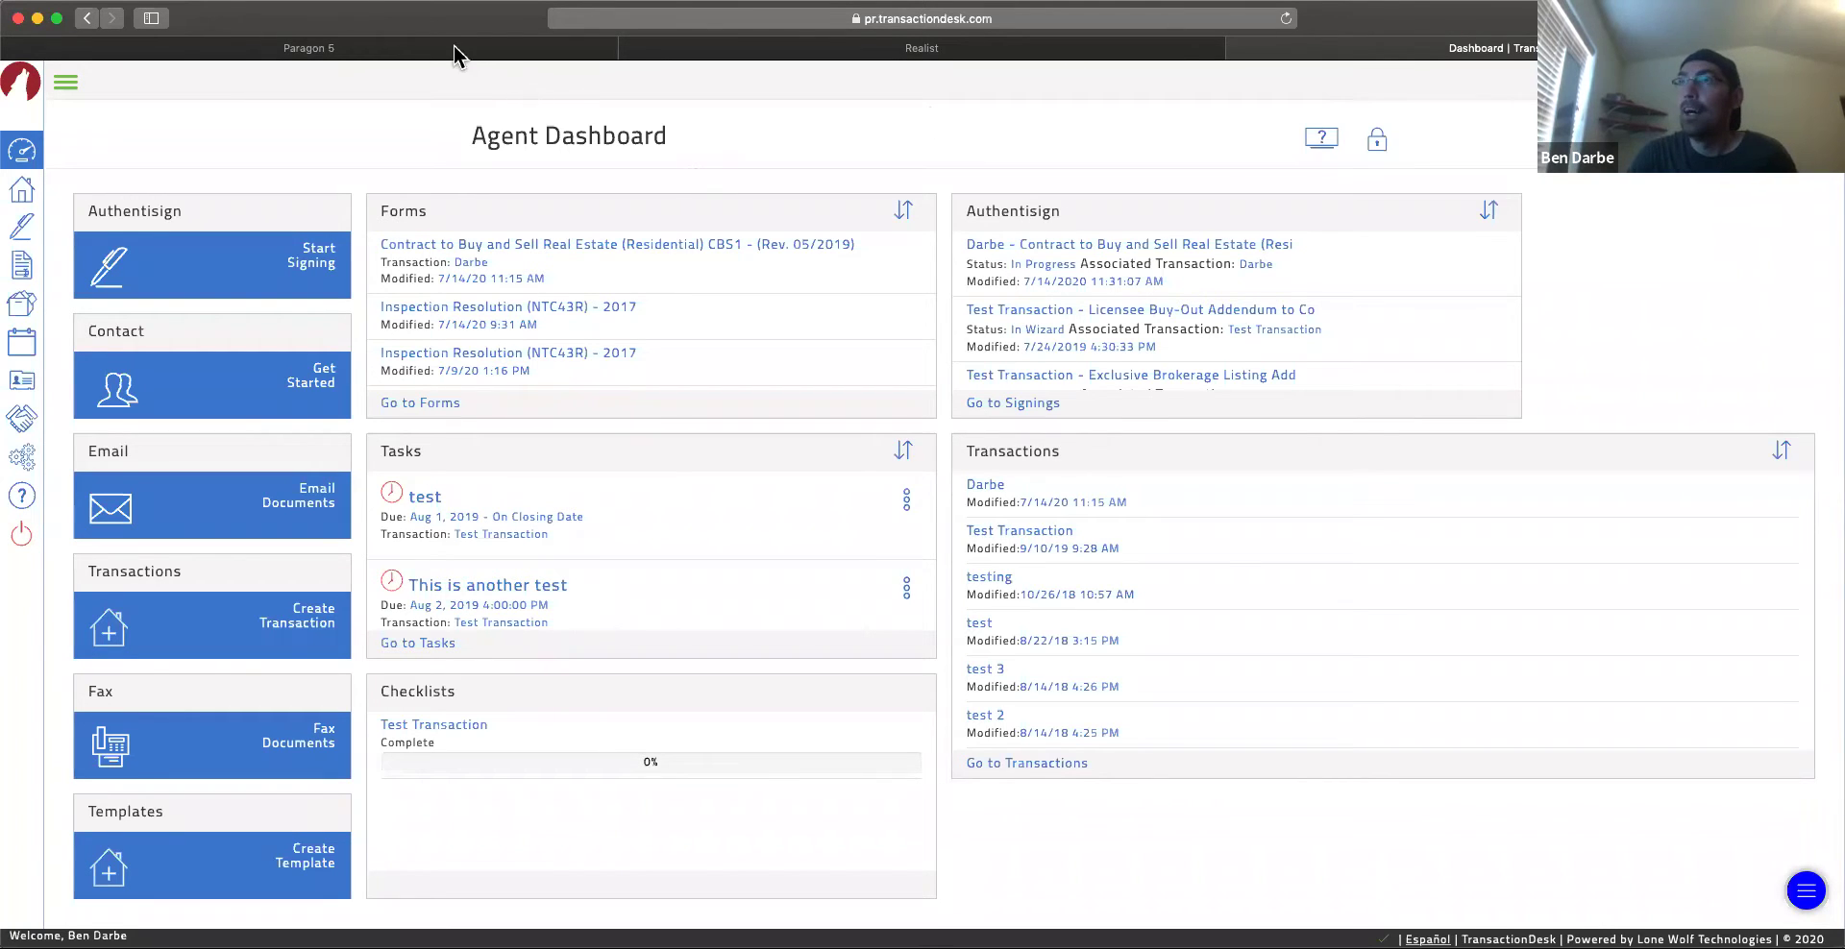
# Step: Check the Paragon MLS site, then return to the TransactionDesk Agent Dashboard
pyautogui.click(428, 49)
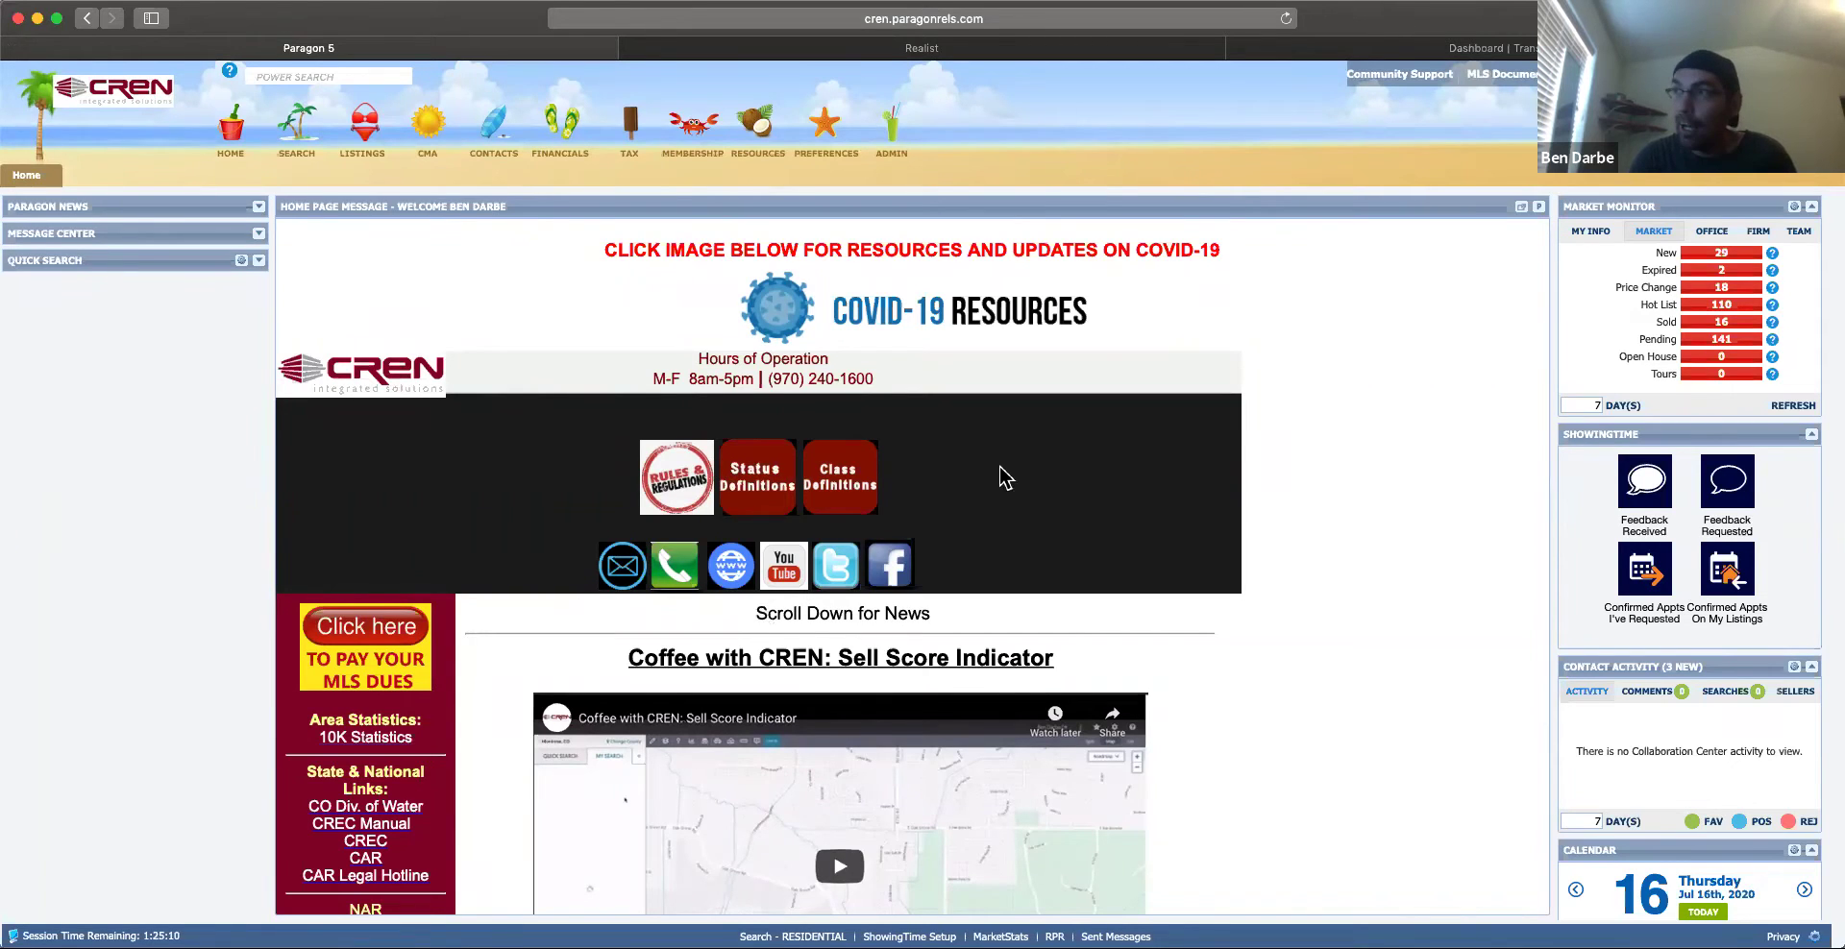
pyautogui.moveTo(773, 132)
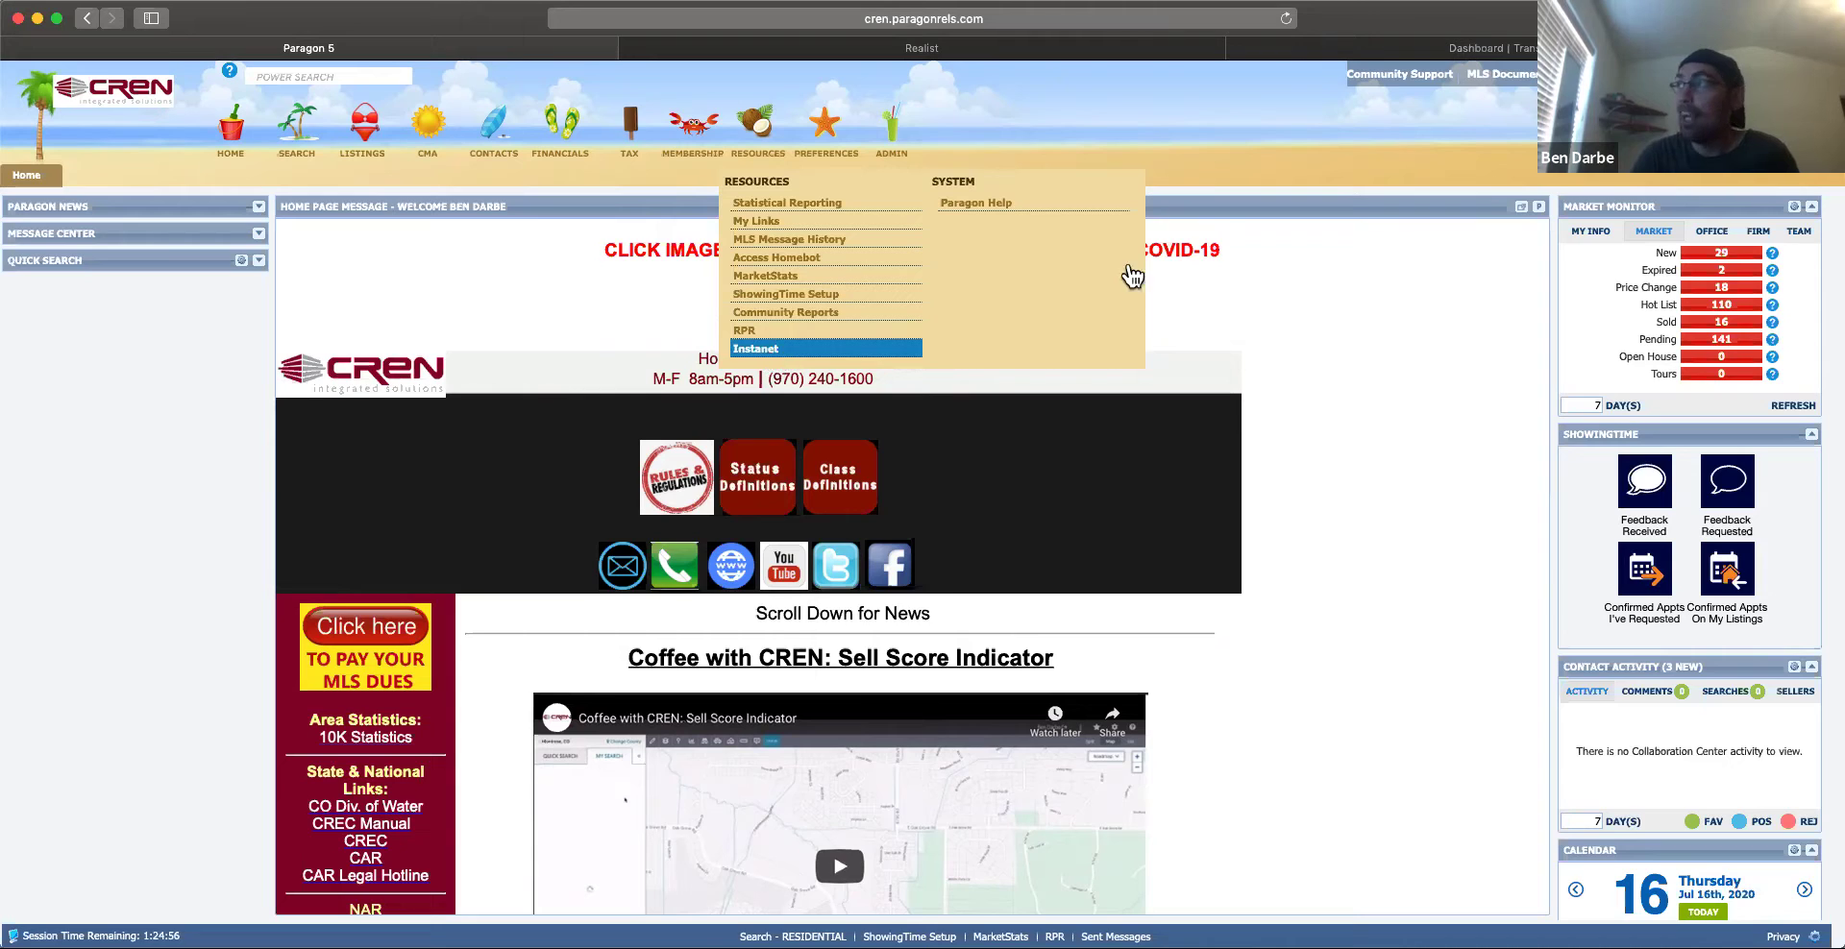
pyautogui.click(1323, 48)
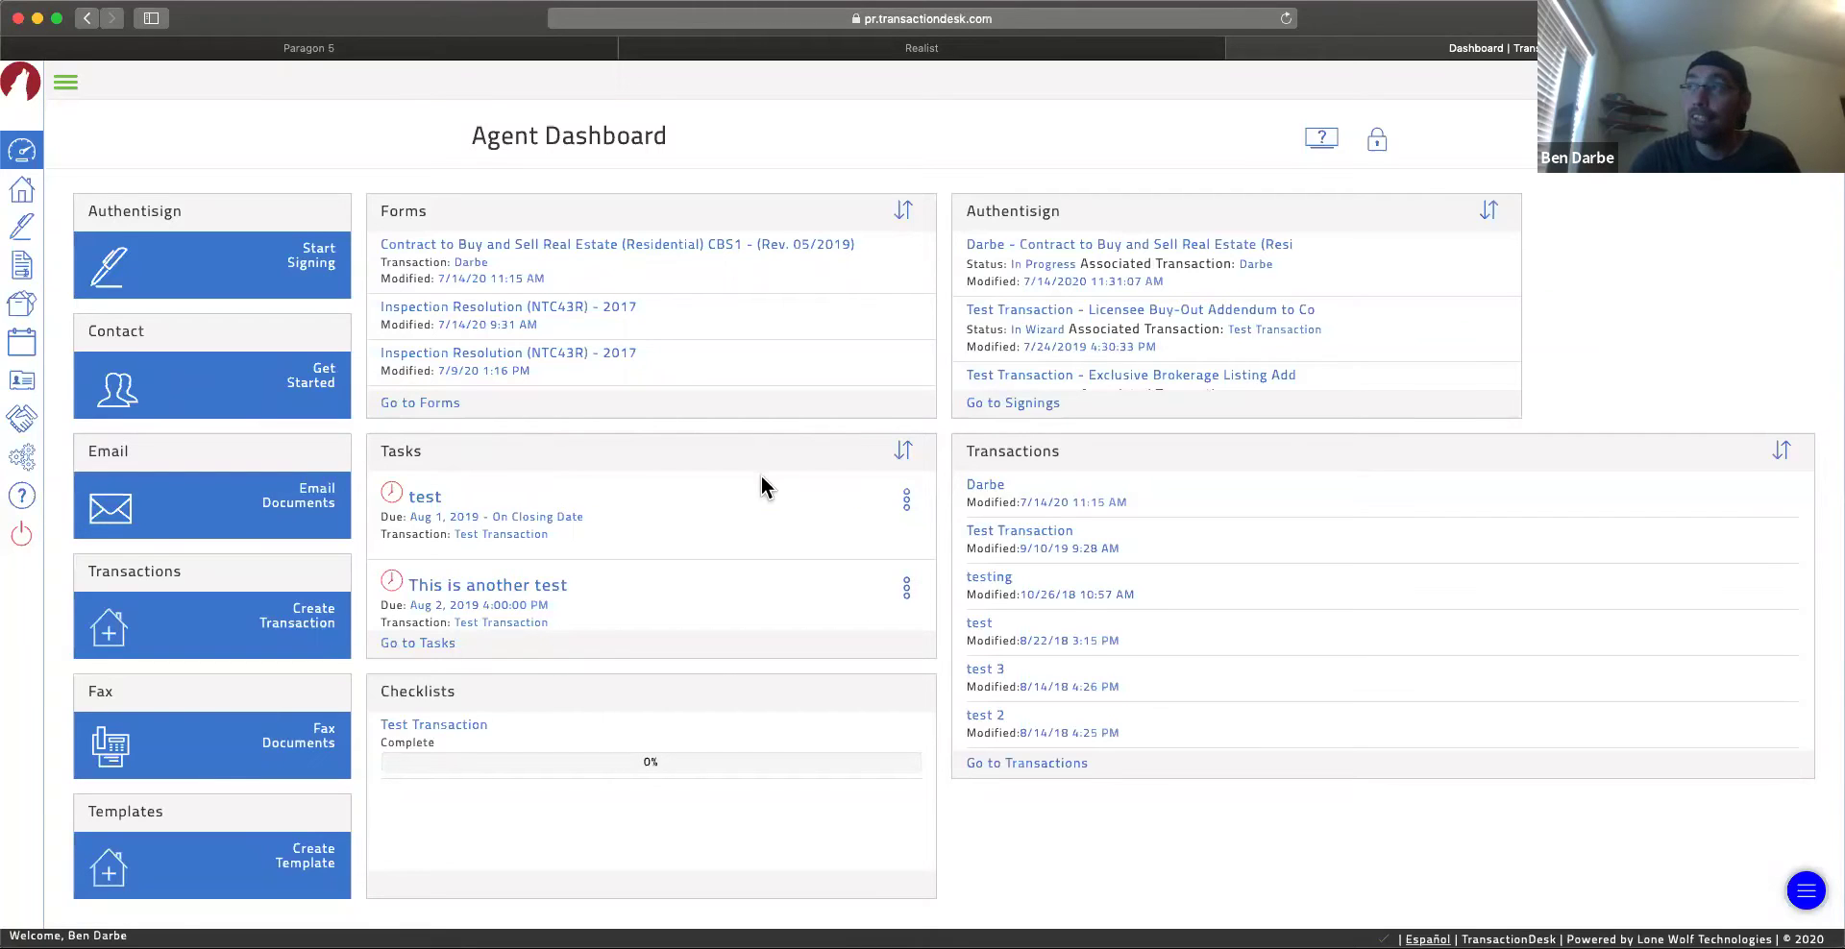
# Step: Unlock the Agent Dashboard layout so its panels can be rearranged
pyautogui.click(1382, 149)
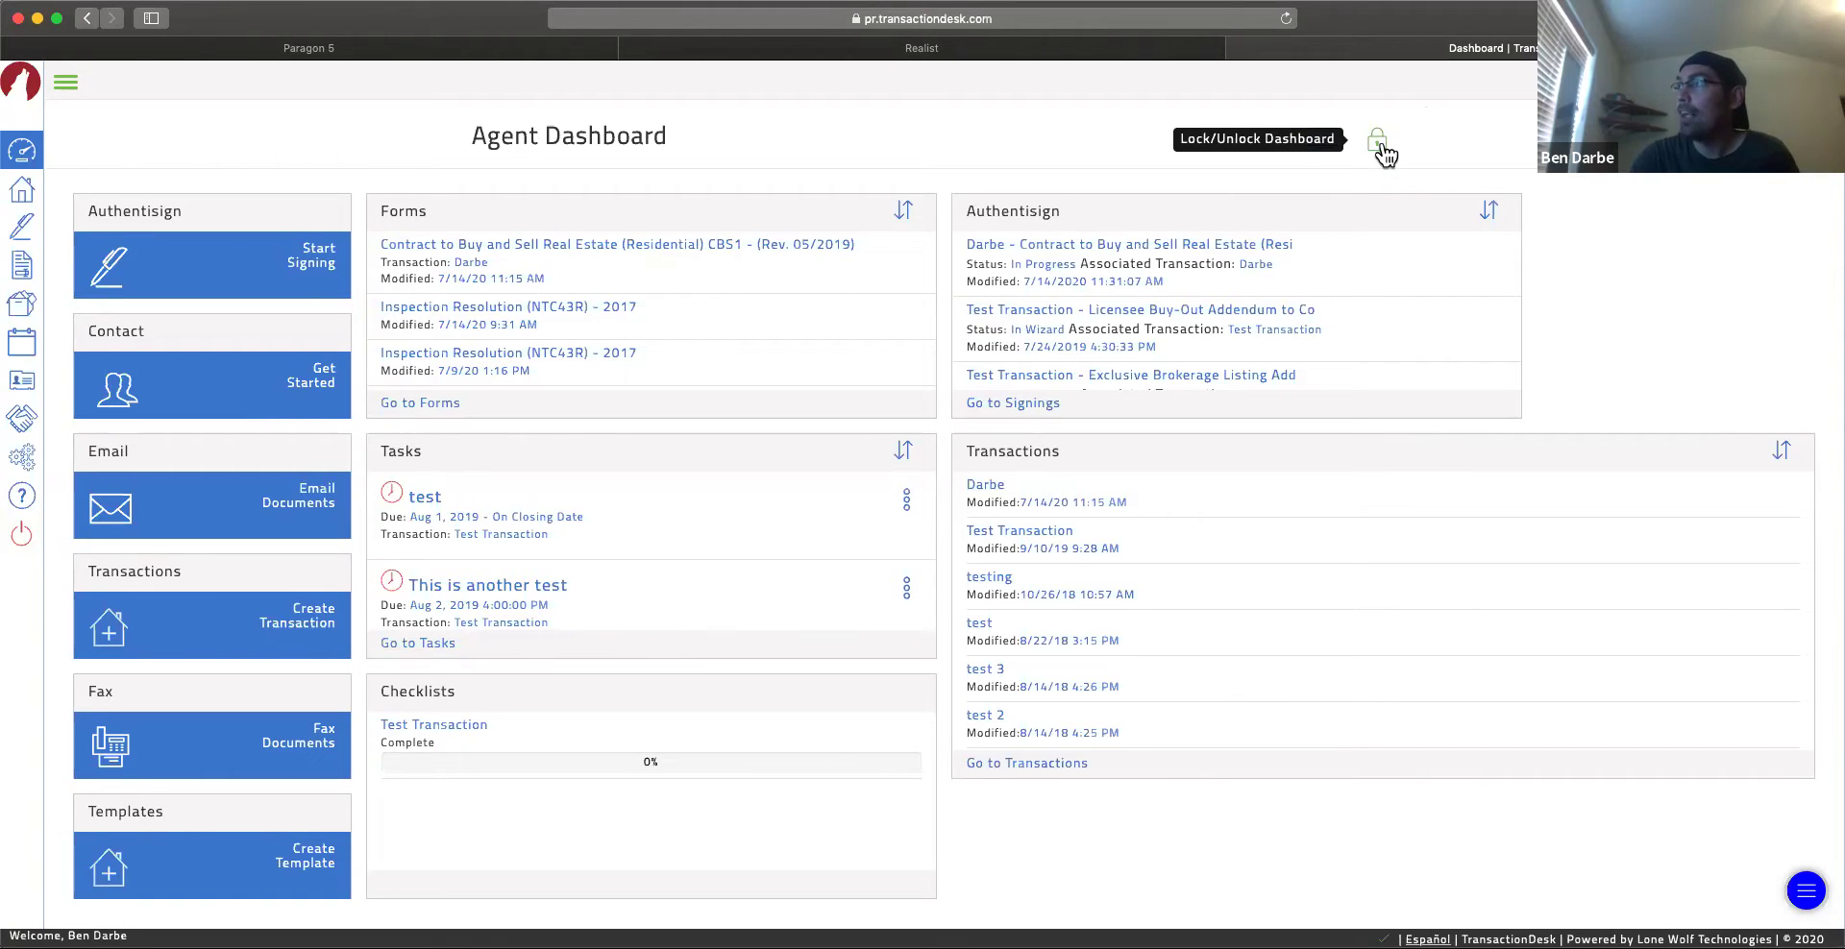
pyautogui.click(1380, 144)
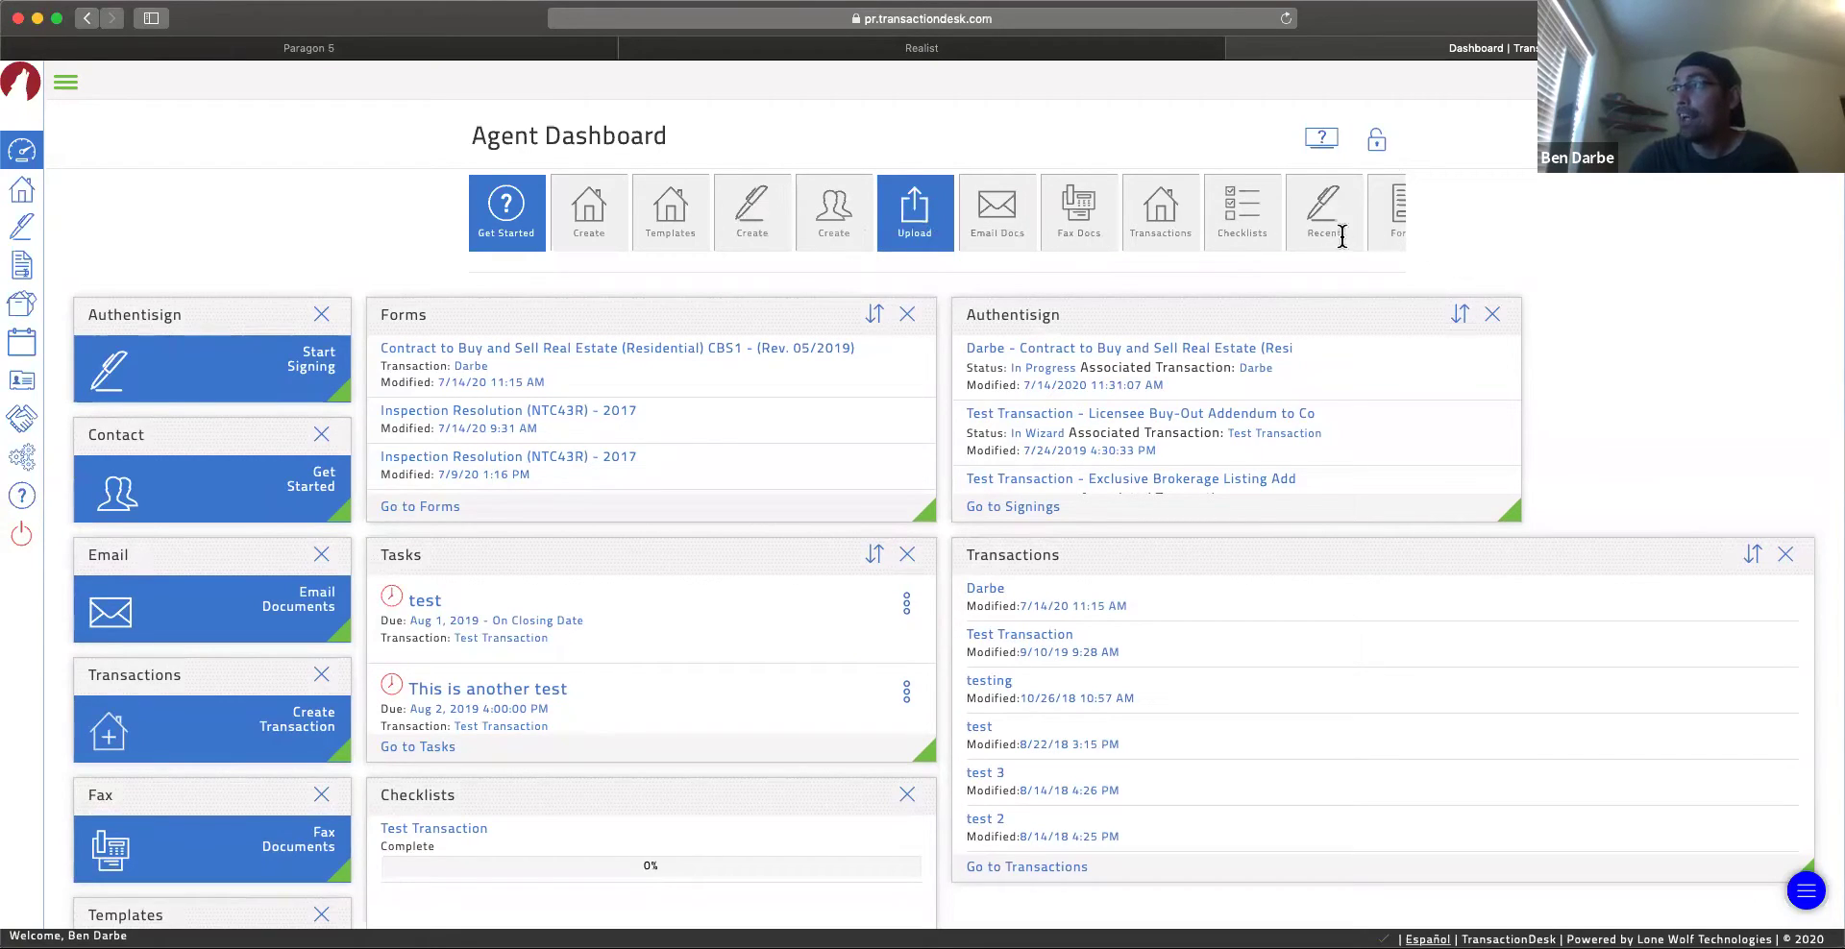
pyautogui.hscroll(5, 1245, 240)
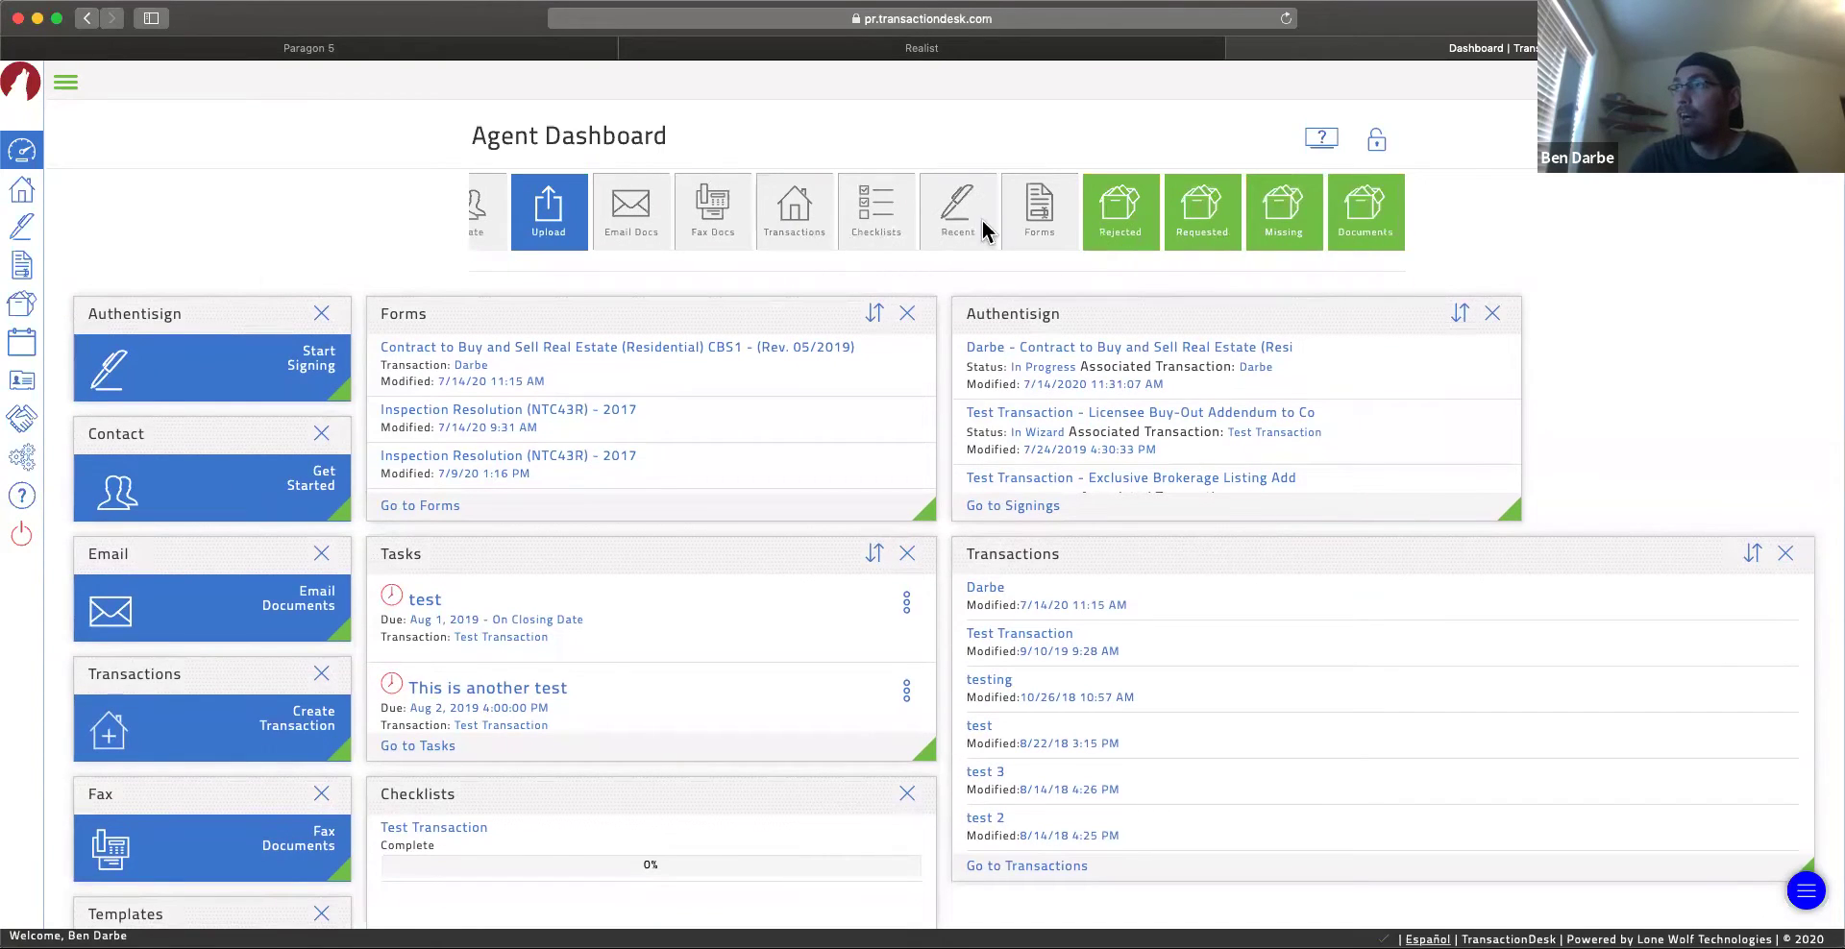
pyautogui.hscroll(5, 982, 222)
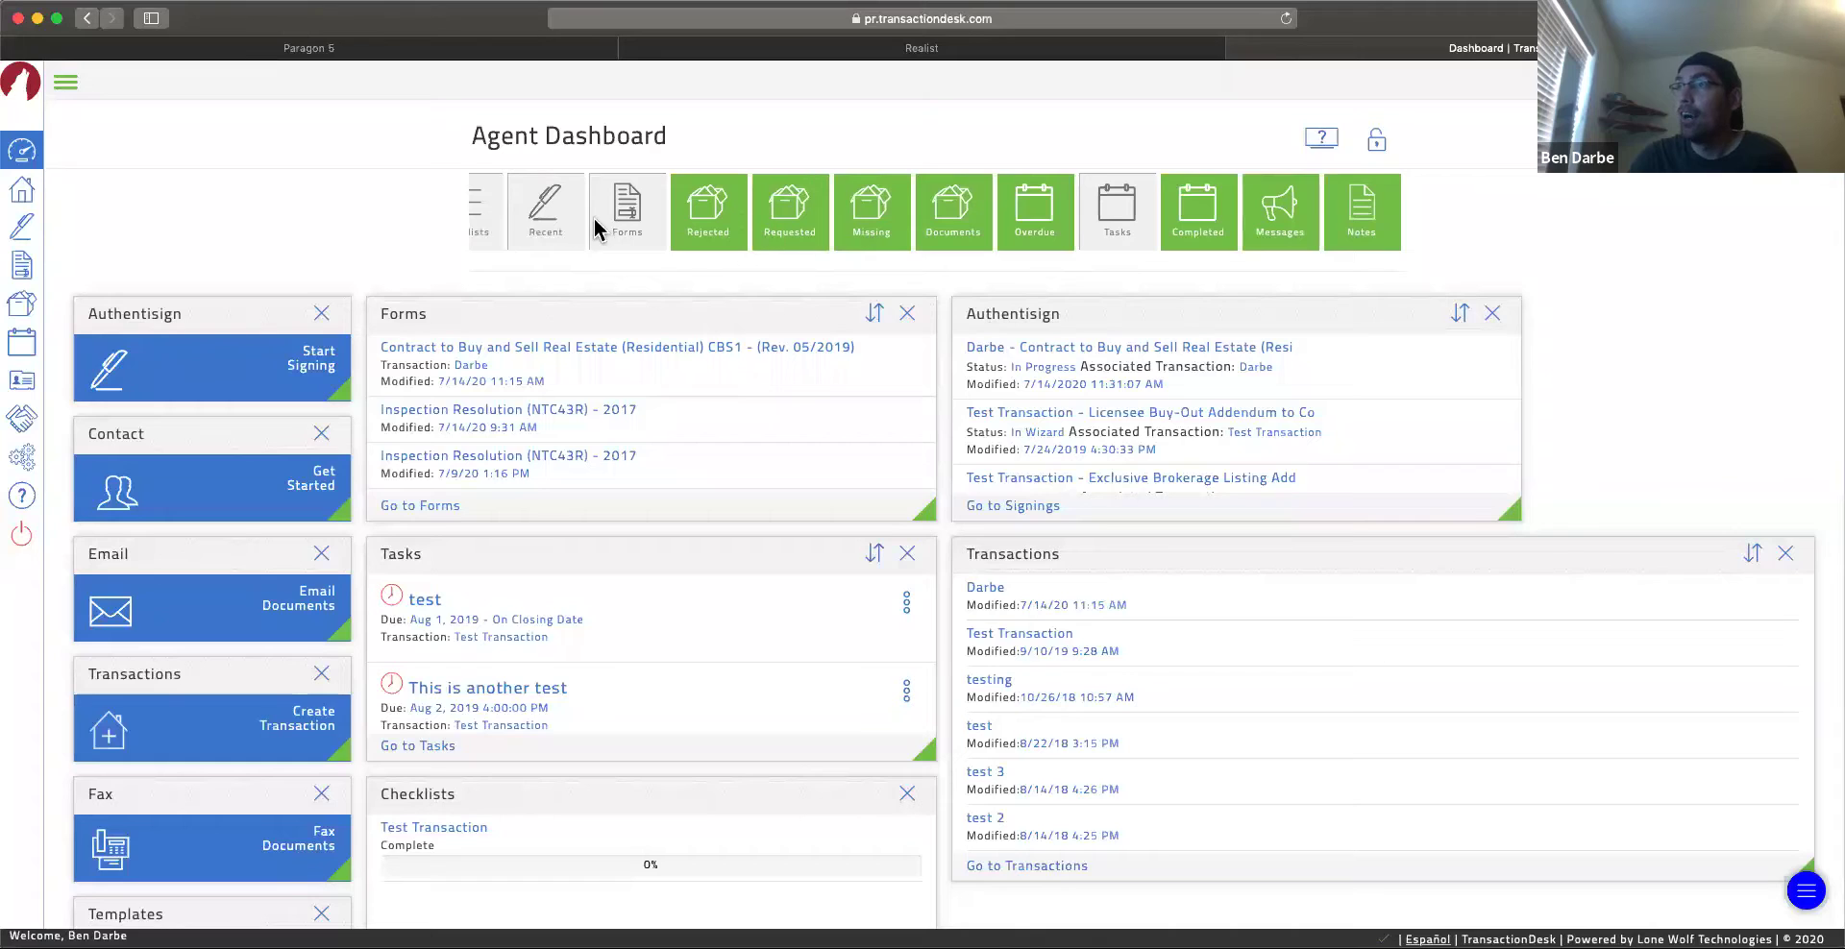
pyautogui.hscroll(-10, 595, 228)
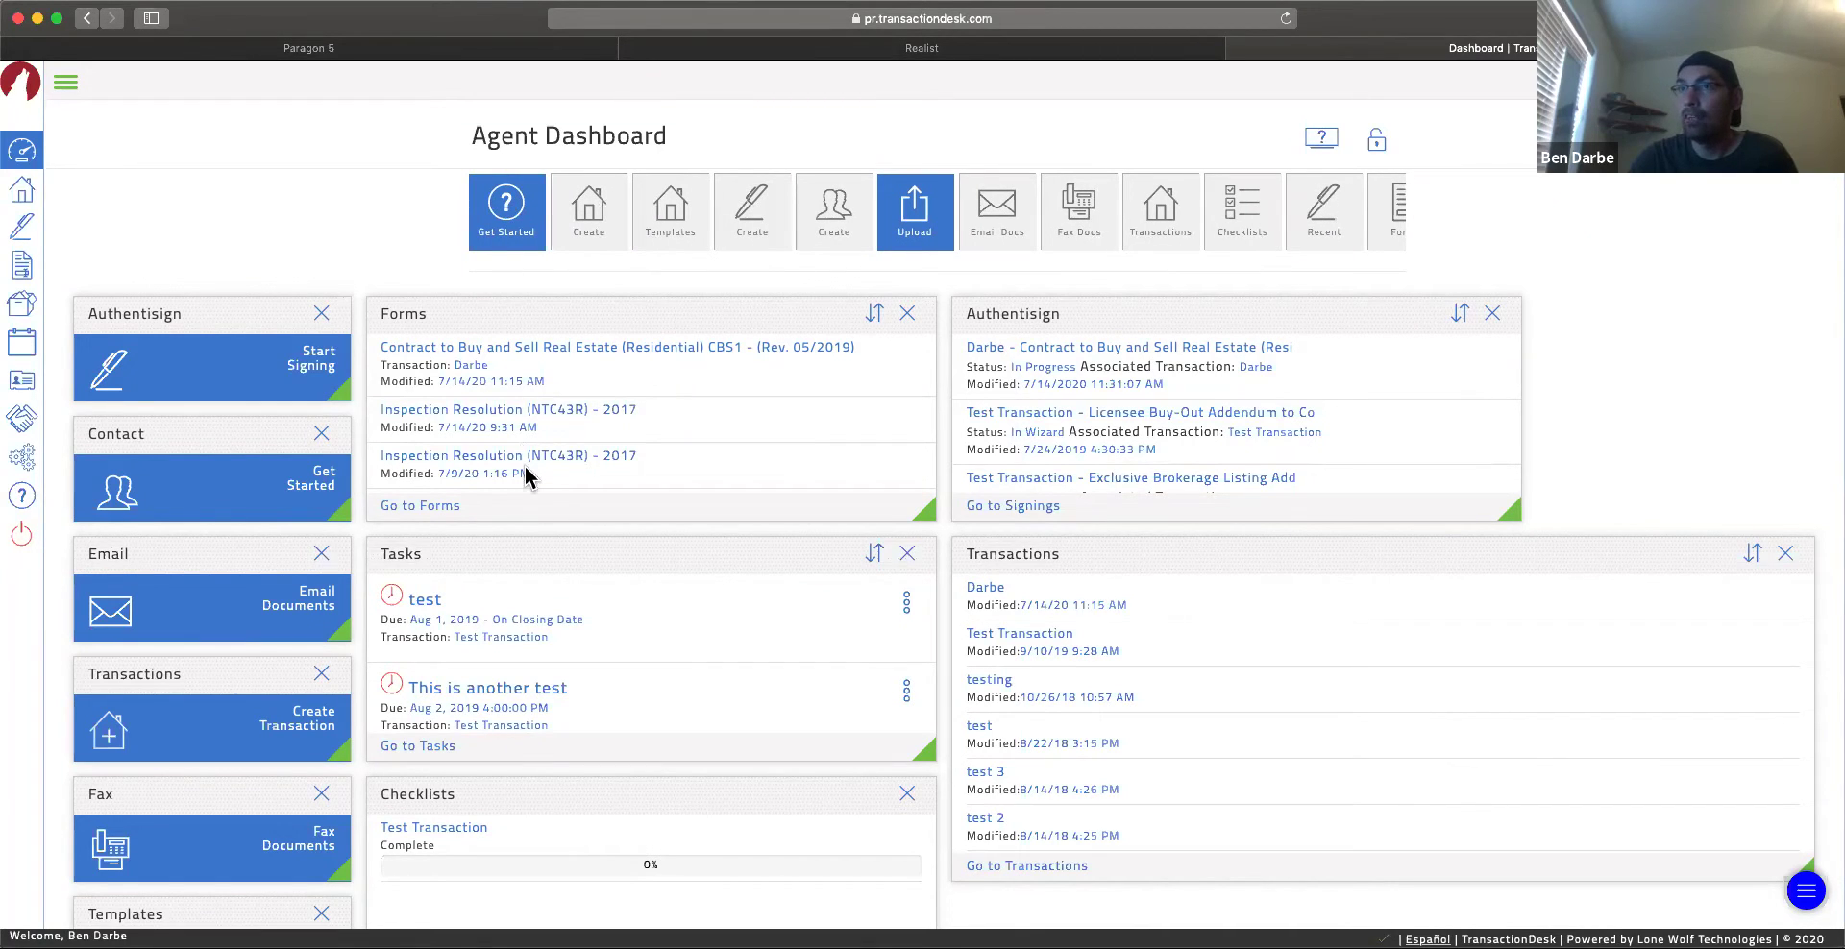
pyautogui.scroll(-5, 605, 593)
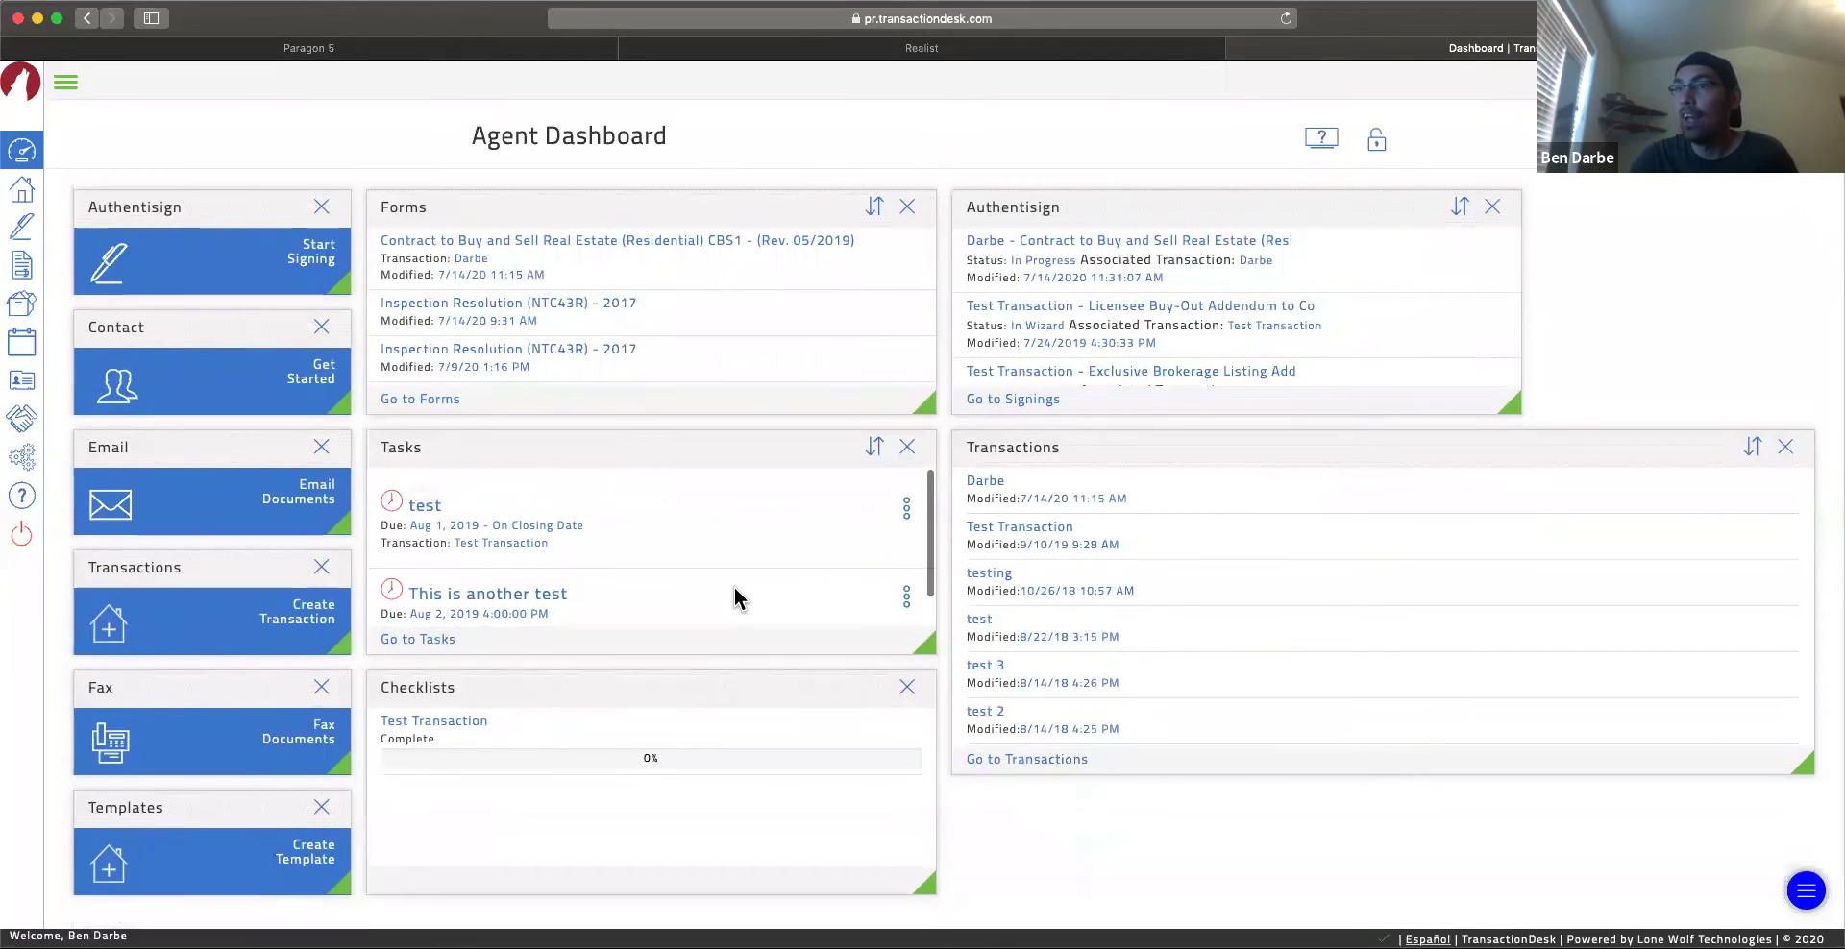
pyautogui.scroll(3, 936, 444)
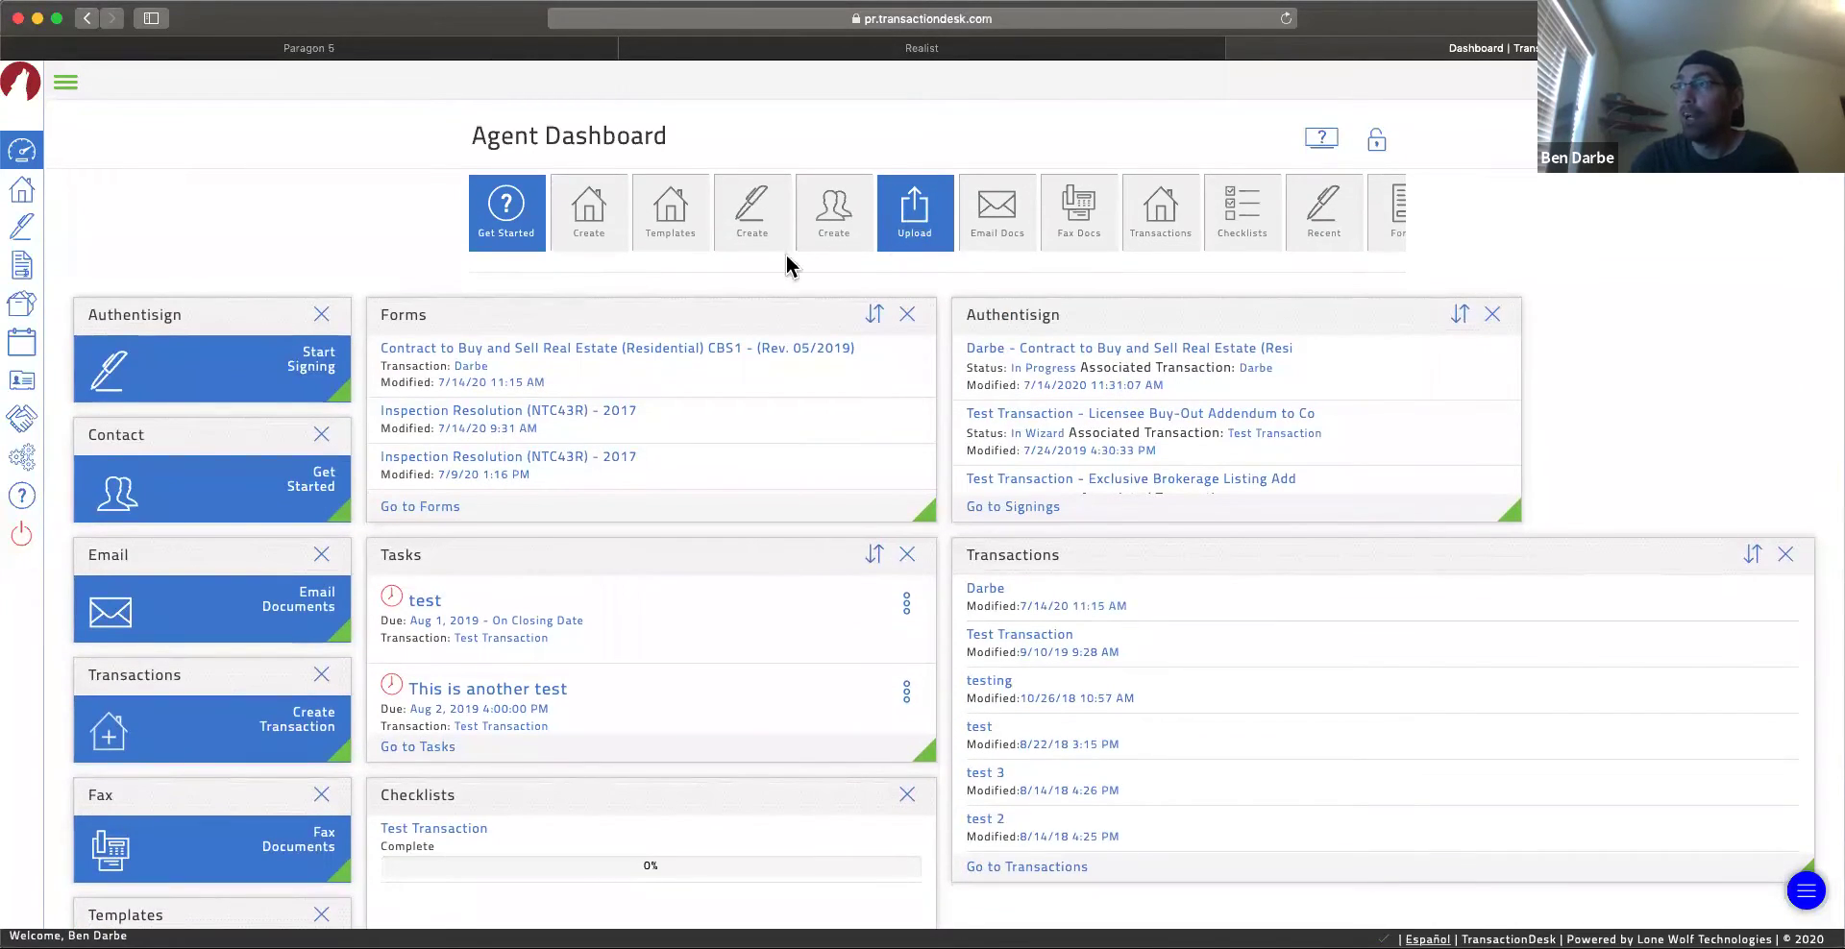
# Step: Add the Upload panel, move Forms right and Authentisign to the middle column, then lock the layout
pyautogui.moveTo(786, 259); pyautogui.dragTo(194, 309)
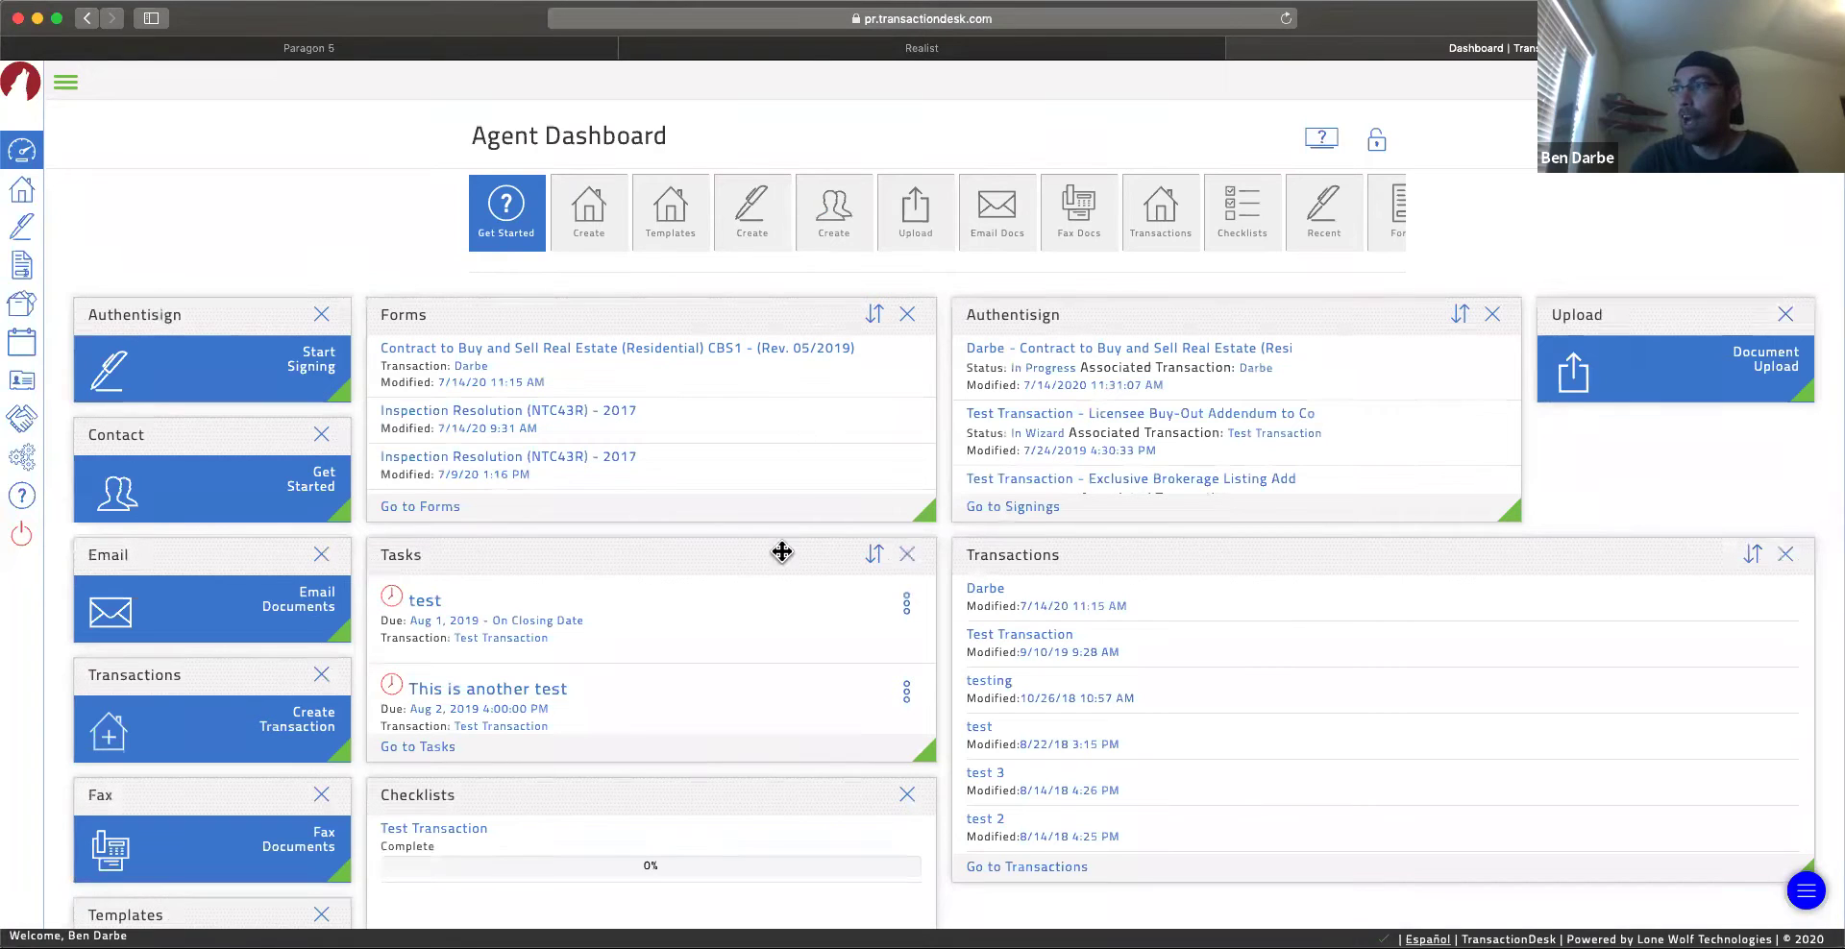
pyautogui.scroll(-1, 816, 353)
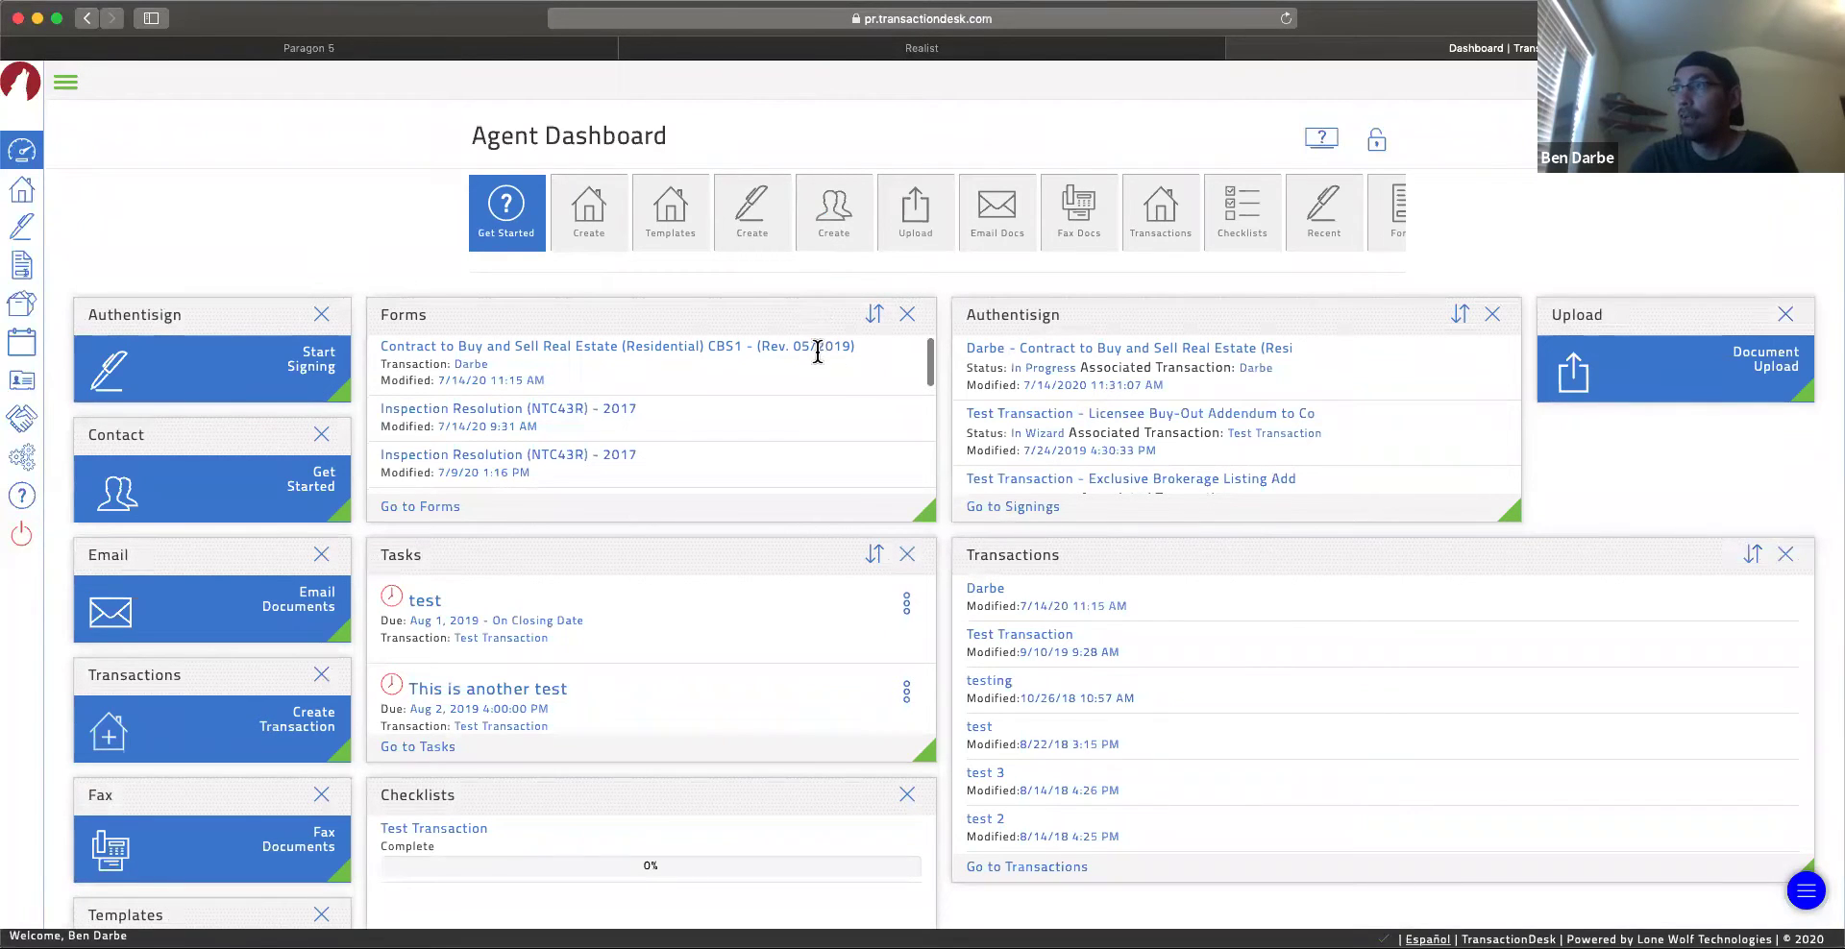
pyautogui.moveTo(424, 313); pyautogui.dragTo(897, 406)
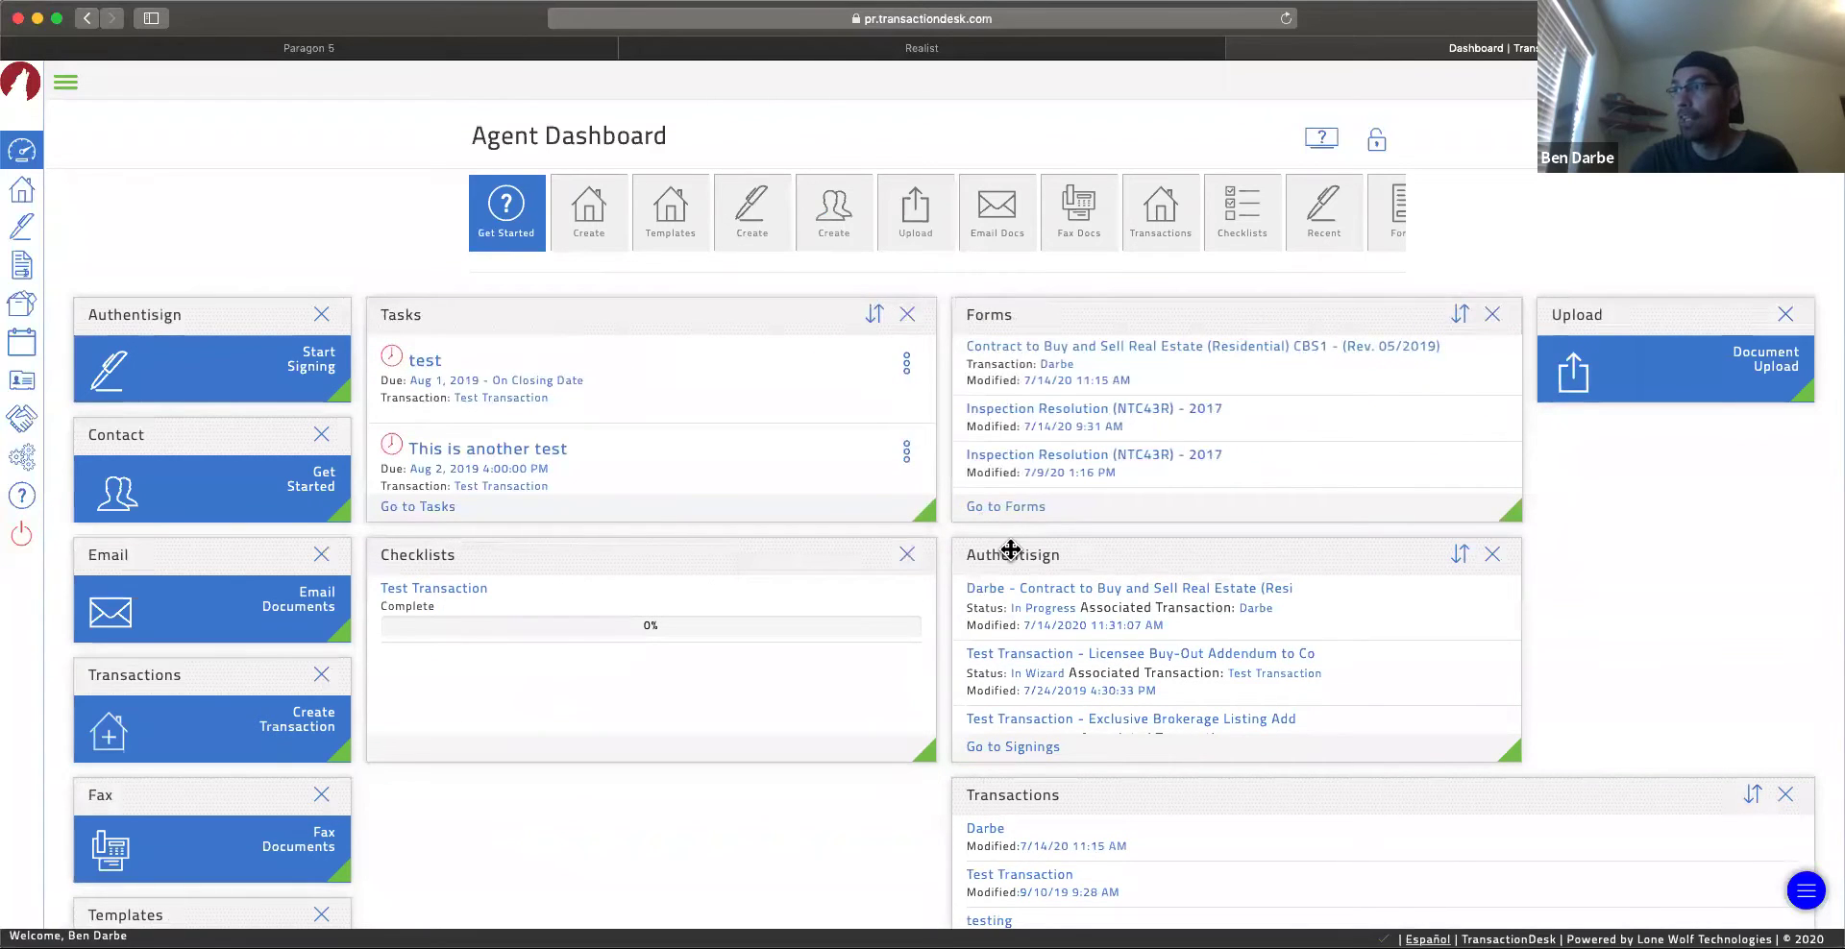
pyautogui.moveTo(1011, 550); pyautogui.dragTo(926, 743)
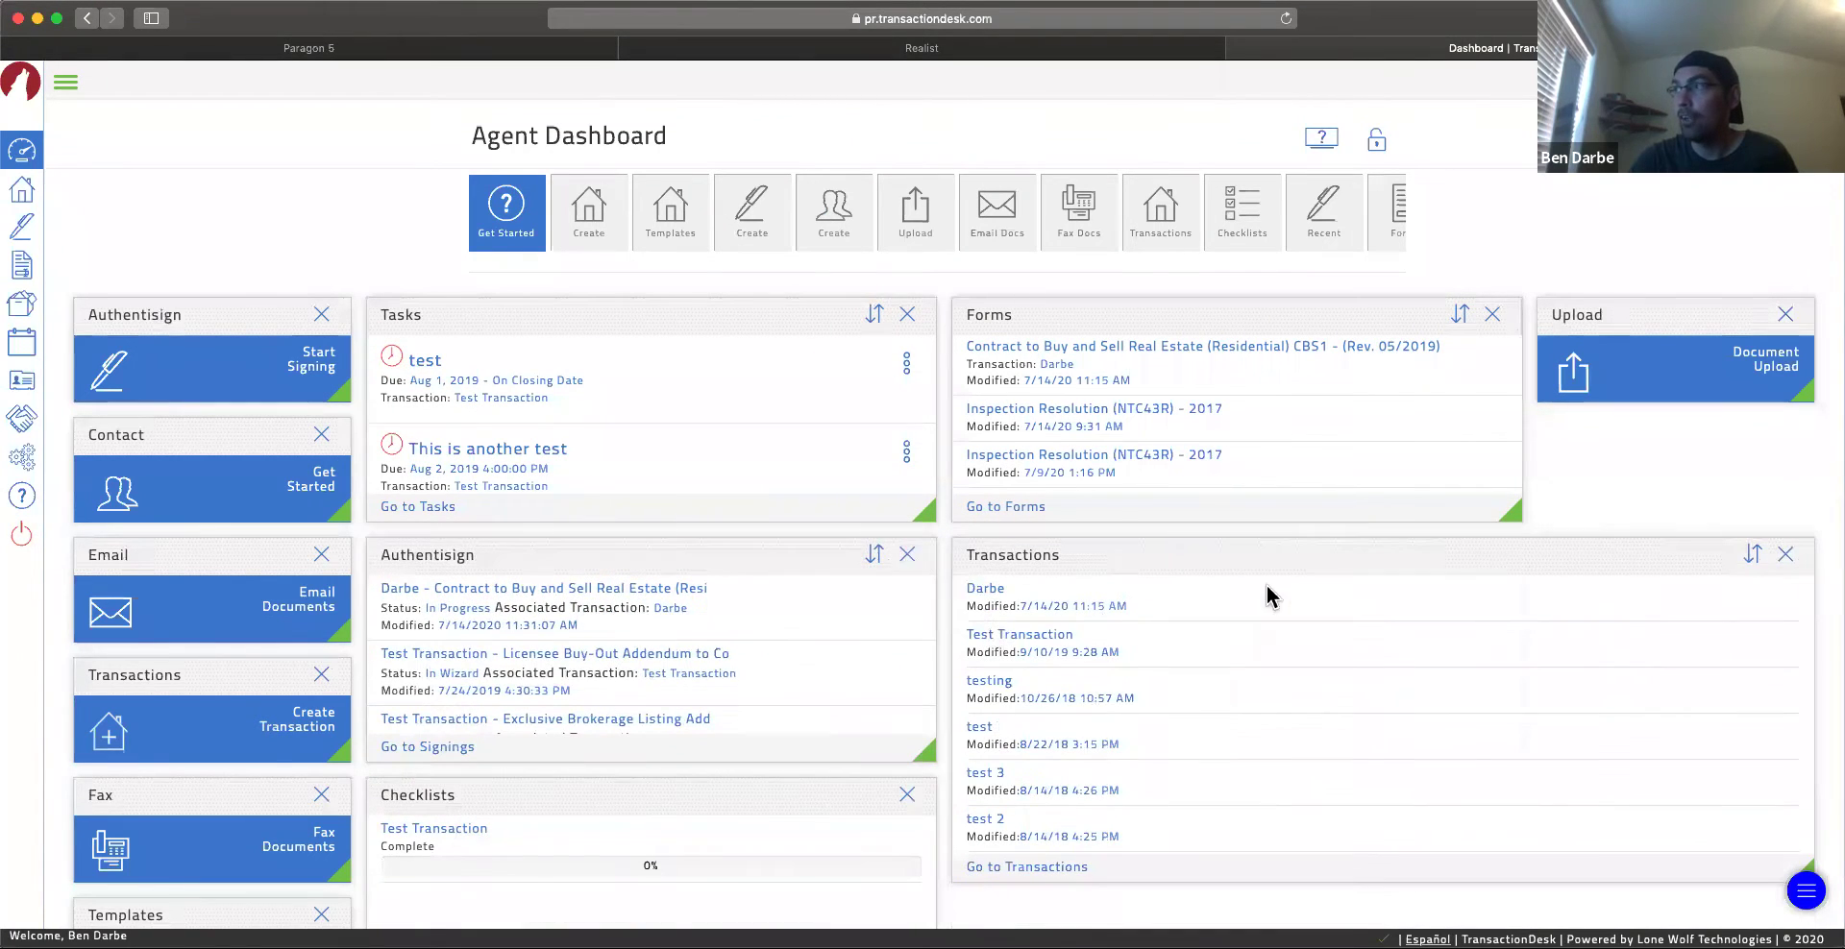
pyautogui.click(1377, 144)
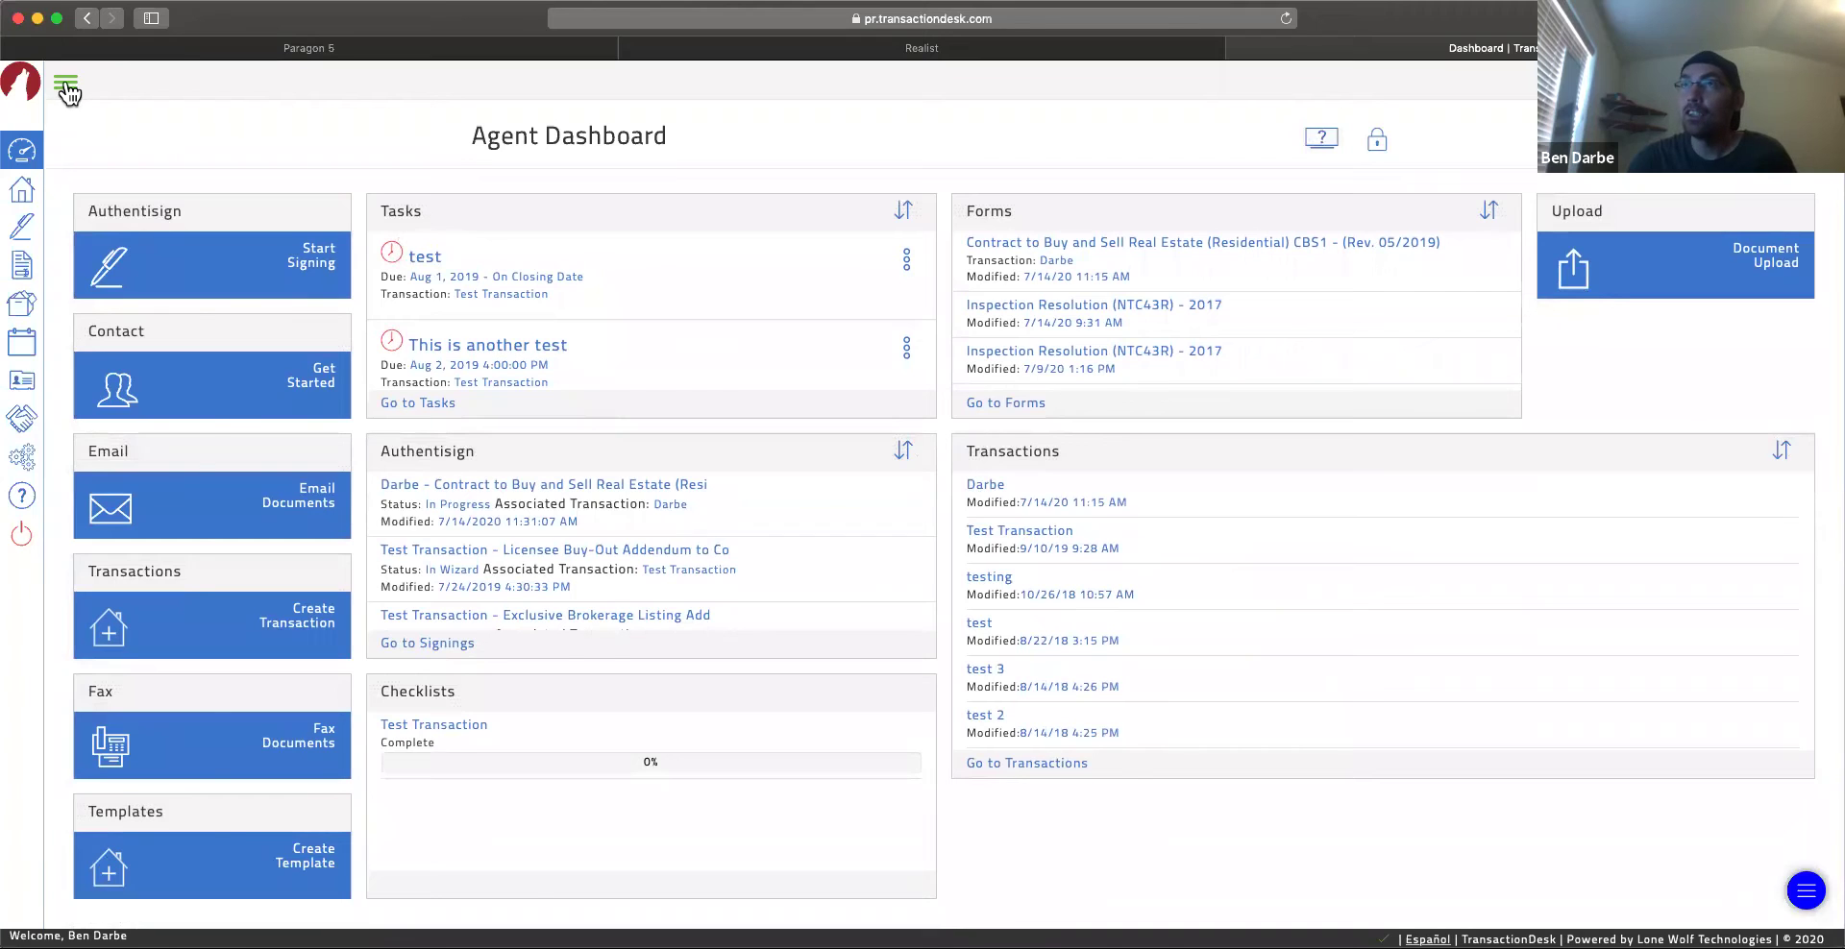
# Step: Expand the sidebar, collapse it, then expand it again so section names like Dashboard and Settings show
pyautogui.click(65, 82)
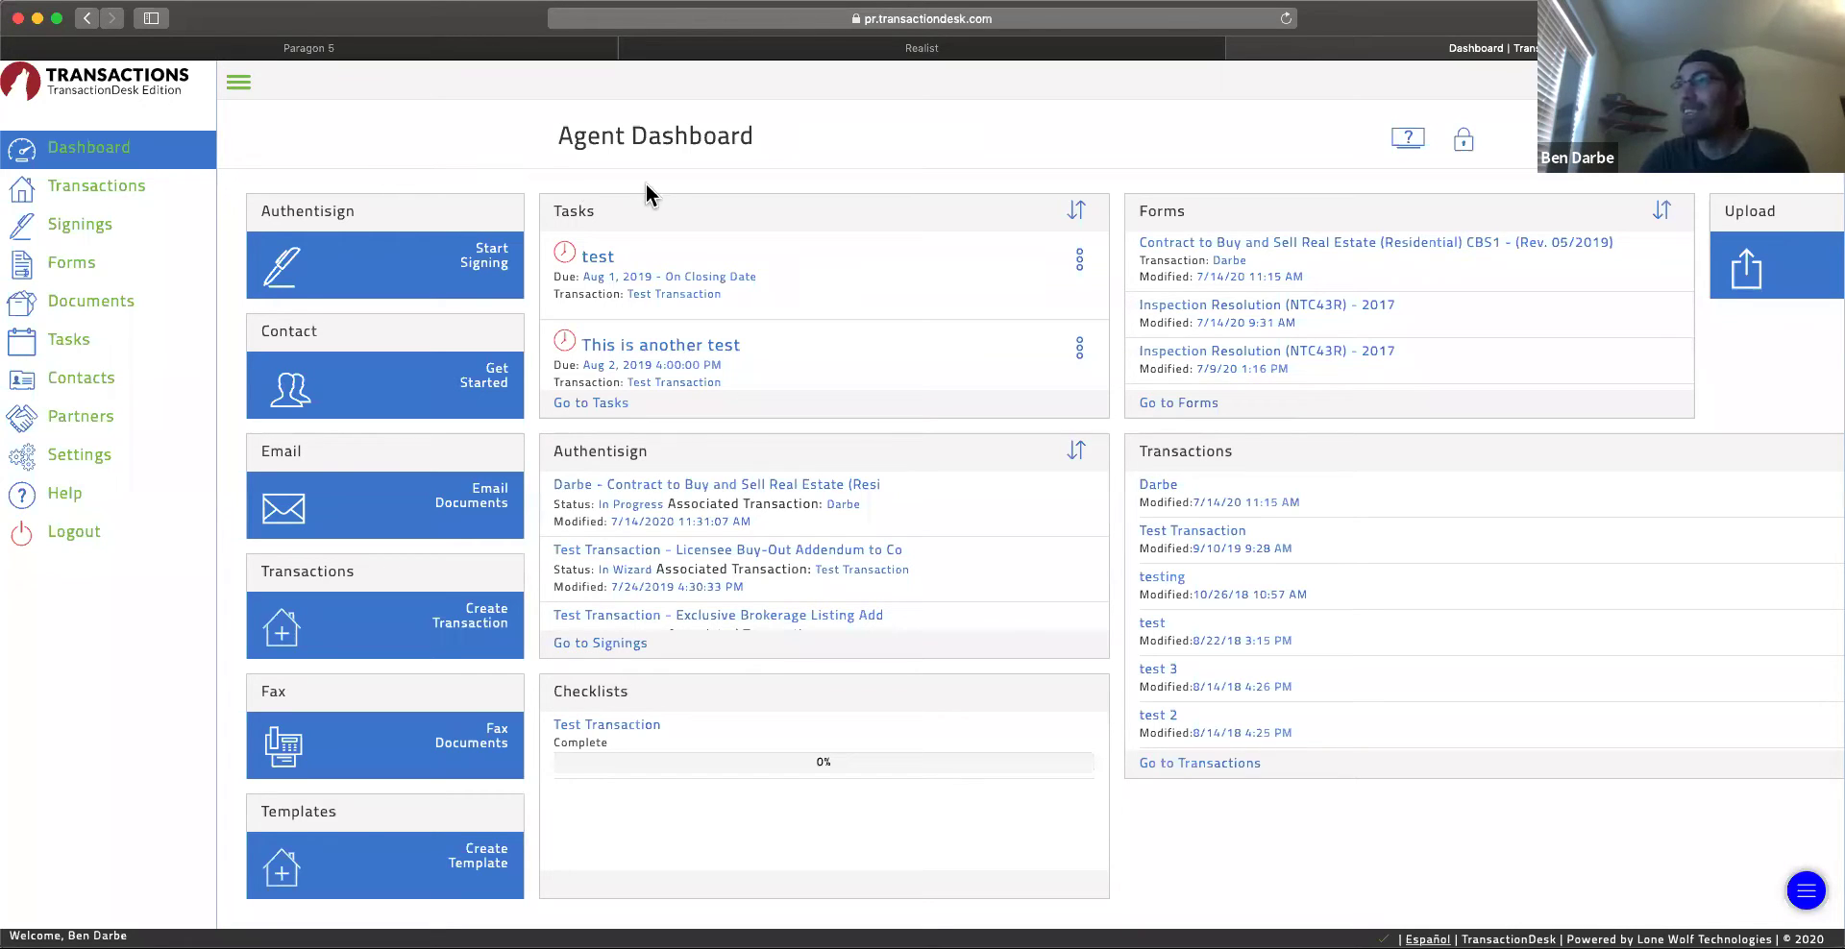
pyautogui.click(239, 84)
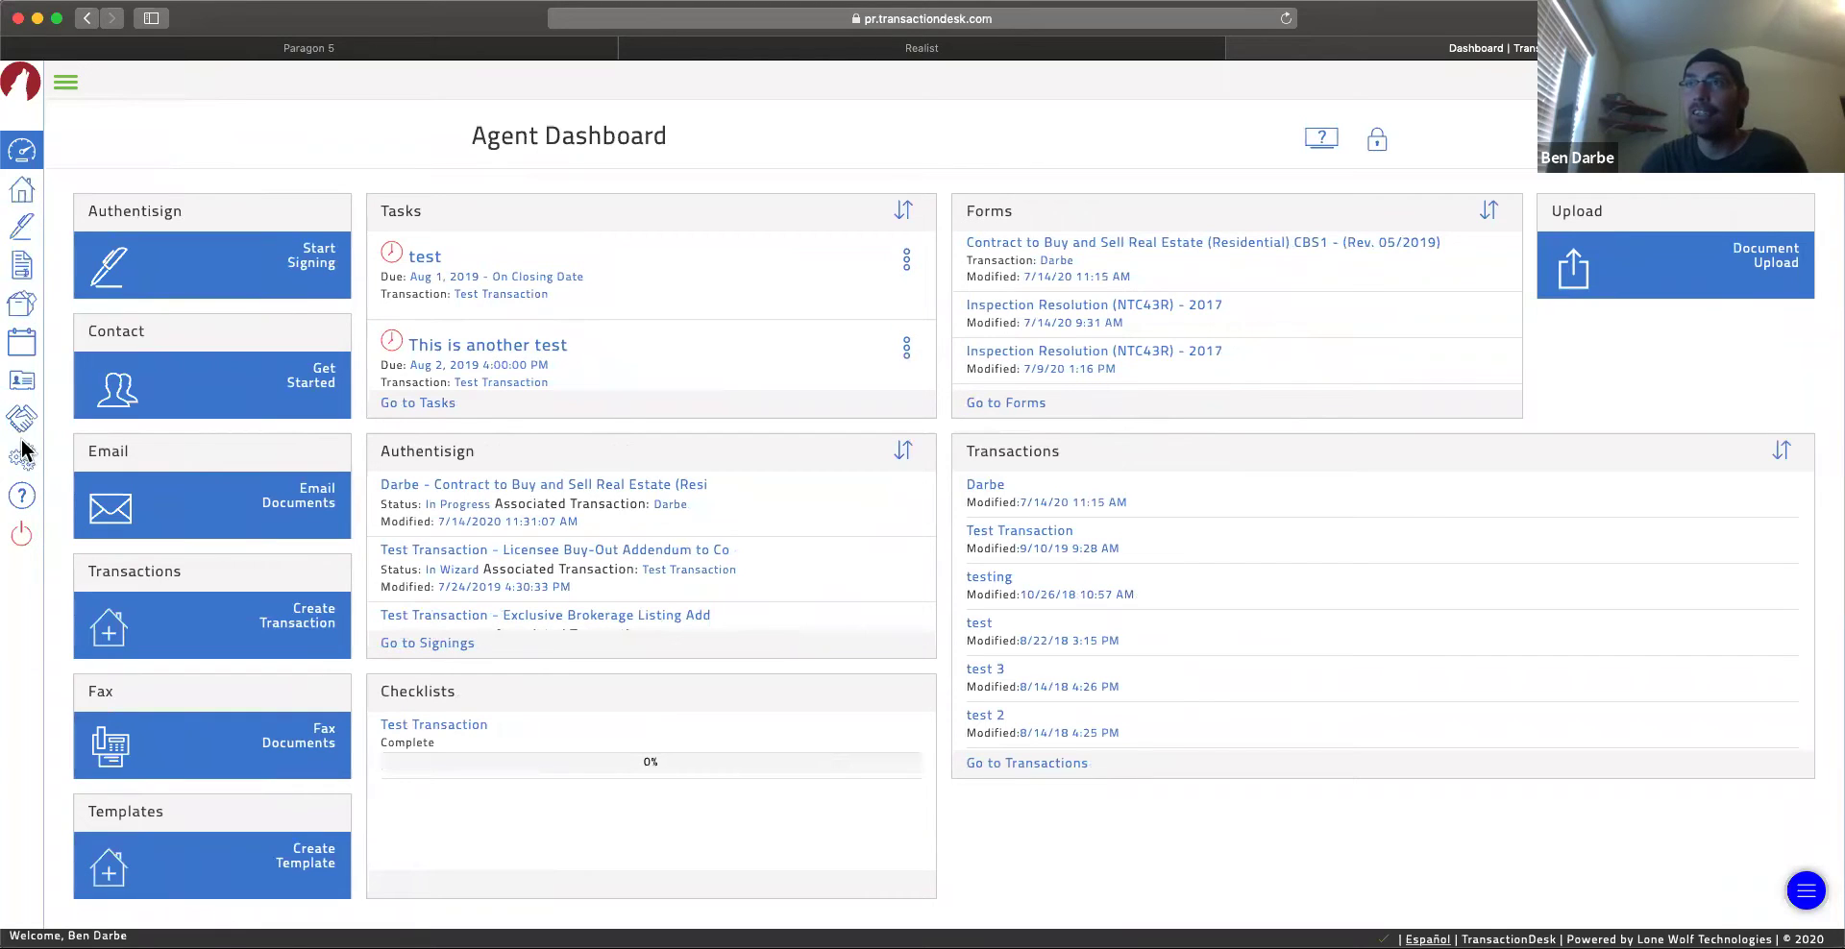
pyautogui.click(67, 87)
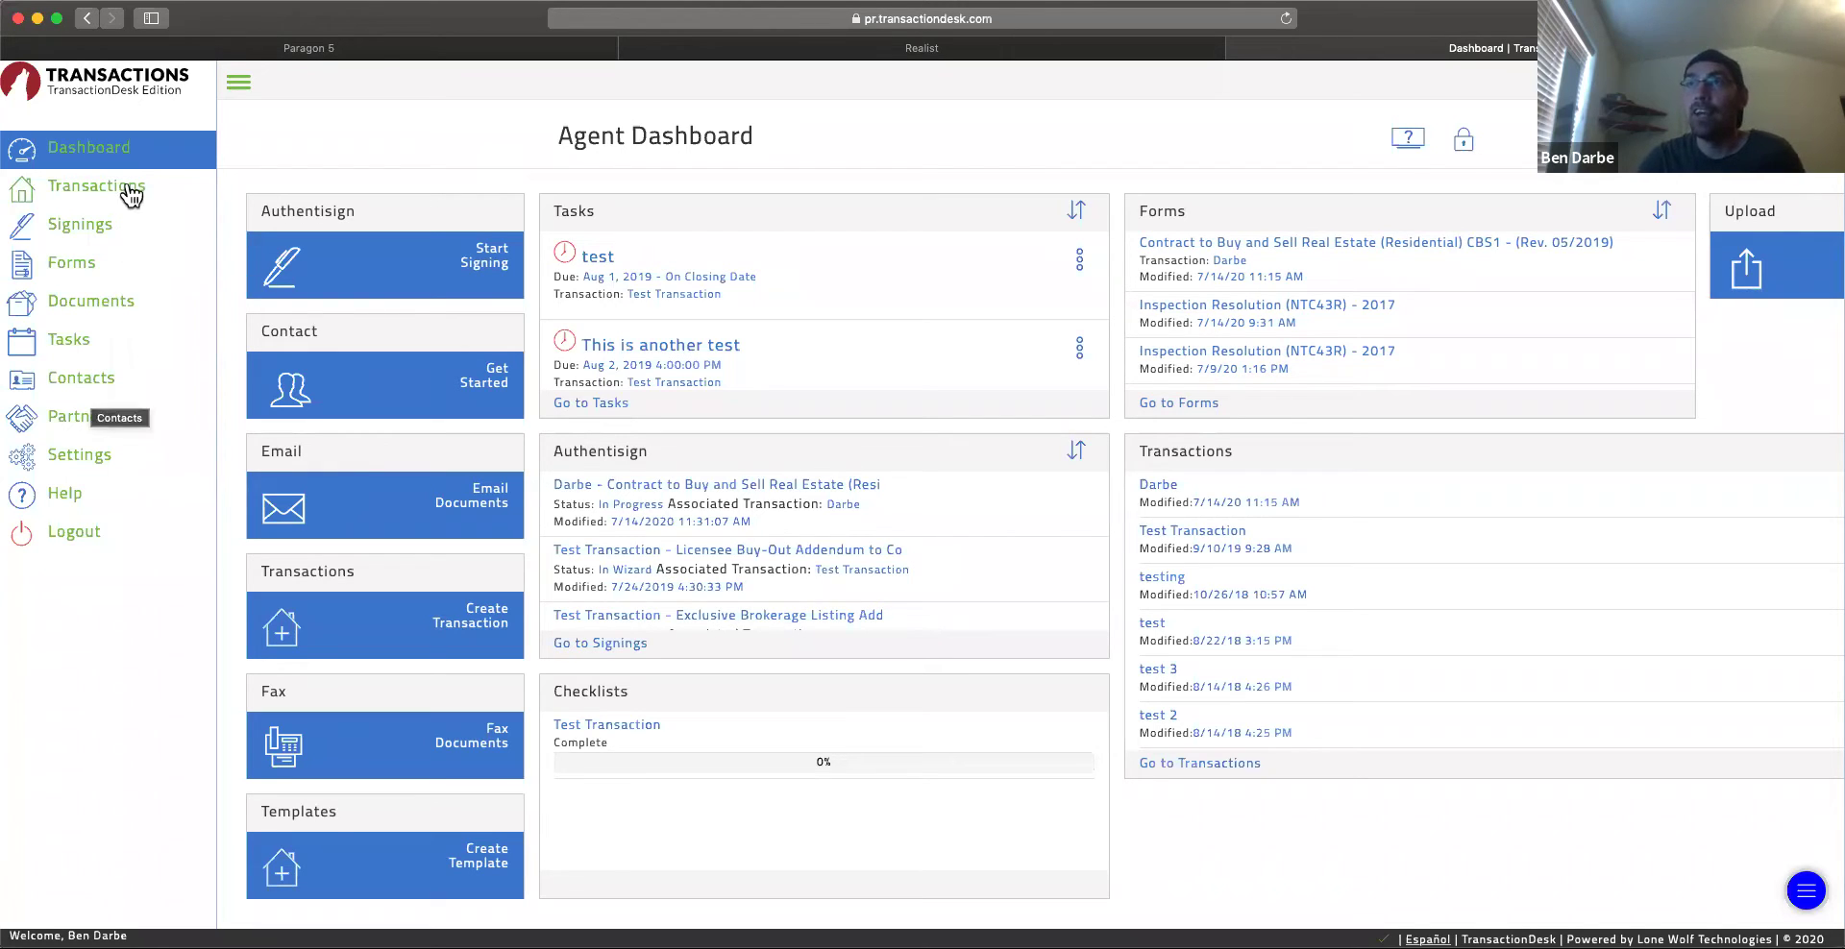
# Step: Open the Forms library, browse its folders from Addenda to Contracts onward, and re-expand the sidebar
pyautogui.click(73, 264)
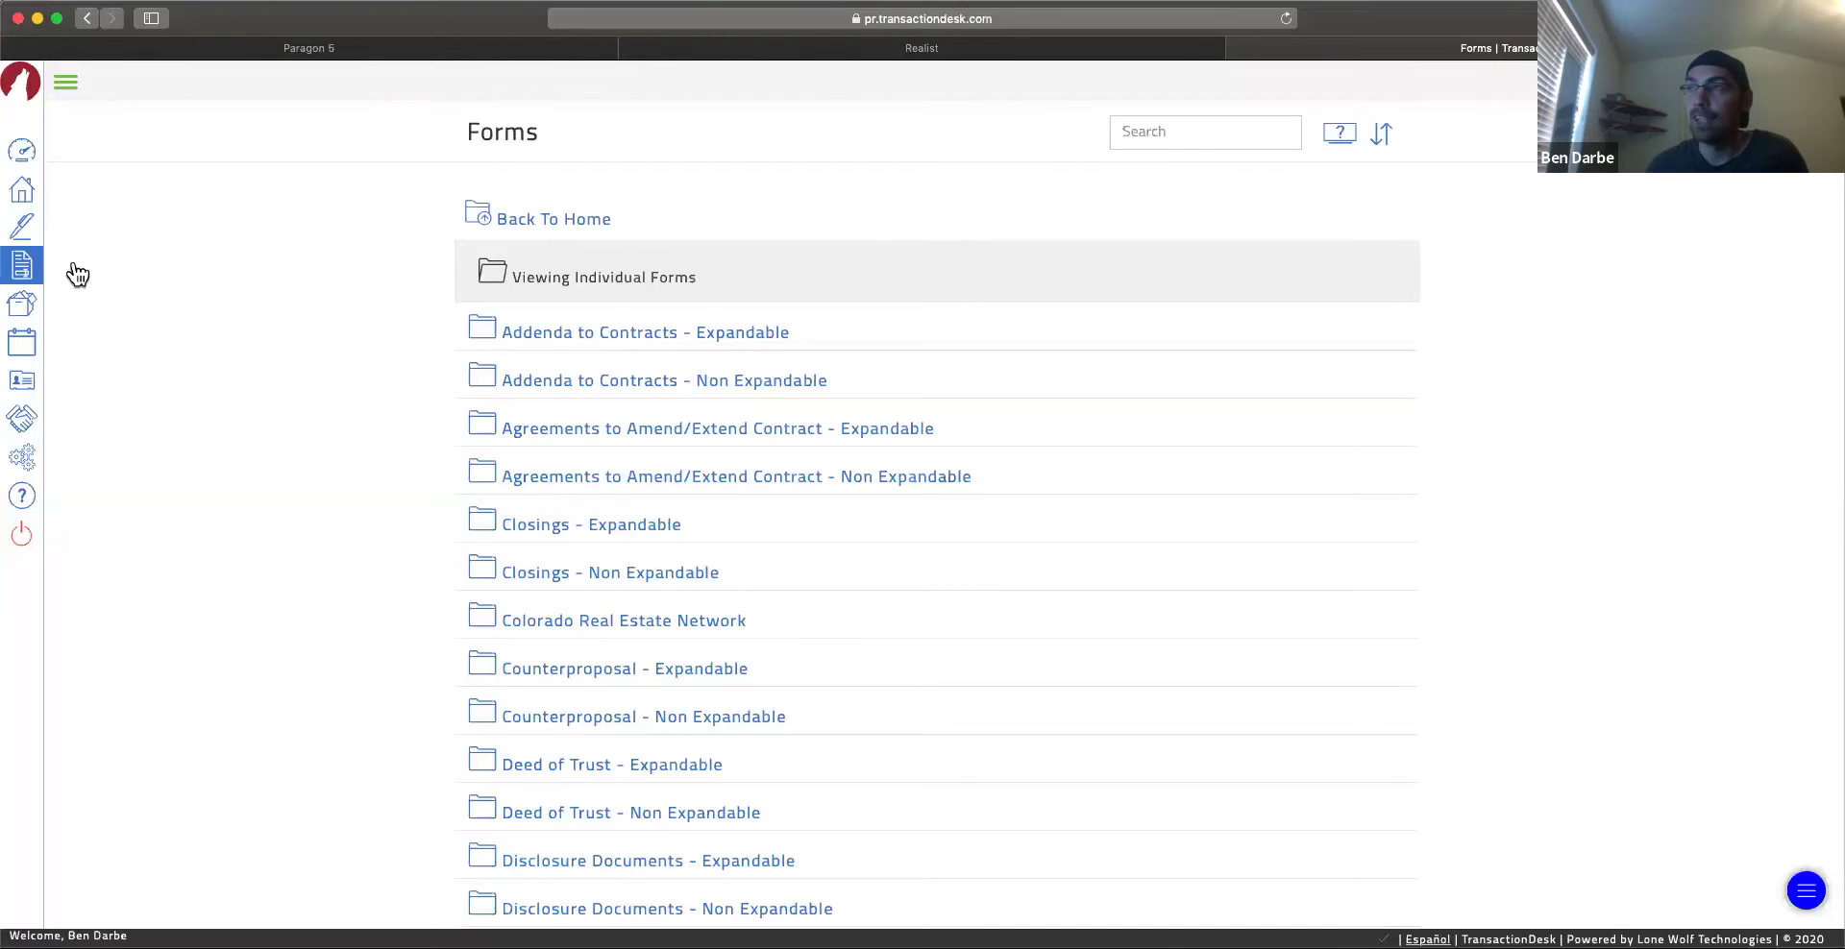
pyautogui.scroll(-10, 543, 595)
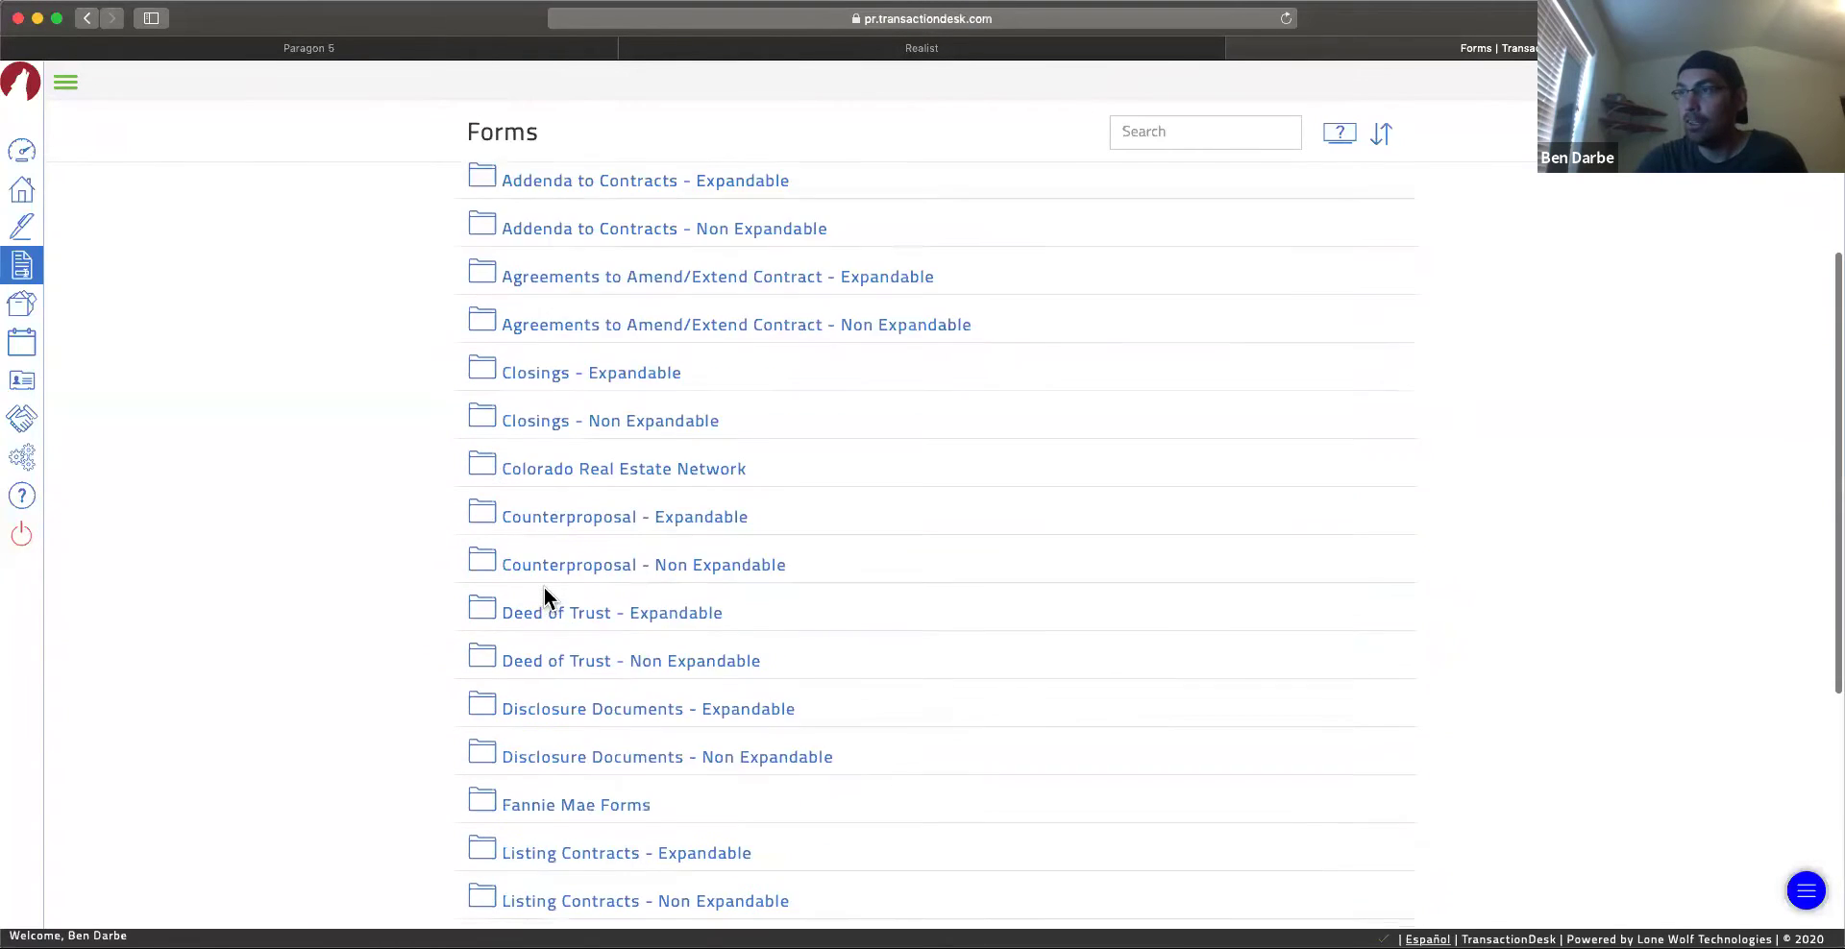
pyautogui.scroll(1, 584, 494)
pyautogui.scroll(-3, 586, 494)
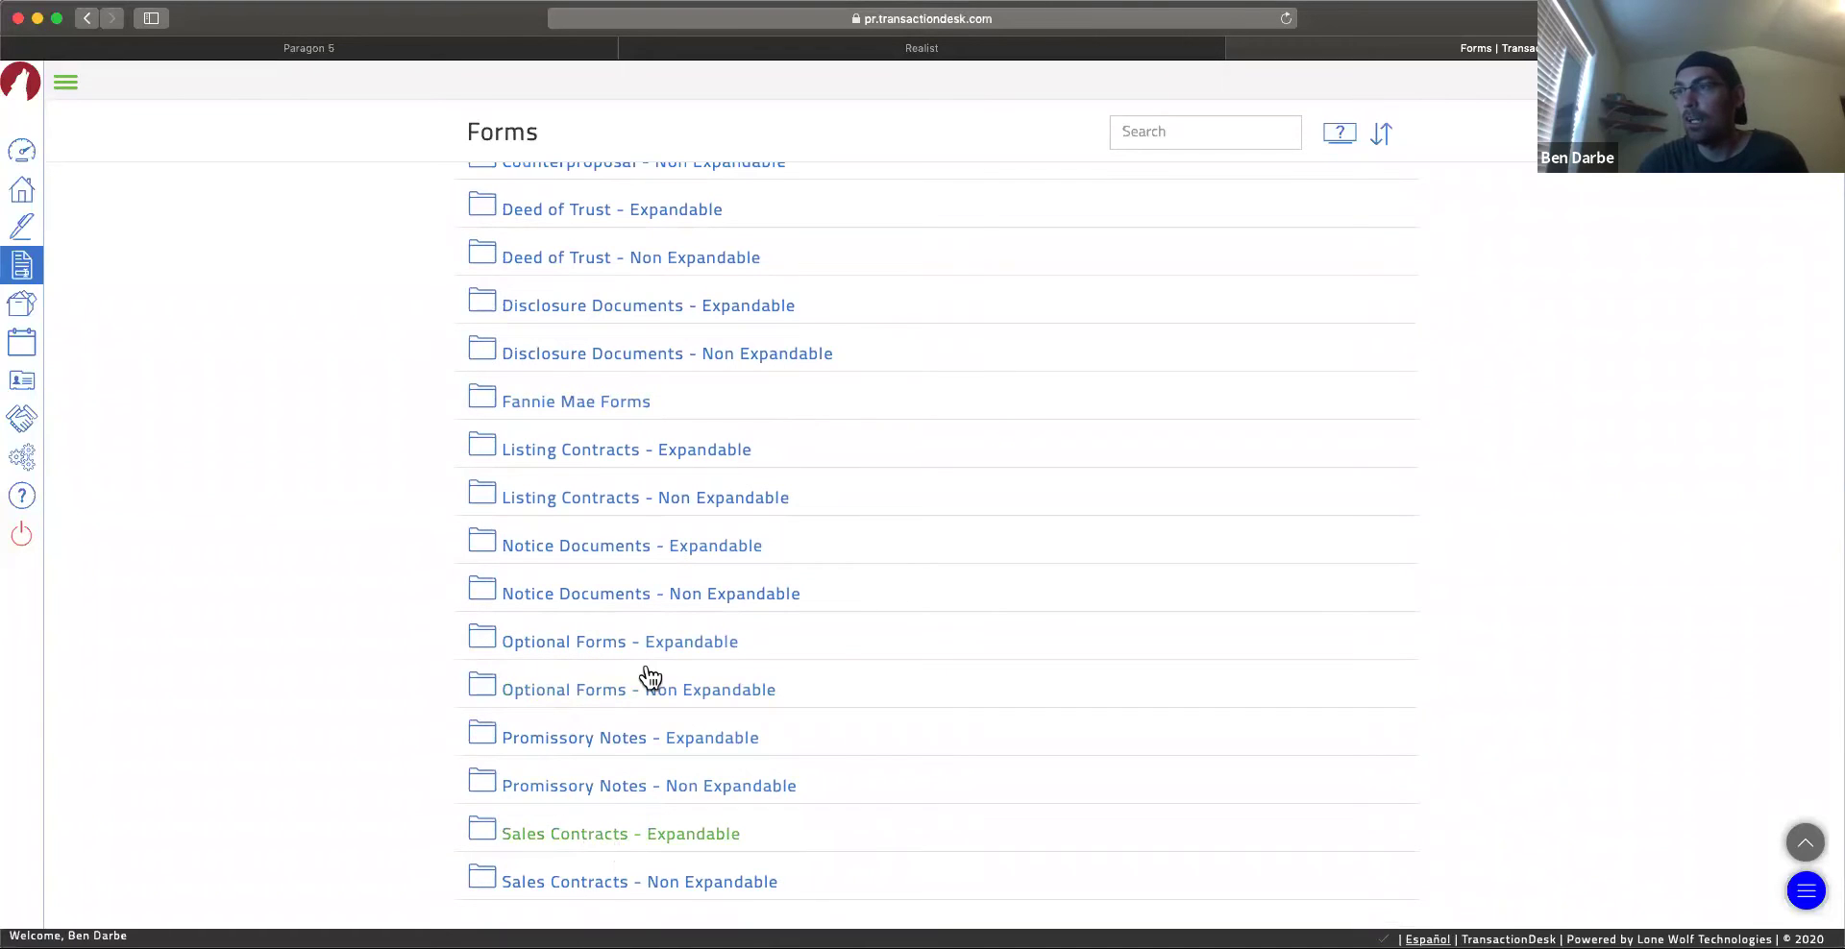
pyautogui.scroll(5, 643, 683)
pyautogui.scroll(4, 593, 642)
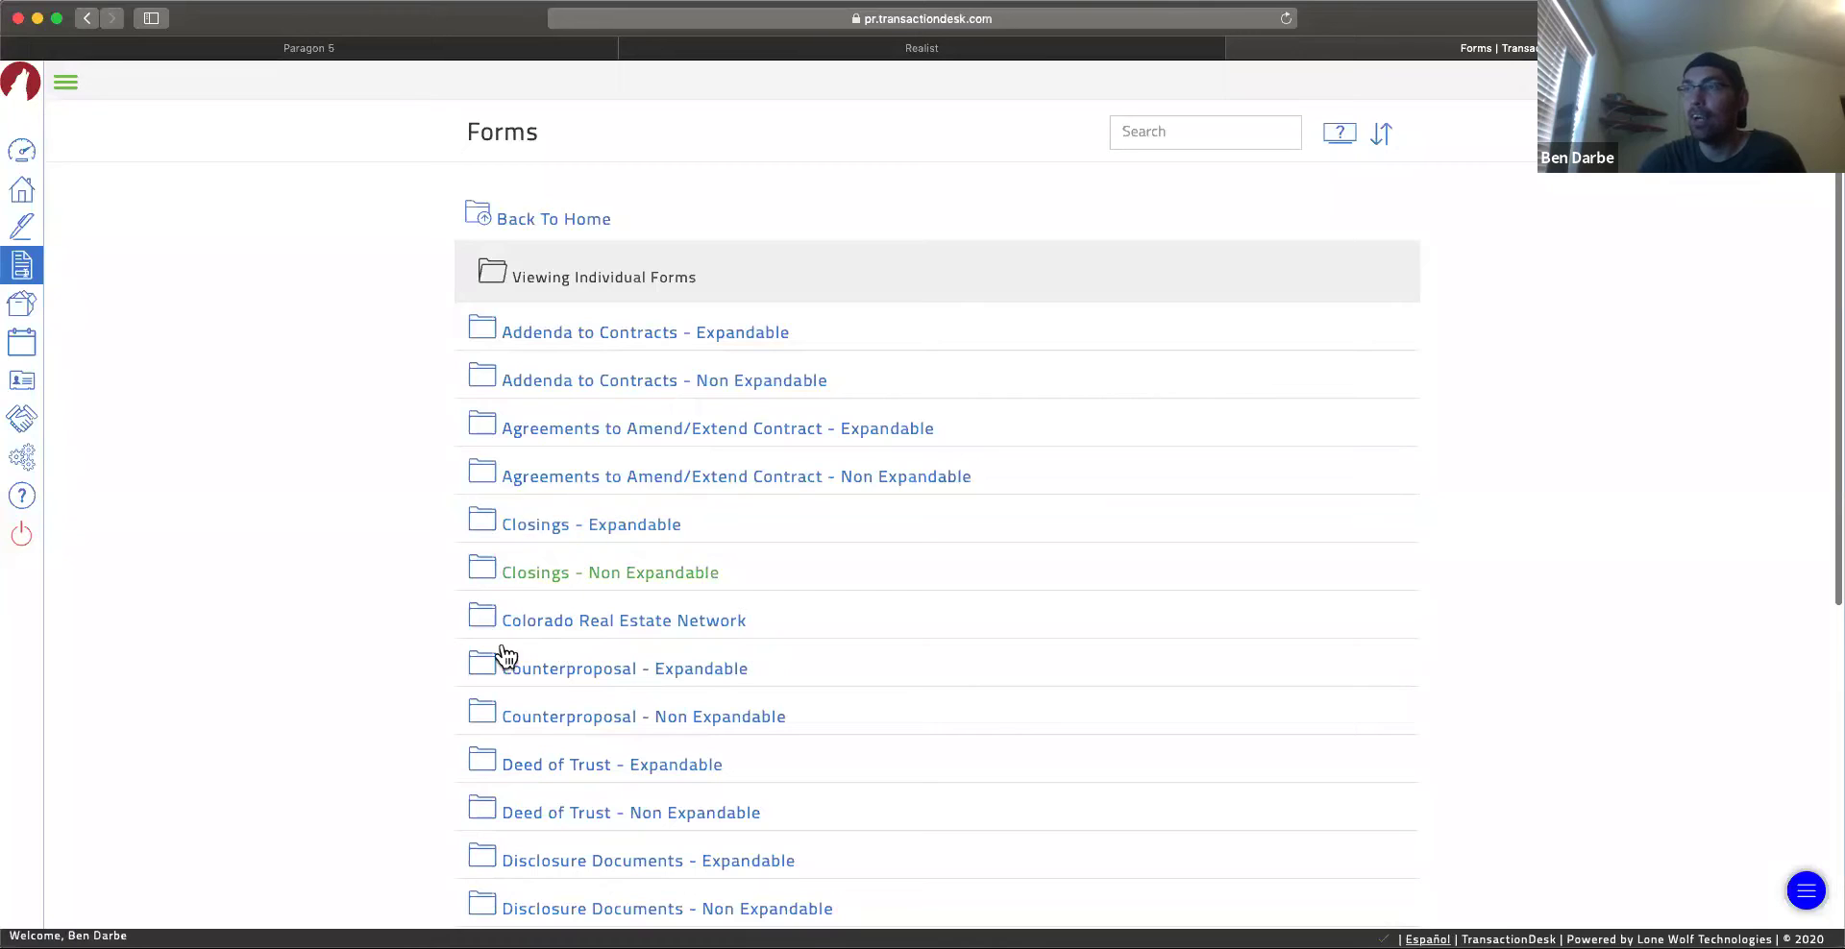
pyautogui.click(67, 84)
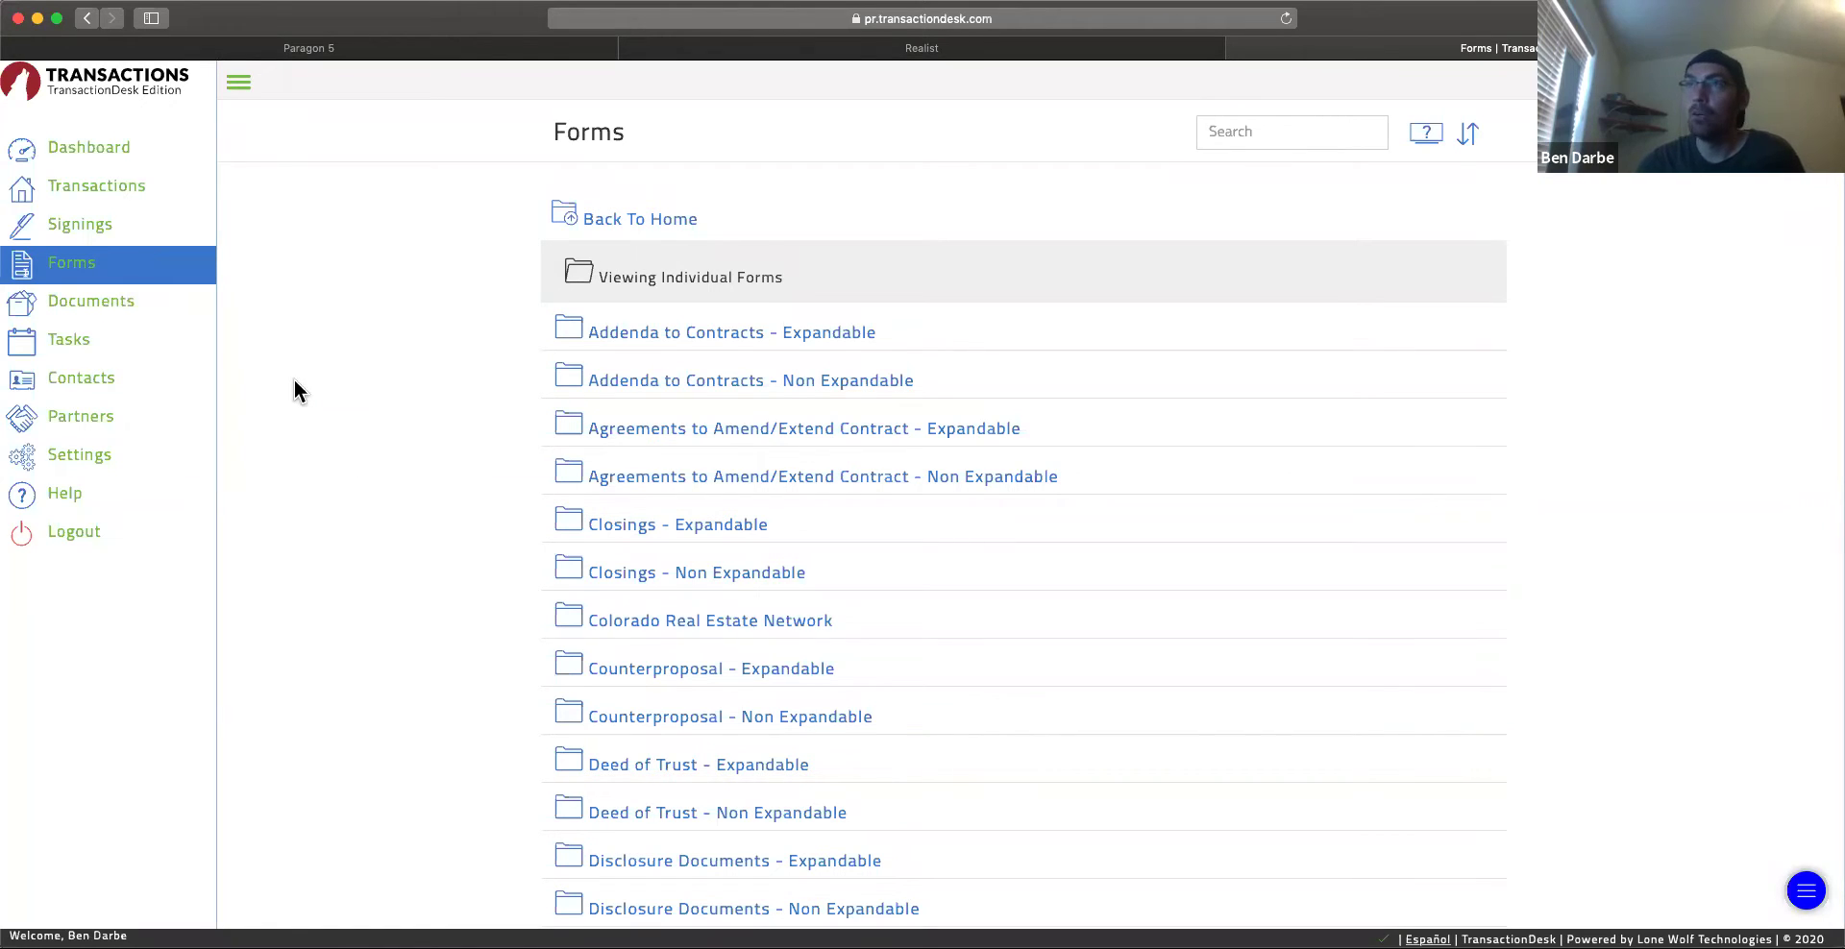
# Step: Open the Transactions list of 13 results and start a new transaction with Create Transaction
pyautogui.click(95, 194)
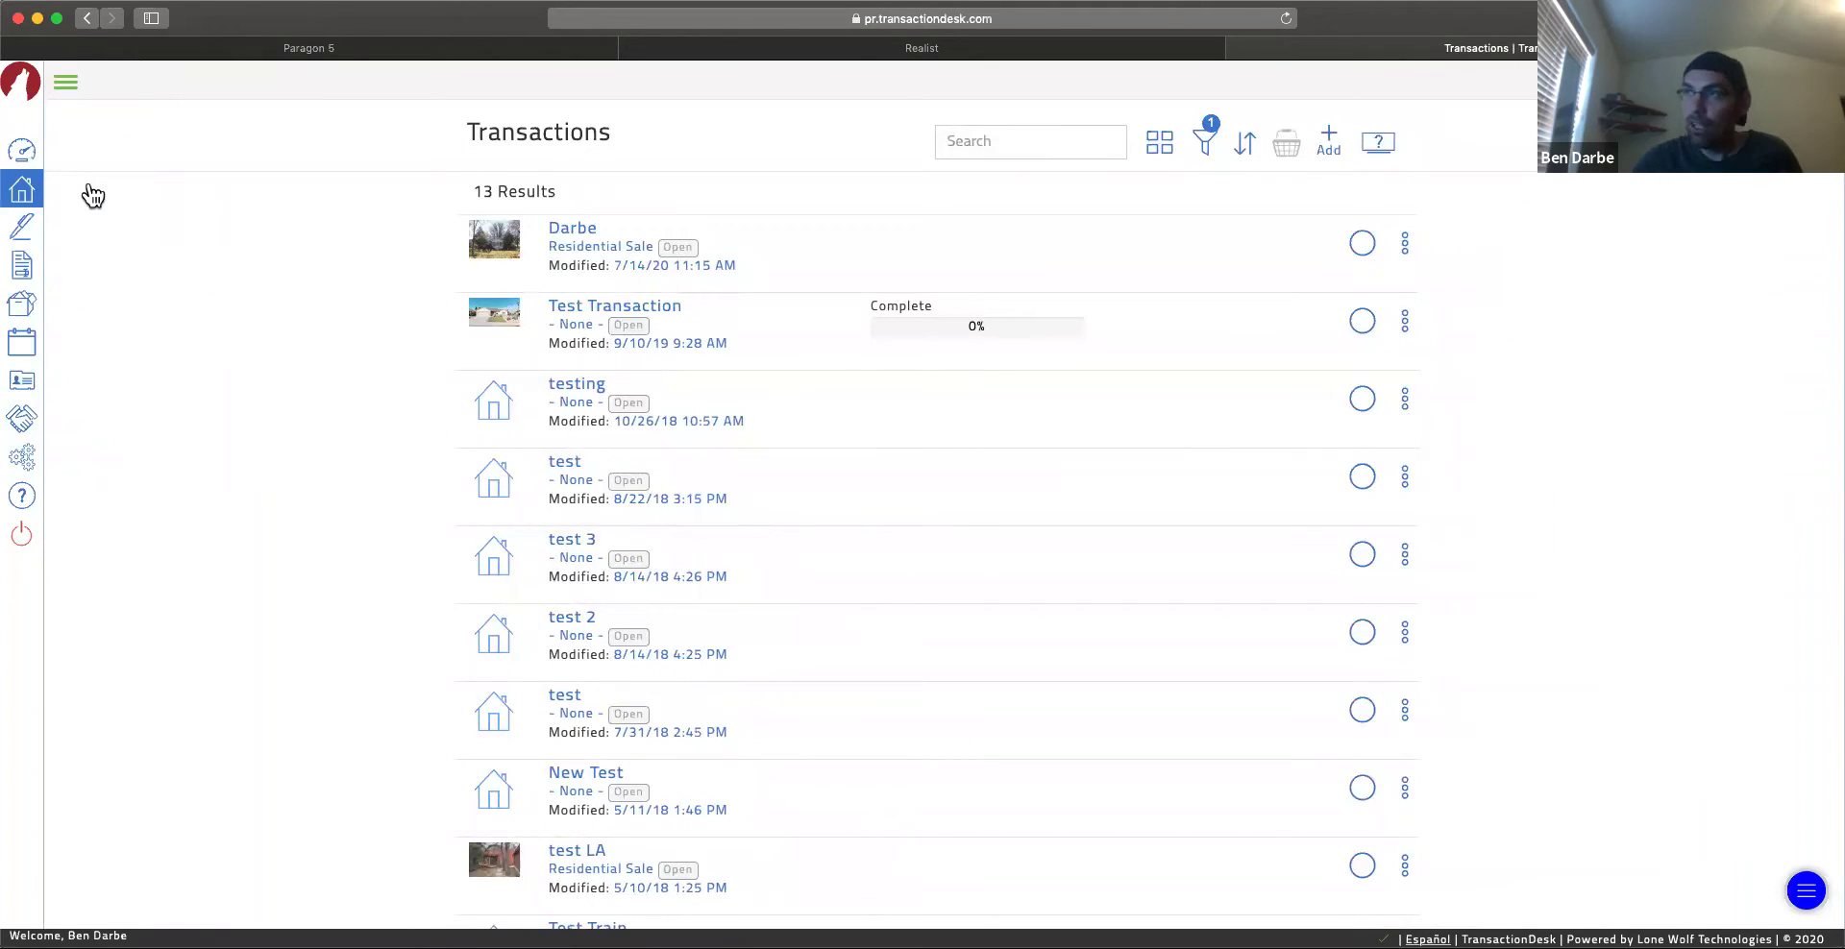
pyautogui.scroll(-5, 769, 665)
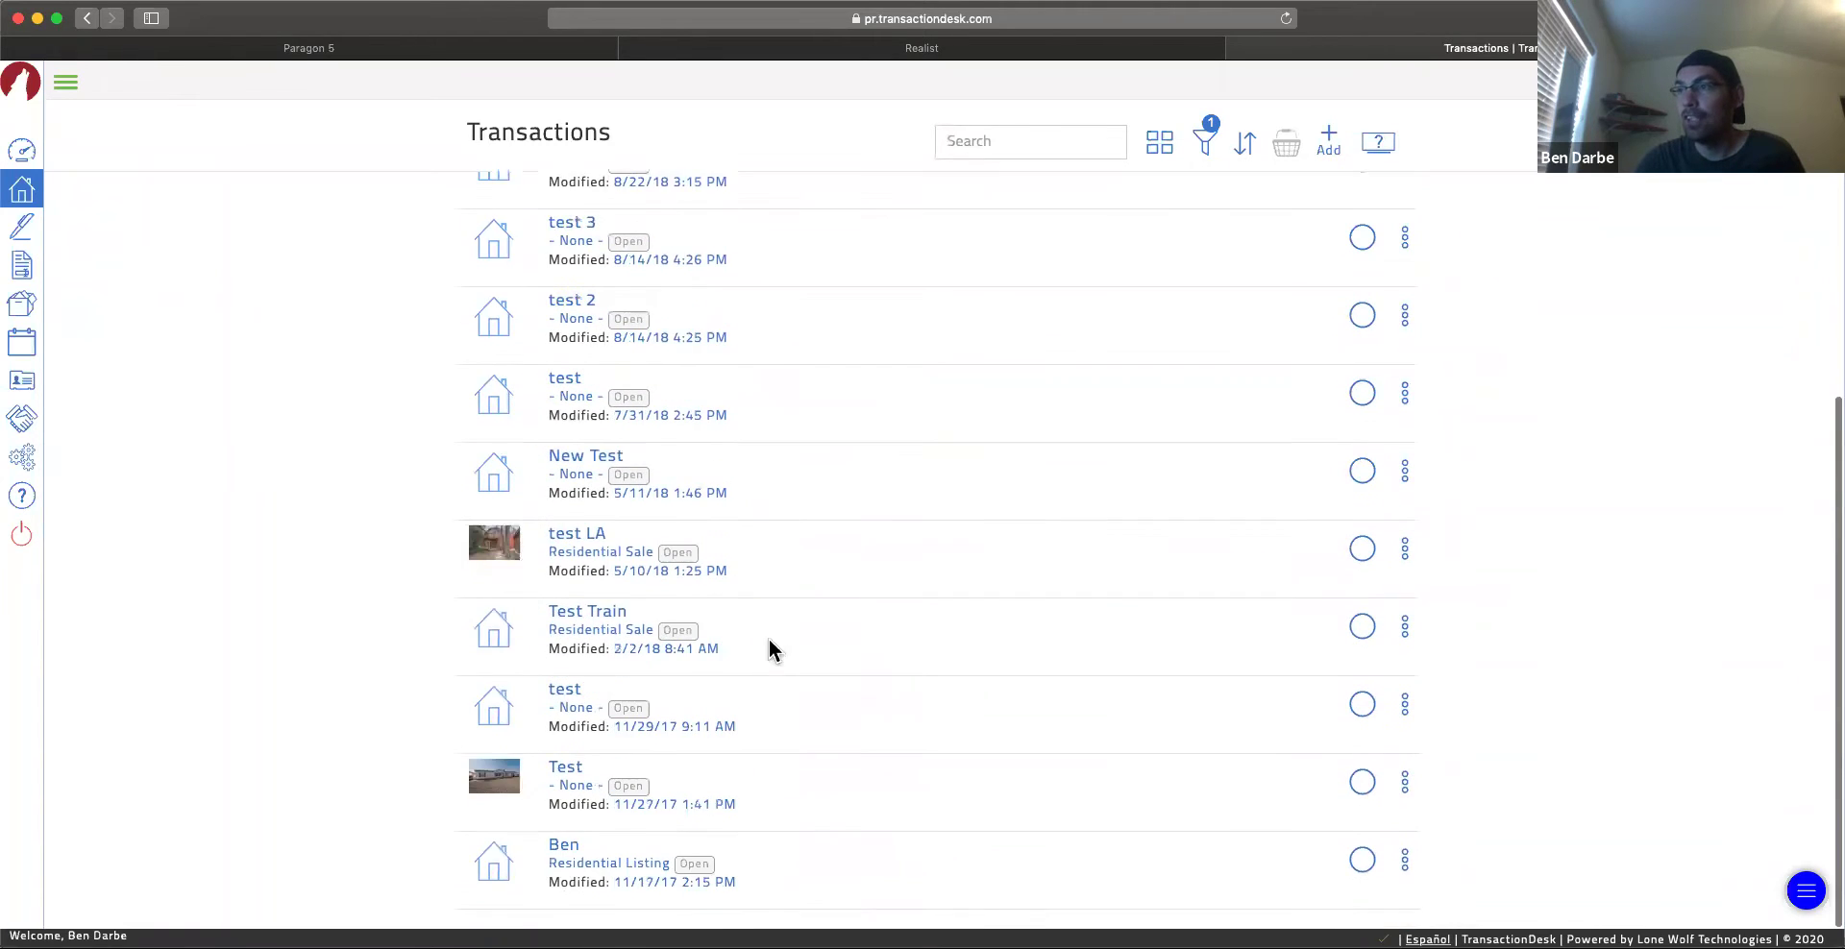
pyautogui.scroll(5, 790, 519)
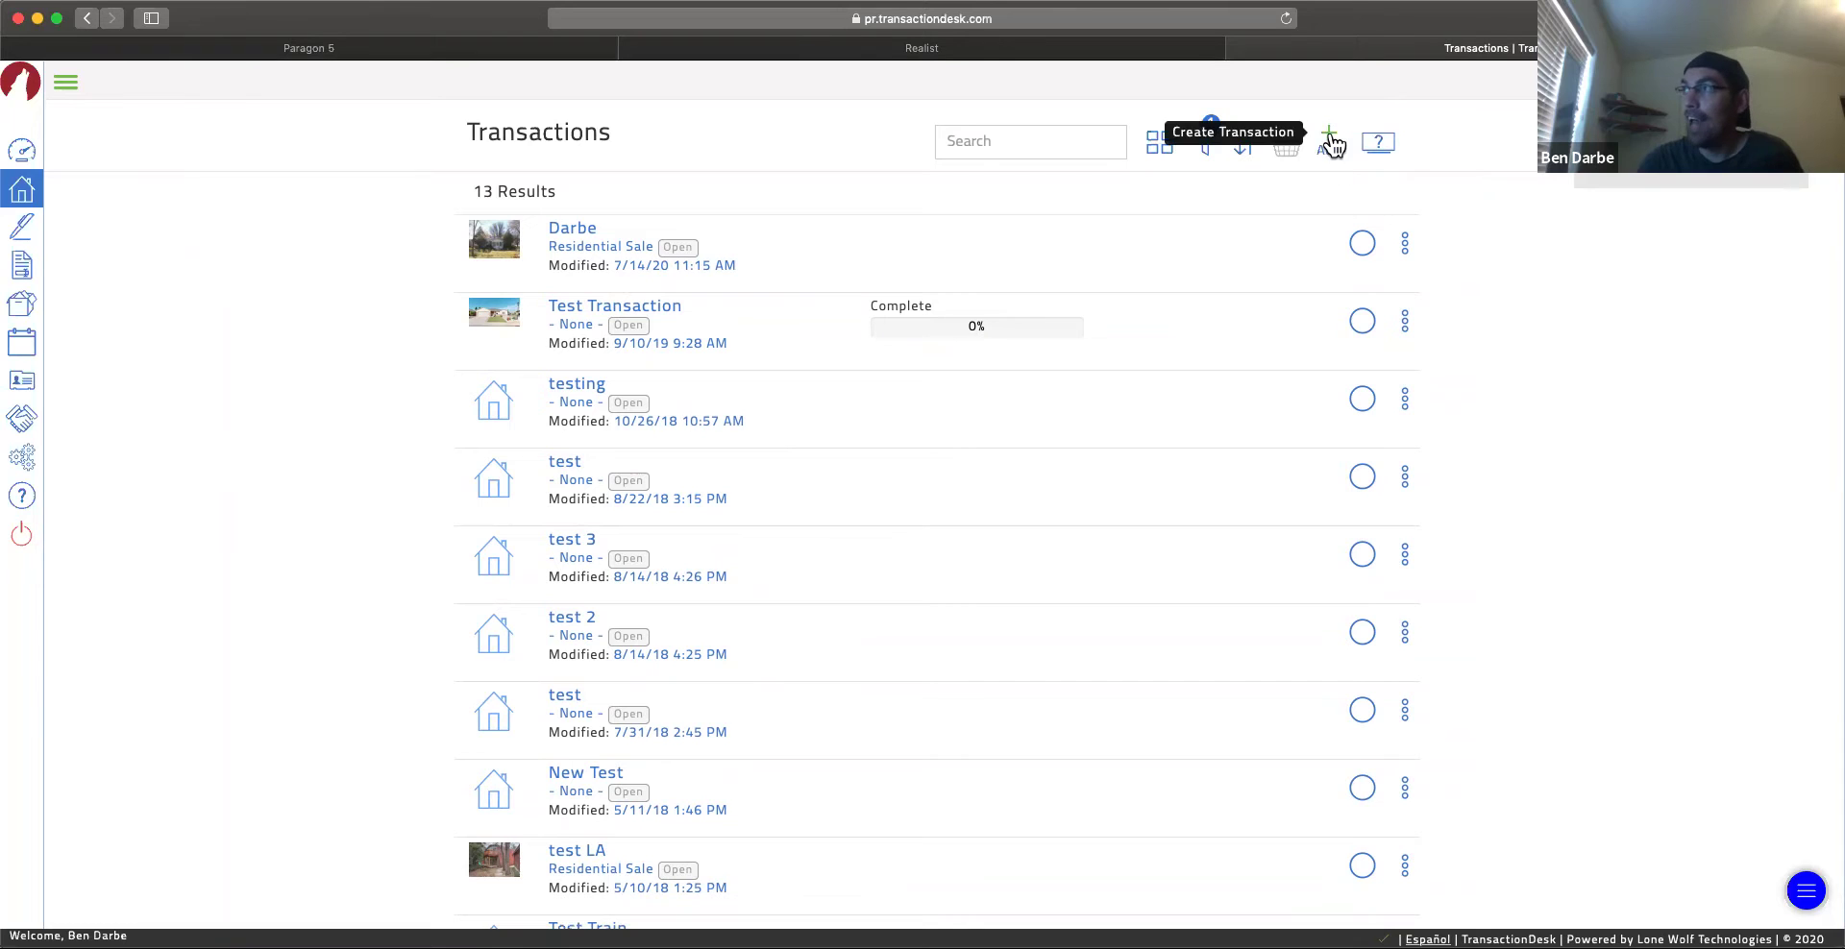
pyautogui.click(1330, 140)
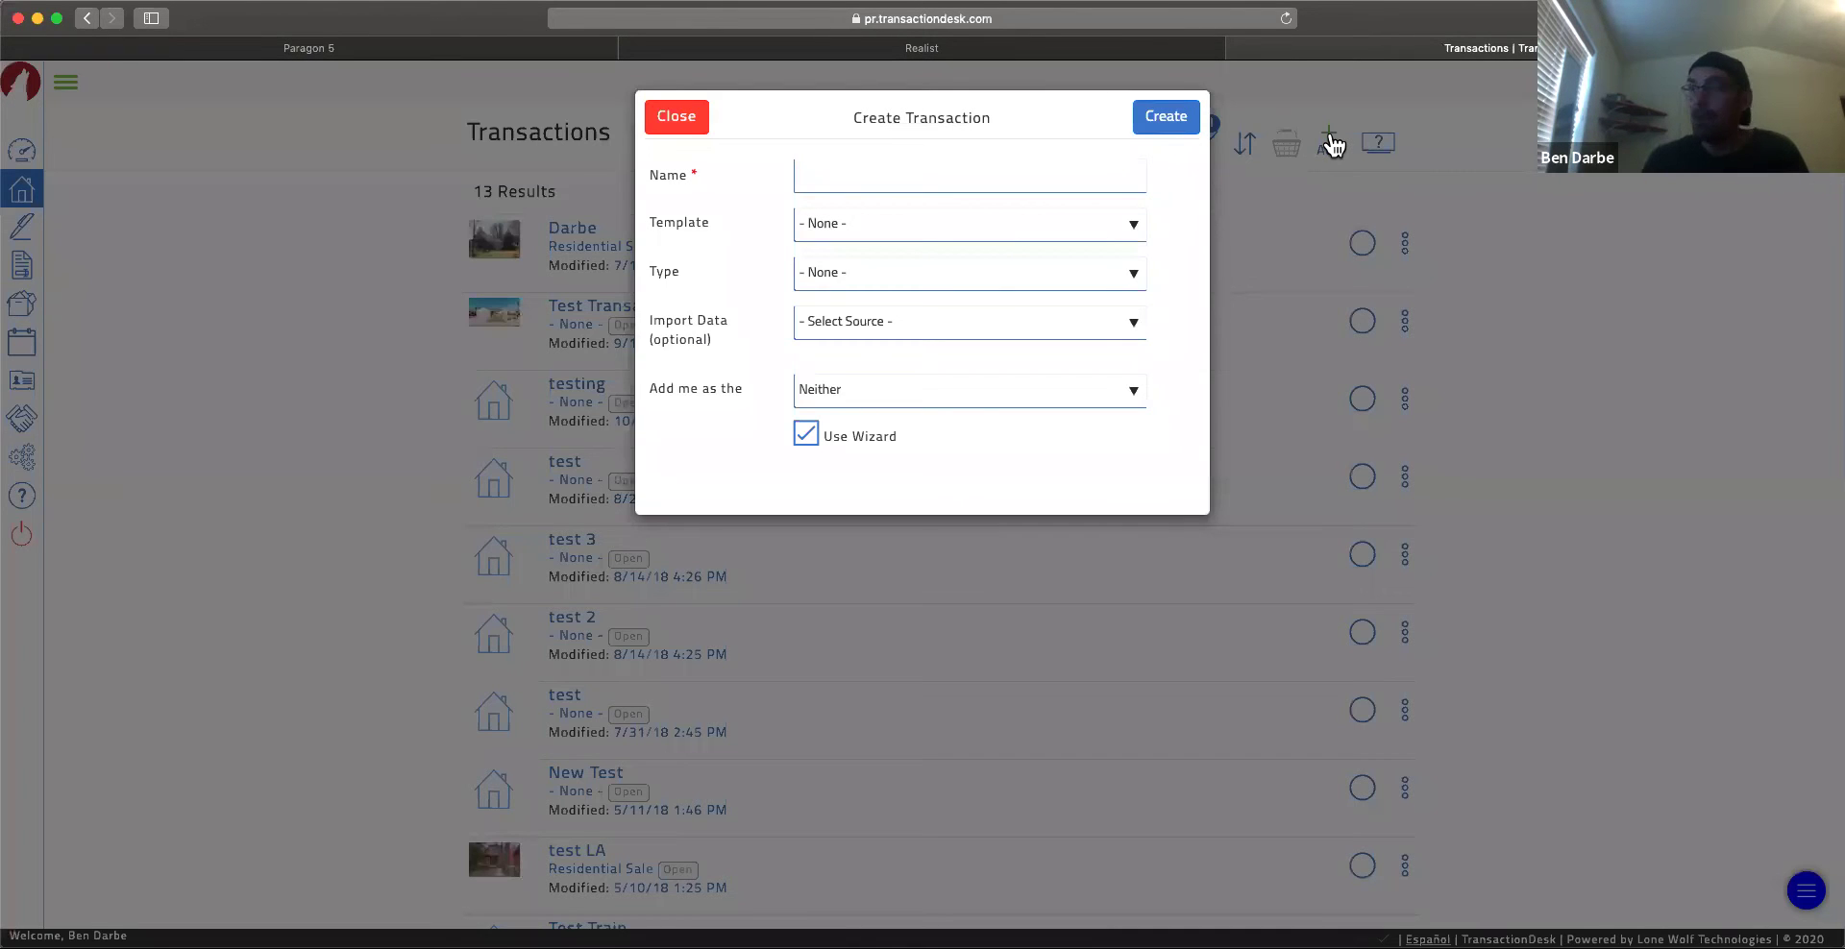
# Step: Name the new transaction after the client and leave it without a template
pyautogui.click(975, 173)
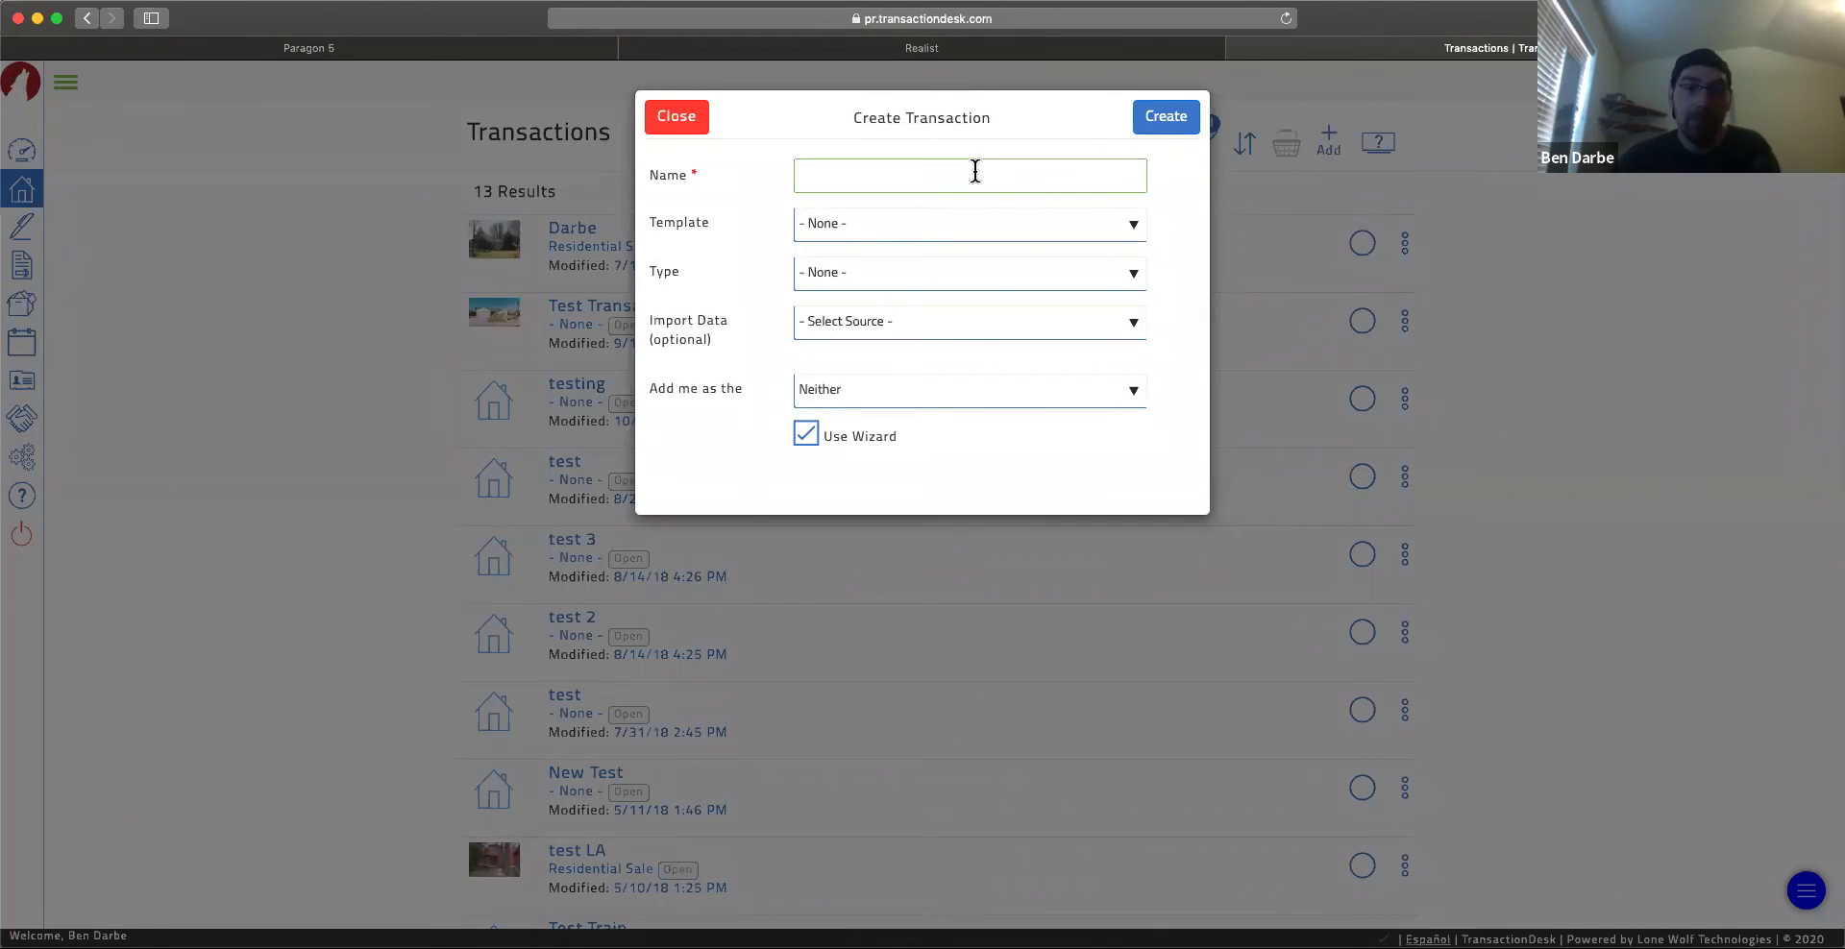
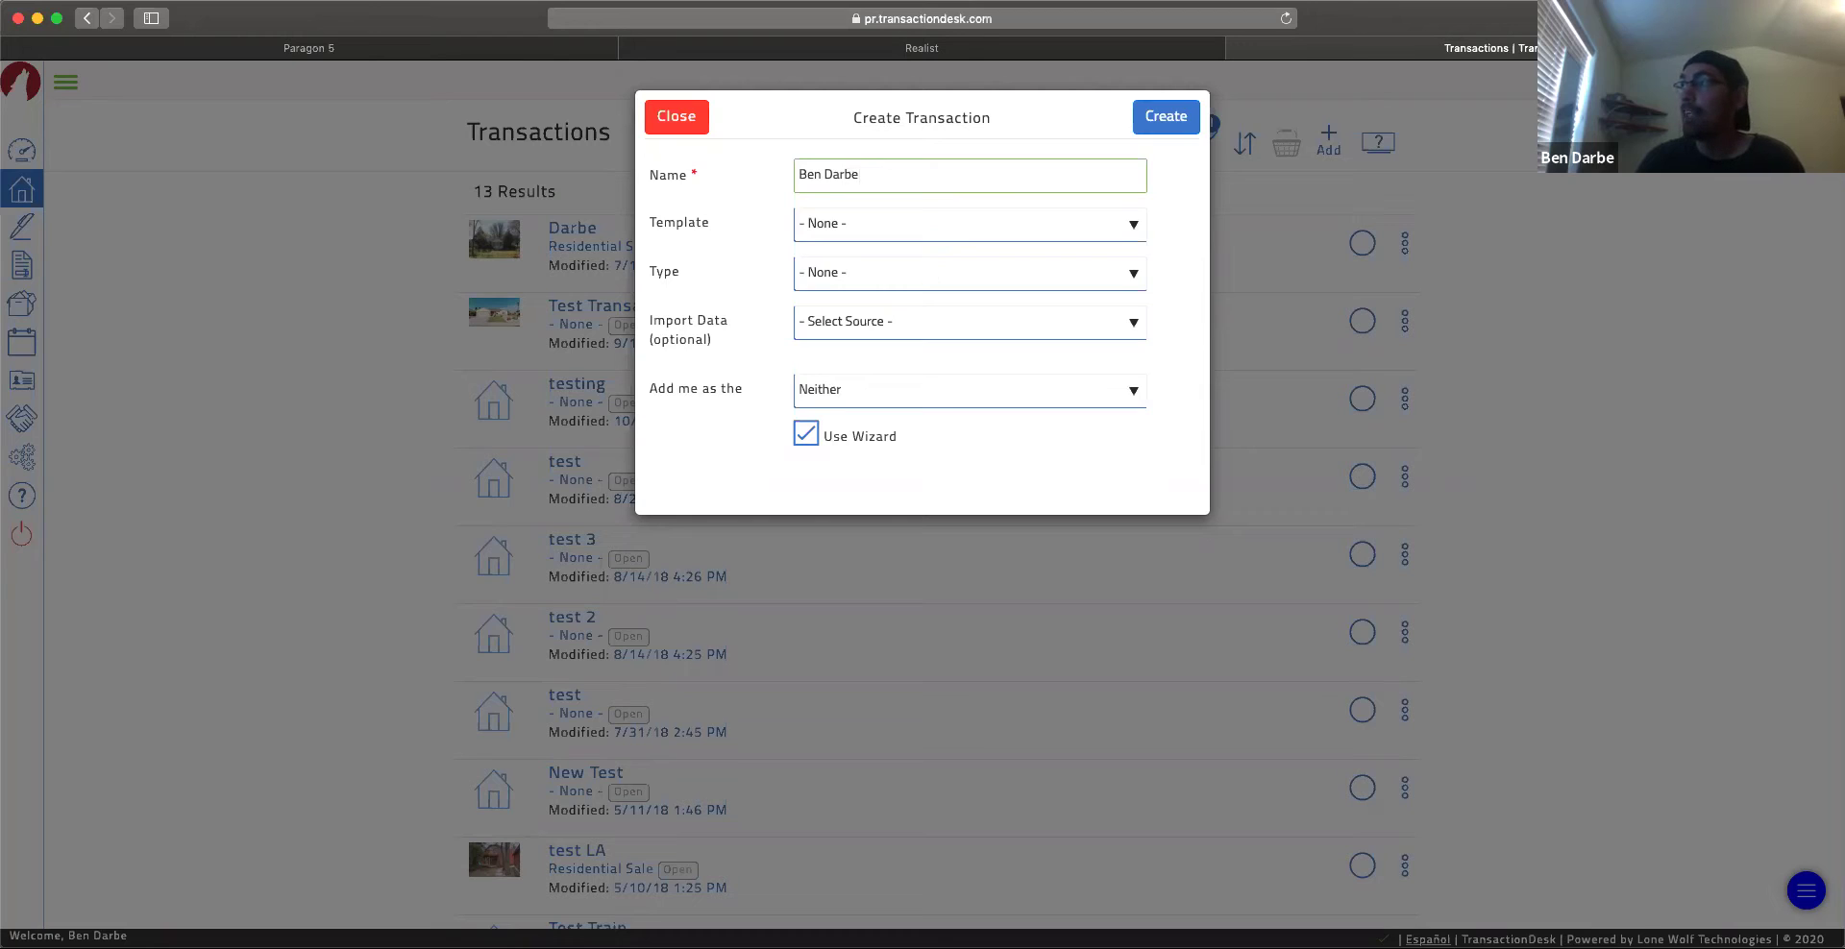
pyautogui.click(898, 225)
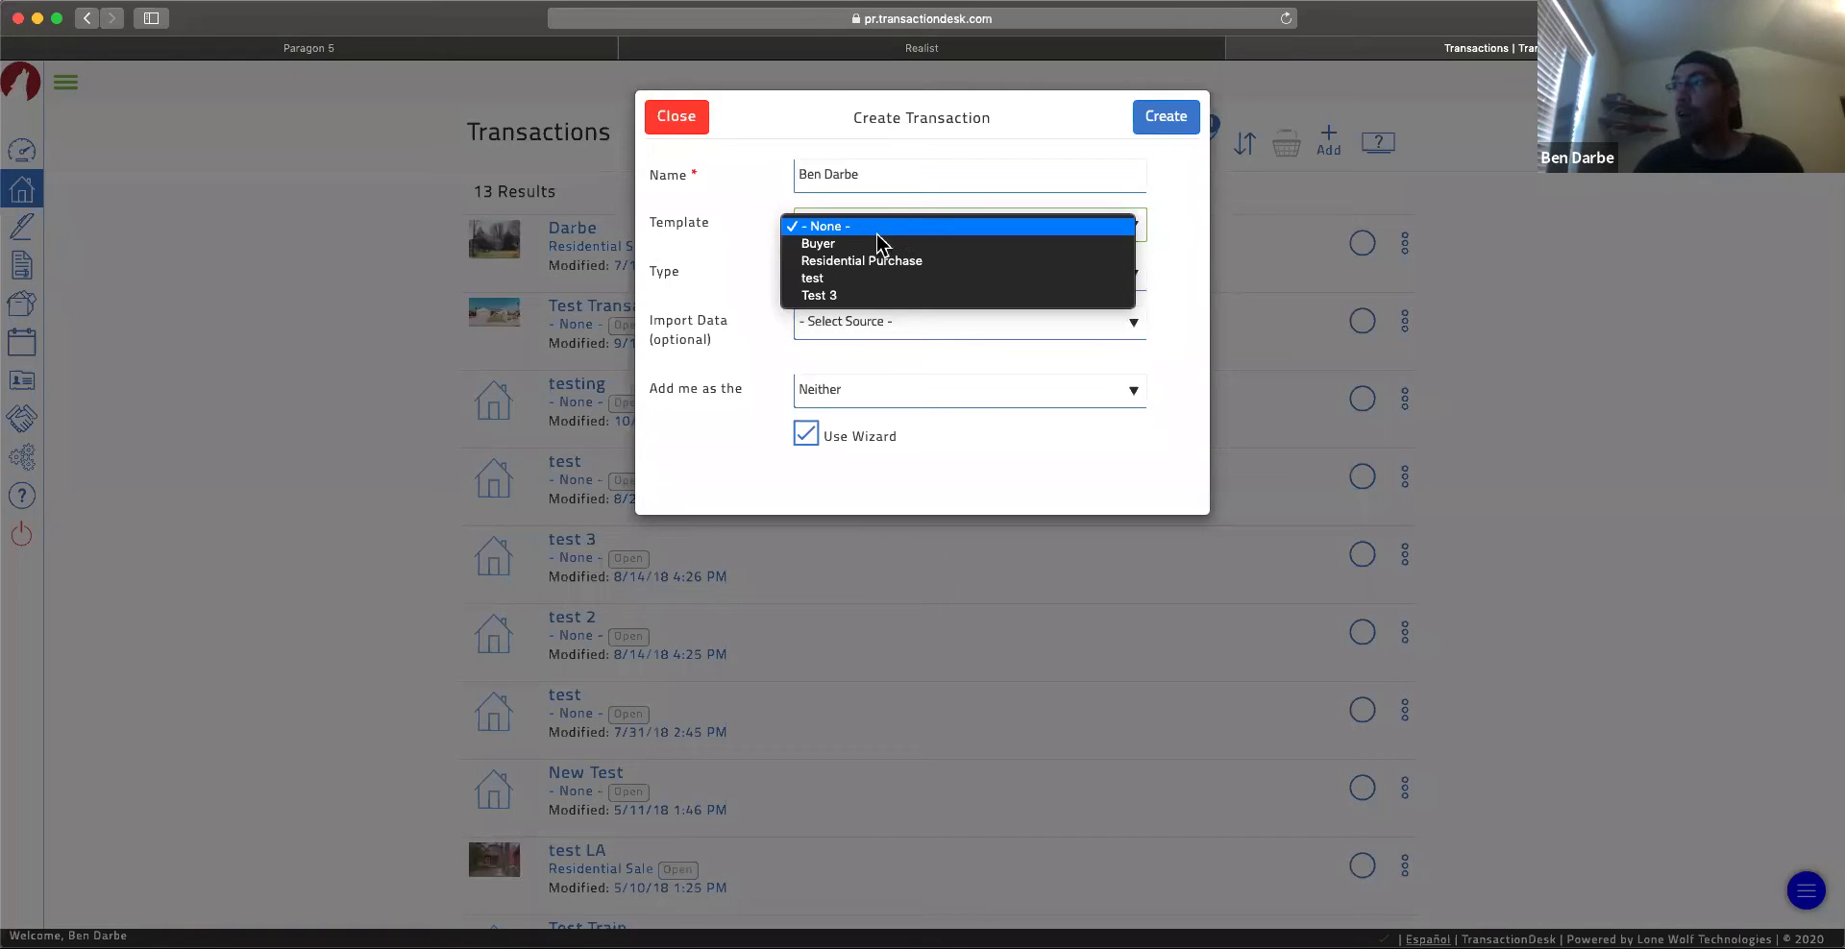
pyautogui.click(876, 231)
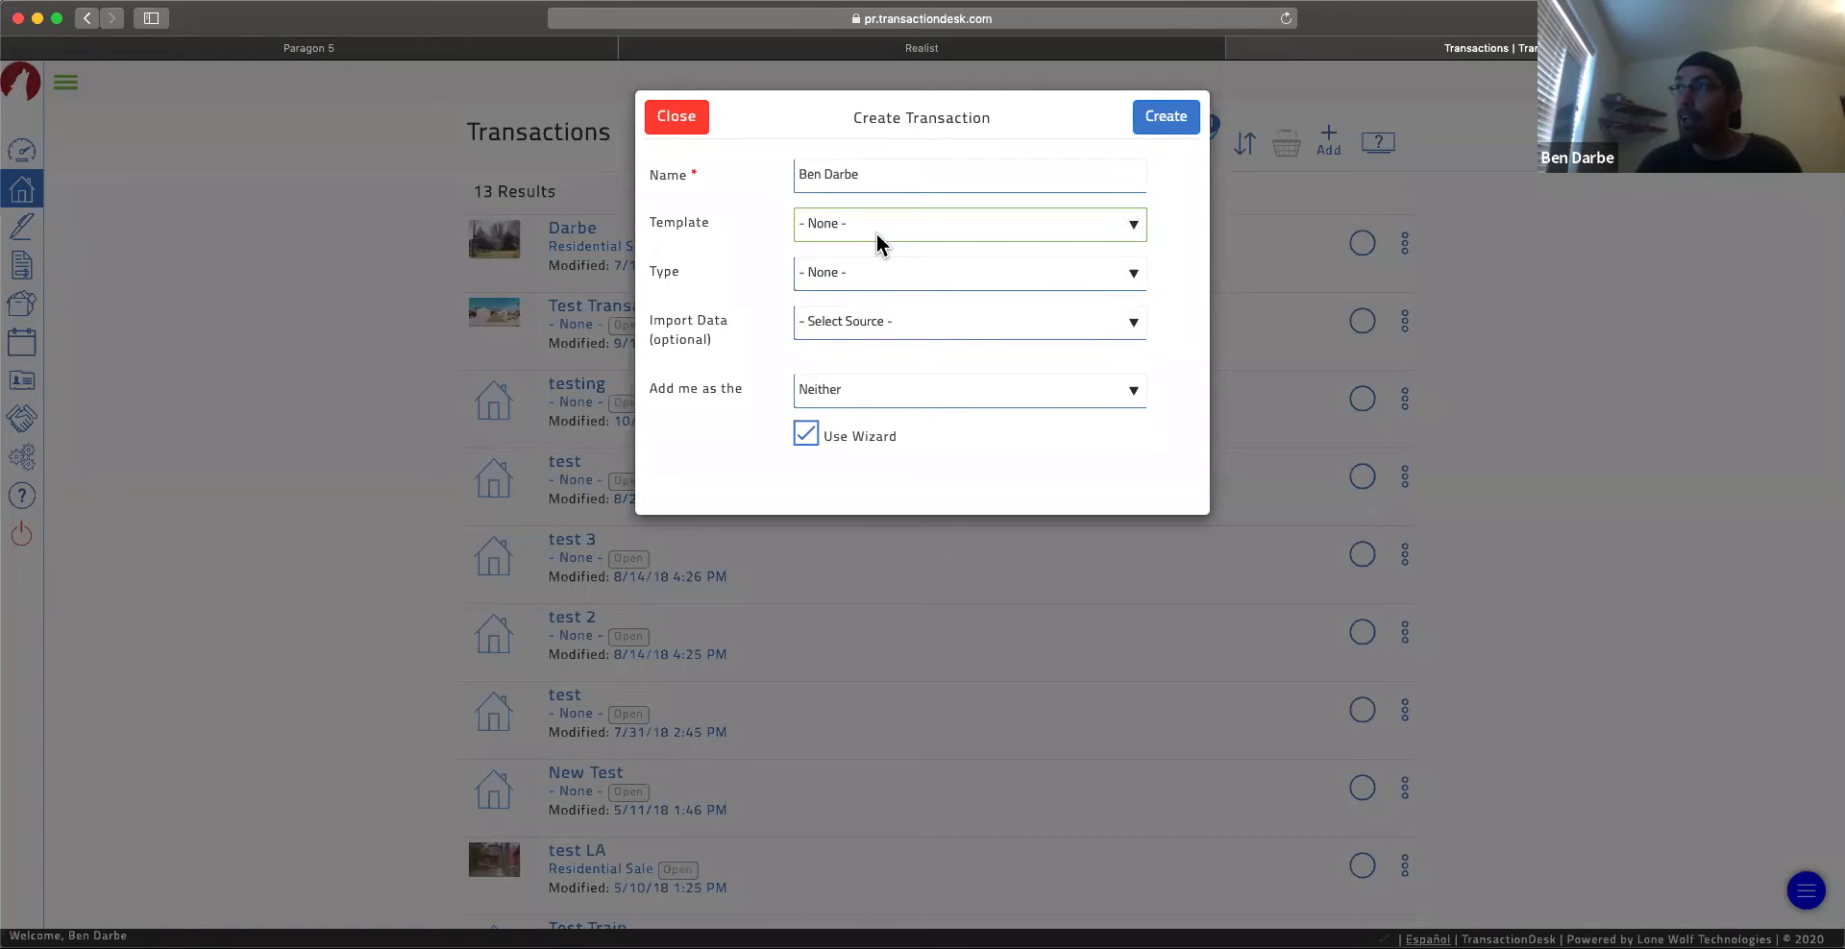
# Step: Set type Residential Sale, import from Realist (CREN MLS) for La Plata County CO, and view the parcel ID
pyautogui.click(938, 281)
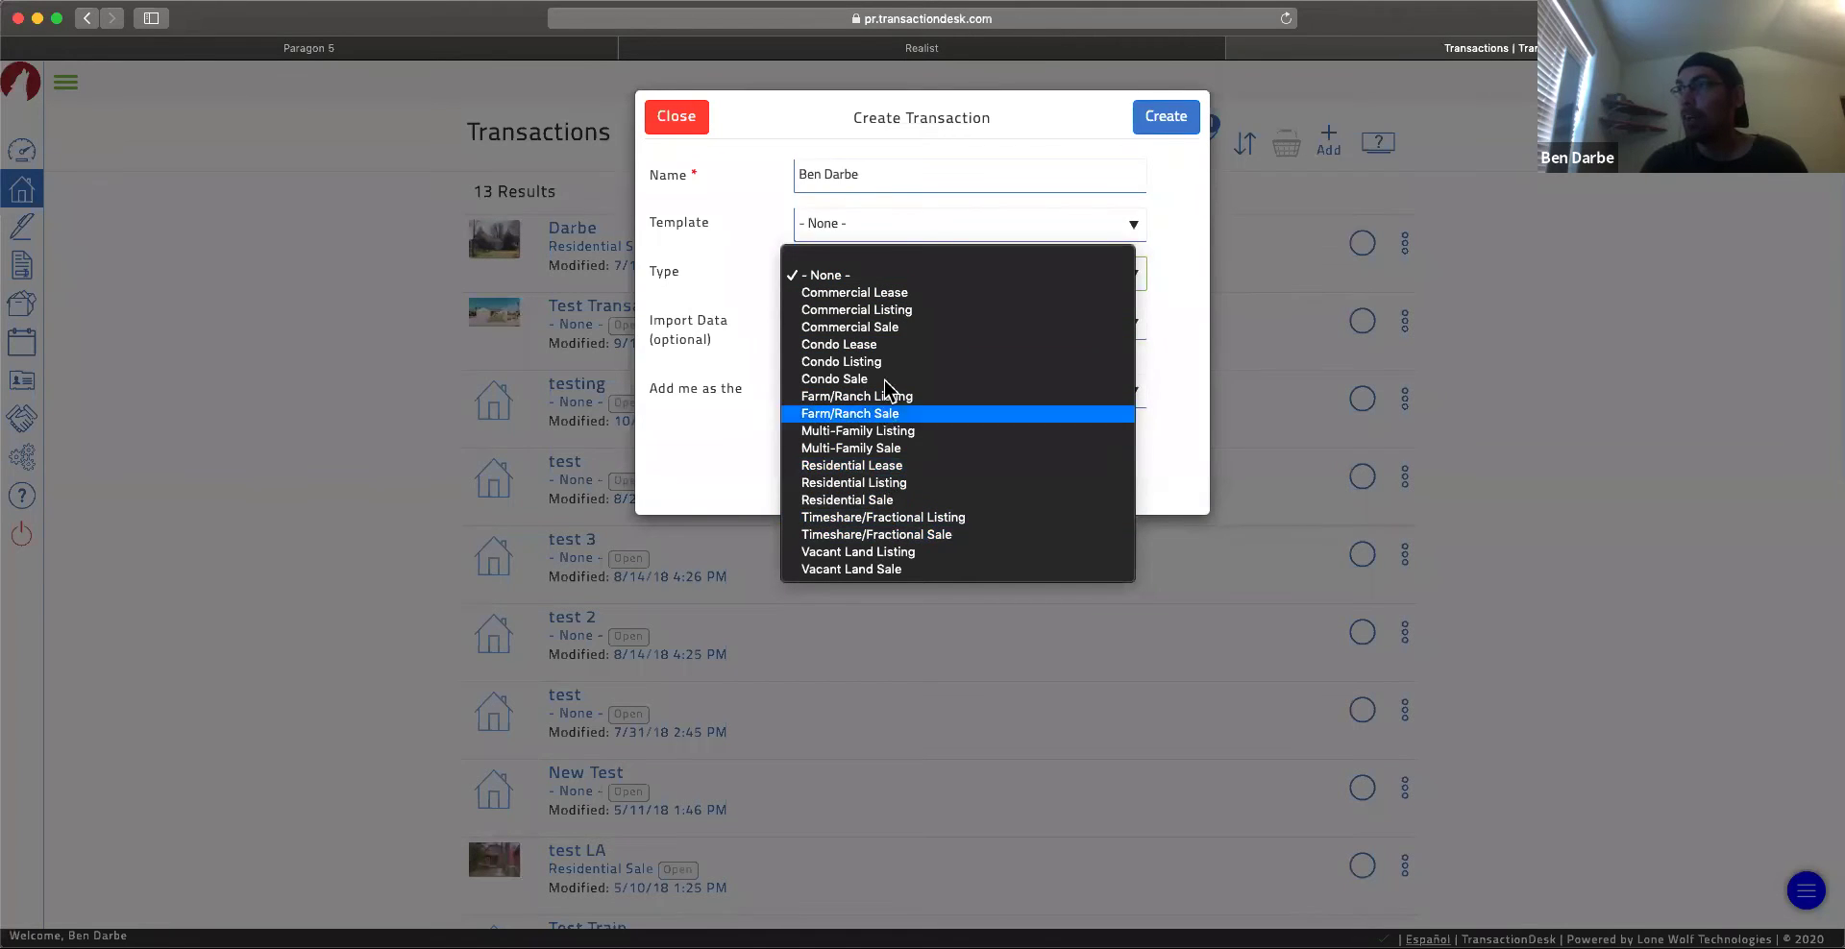
pyautogui.click(866, 498)
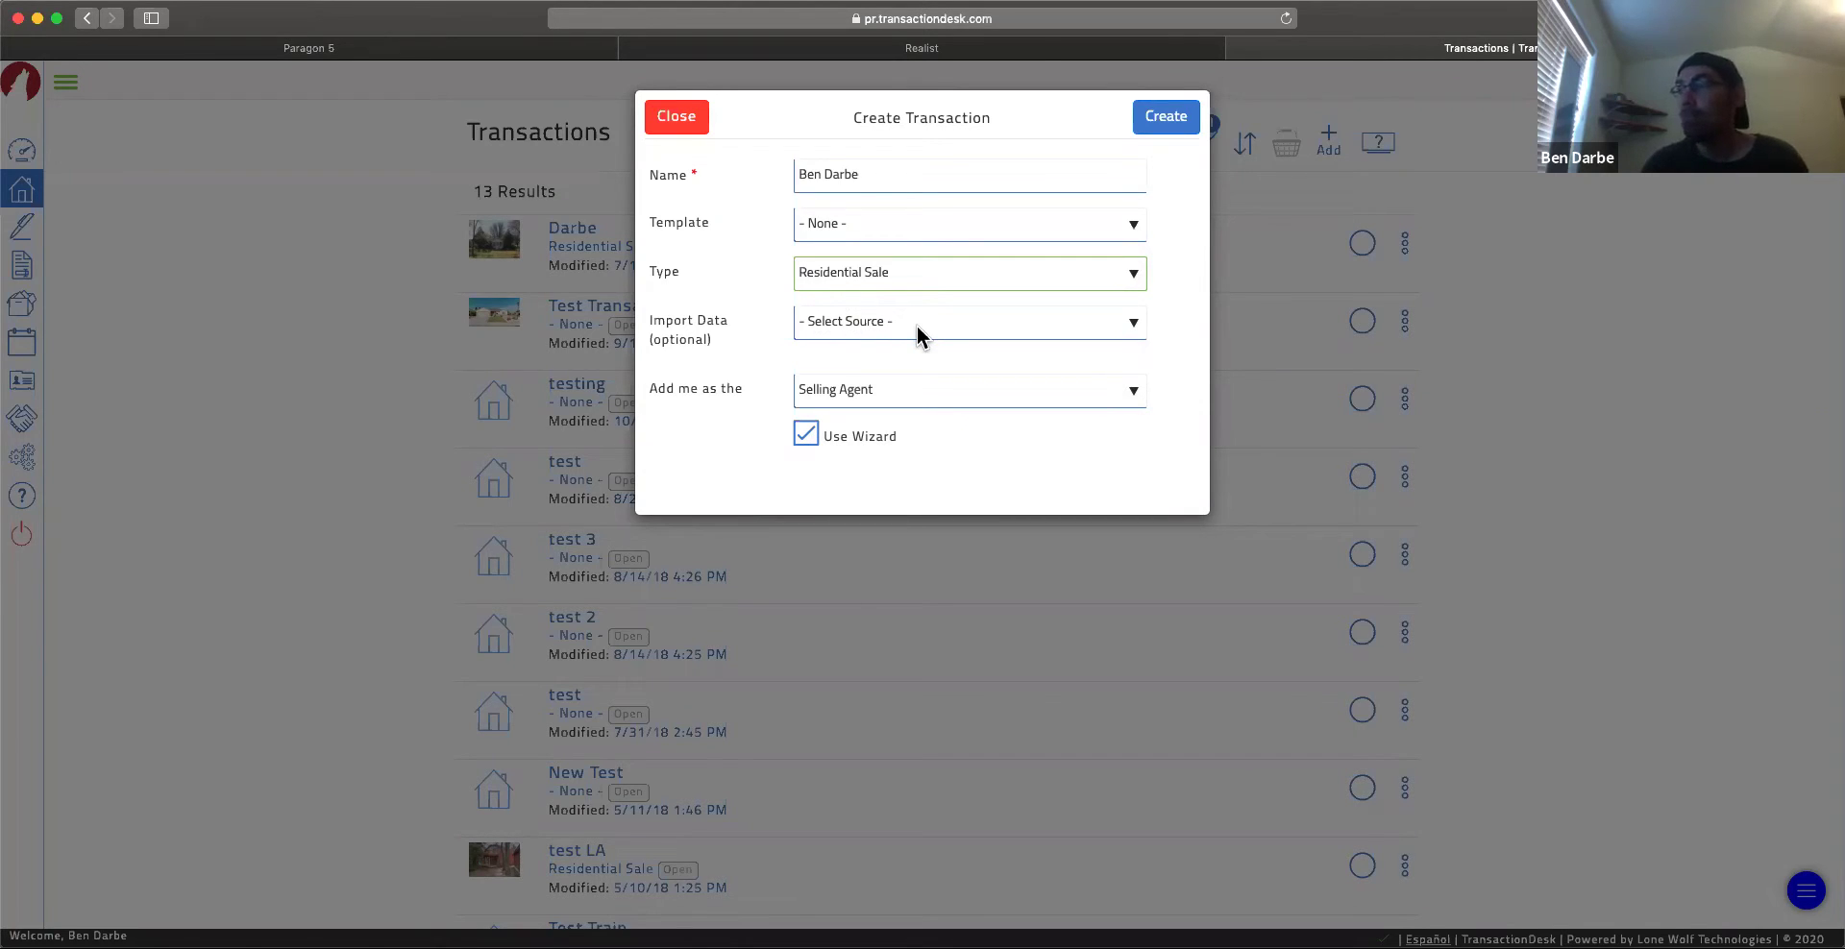
pyautogui.click(917, 325)
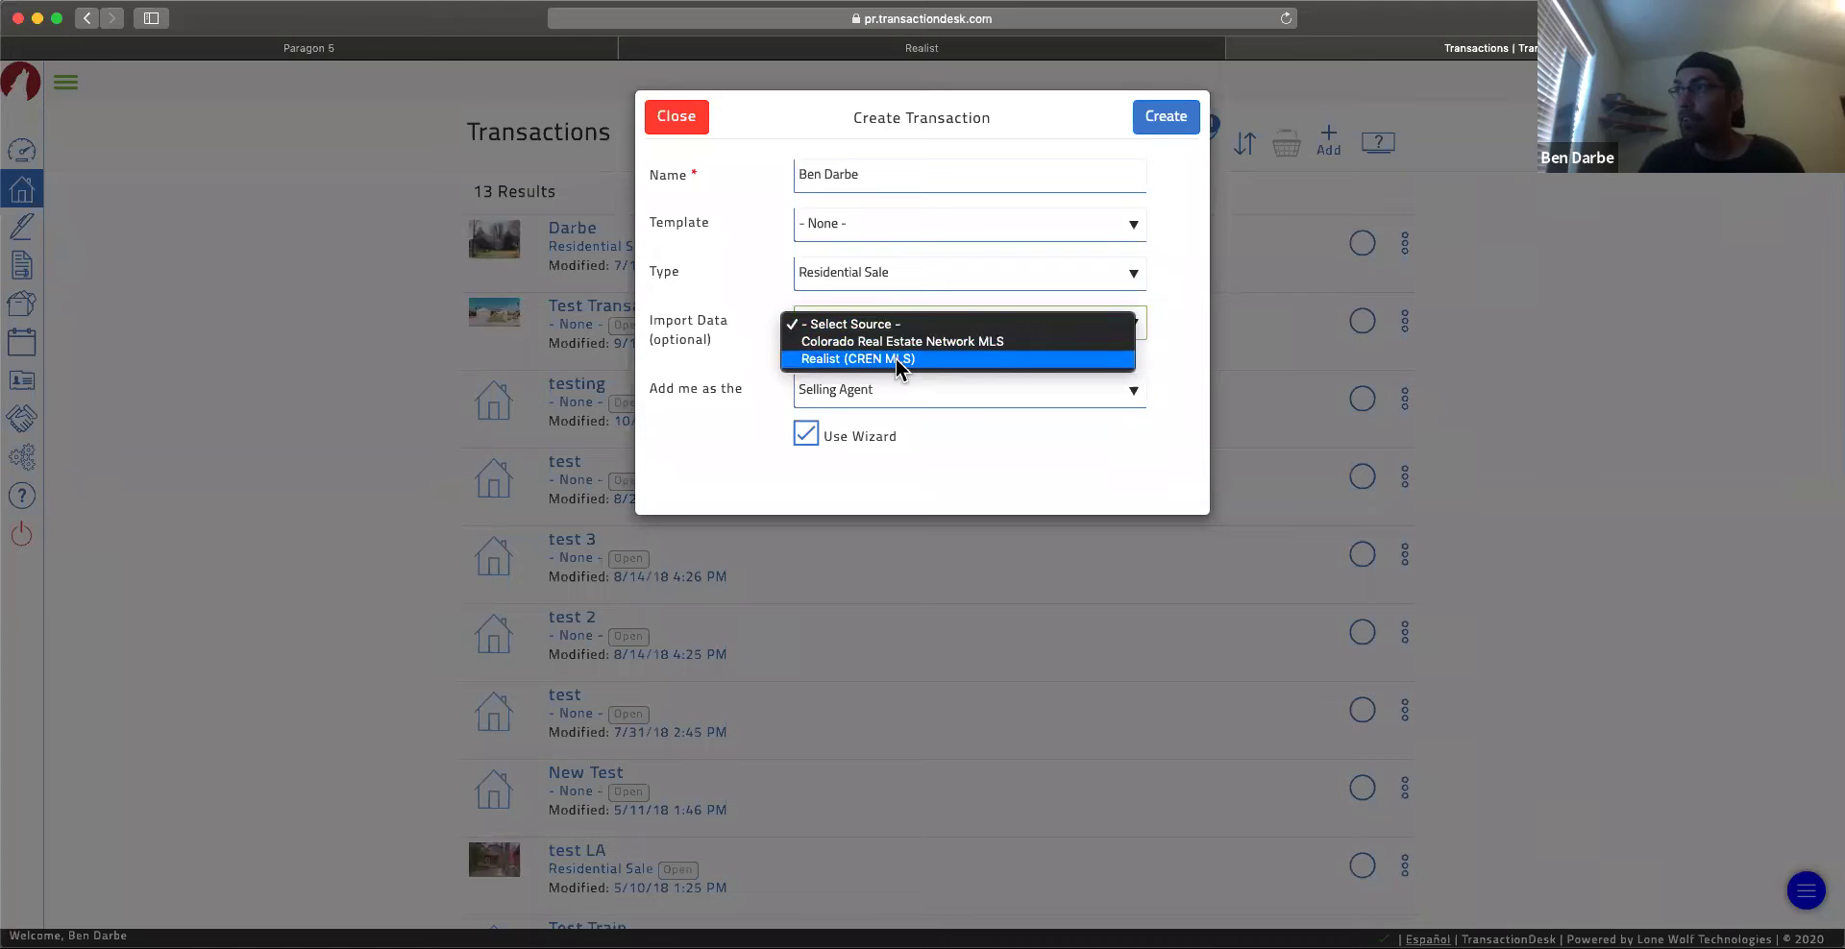
pyautogui.click(895, 359)
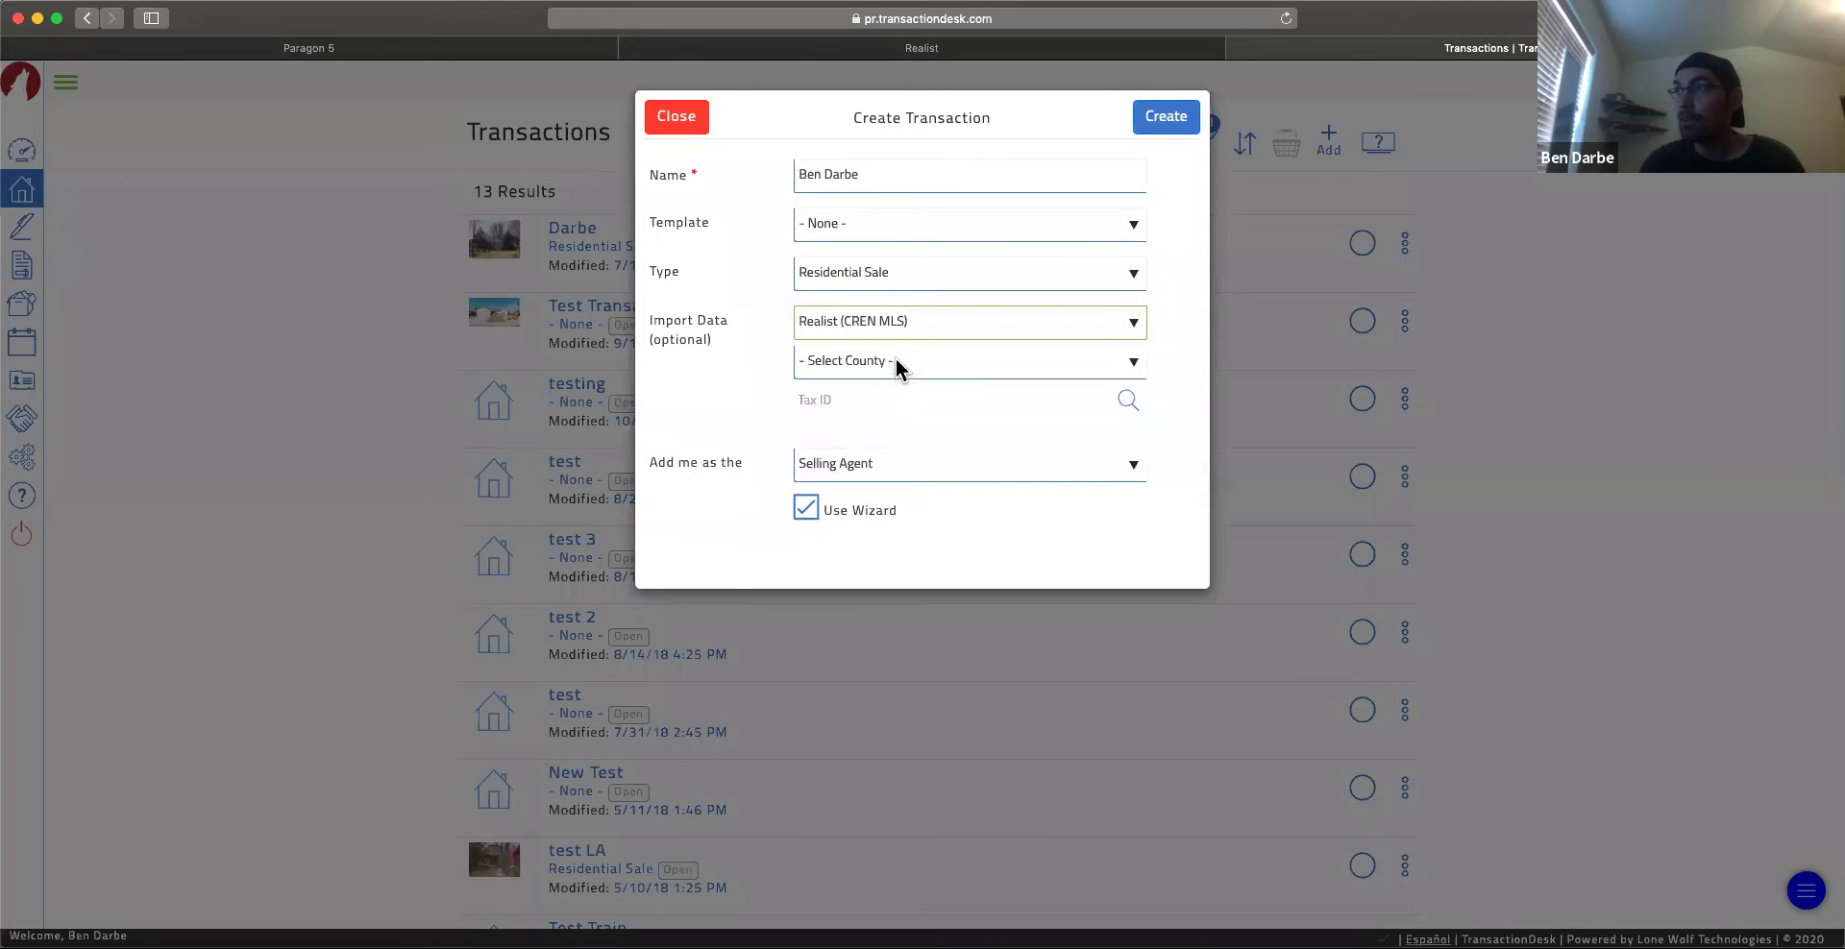
pyautogui.click(1105, 365)
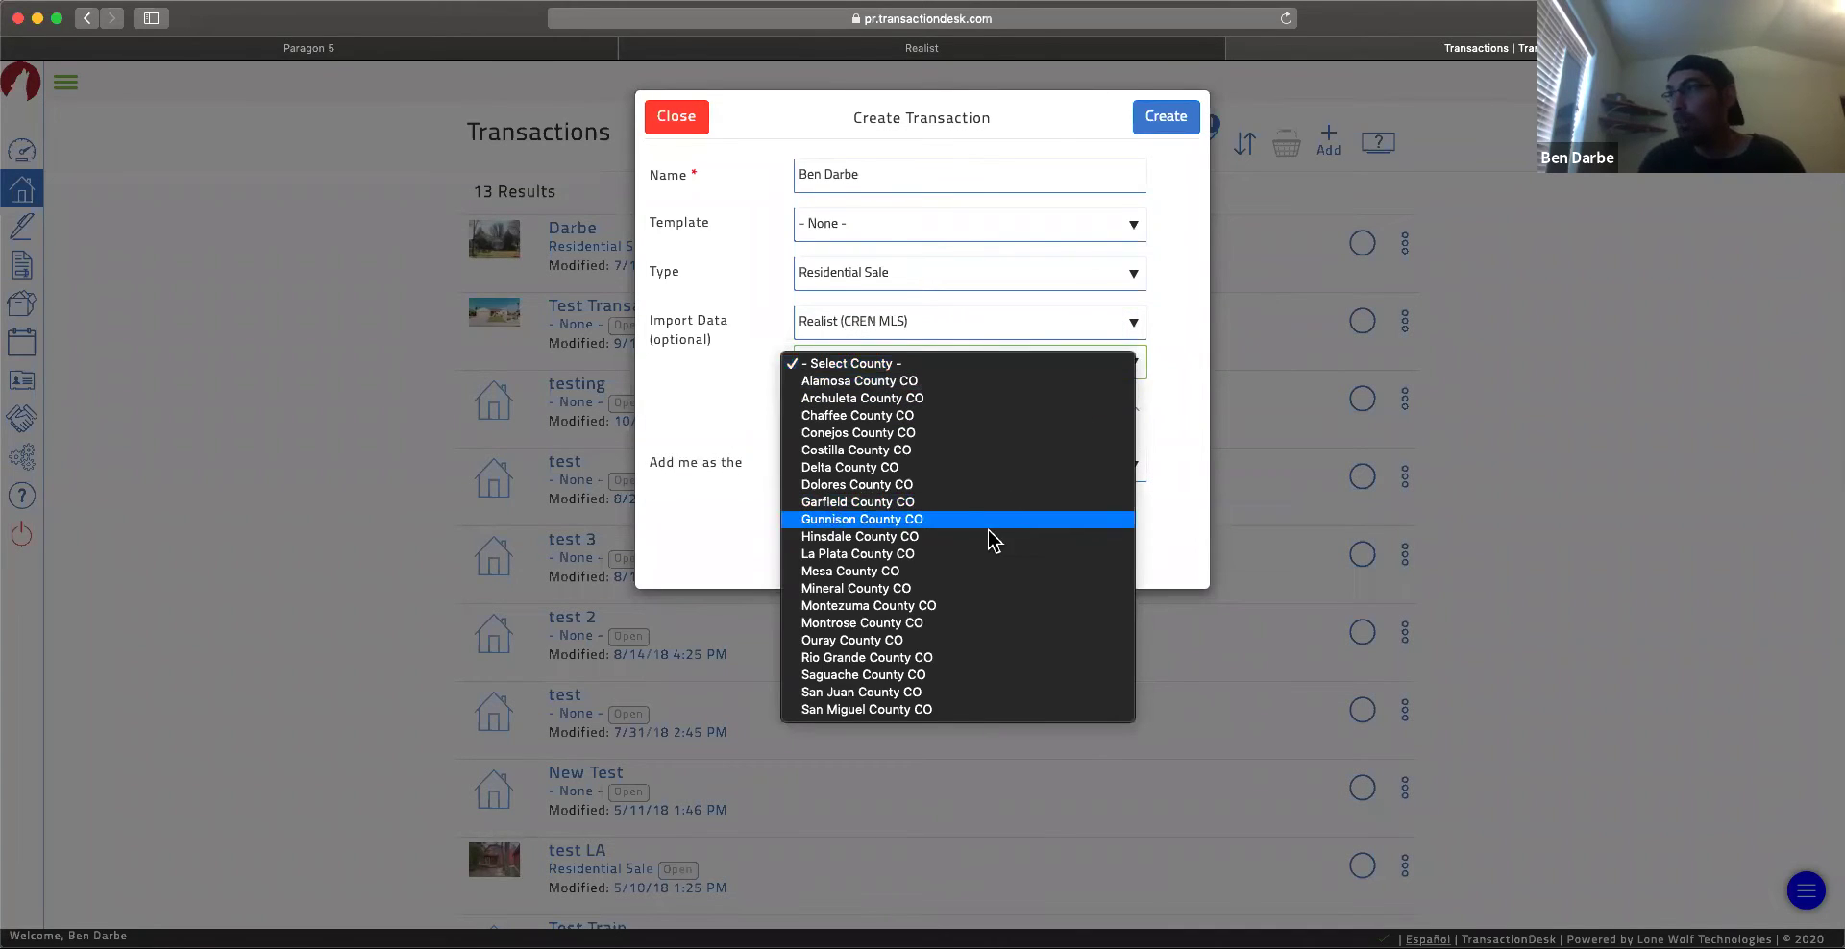
pyautogui.click(972, 553)
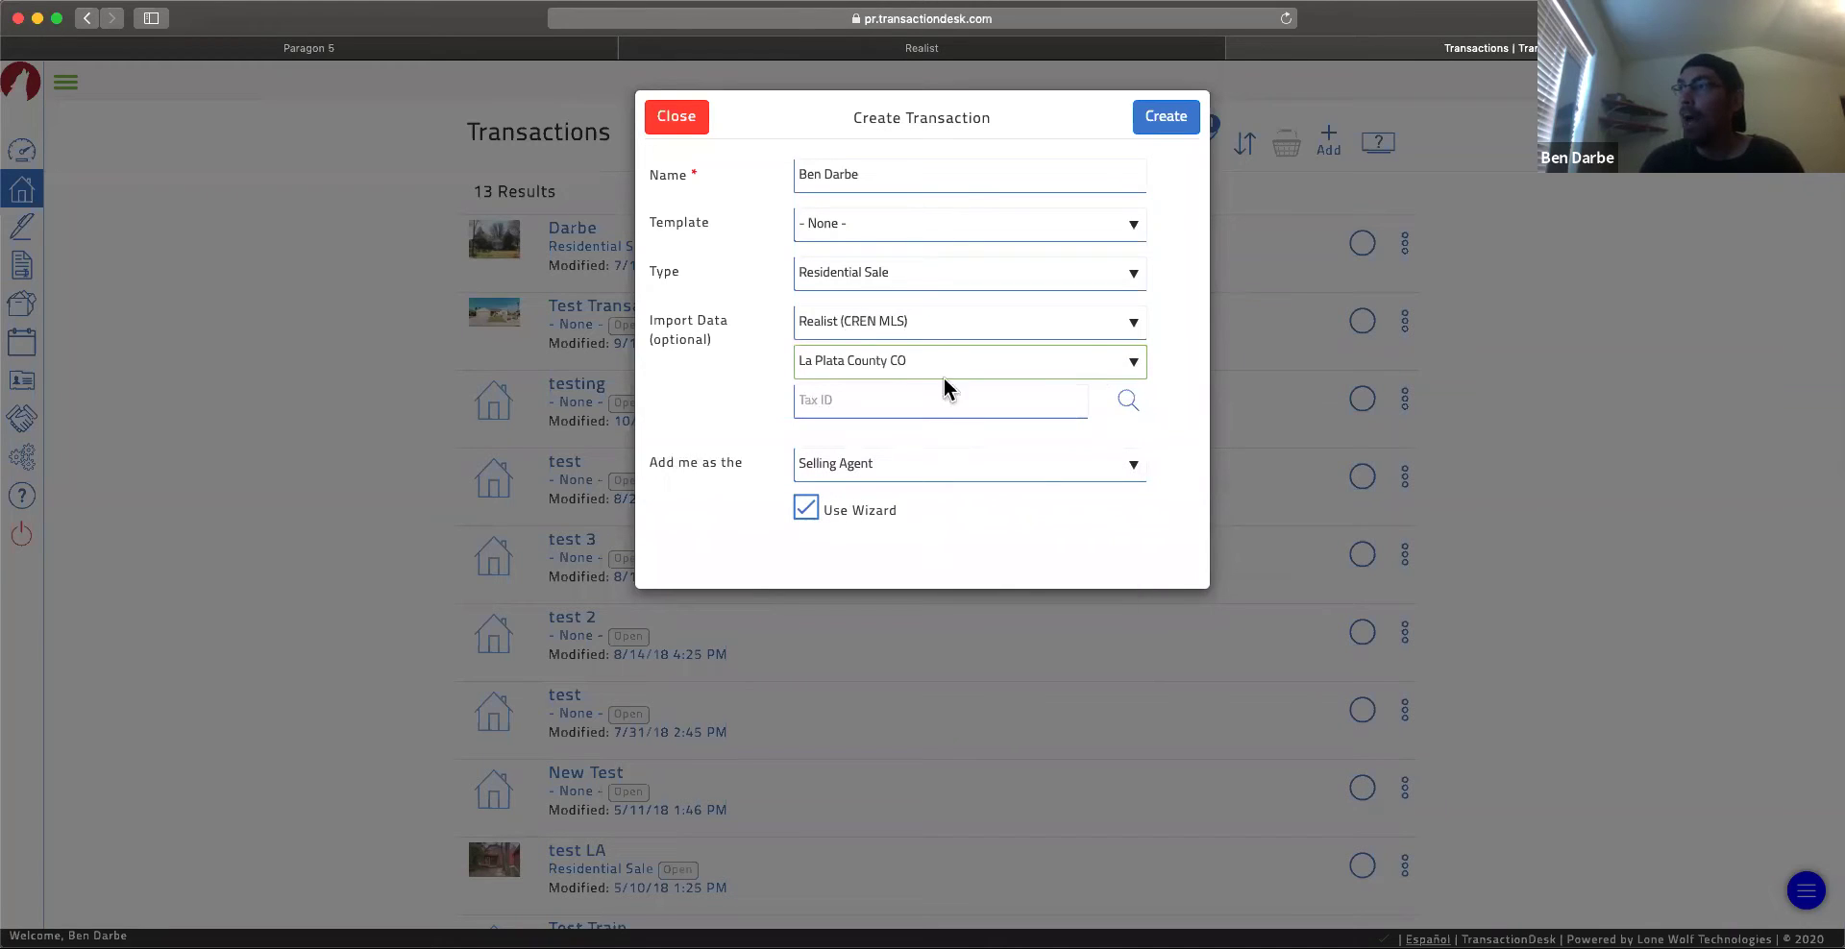
pyautogui.click(896, 55)
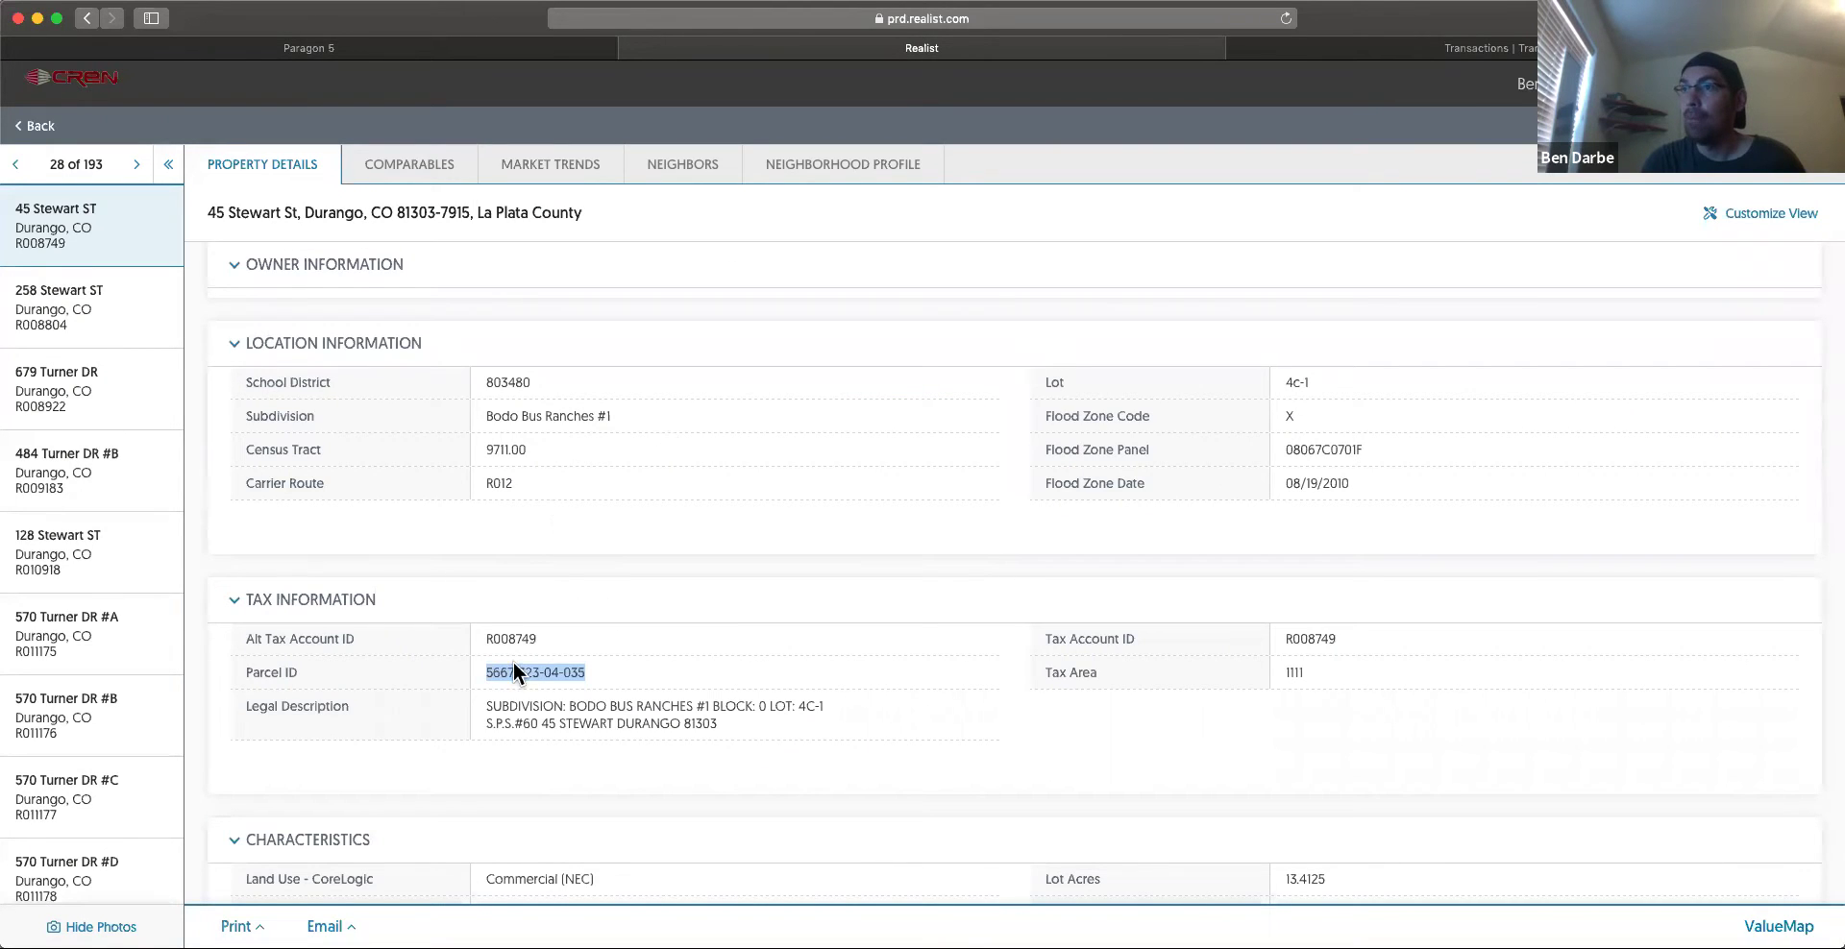
pyautogui.click(484, 672)
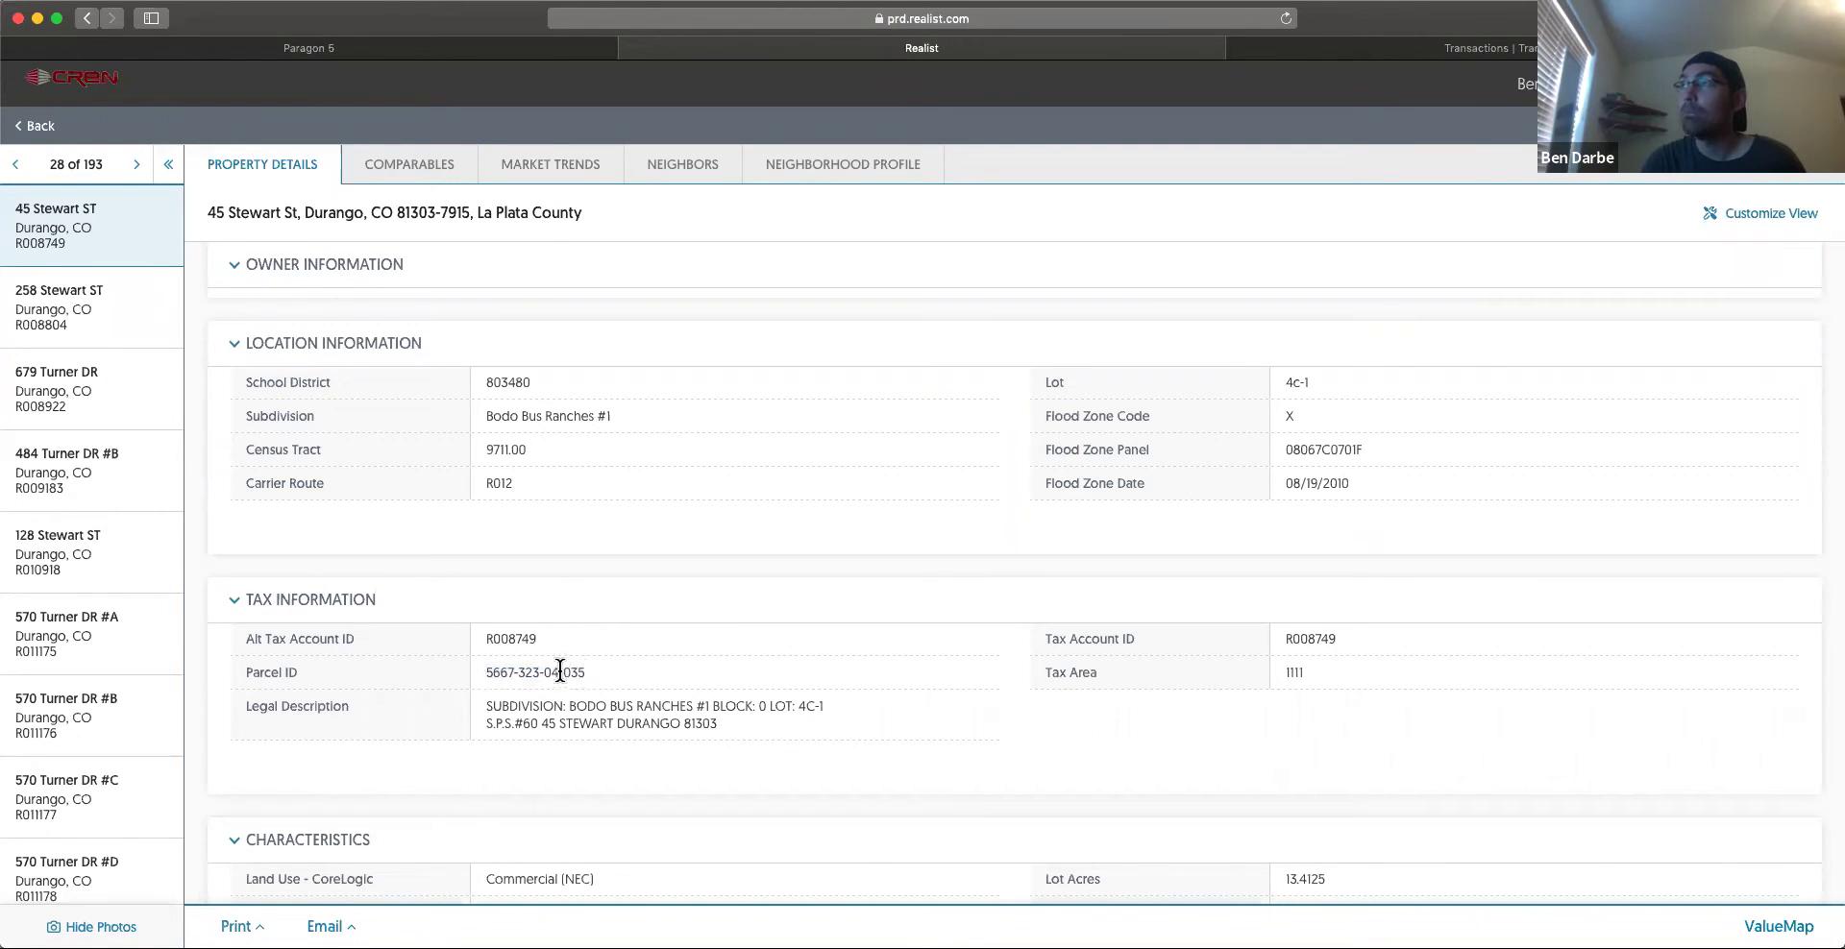
pyautogui.click(1326, 48)
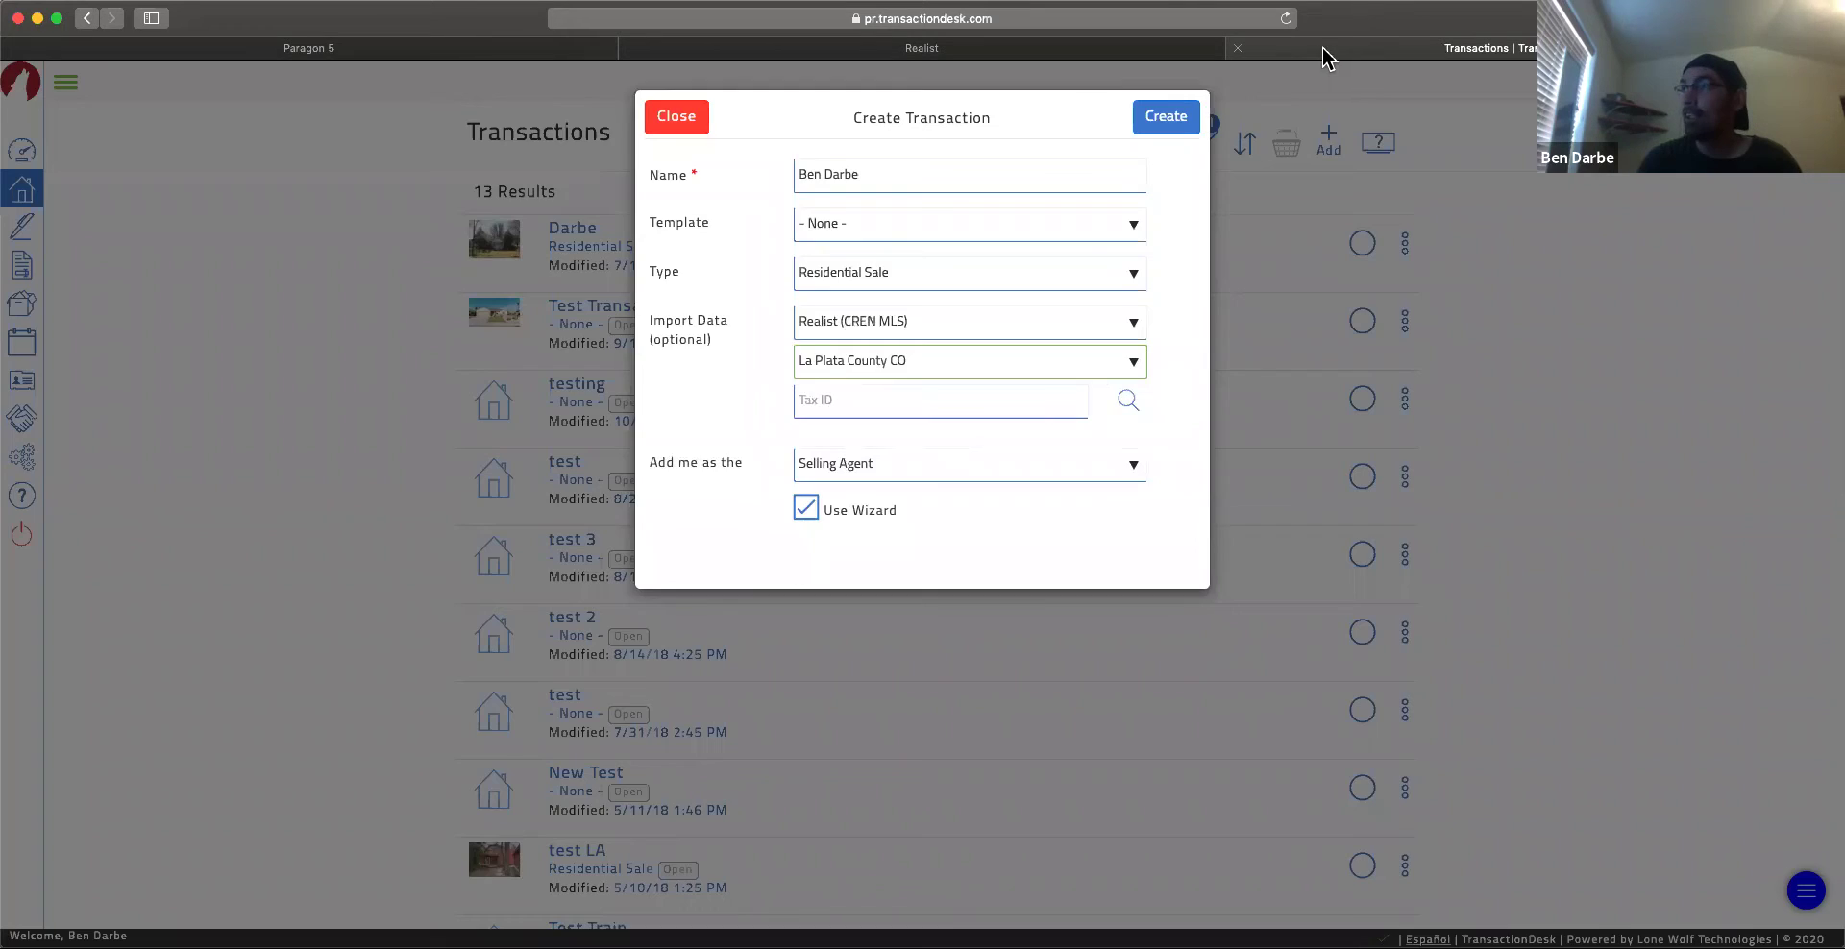
pyautogui.click(1129, 408)
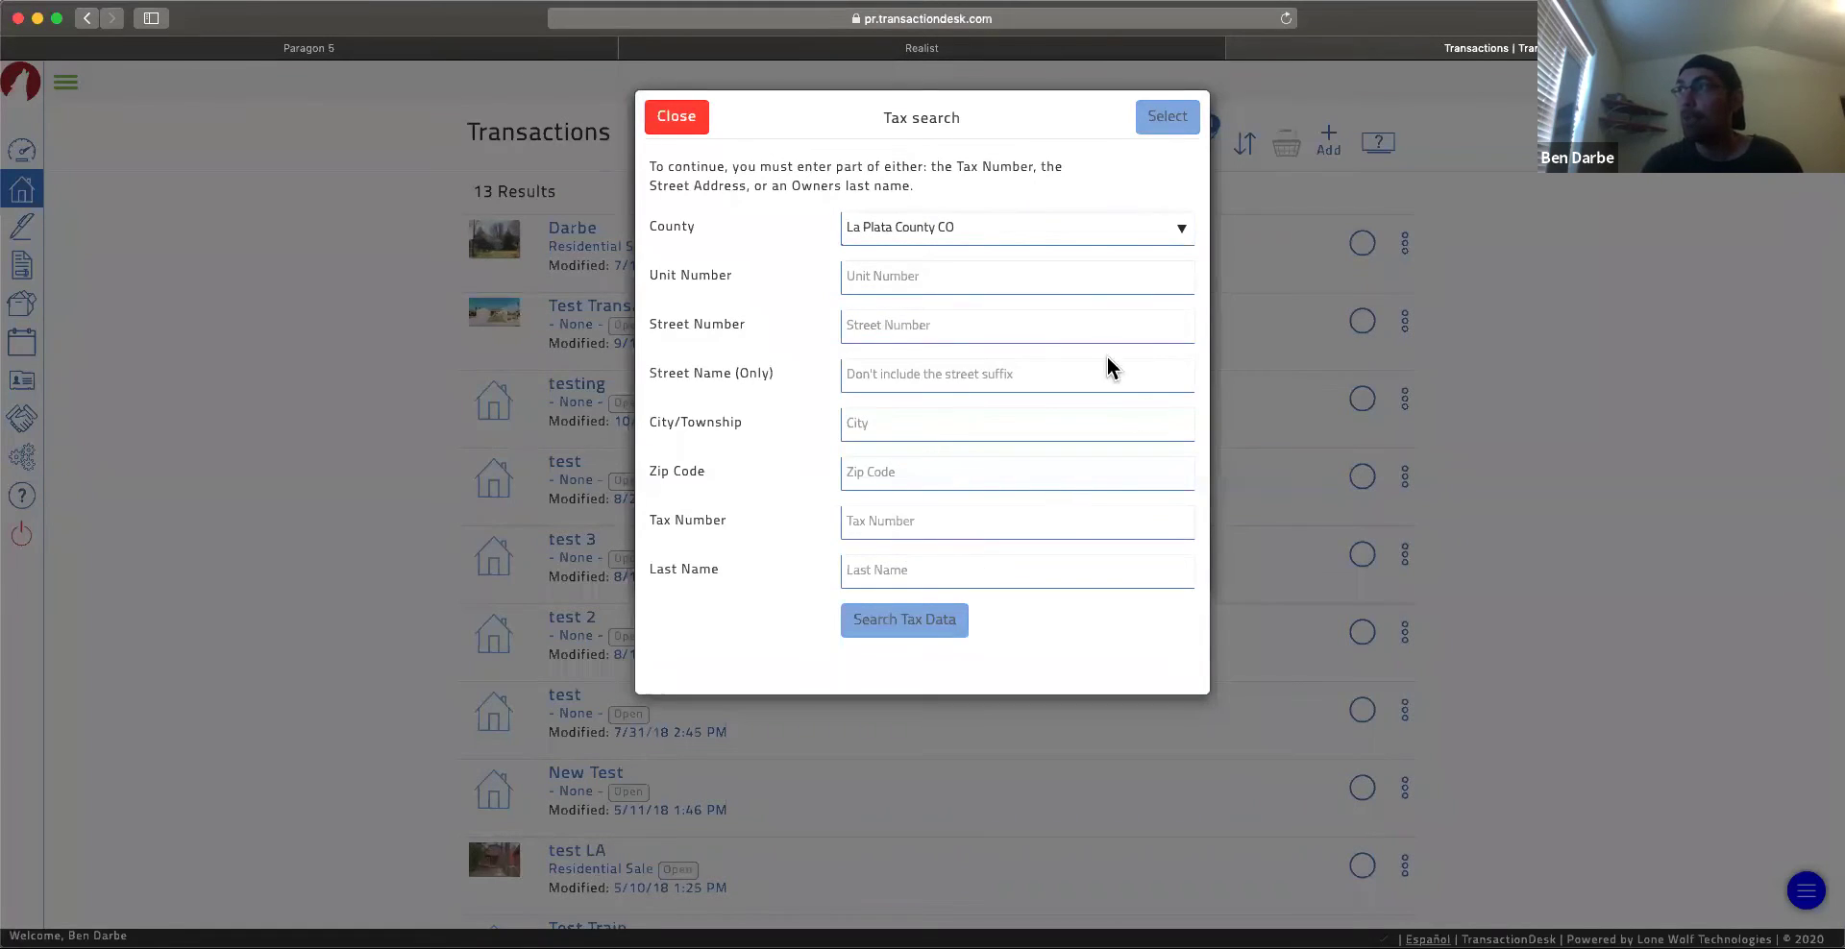
pyautogui.click(688, 135)
pyautogui.click(844, 404)
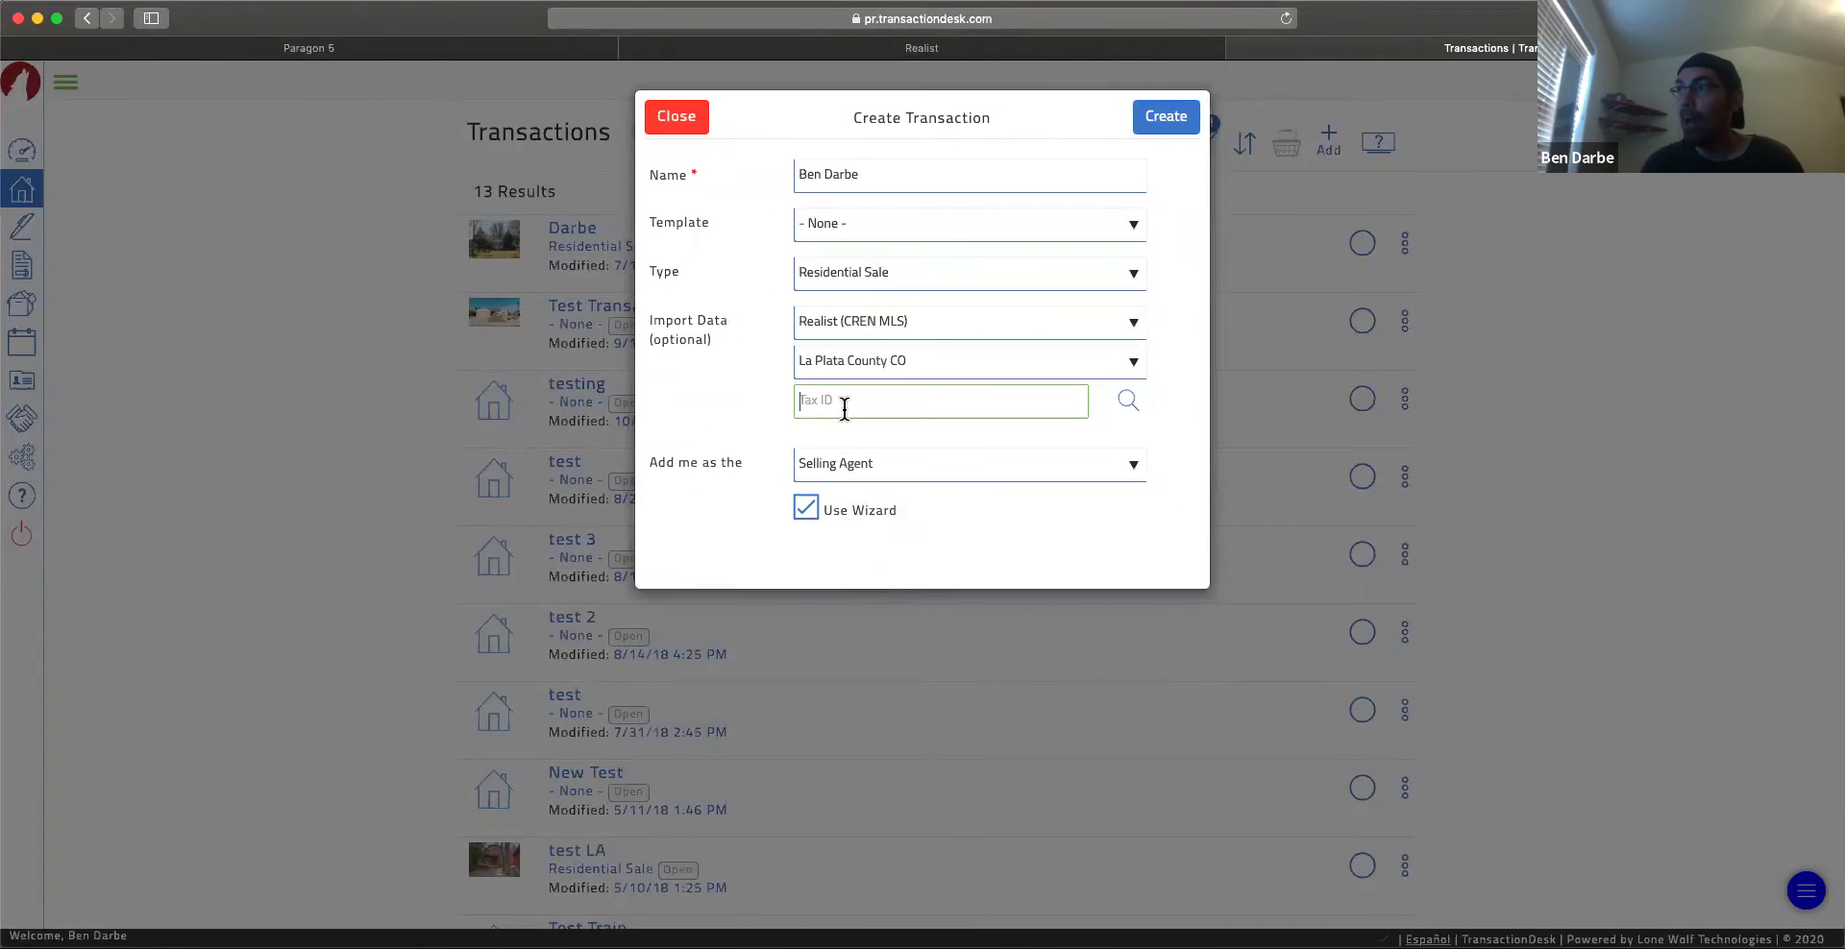
pyautogui.press('super+v')
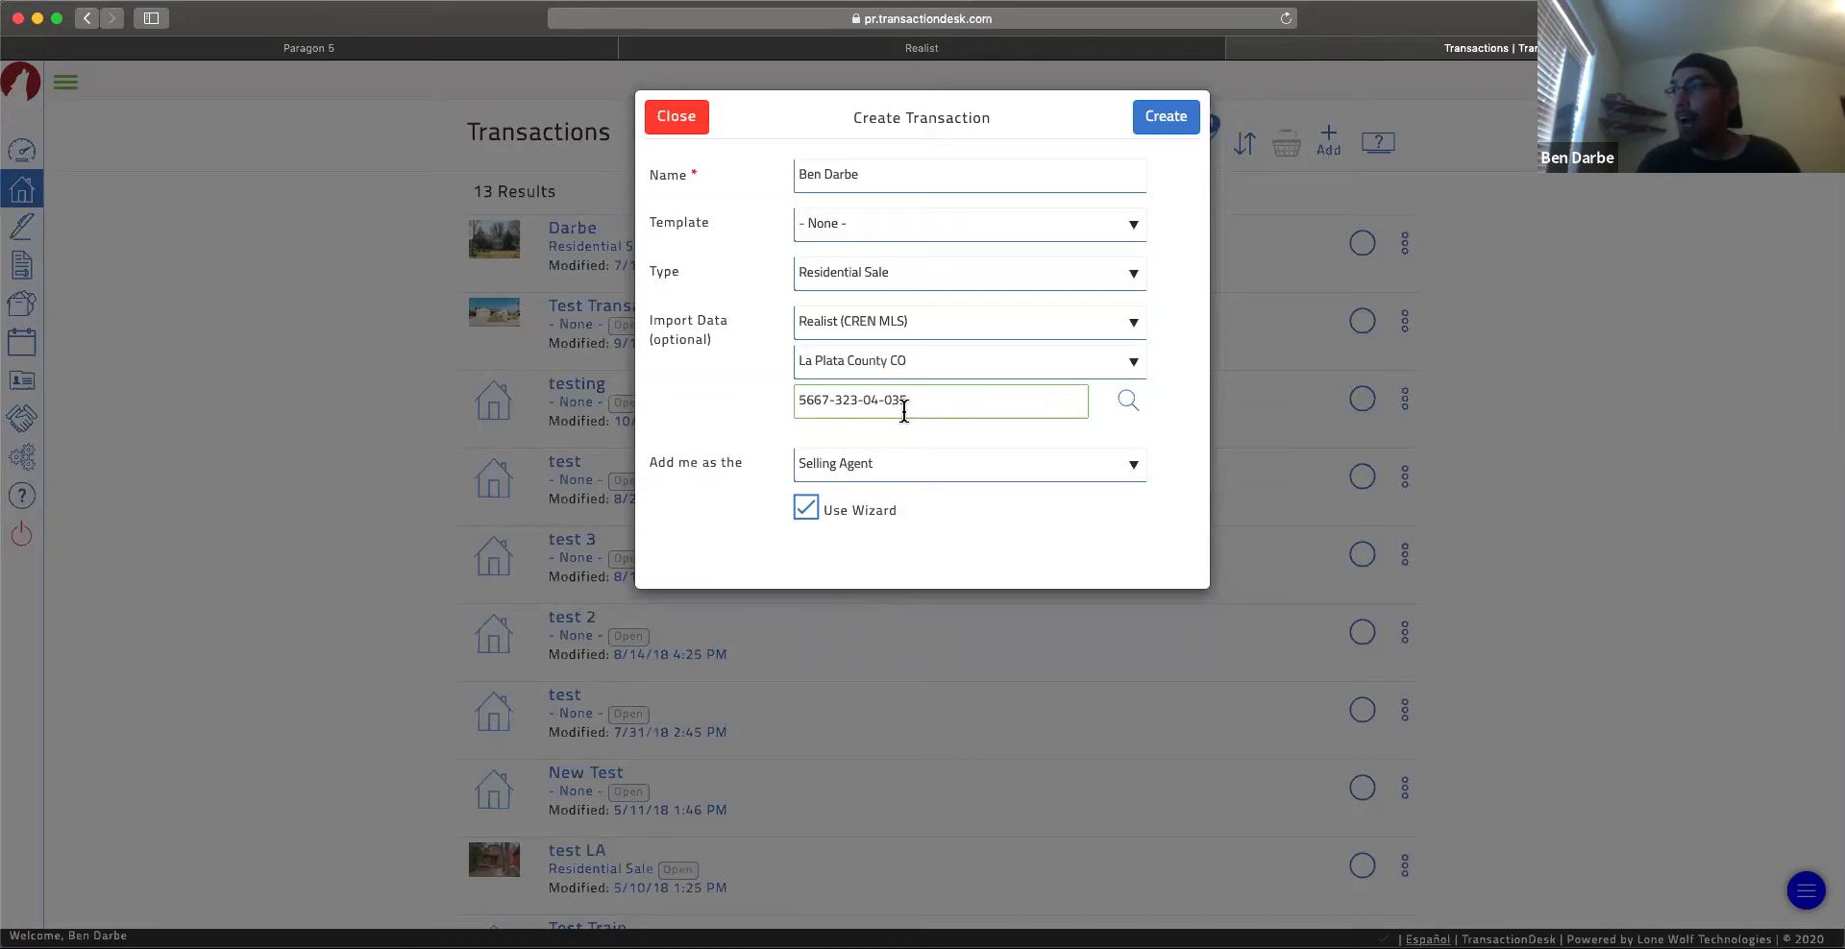
pyautogui.press('BackSpace')
pyautogui.write('5')
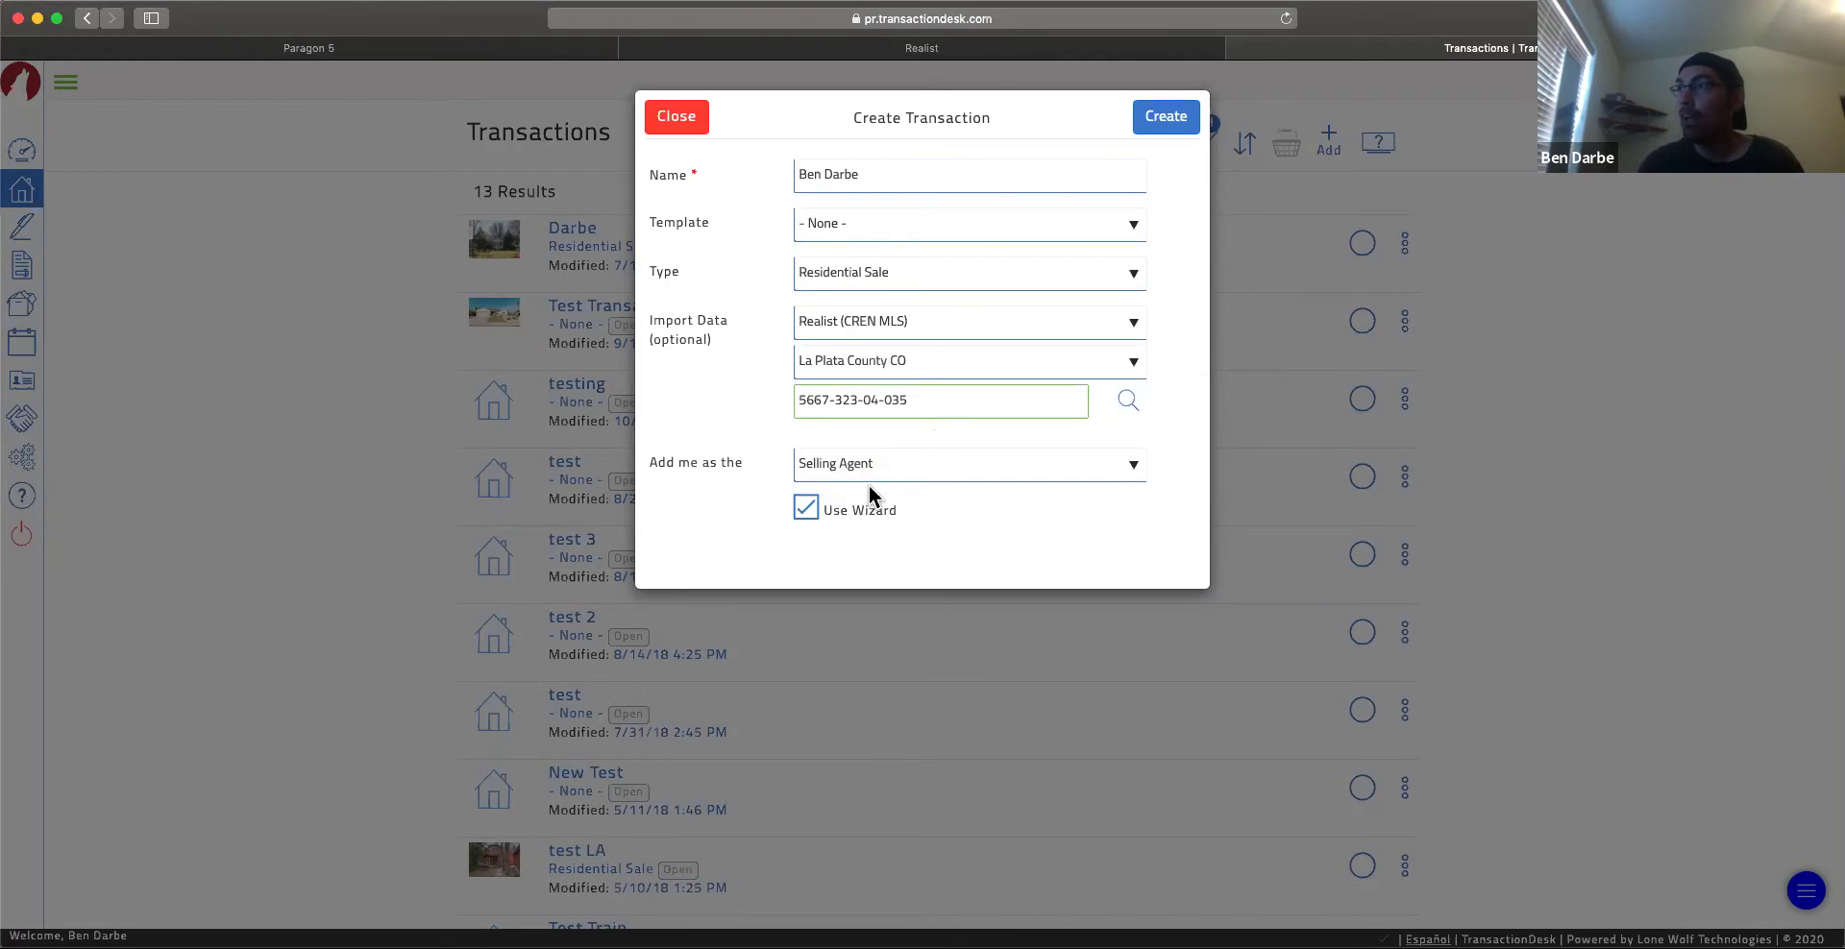
pyautogui.click(807, 509)
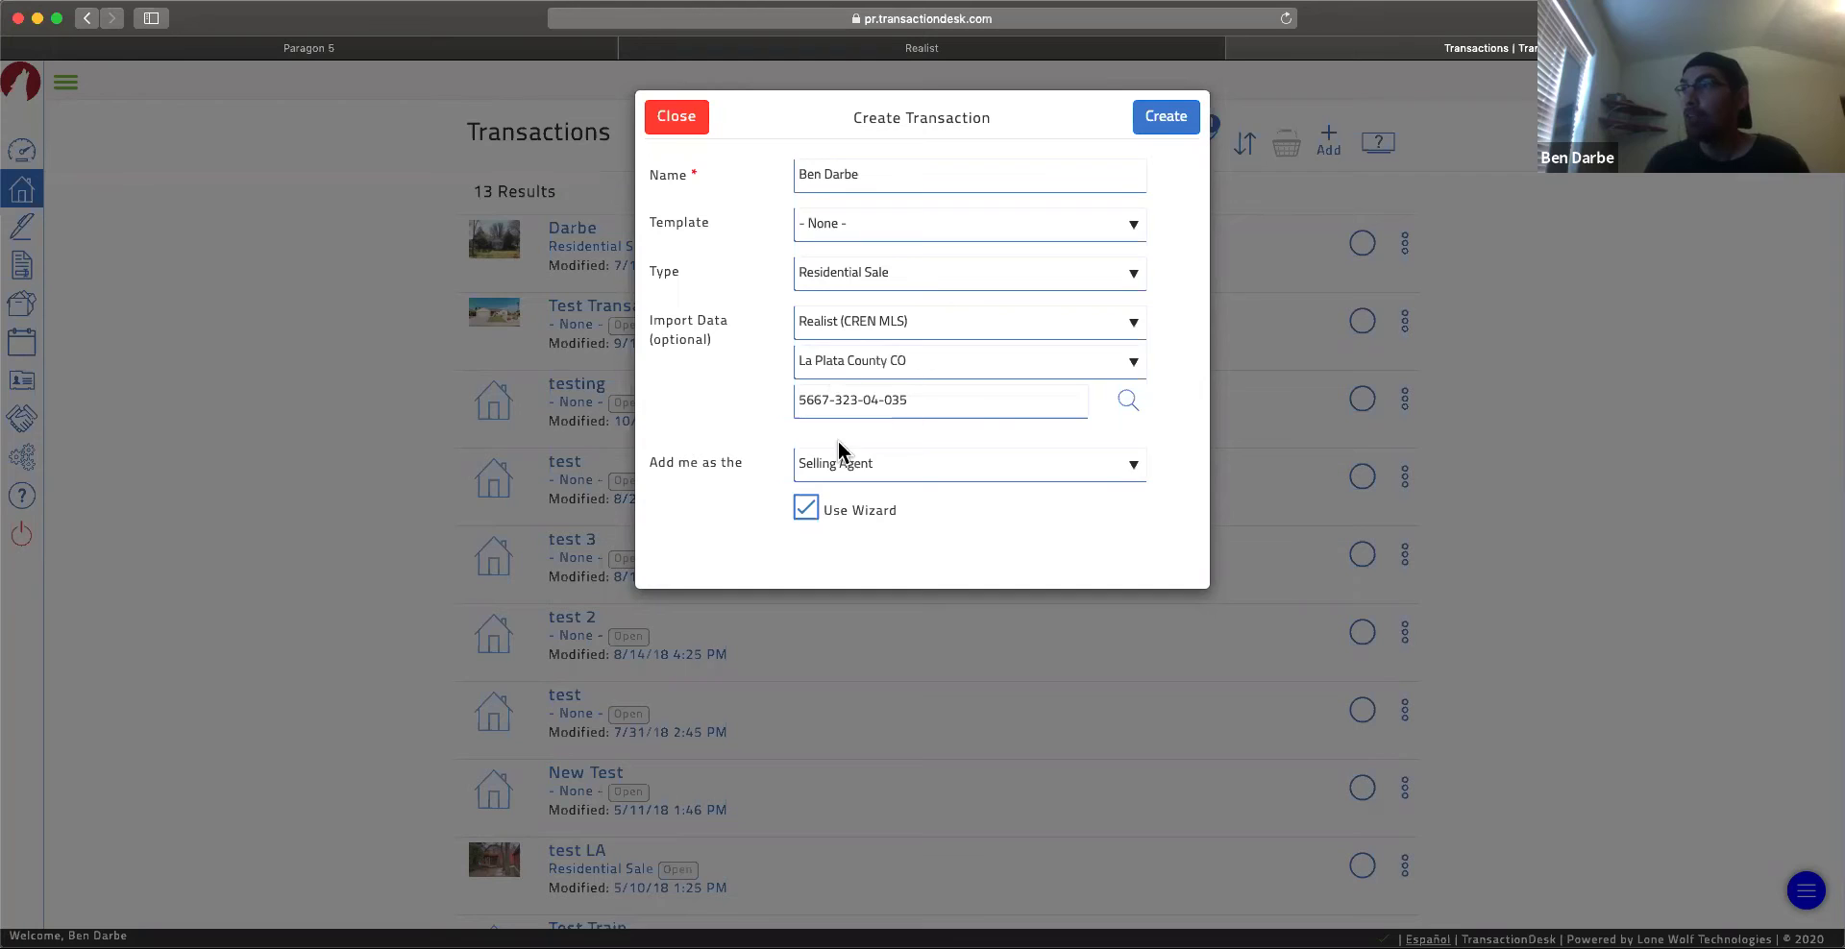
pyautogui.click(1156, 130)
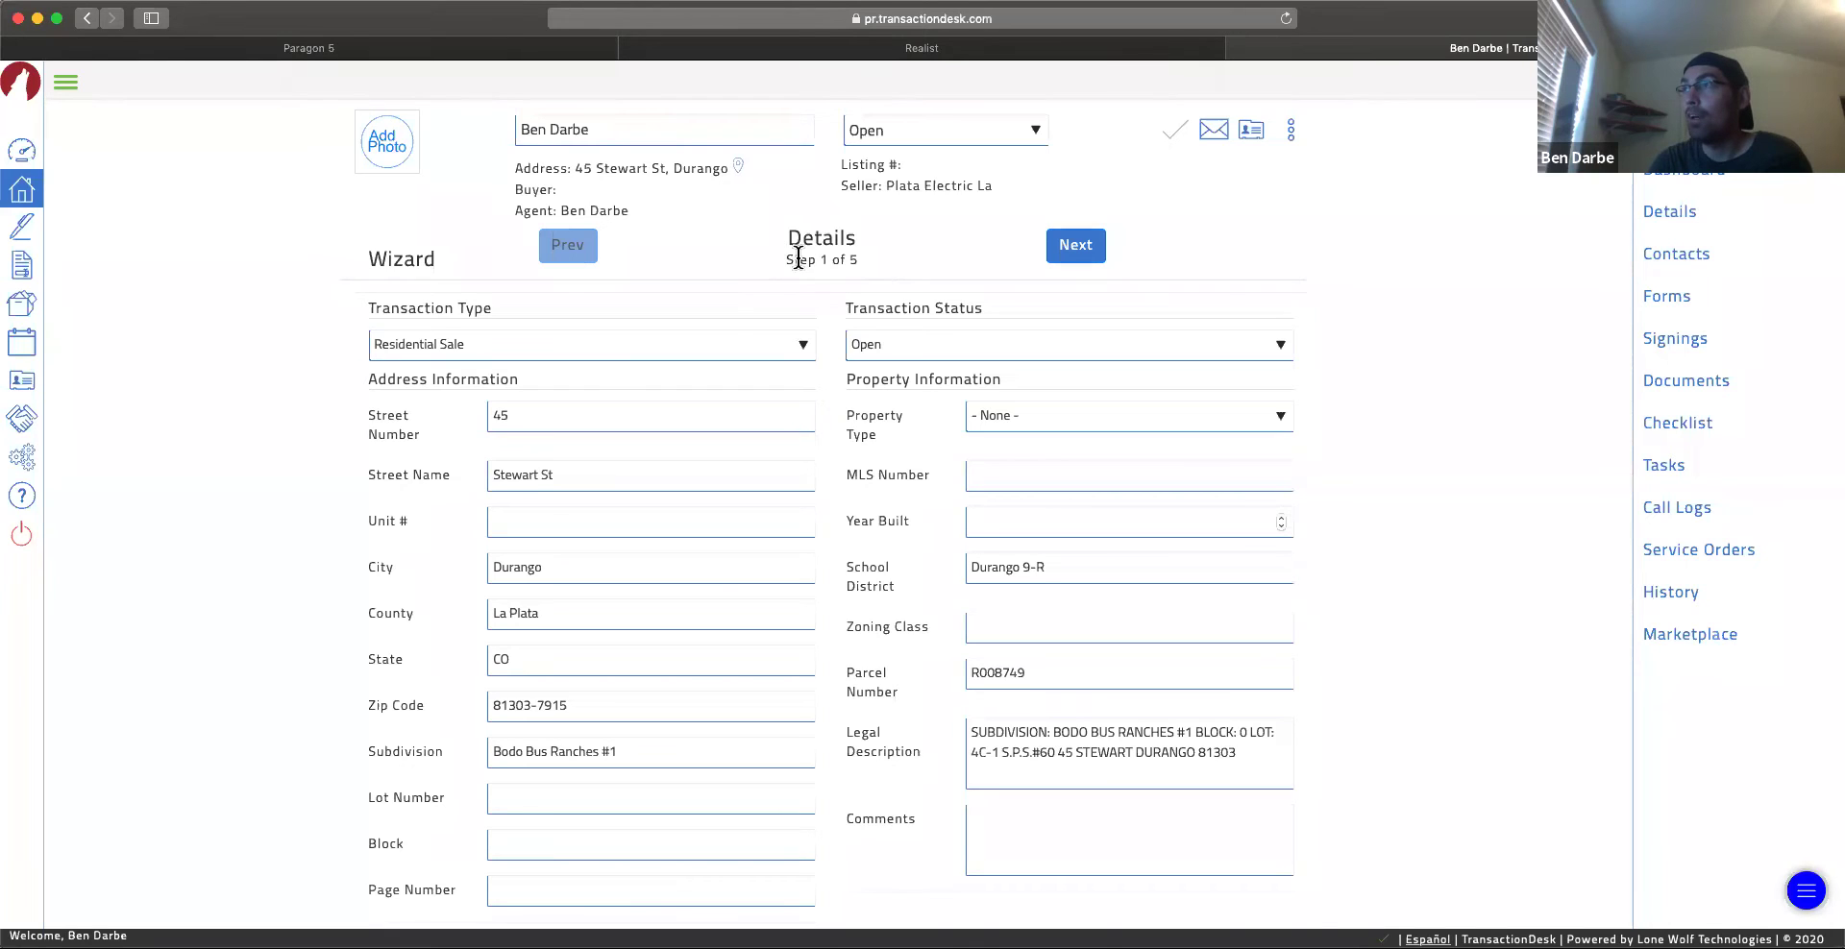
pyautogui.moveTo(852, 239); pyautogui.dragTo(791, 235)
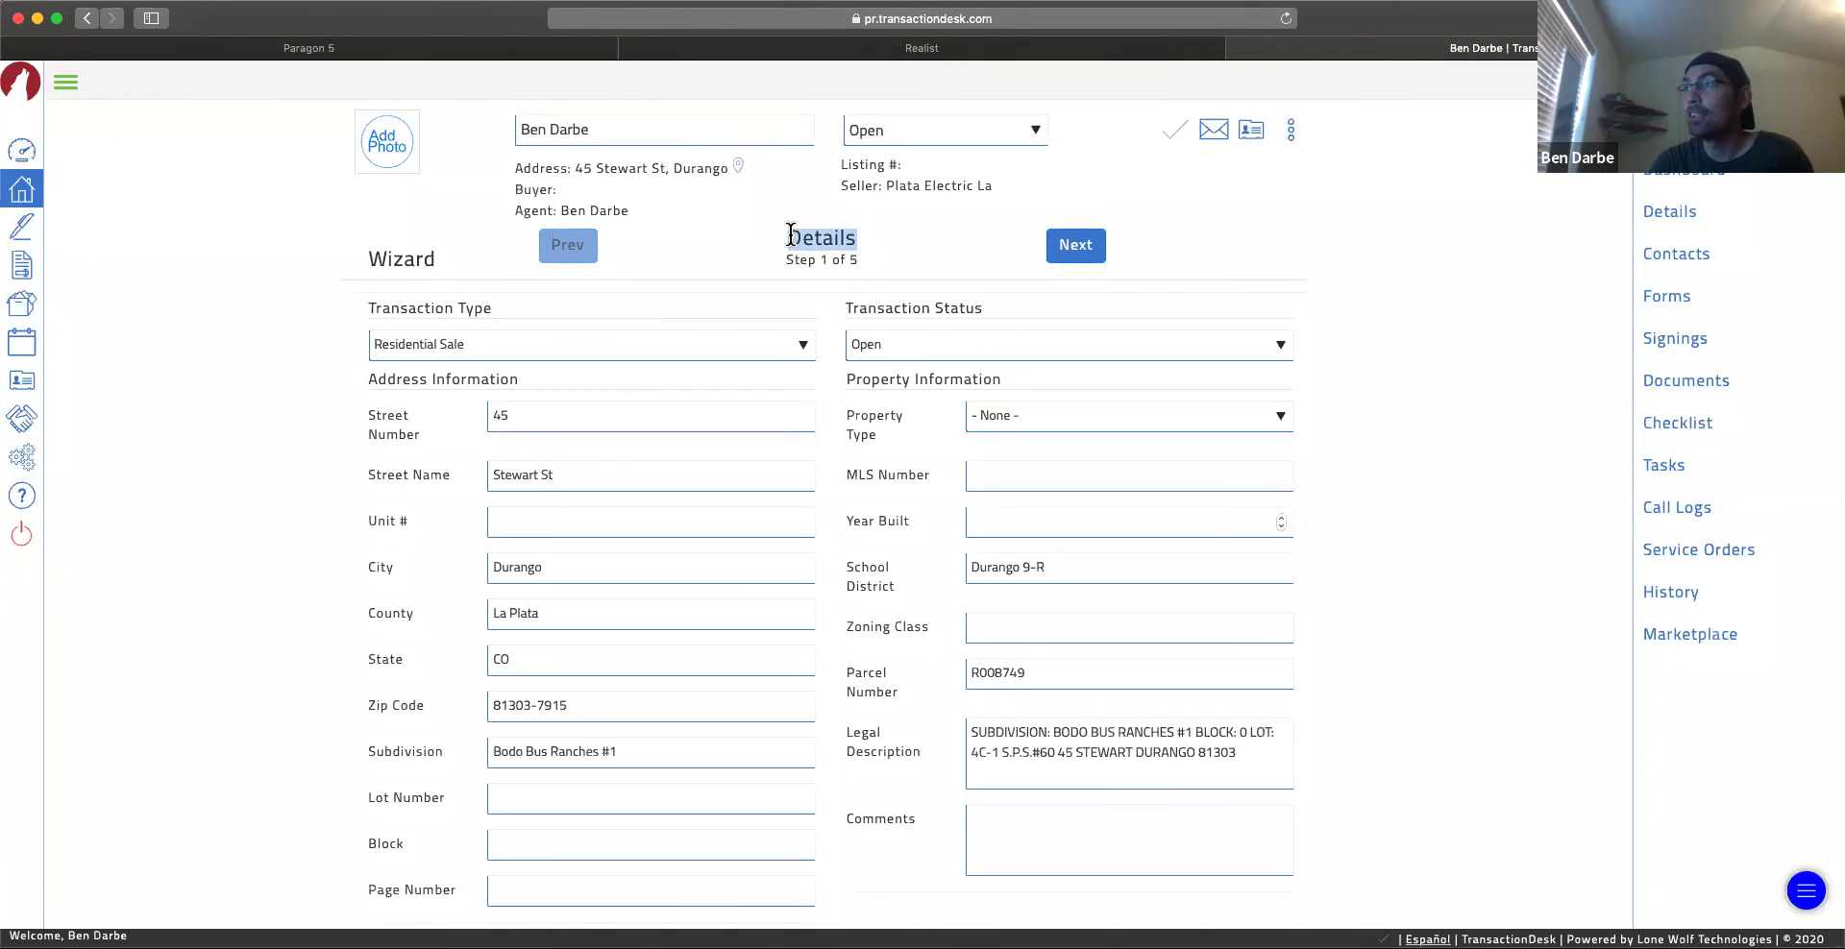
pyautogui.click(838, 243)
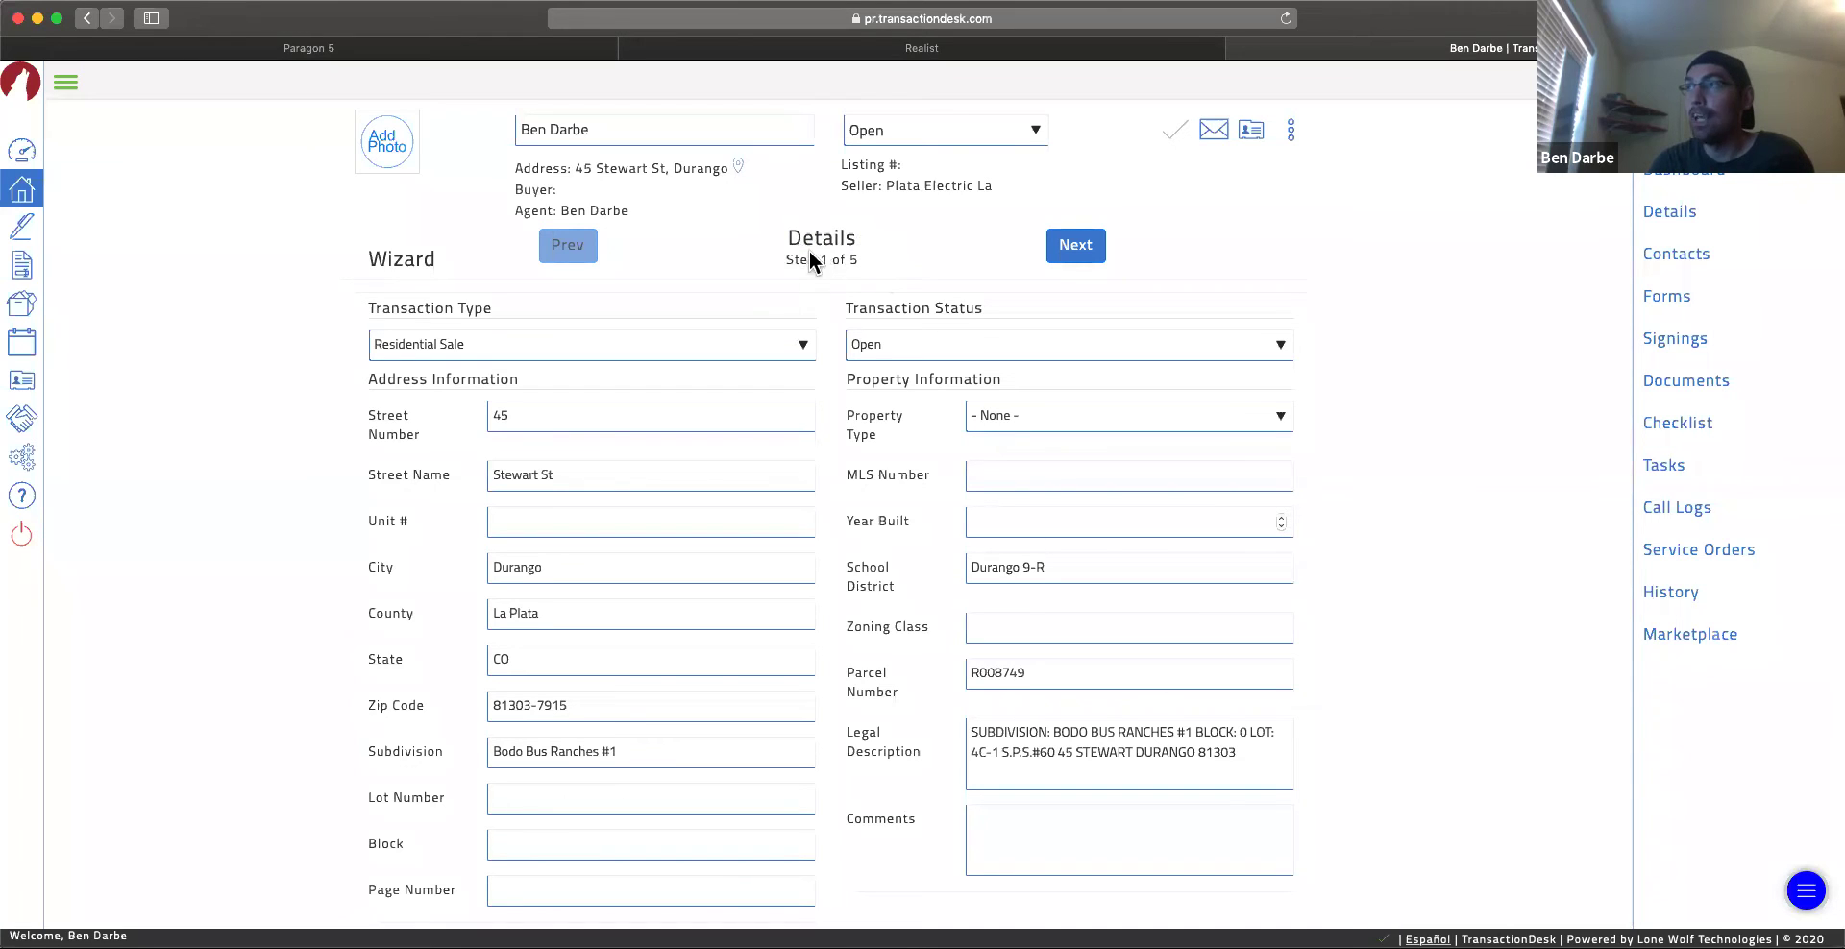
pyautogui.scroll(-3, 858, 560)
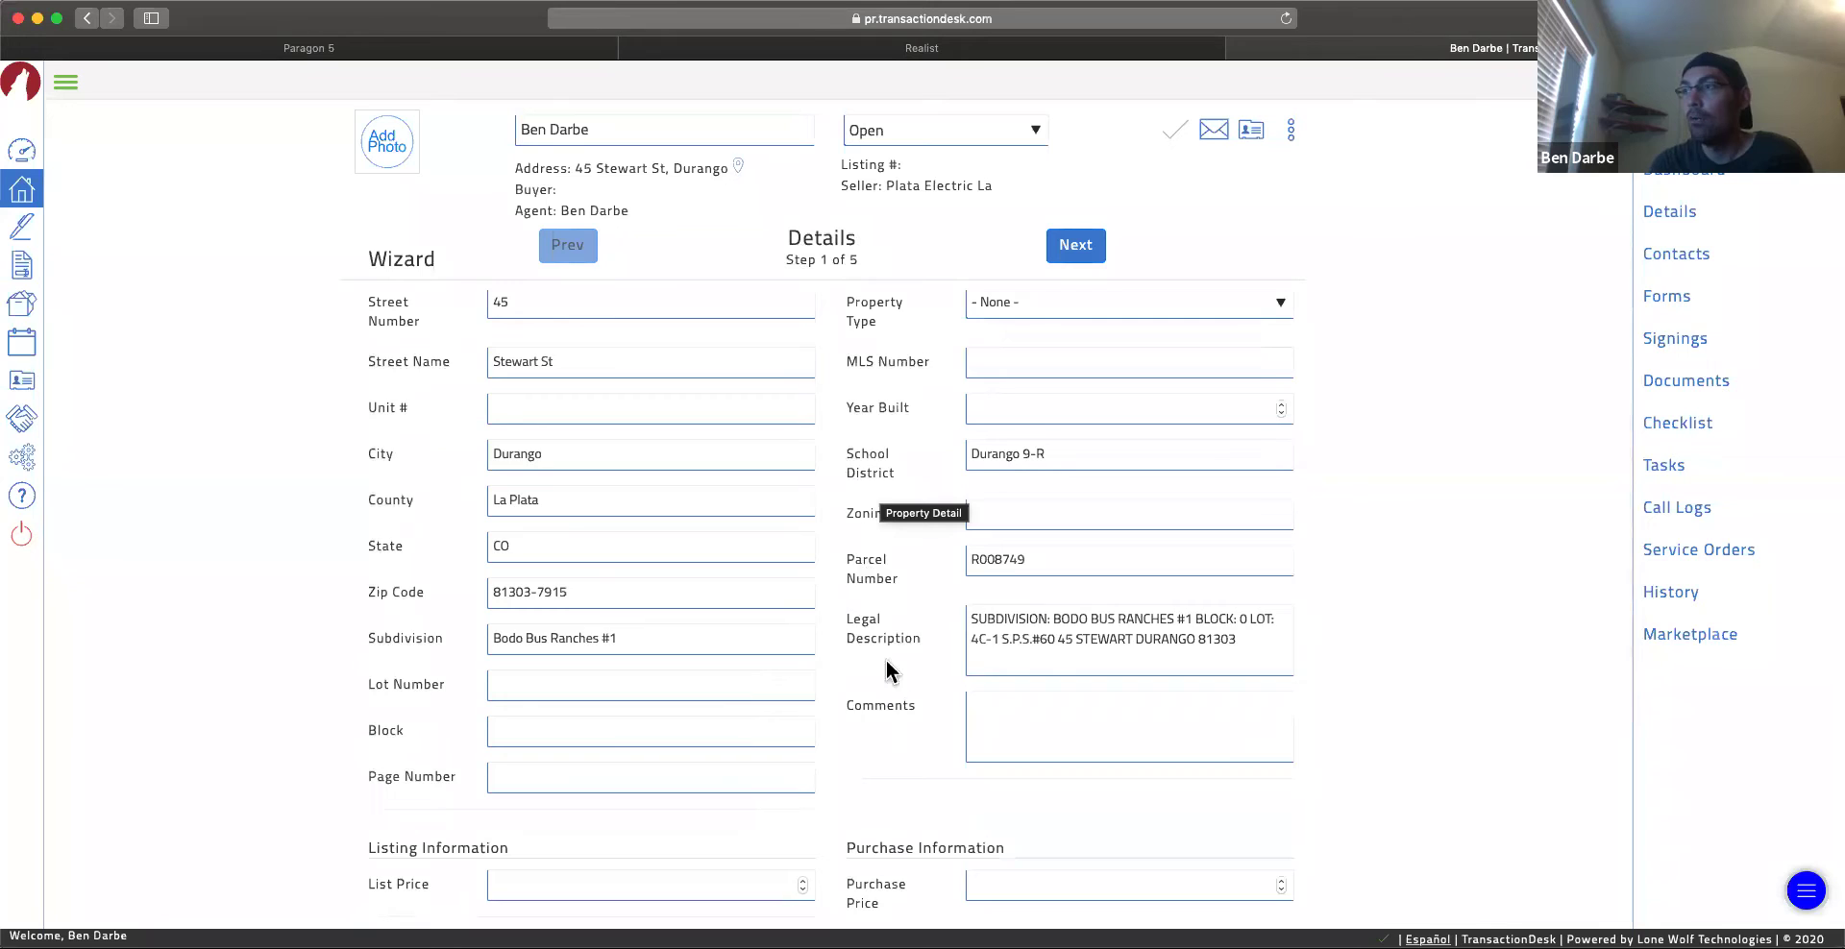
pyautogui.scroll(-1, 885, 660)
pyautogui.scroll(4, 860, 576)
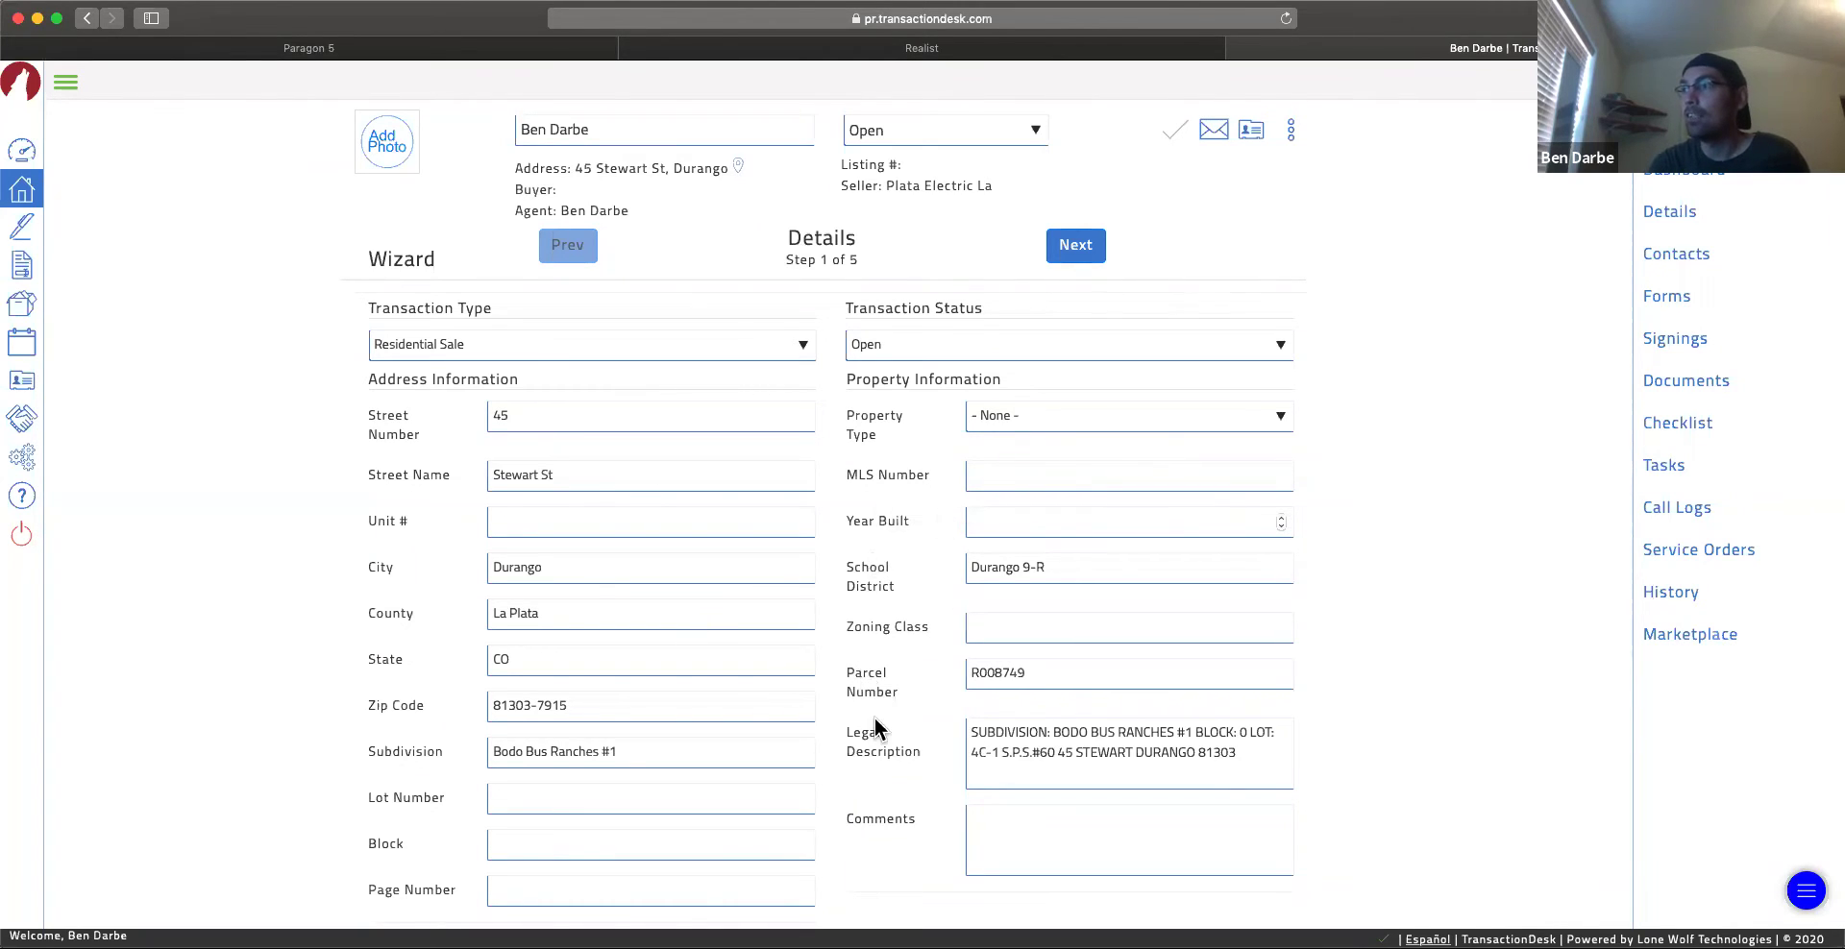
pyautogui.scroll(-5, 874, 717)
pyautogui.scroll(5, 874, 611)
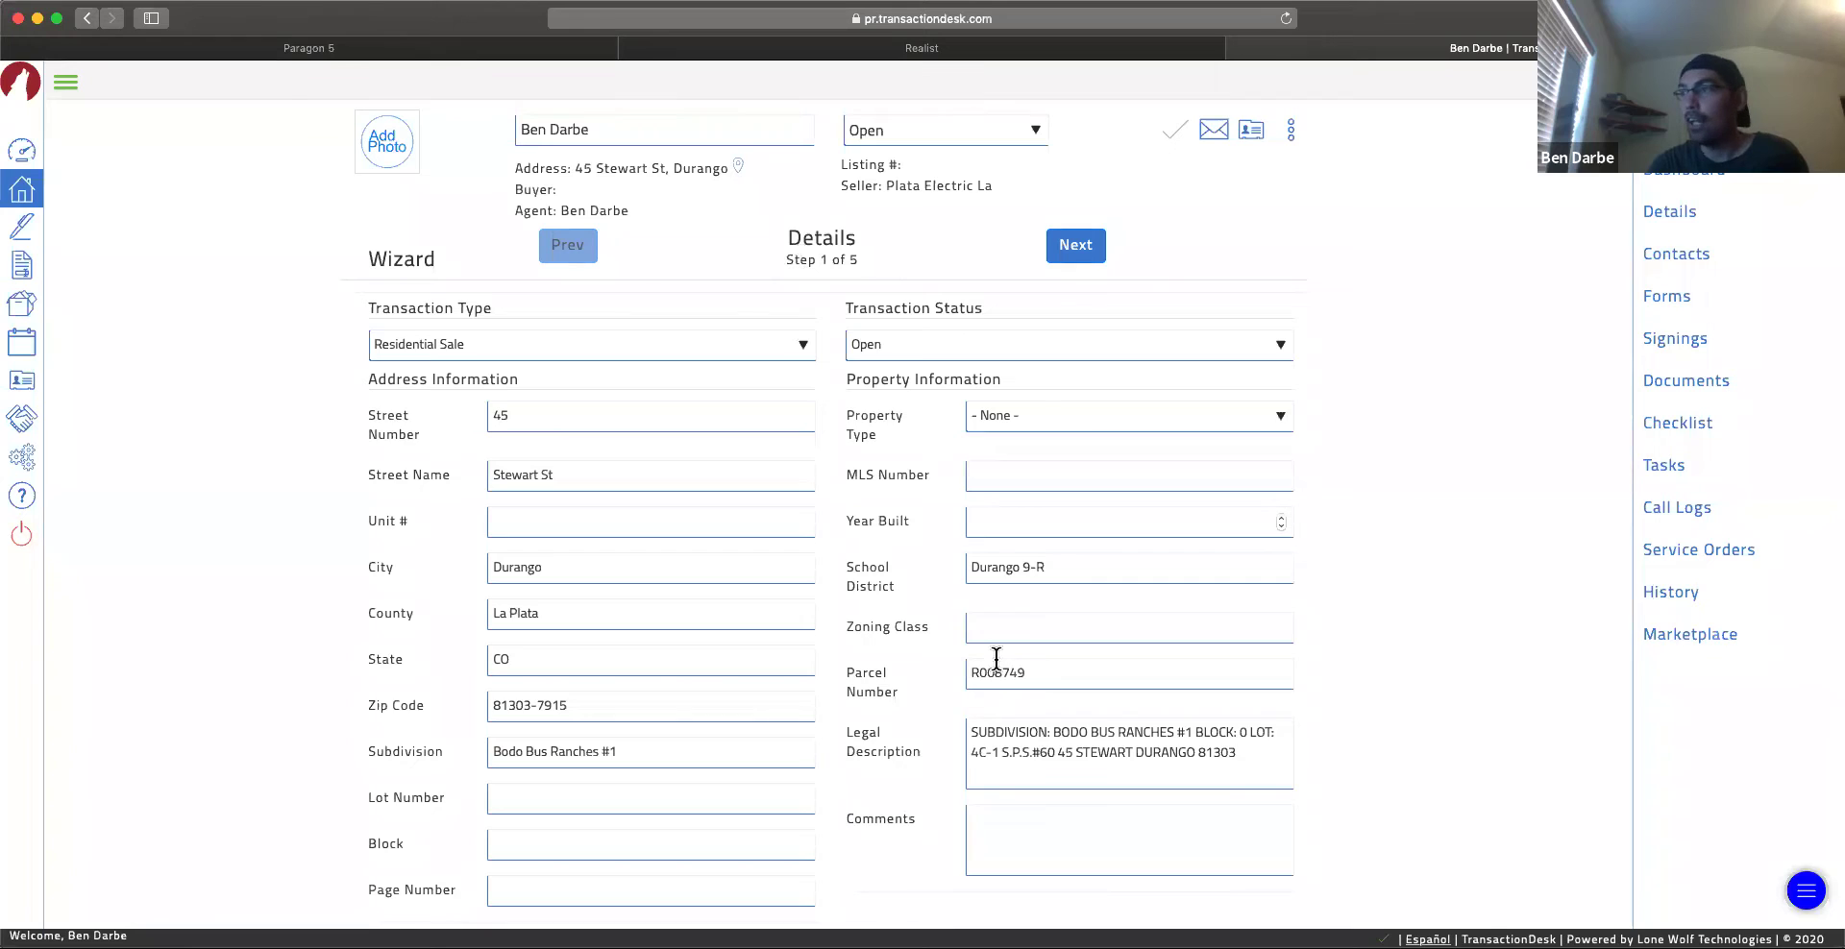
pyautogui.scroll(-3, 992, 659)
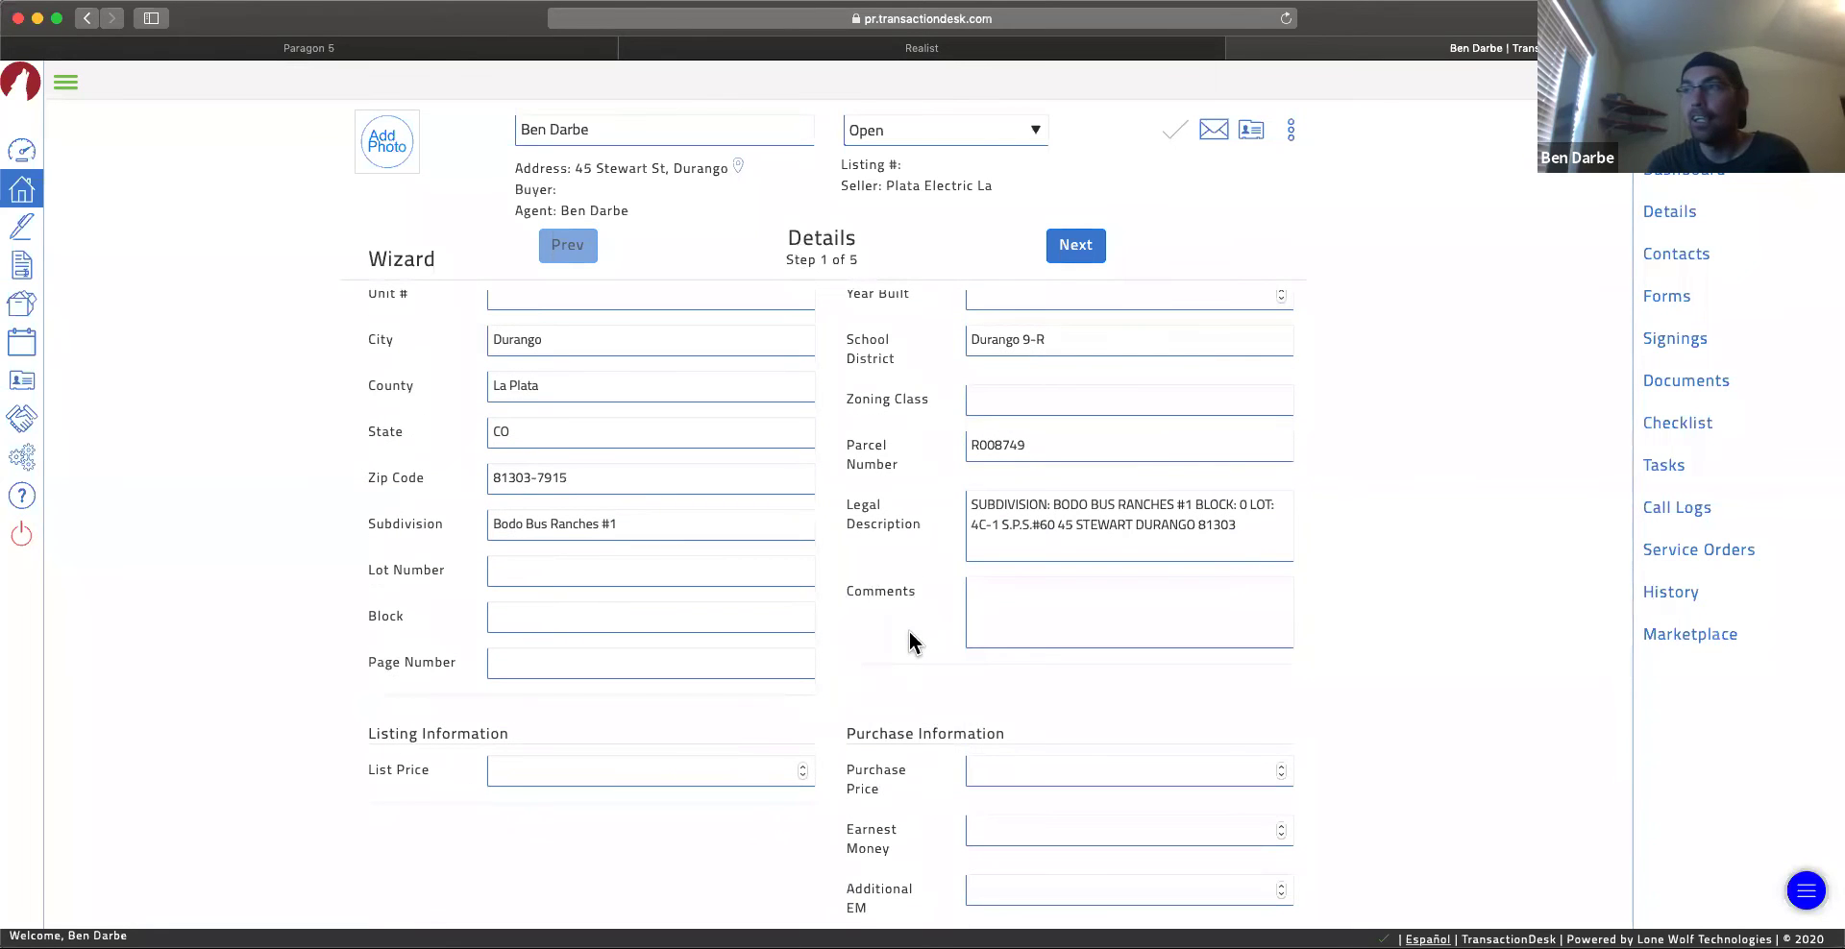
pyautogui.scroll(-4, 860, 691)
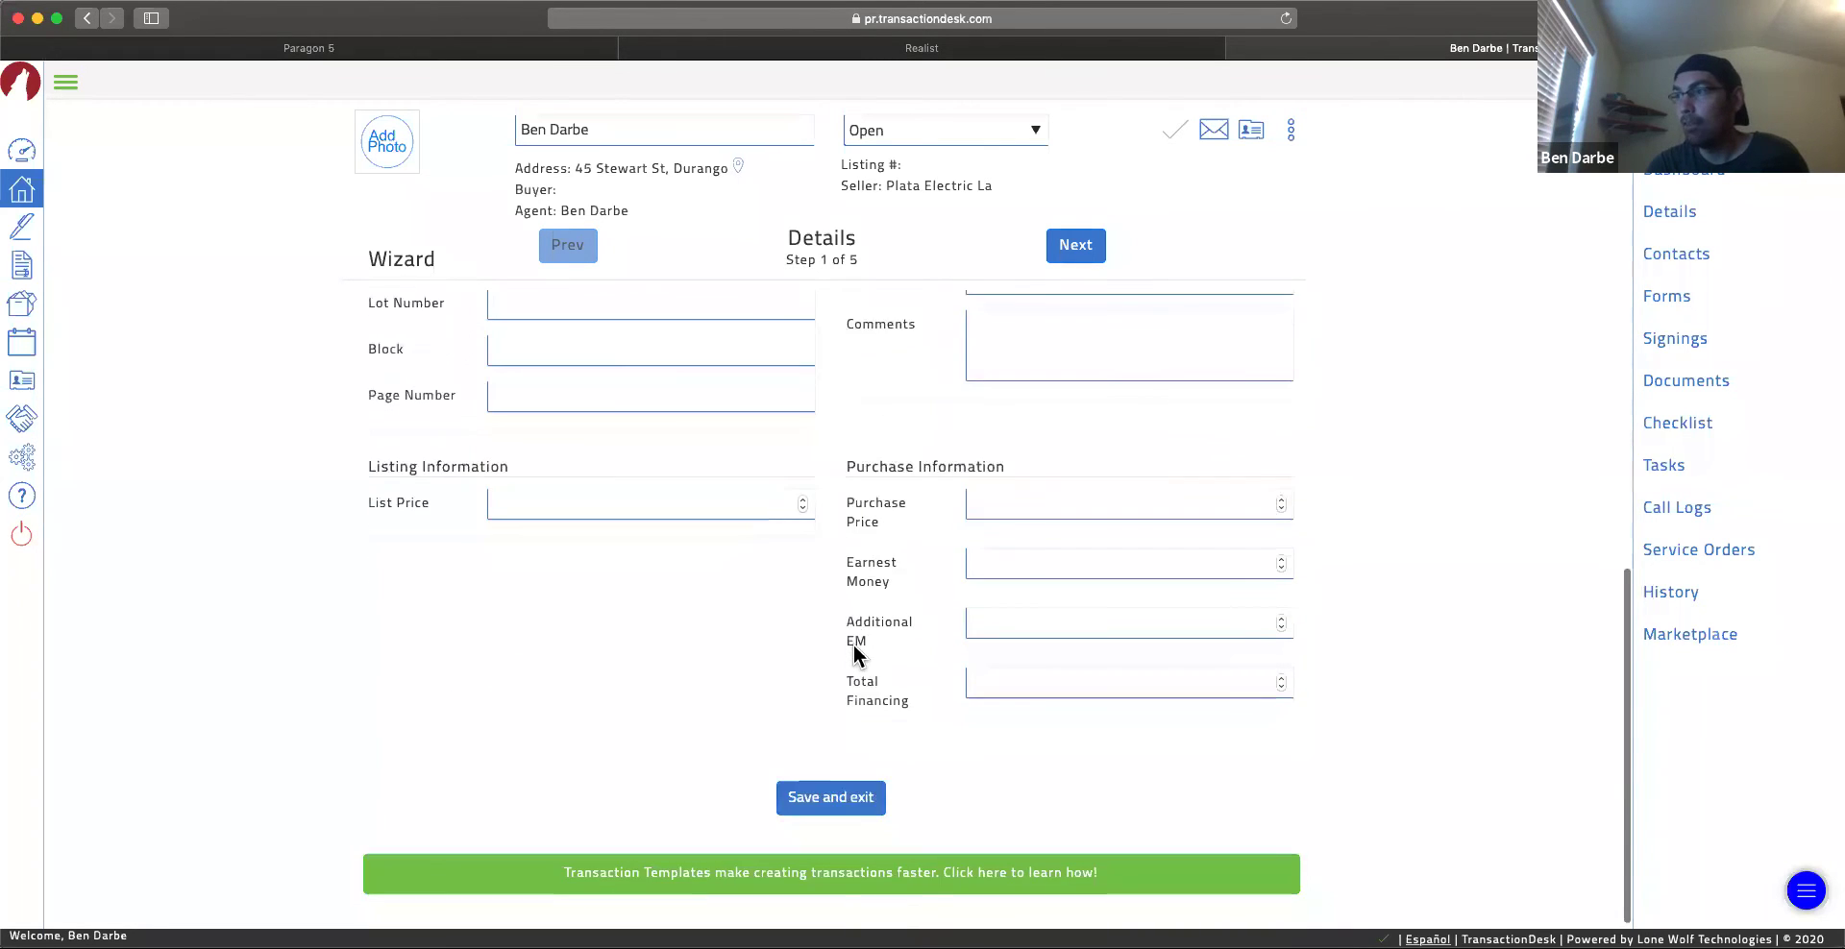
pyautogui.scroll(4, 855, 653)
pyautogui.scroll(3, 853, 646)
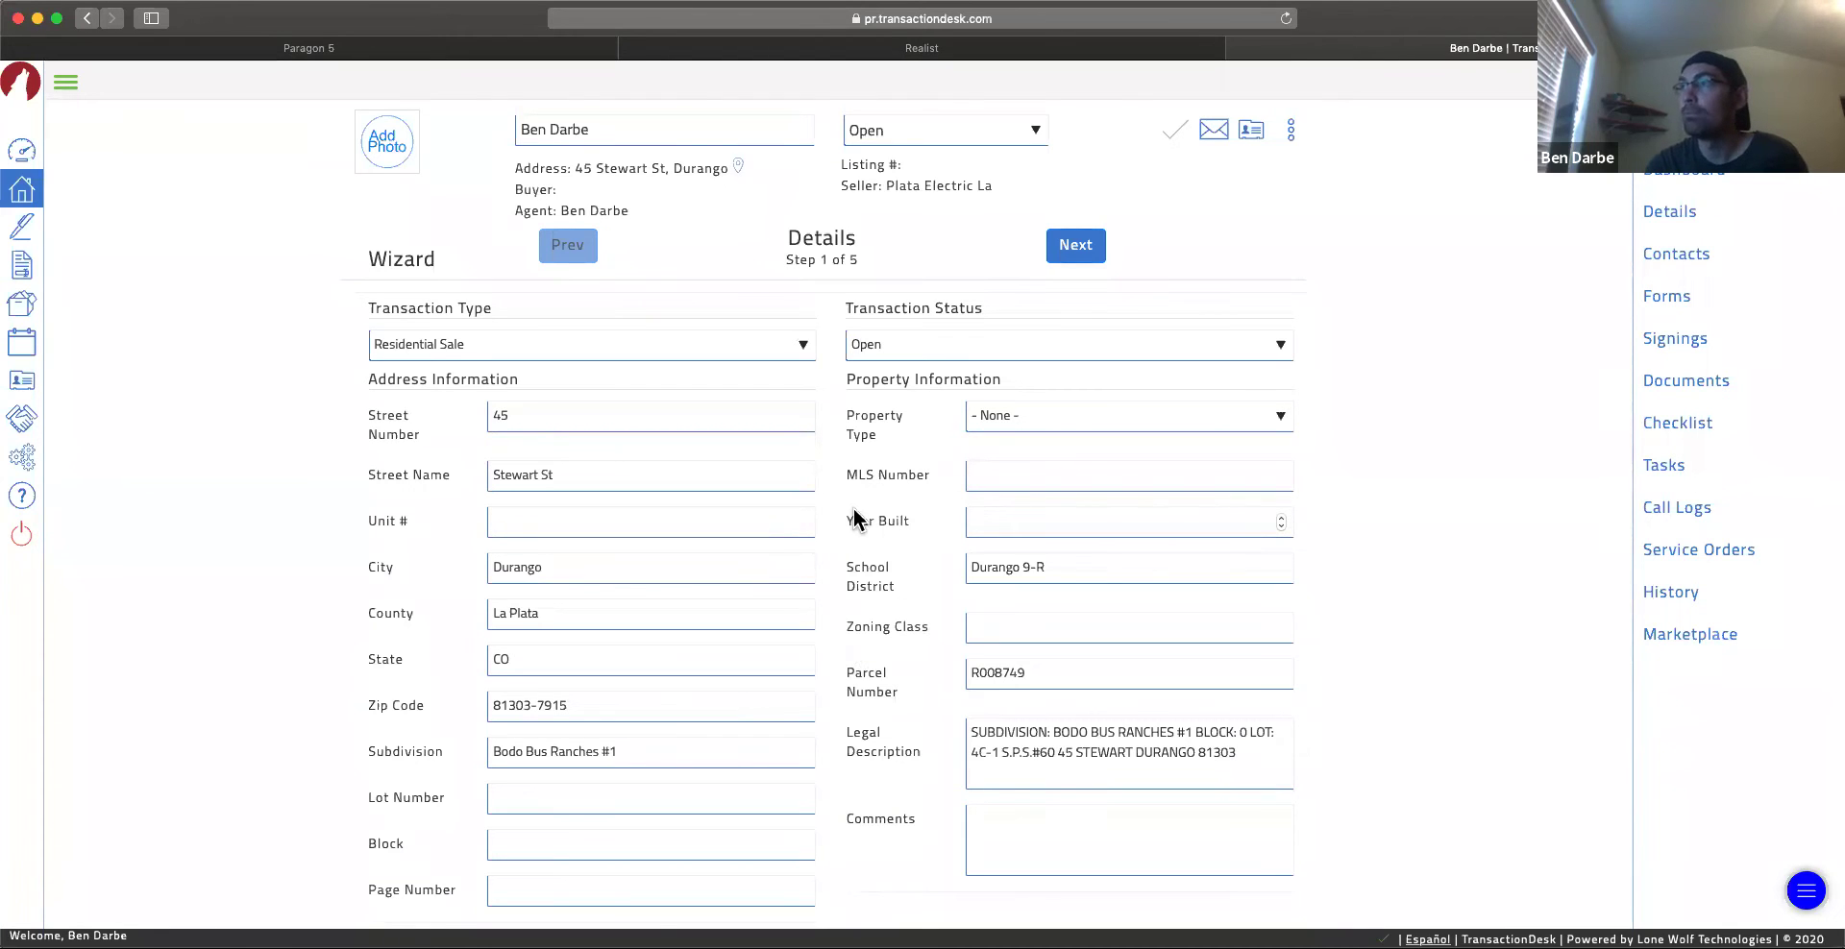
pyautogui.click(1074, 248)
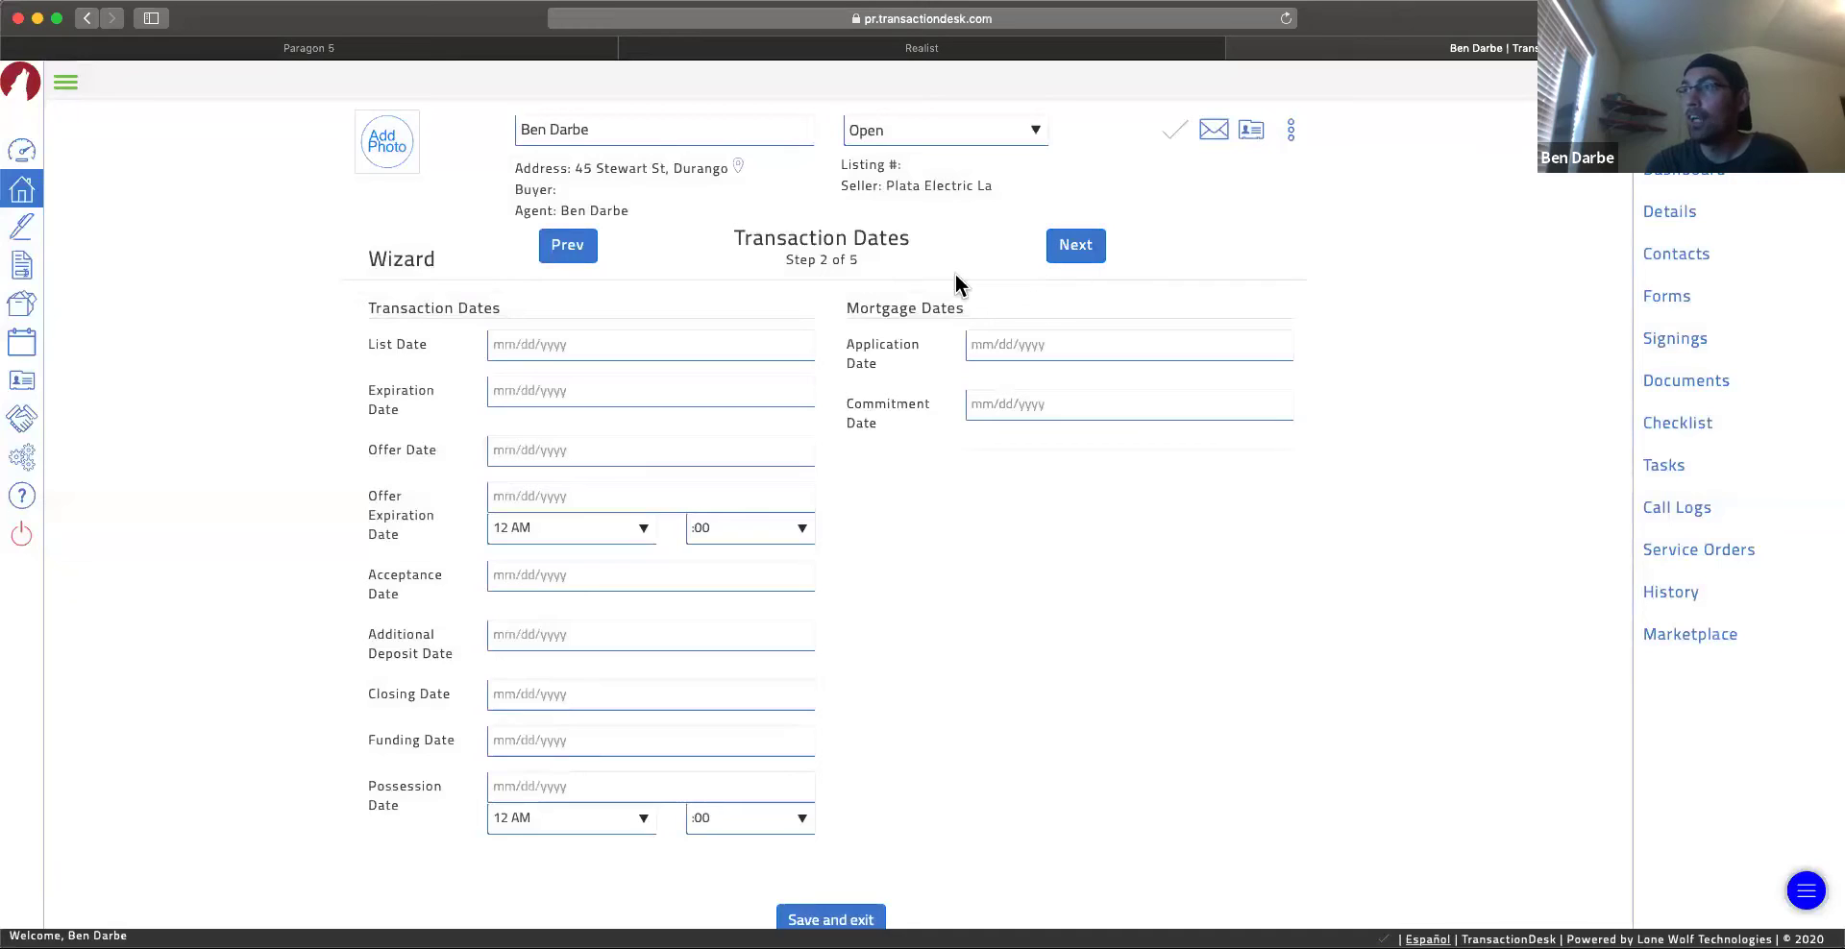
# Step: Set the Expiration Date to 07/16/2020 and advance to the Contacts step
pyautogui.click(602, 358)
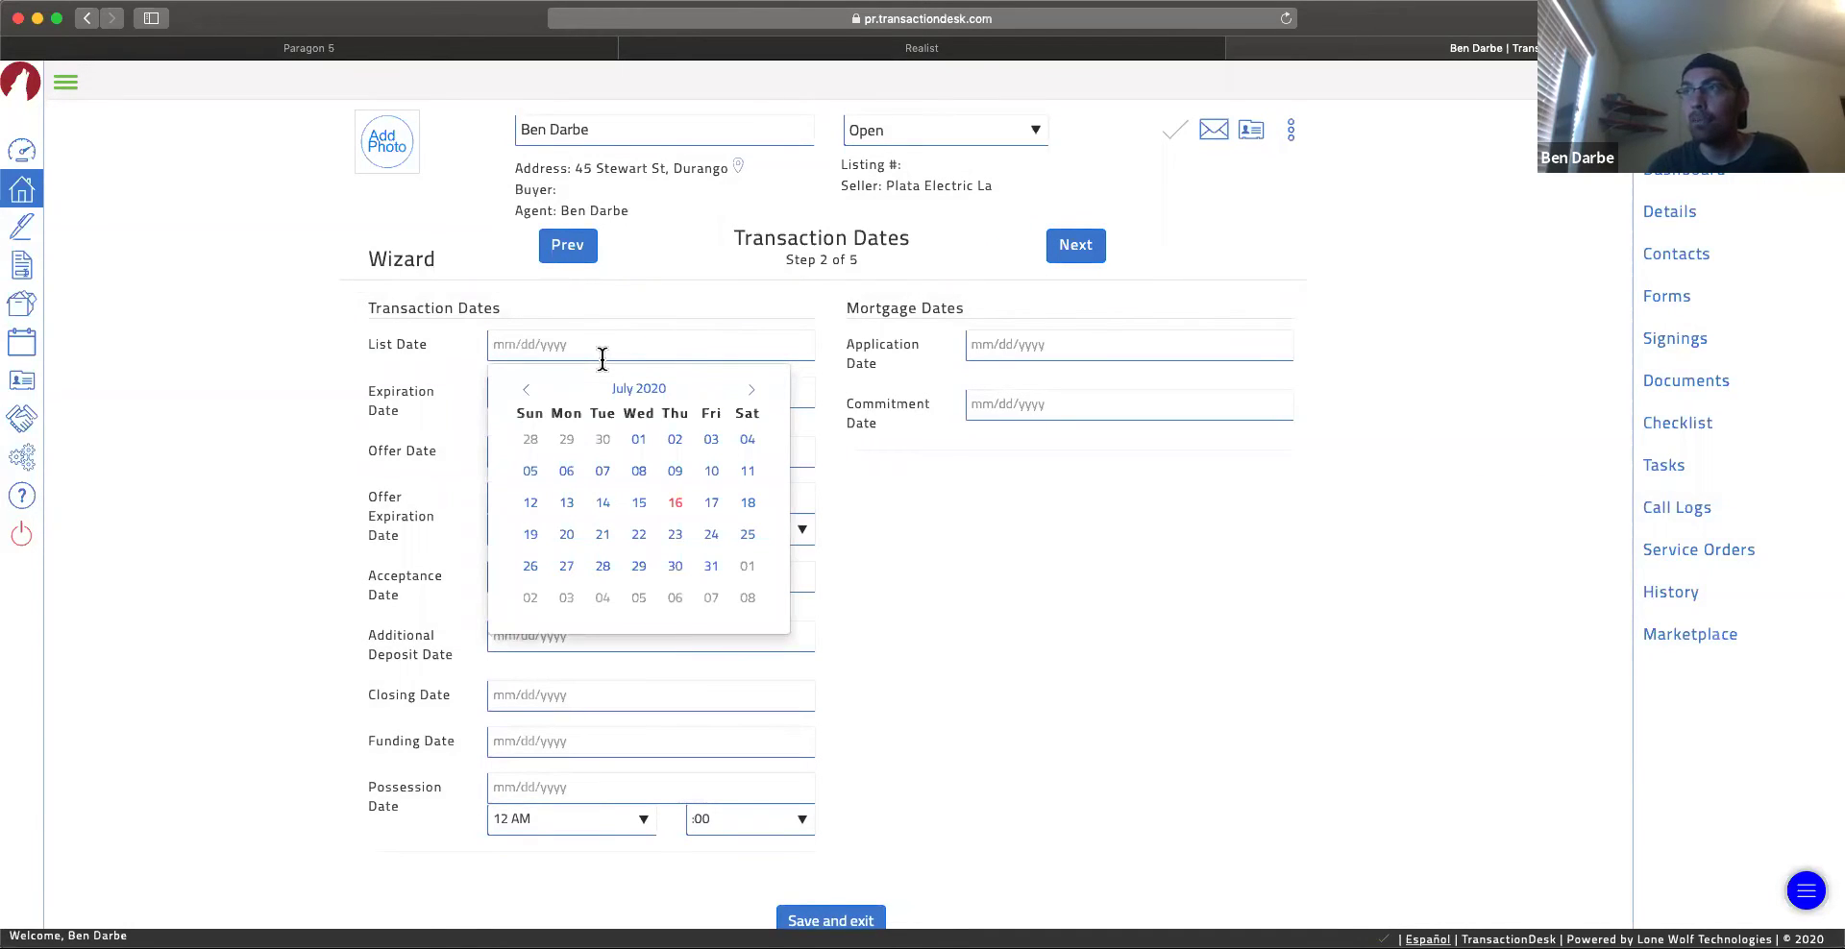
pyautogui.click(421, 401)
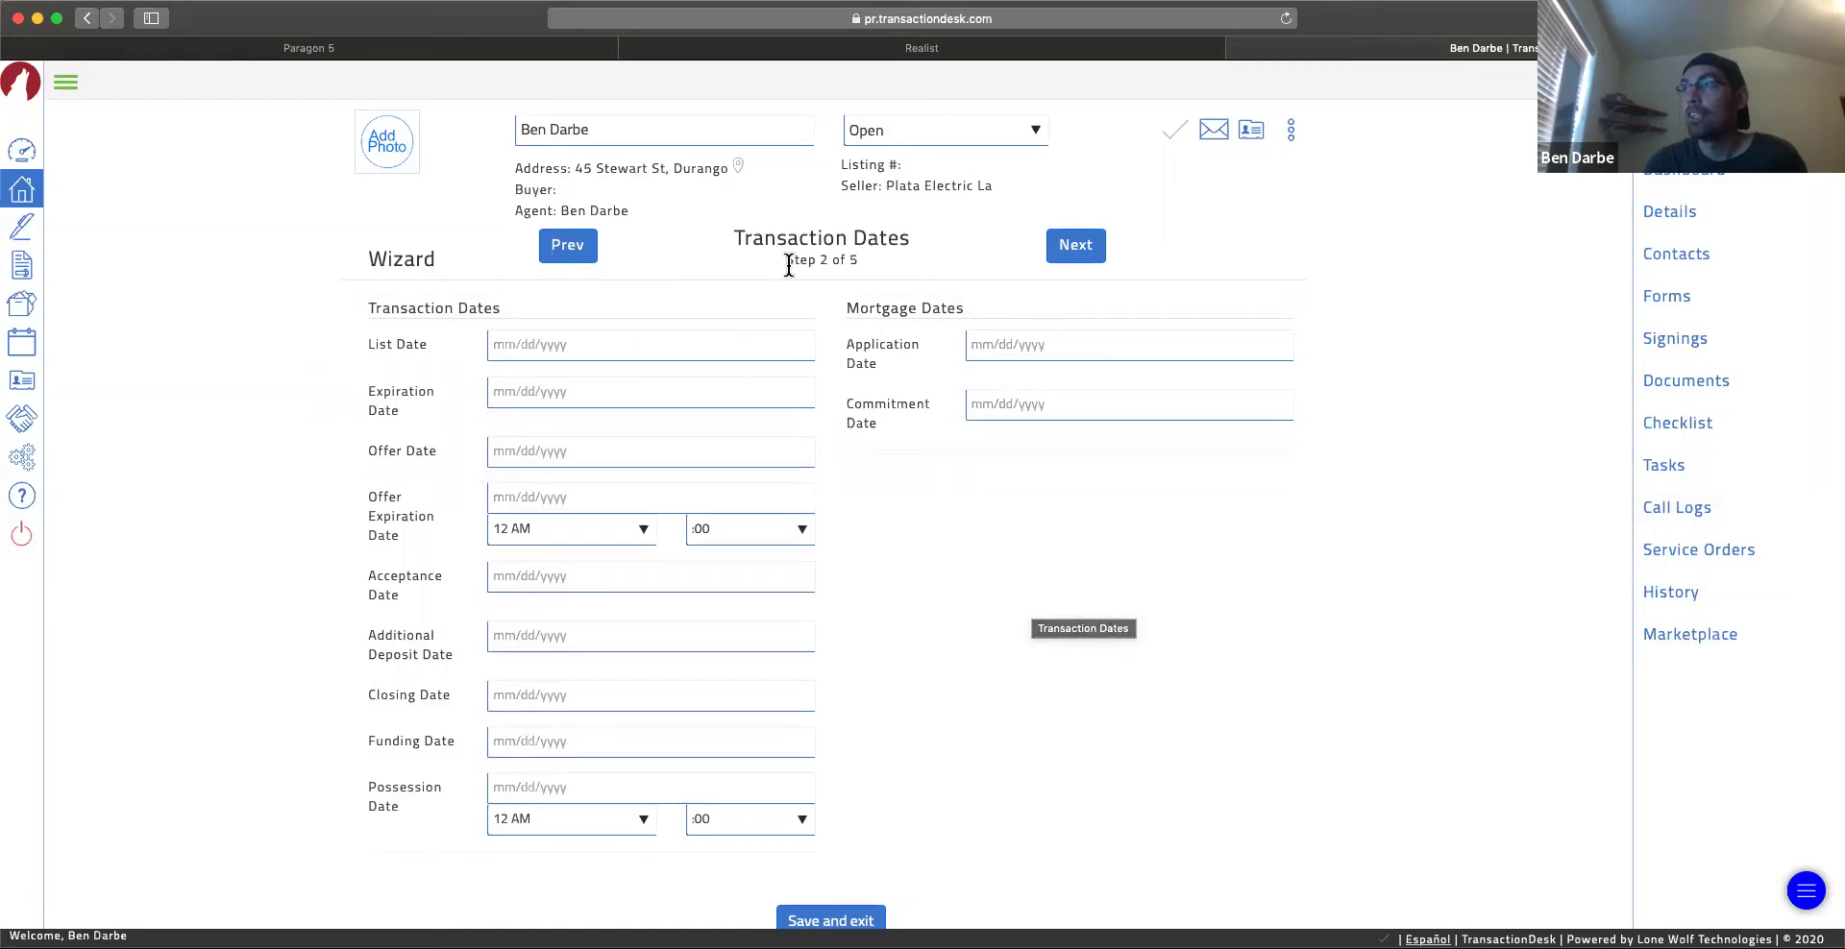
pyautogui.moveTo(788, 263); pyautogui.dragTo(859, 269)
pyautogui.click(823, 247)
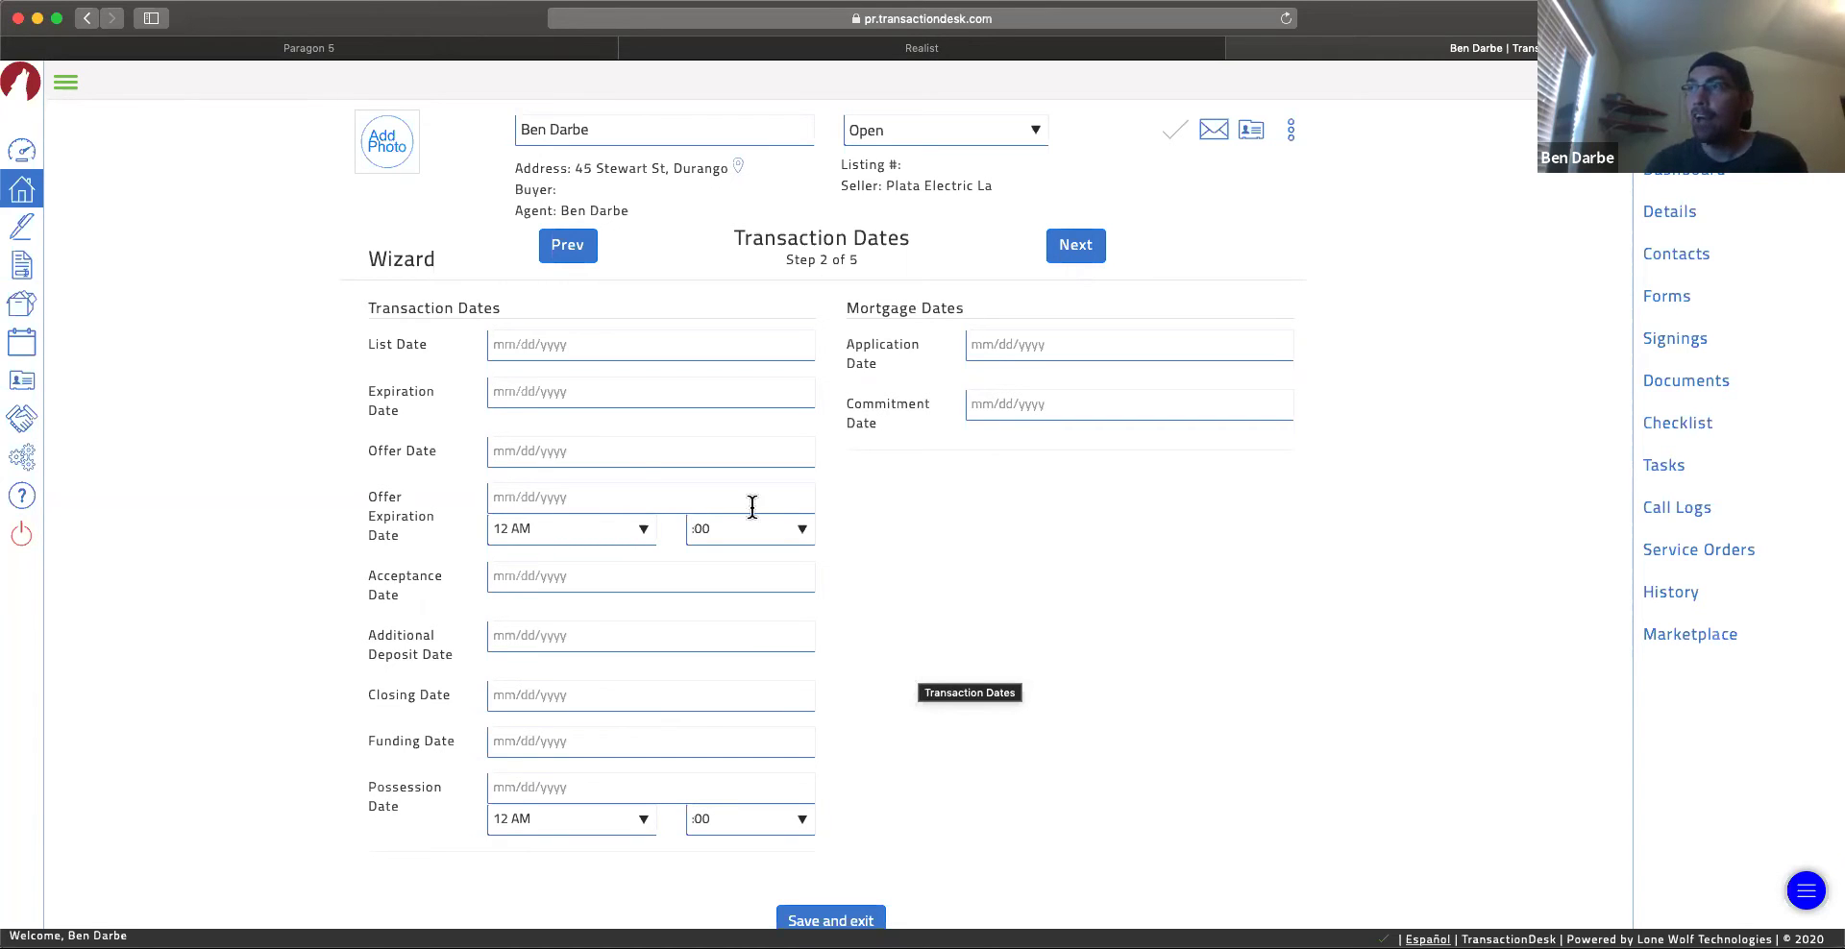
pyautogui.click(576, 391)
pyautogui.click(672, 554)
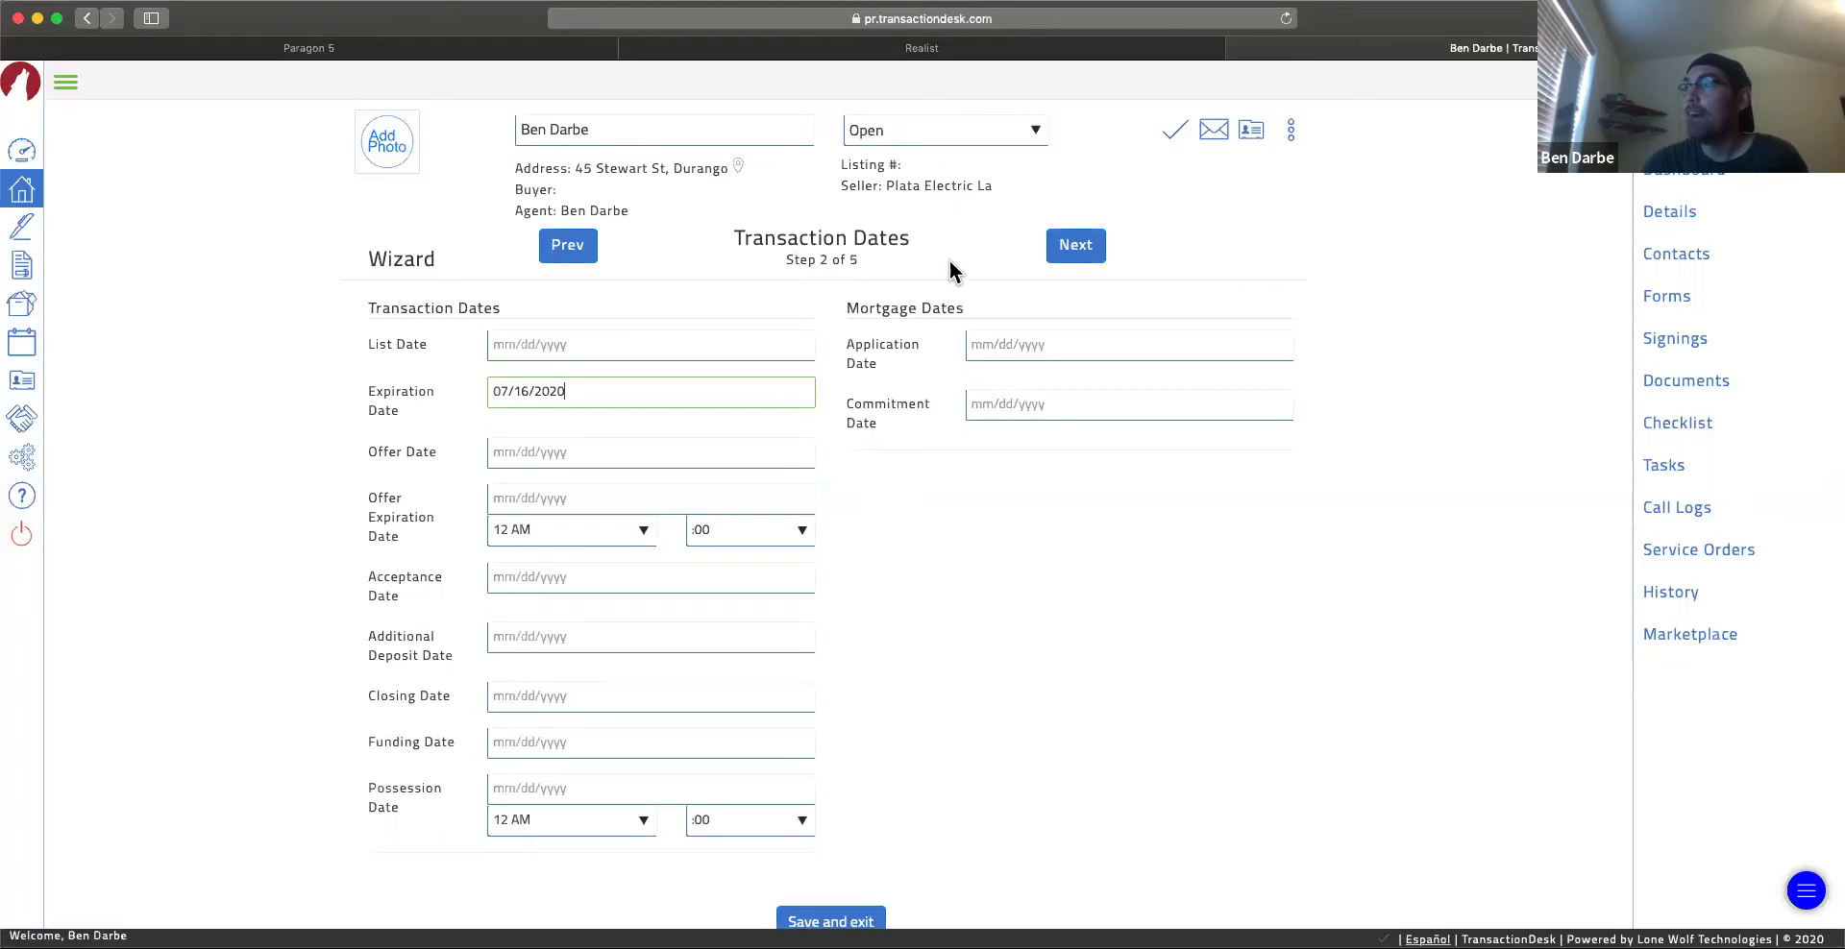
pyautogui.click(1076, 252)
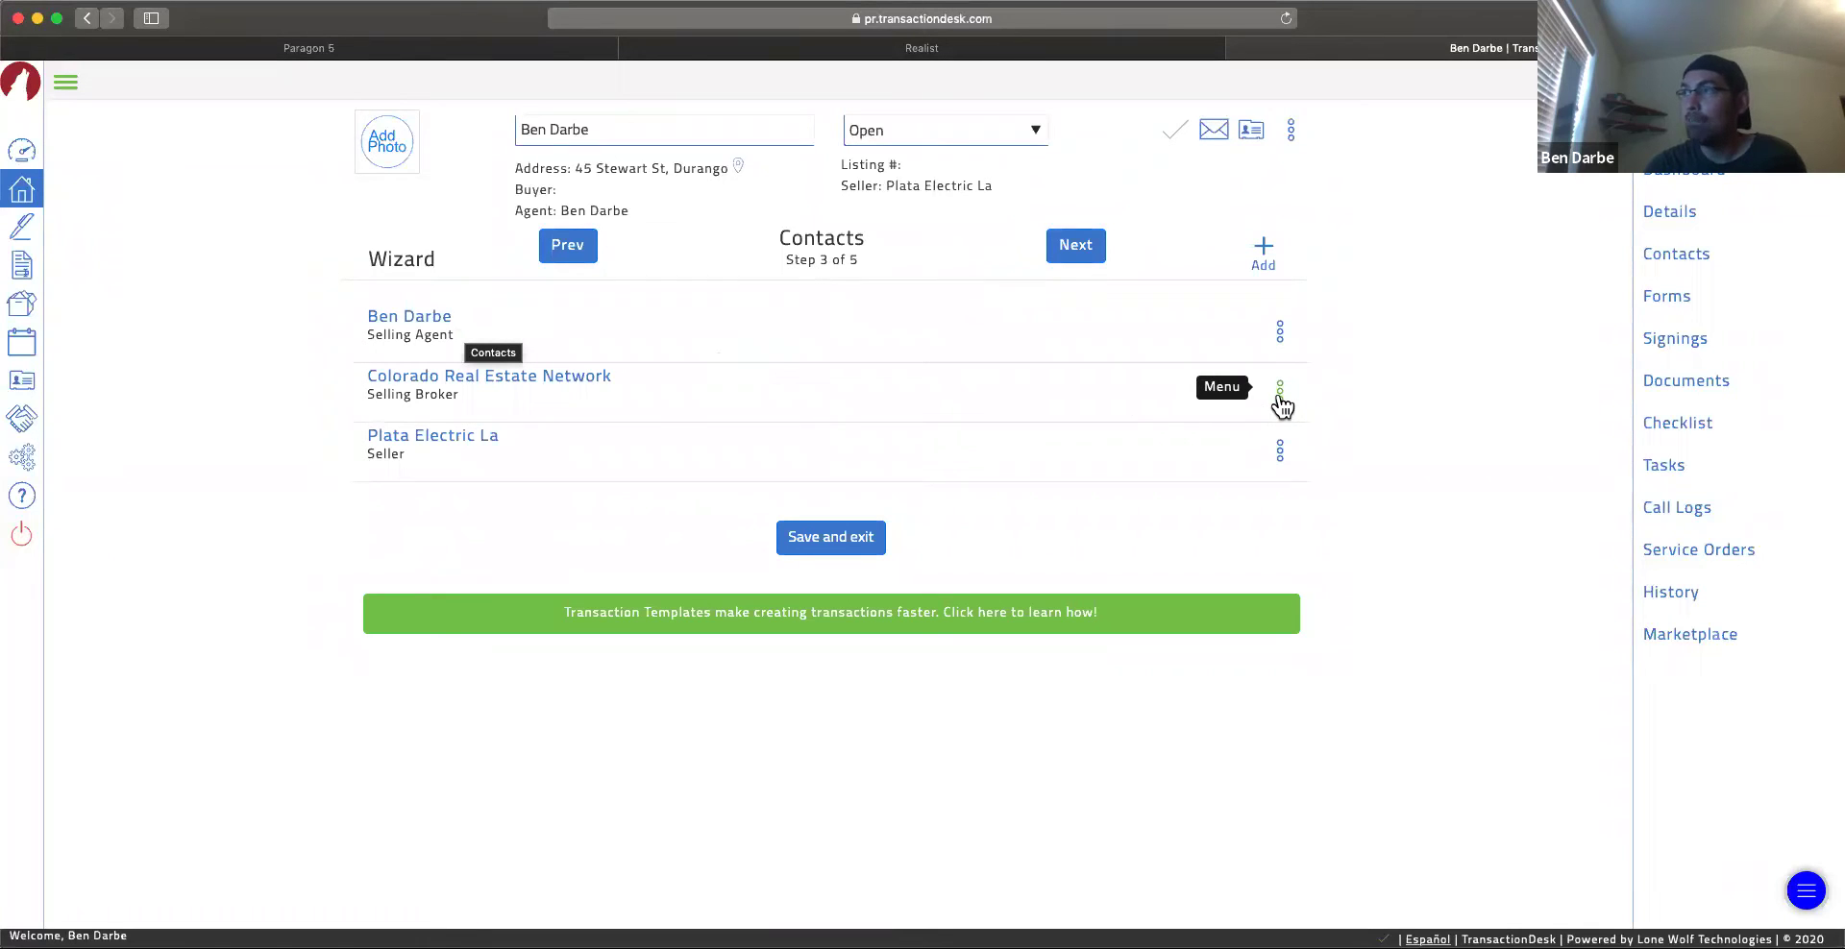
# Step: Look over the seller and Colorado Real Estate Network broker contacts unchanged, then advance to Forms
pyautogui.click(449, 447)
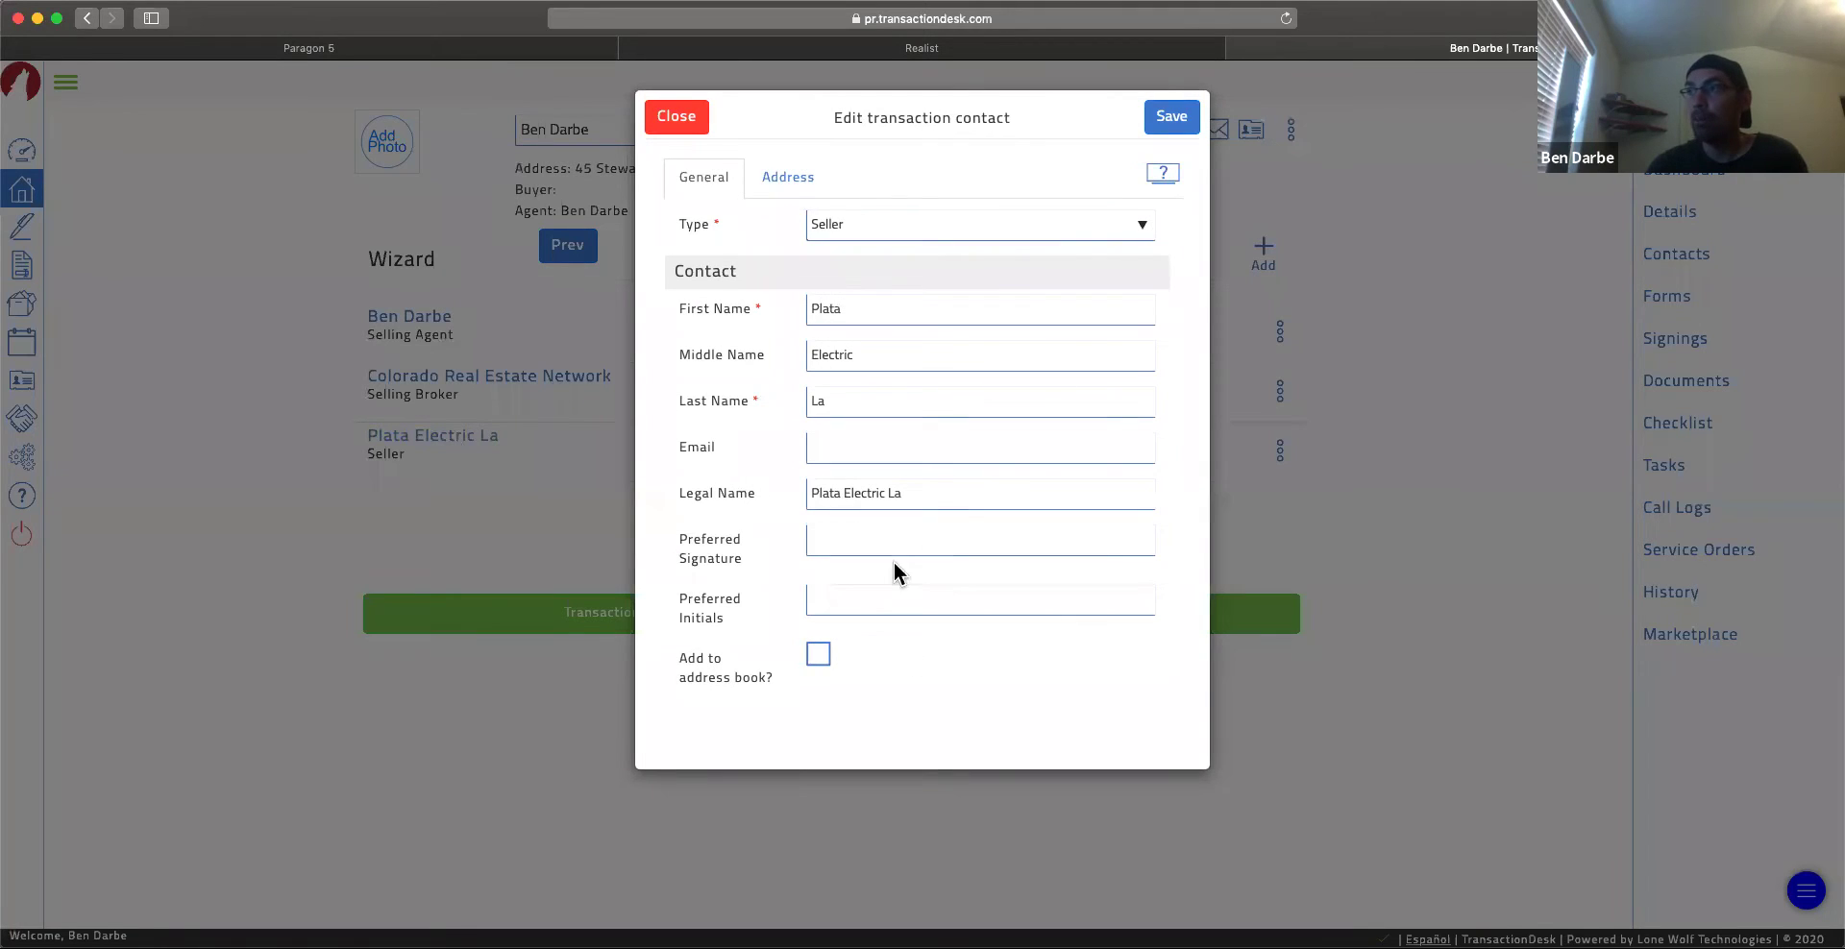
pyautogui.click(679, 119)
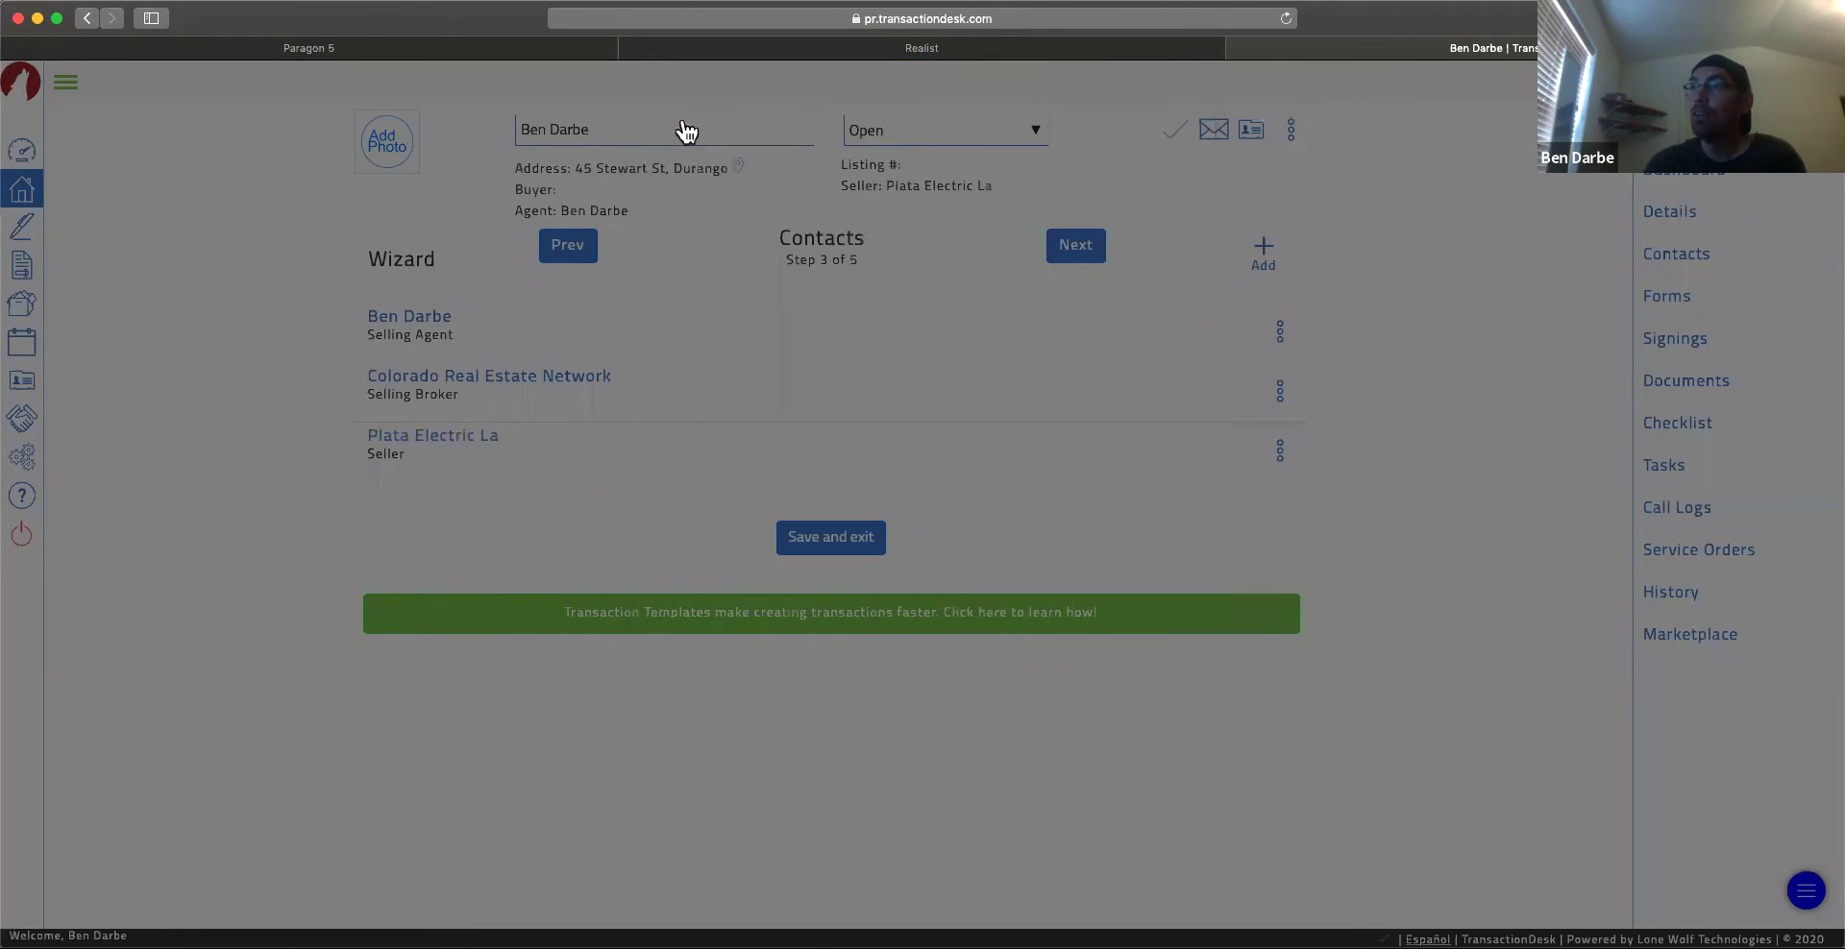
pyautogui.click(1266, 258)
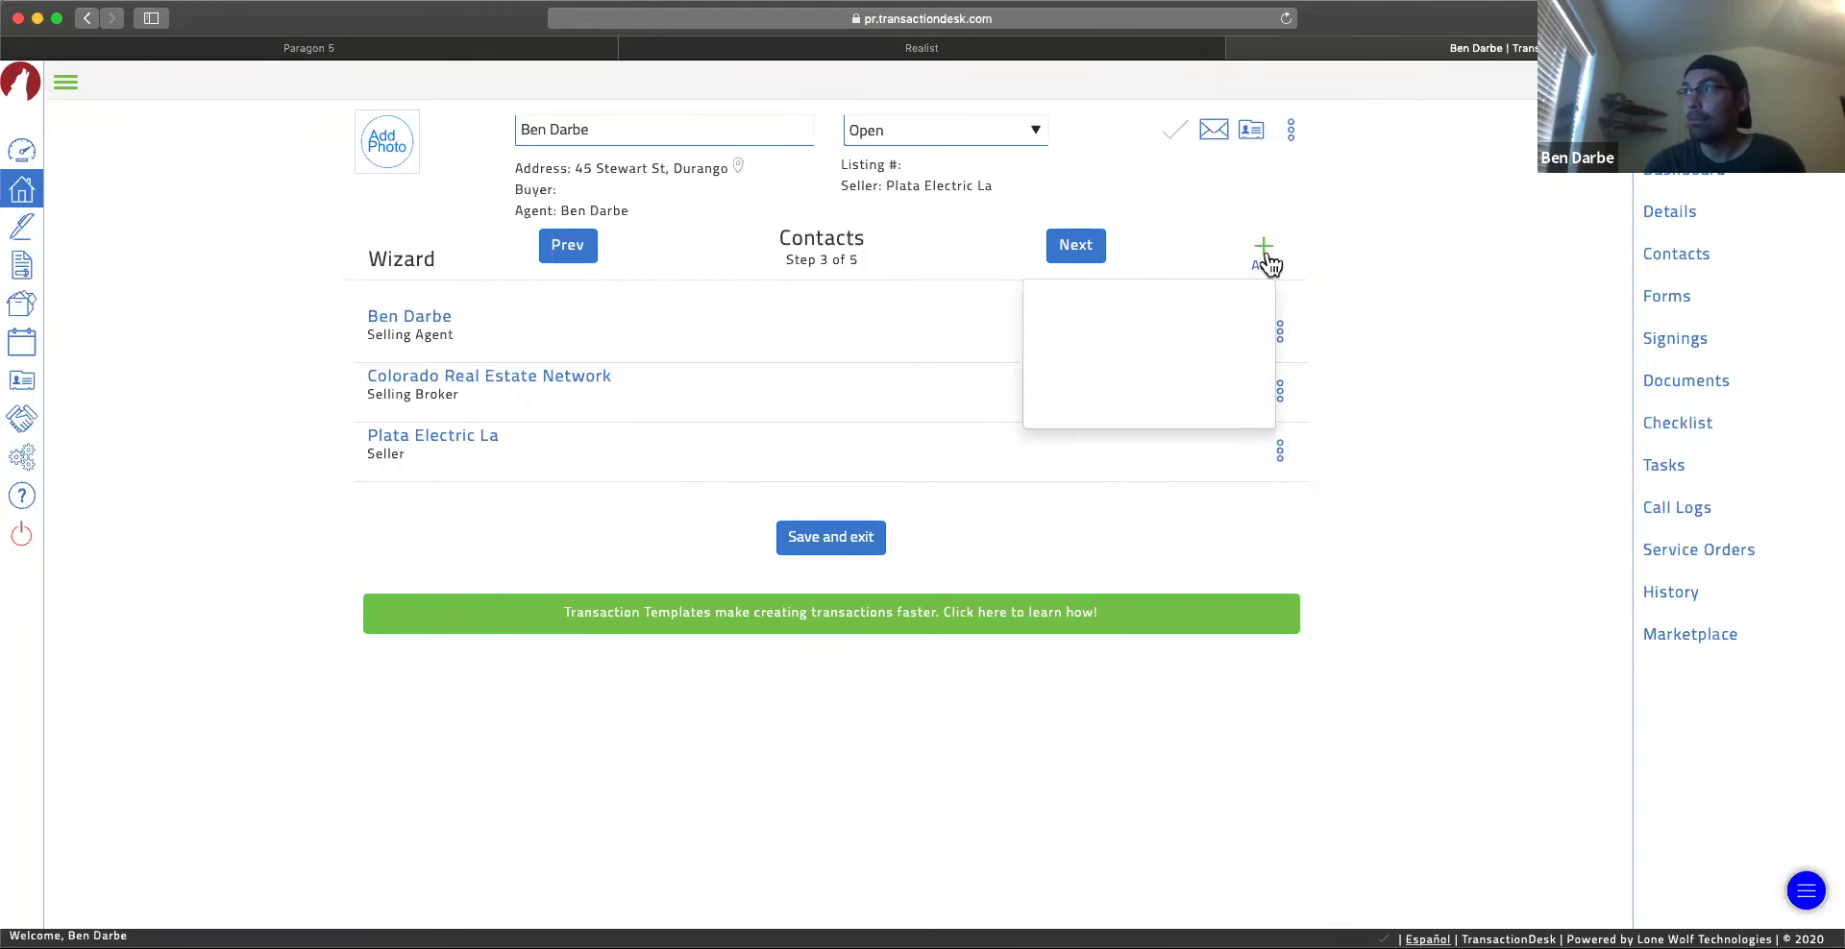
pyautogui.click(1406, 413)
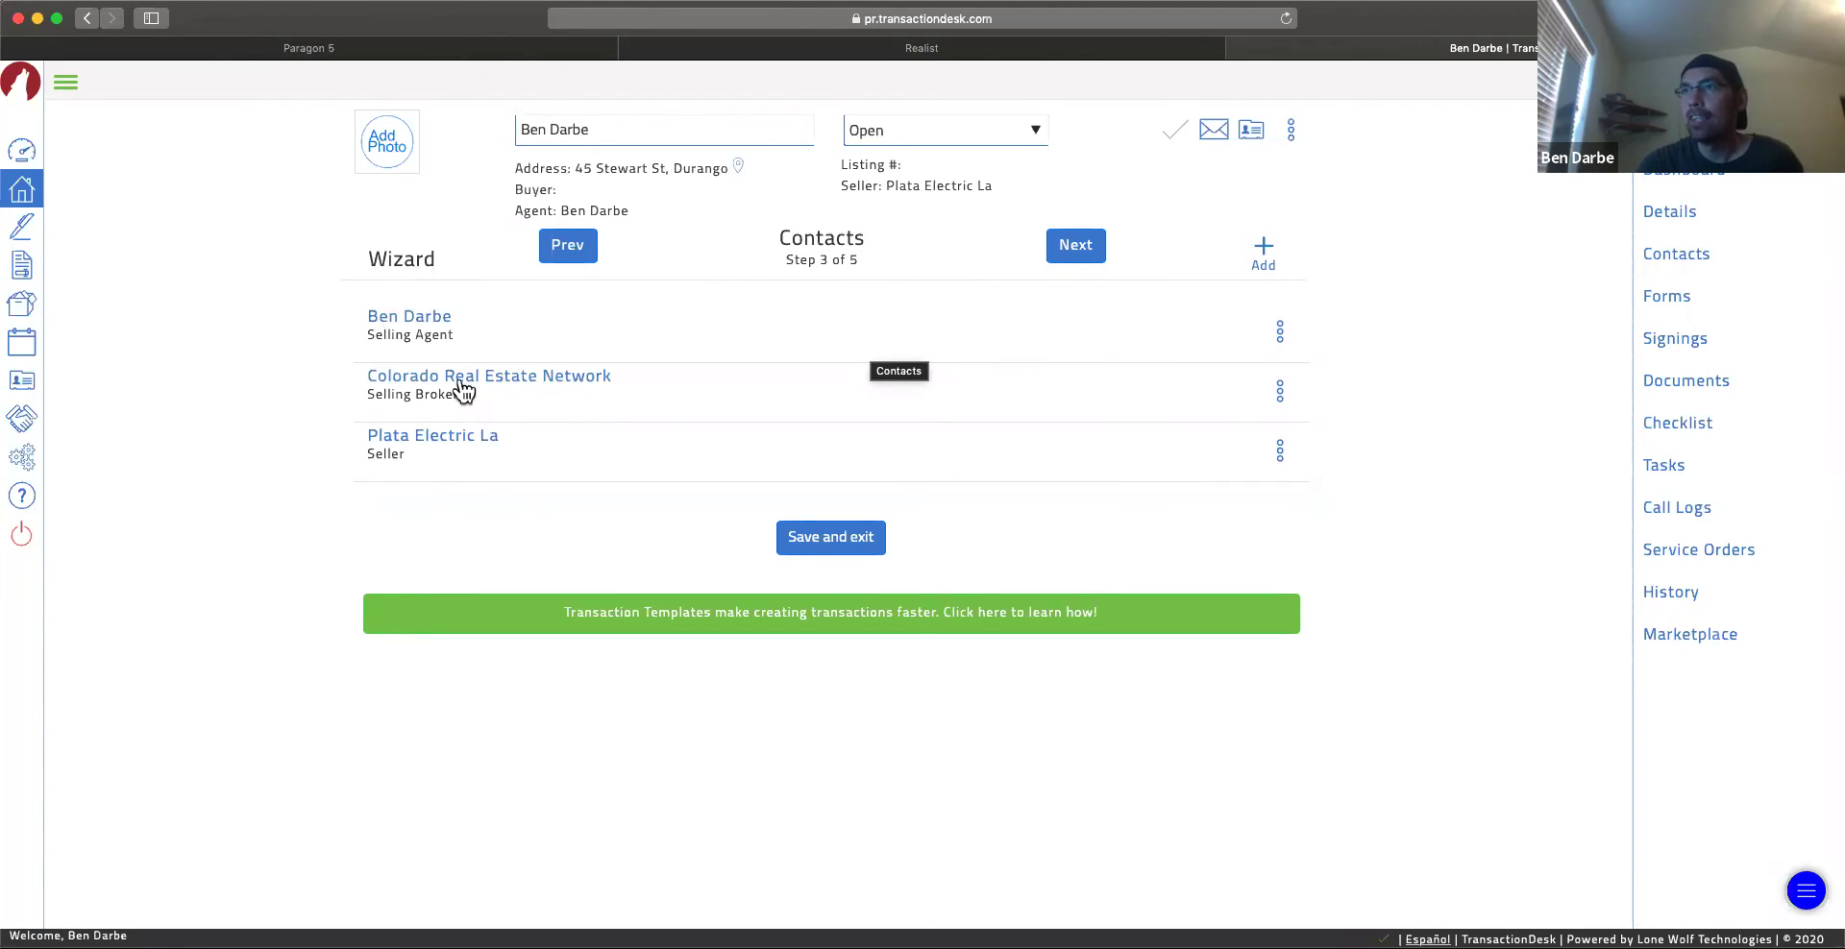
pyautogui.click(462, 382)
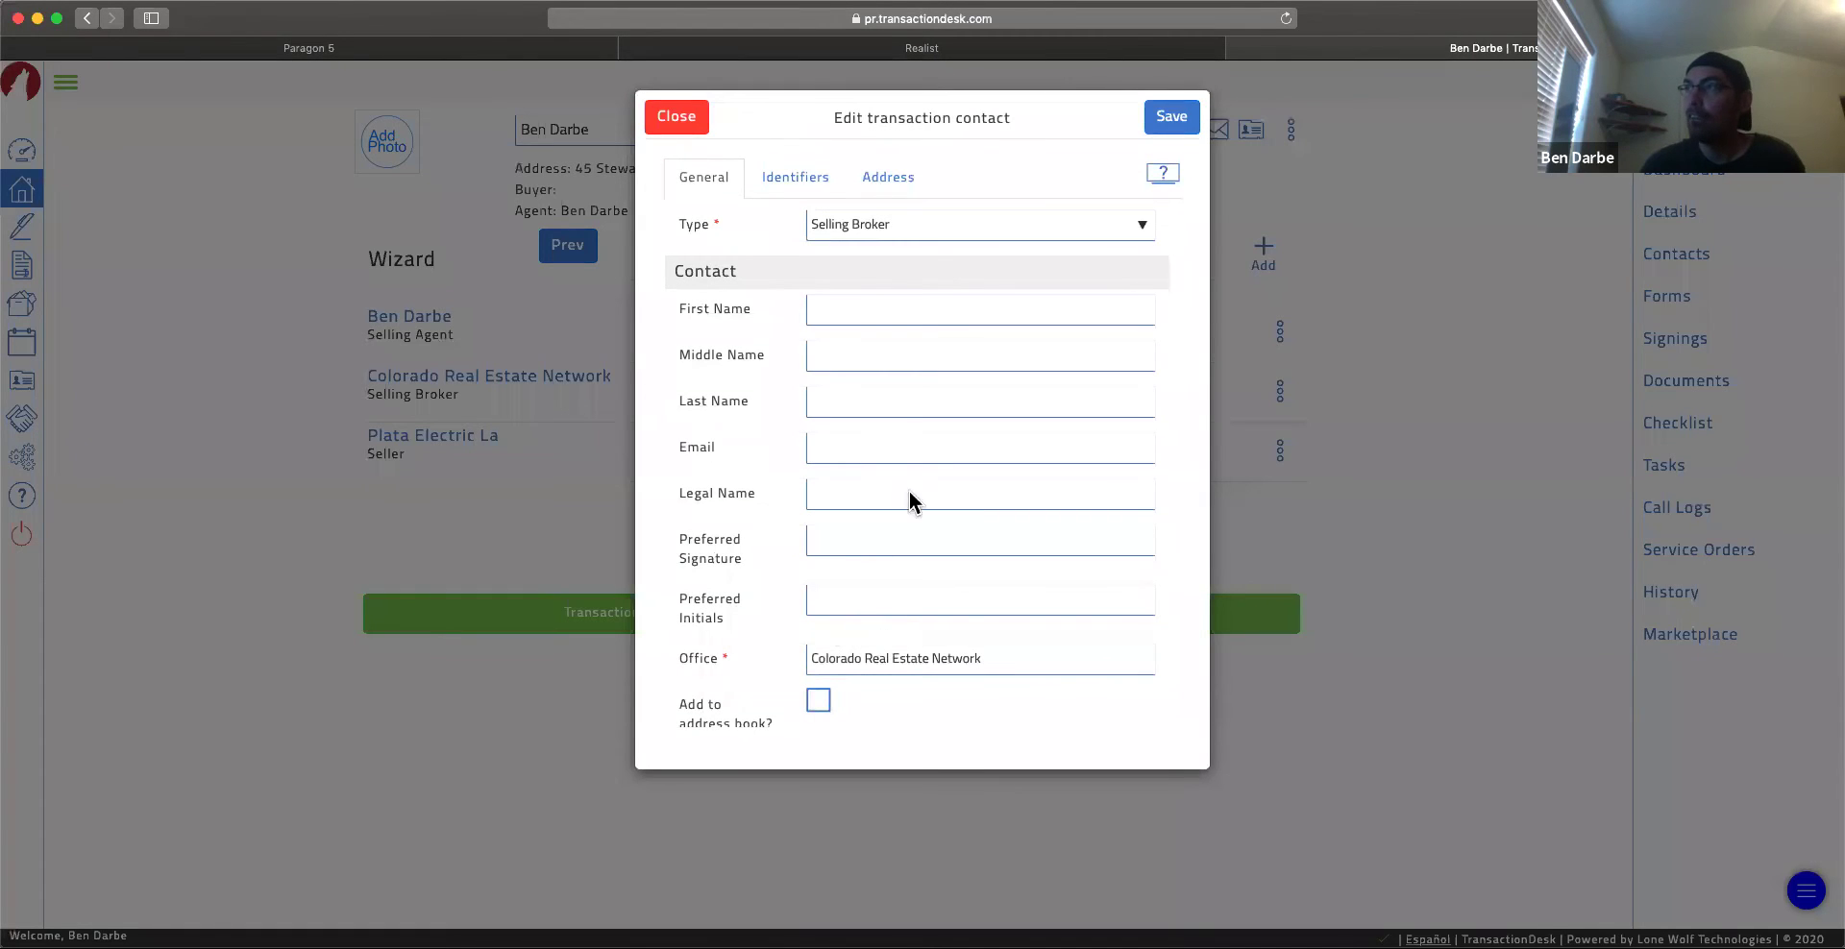
pyautogui.click(680, 123)
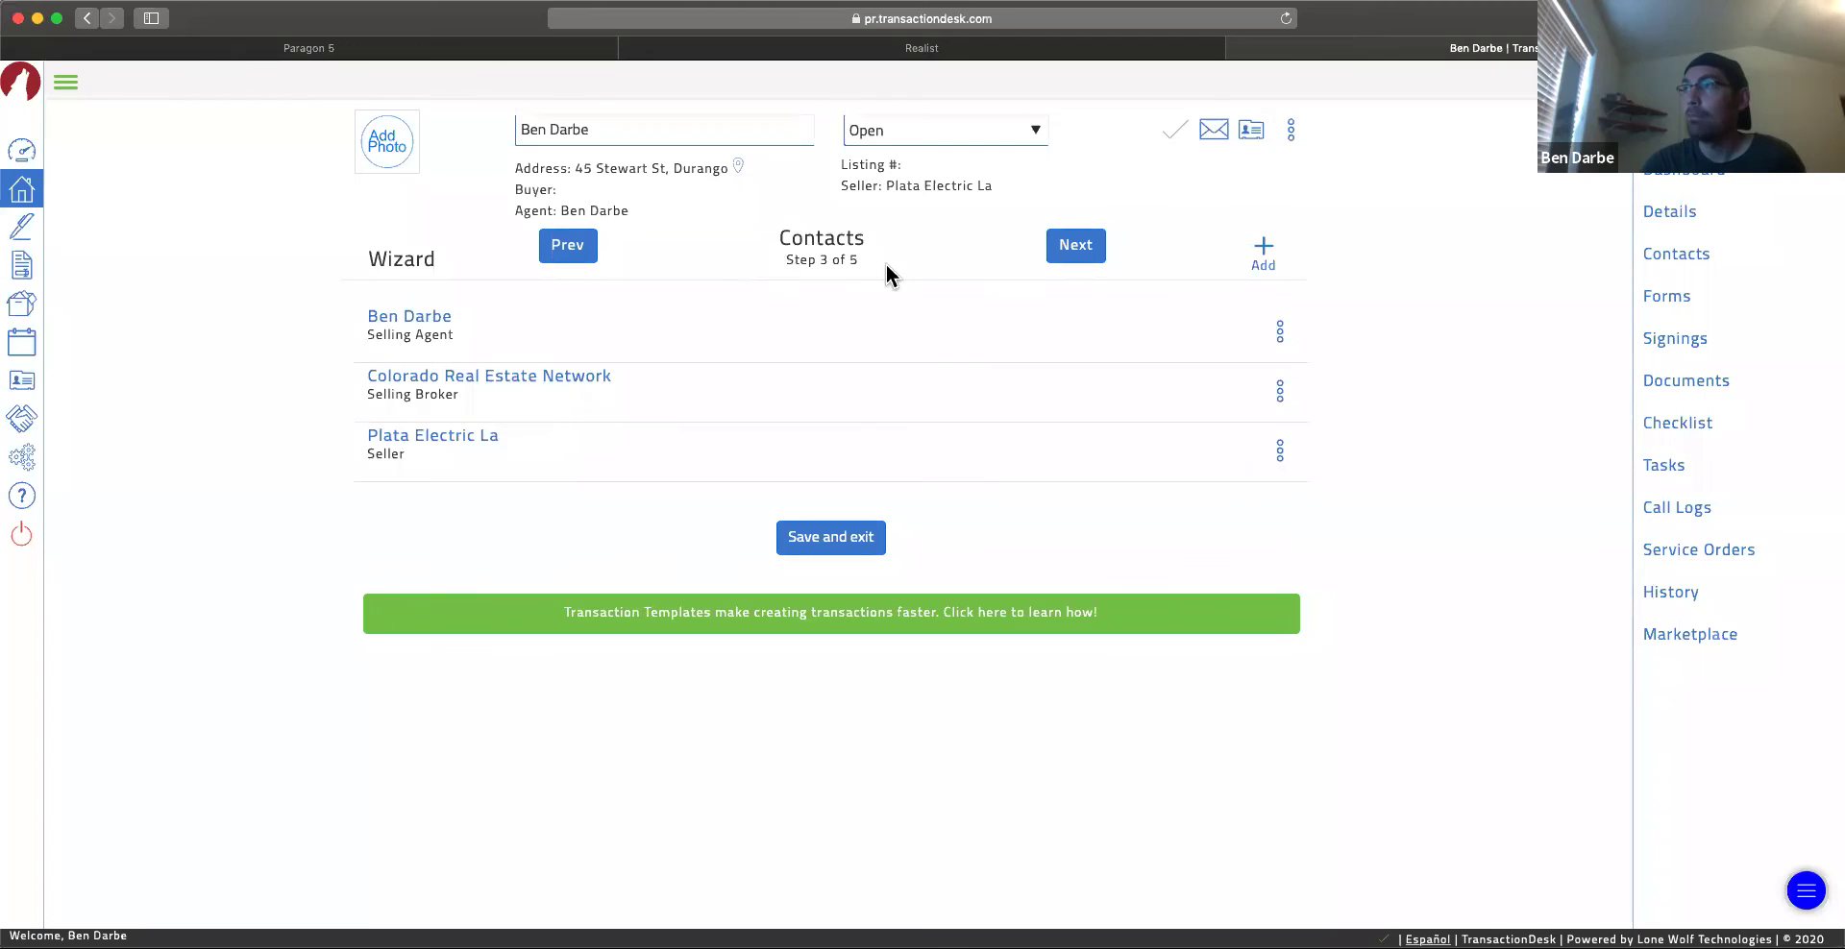
pyautogui.click(1073, 251)
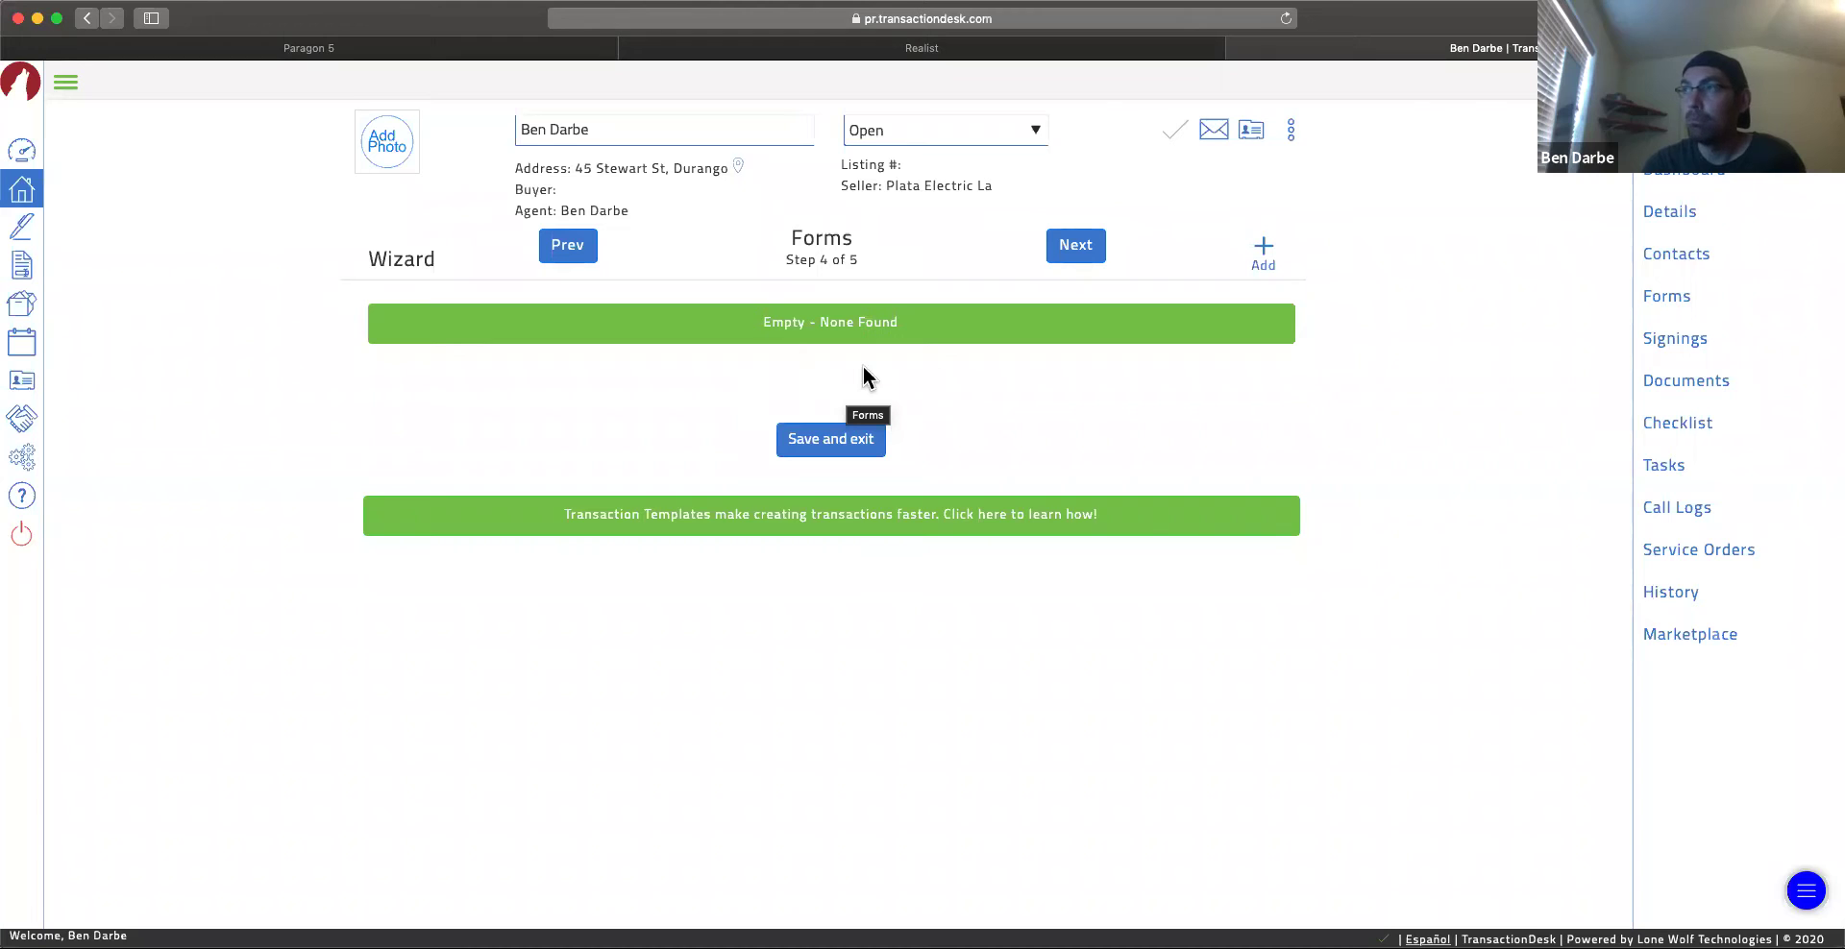
# Step: Add the CBS1 Contract to Buy and Sell Real Estate (Residential) form from Sales Contracts - Expandable
pyautogui.click(1261, 251)
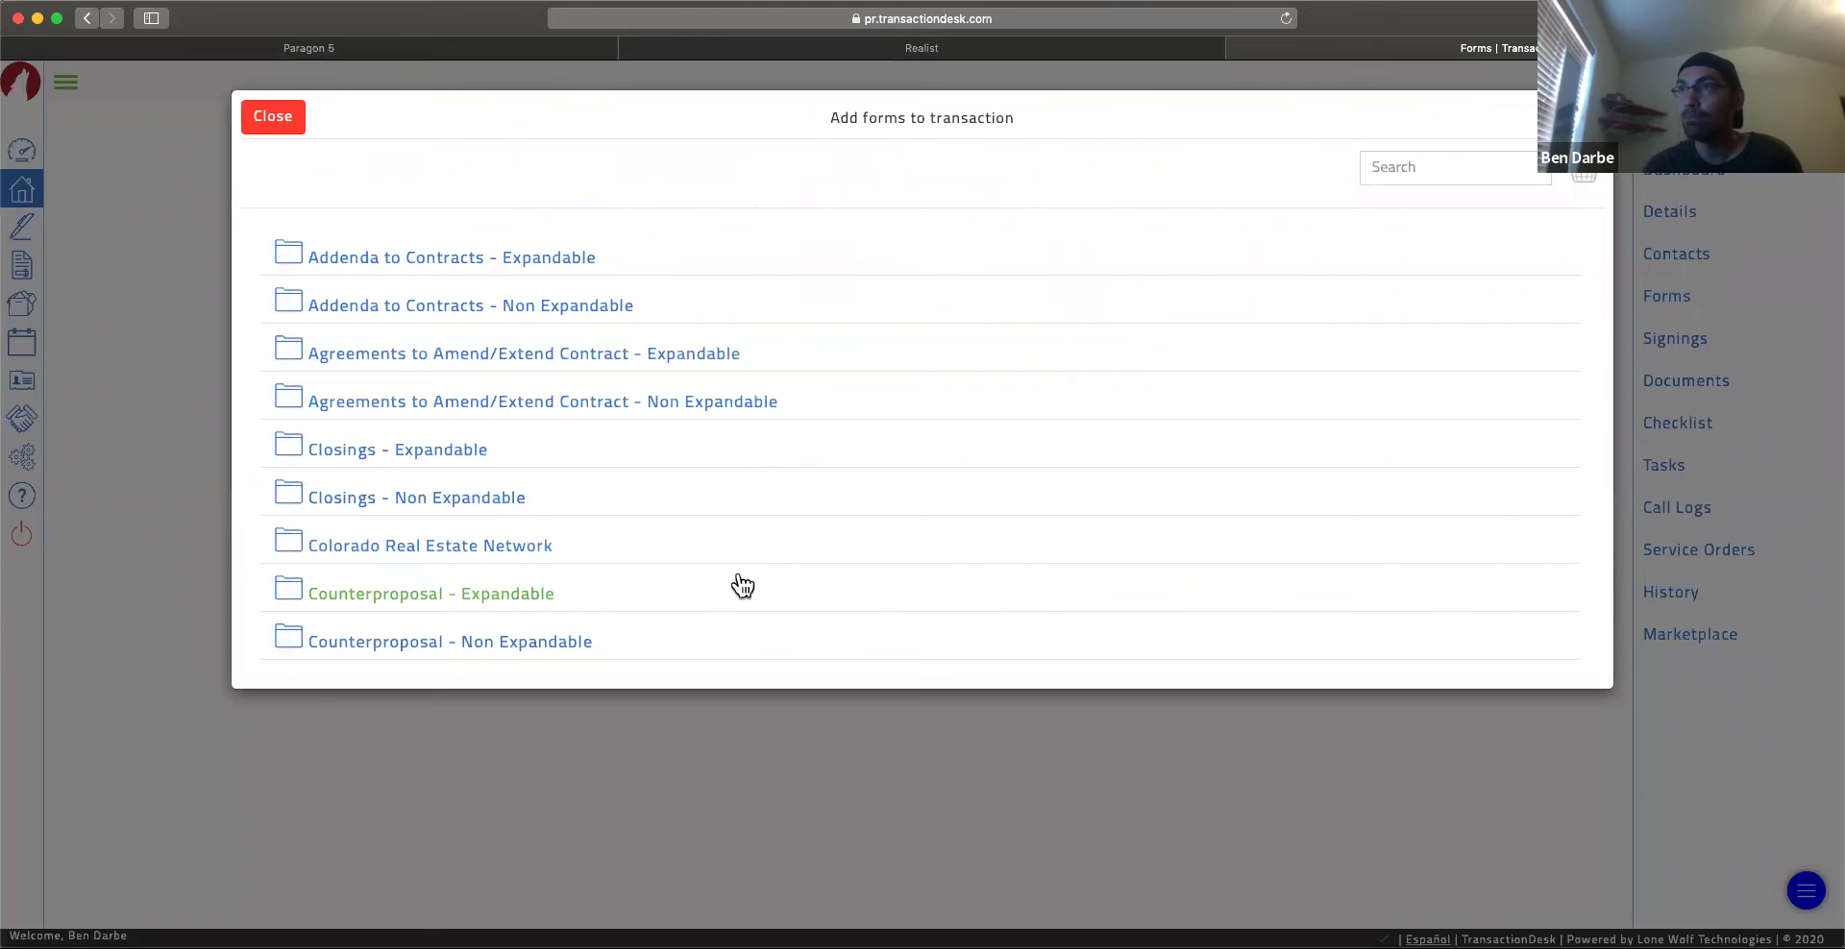
pyautogui.scroll(-10, 737, 585)
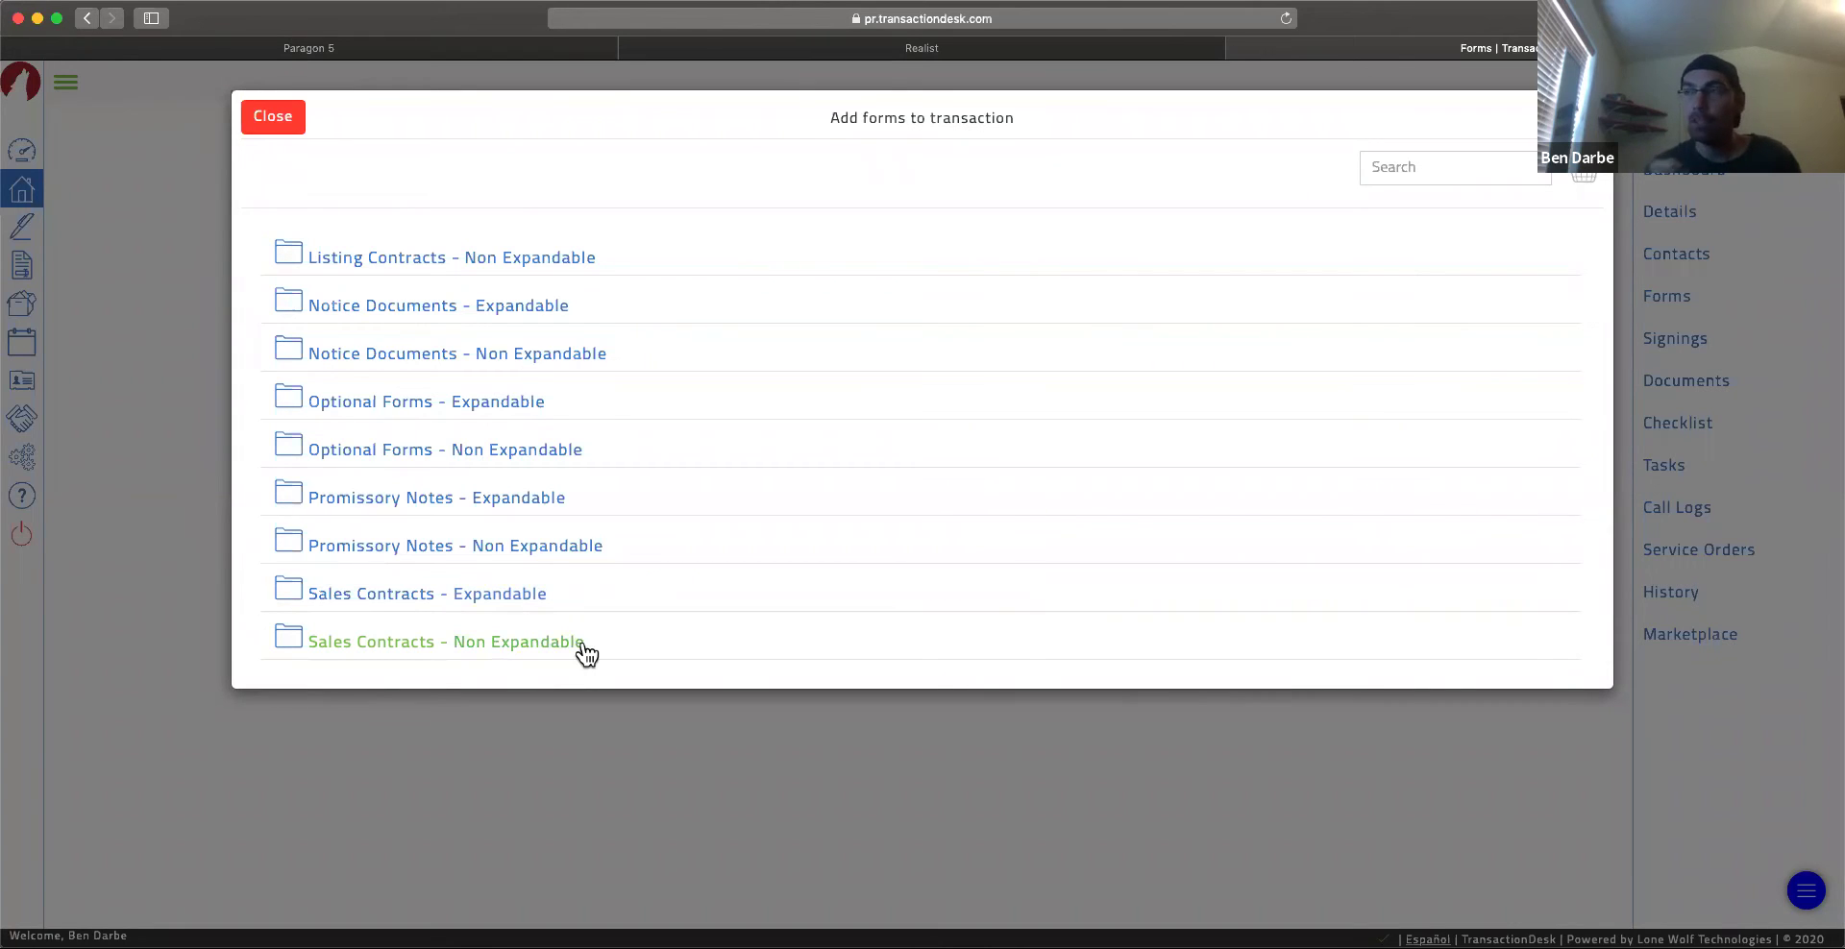
pyautogui.click(507, 605)
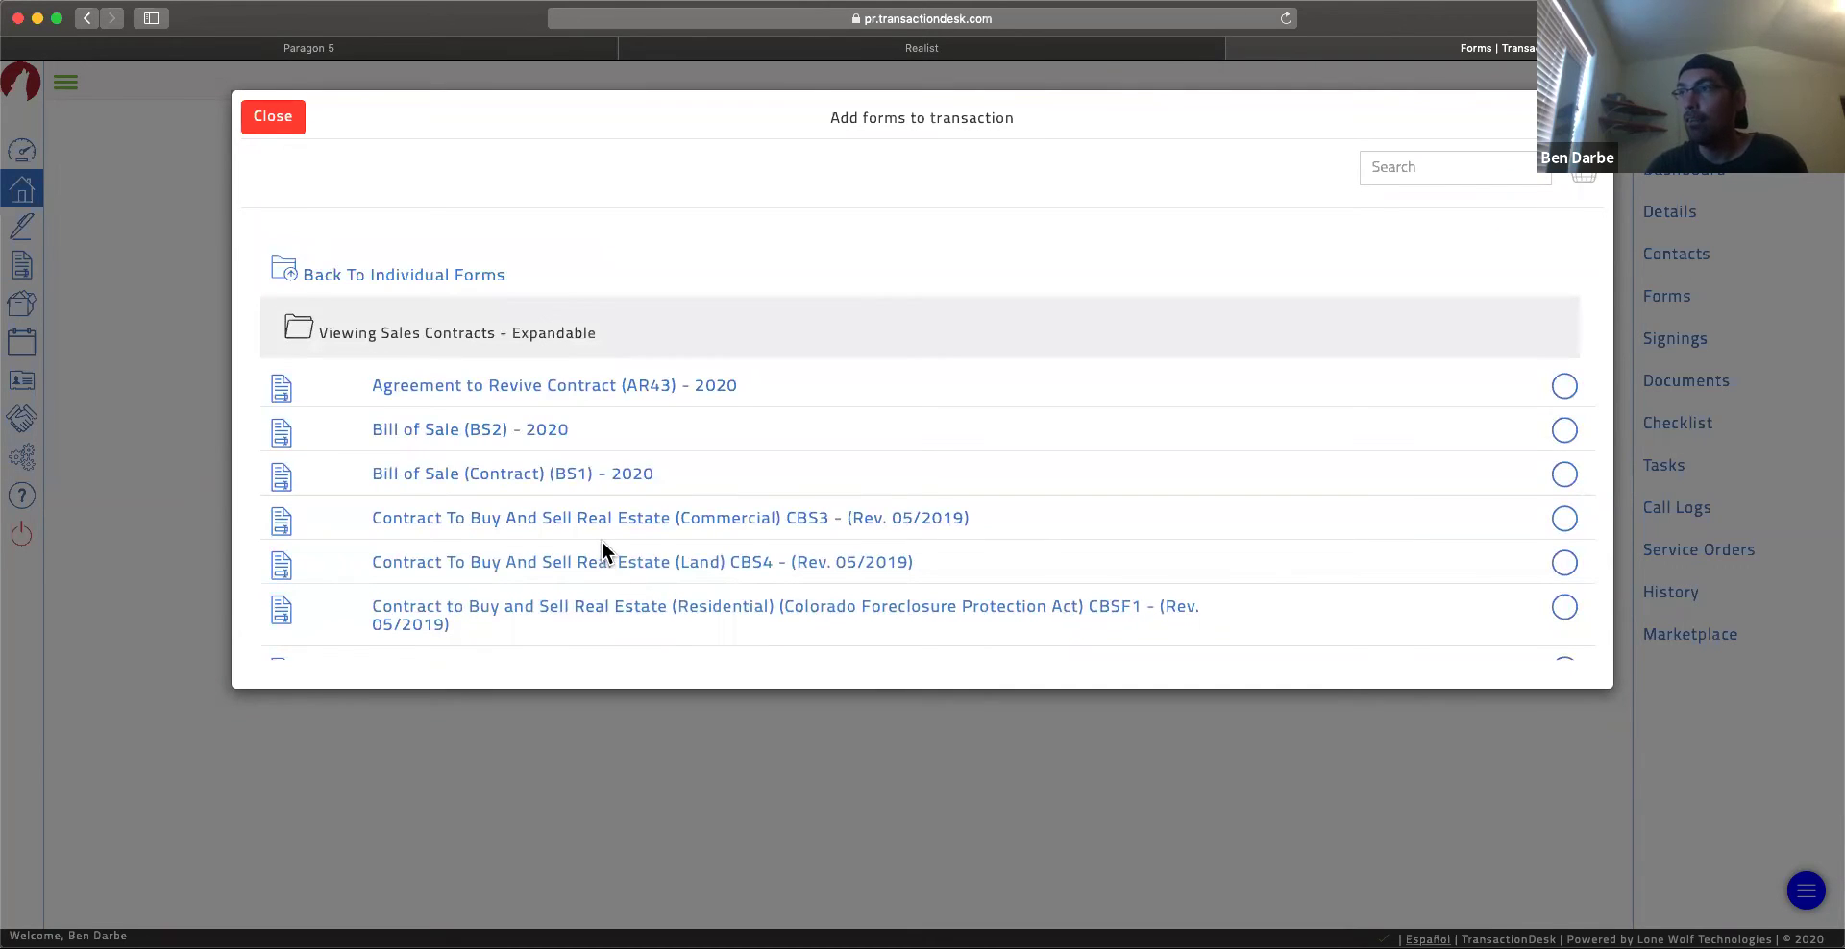
pyautogui.scroll(-2, 603, 567)
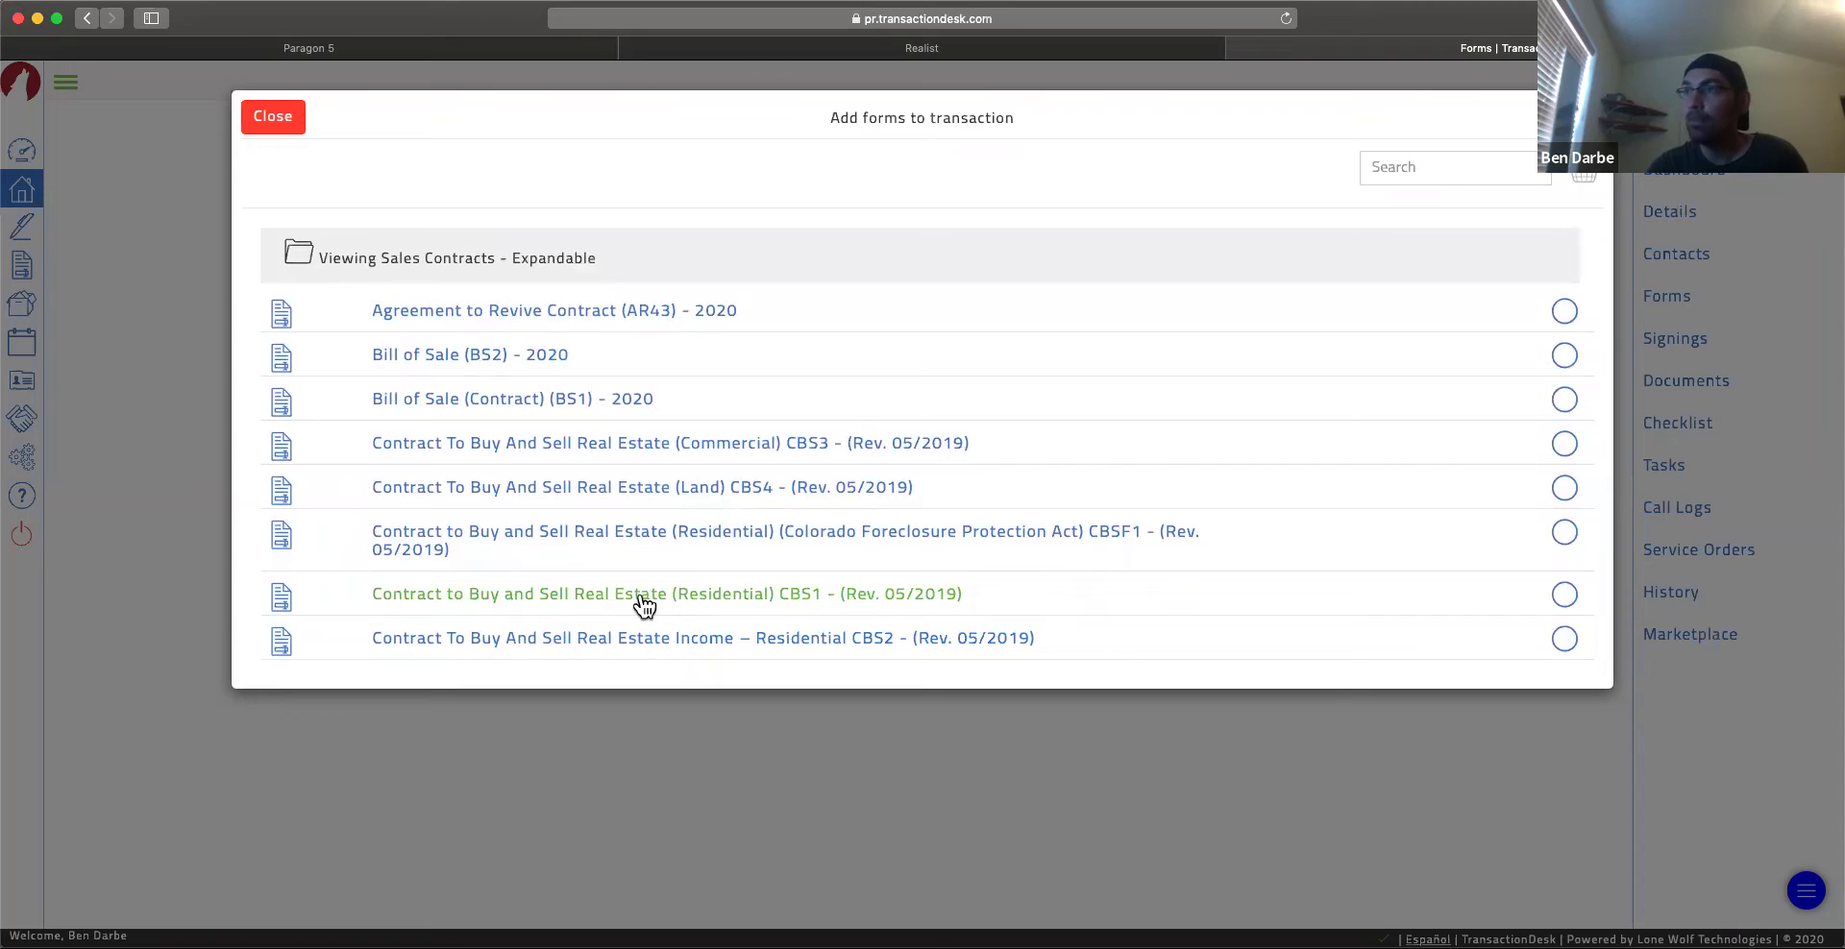
pyautogui.click(644, 605)
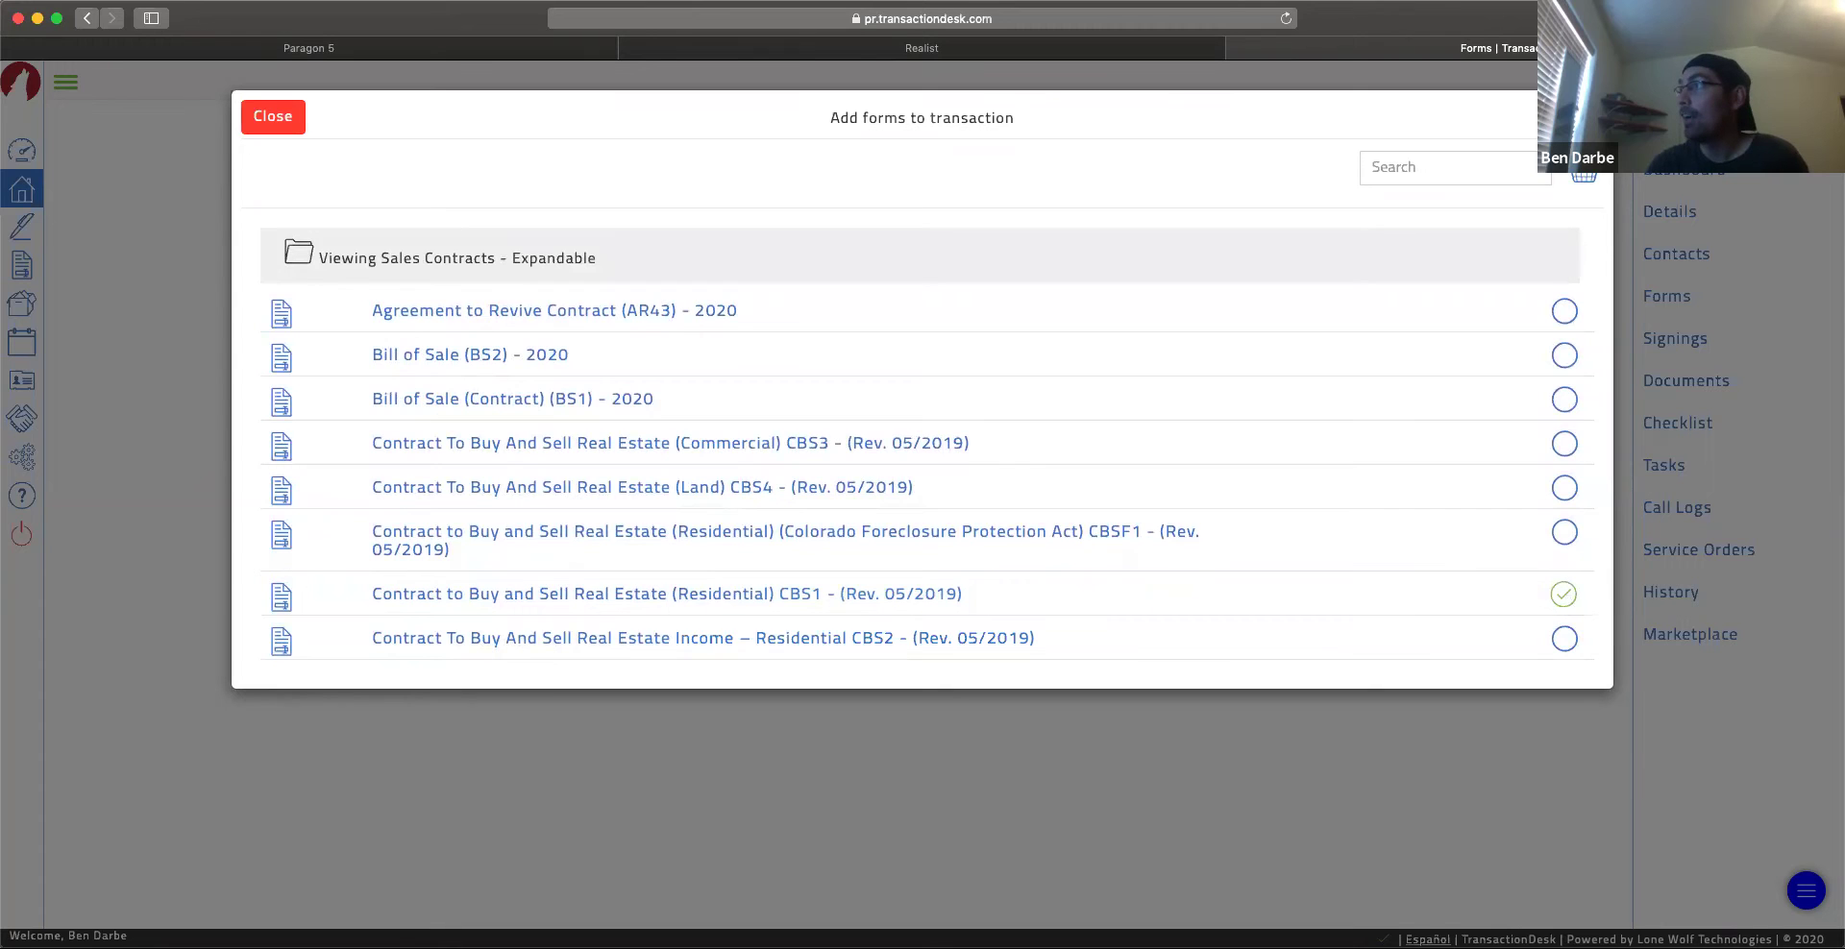
pyautogui.click(1573, 117)
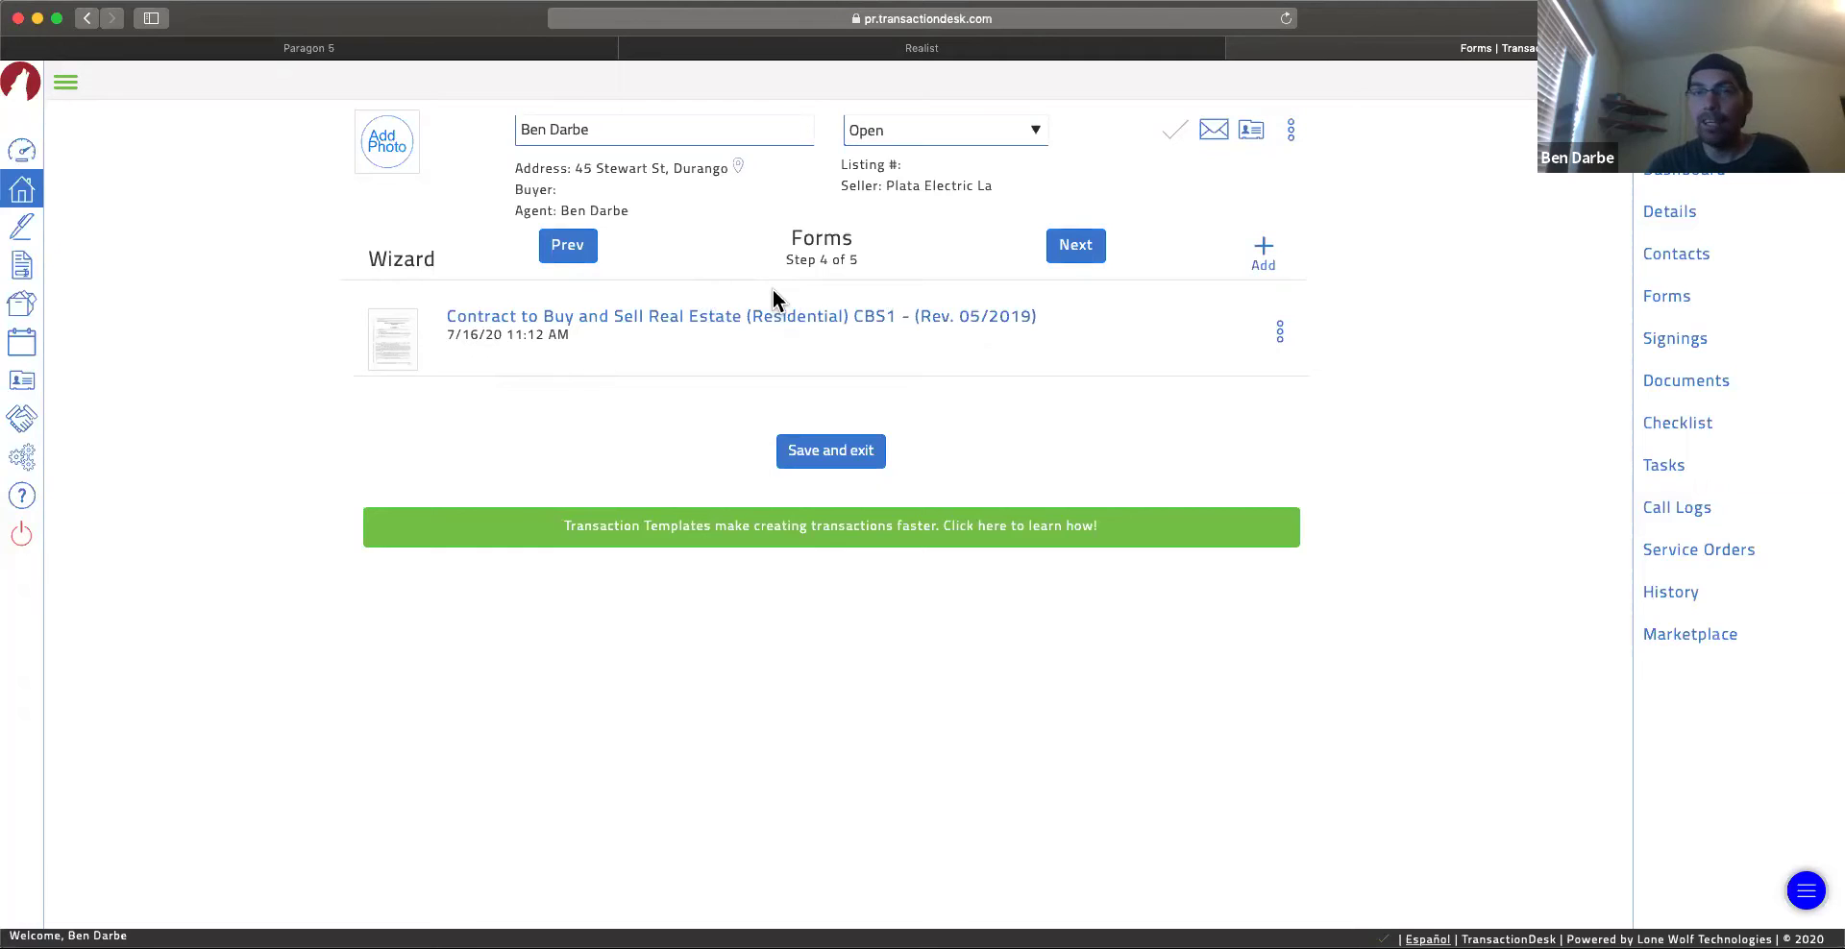
# Step: Review the wizard's Forms and Documents steps, then finish step 5 of 5 to reach the transaction dashboard
pyautogui.click(1078, 252)
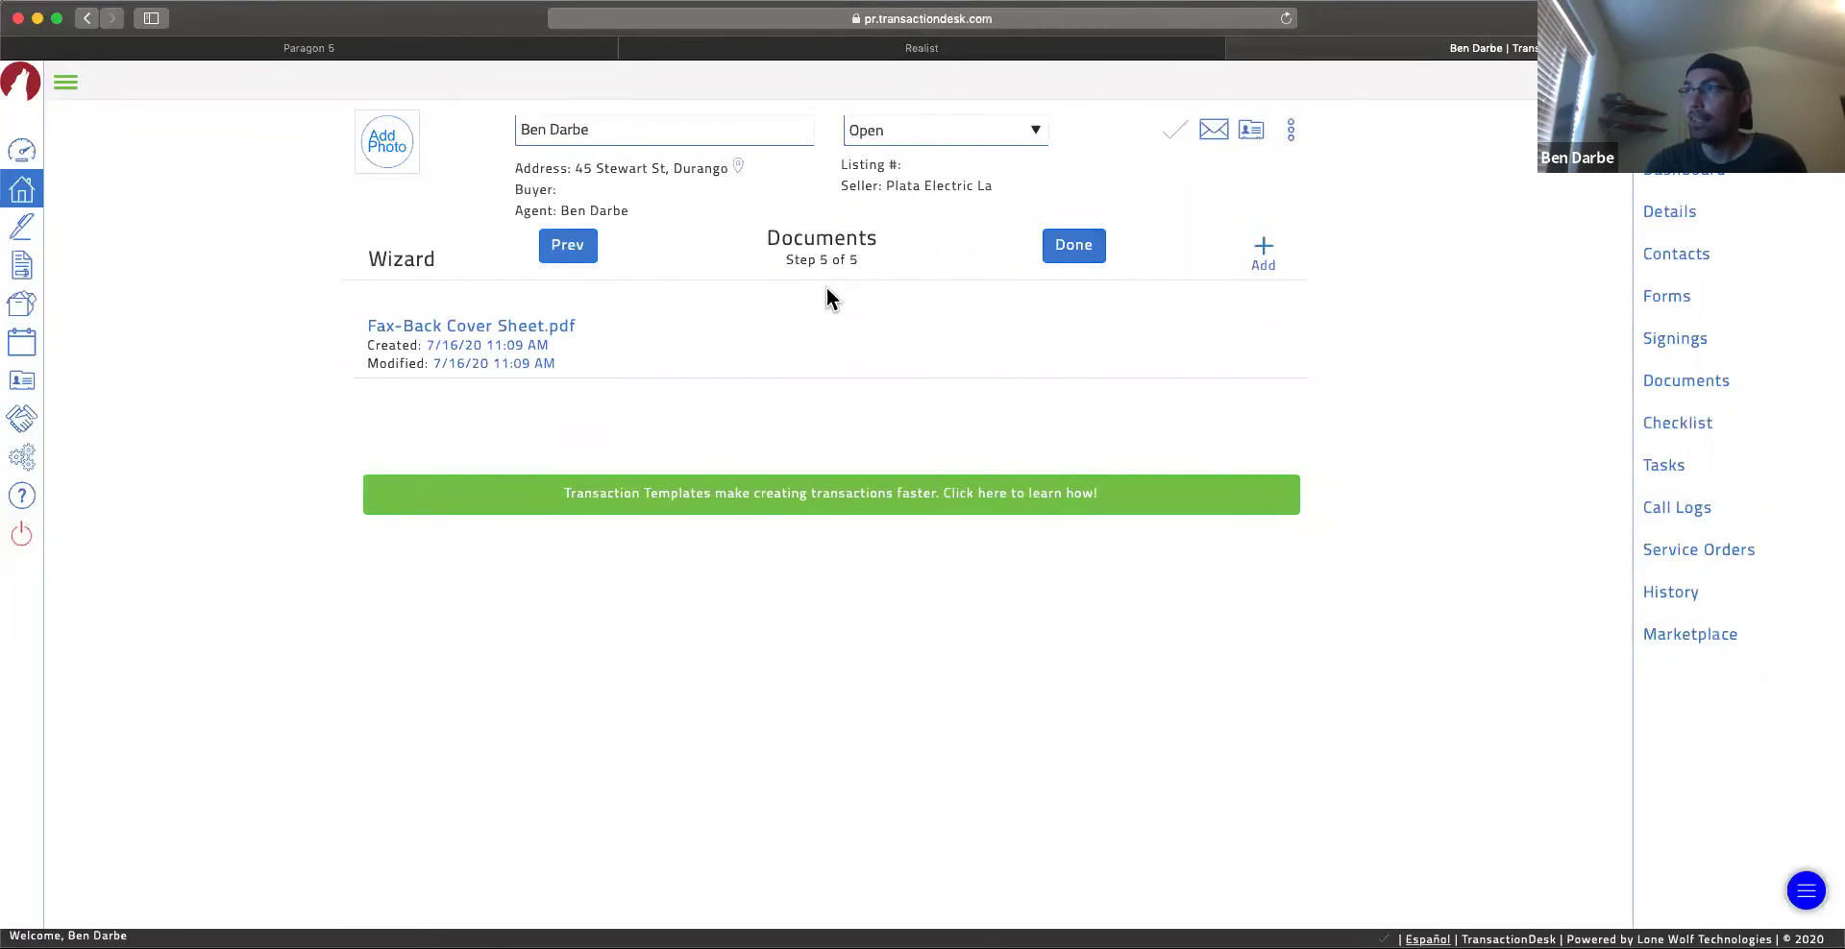
pyautogui.click(576, 248)
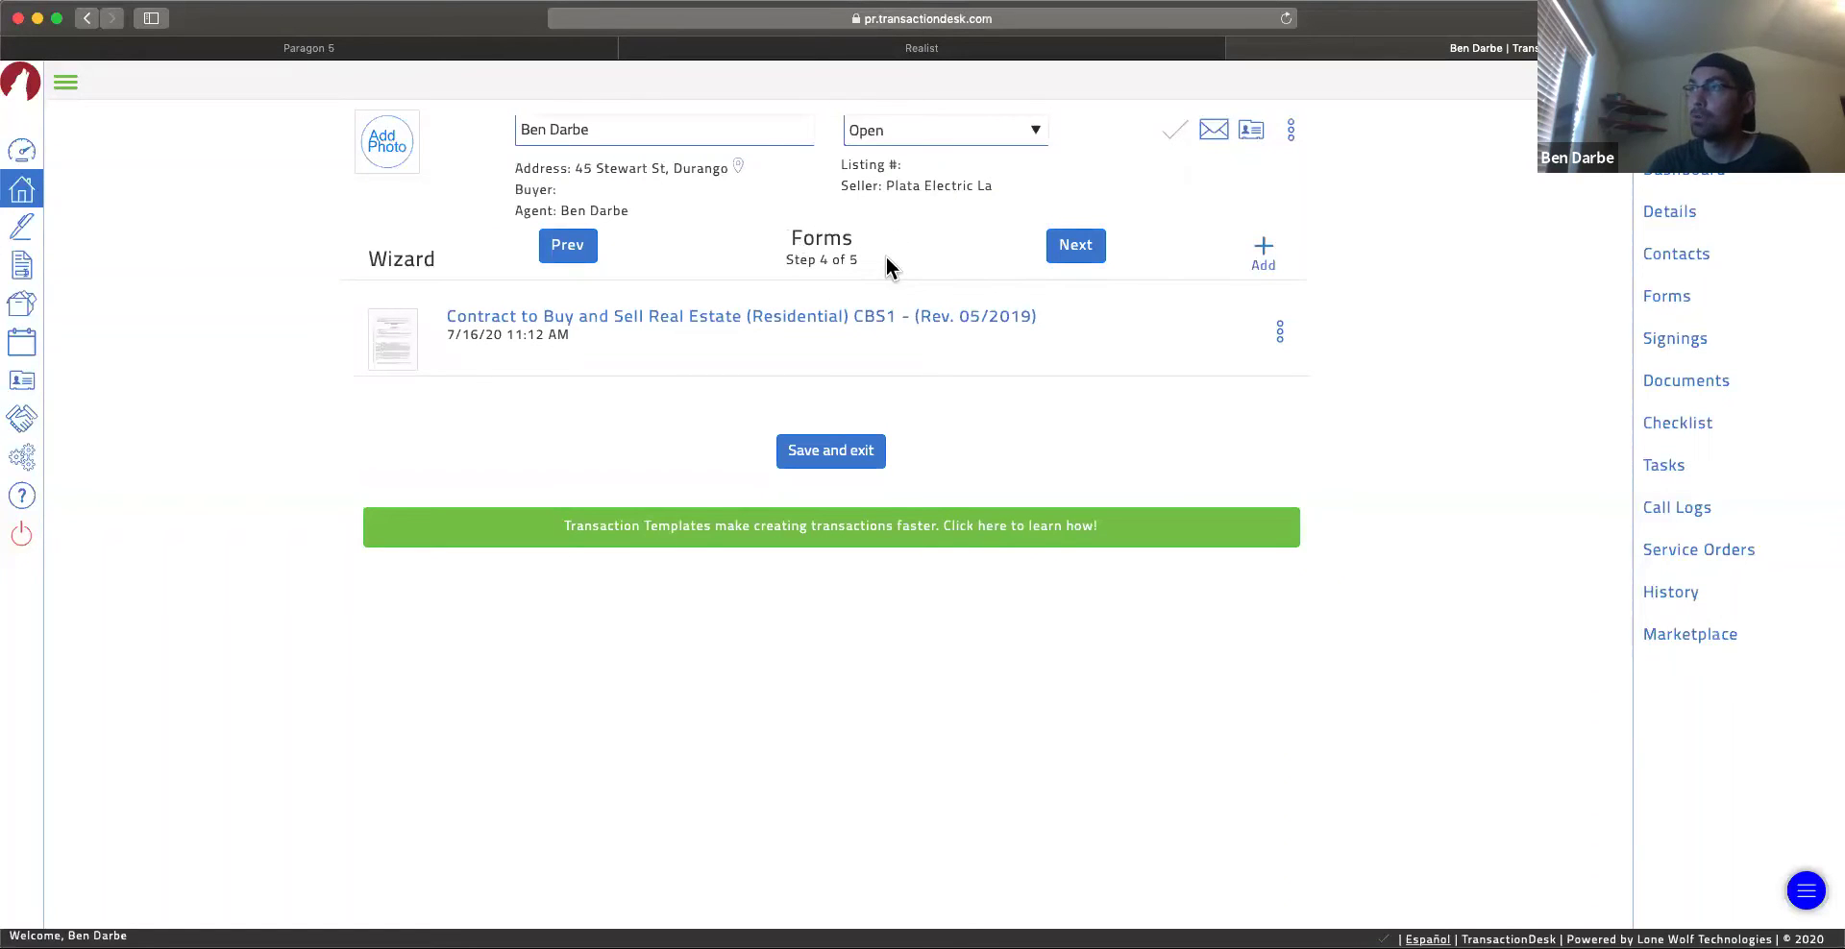
pyautogui.click(1081, 251)
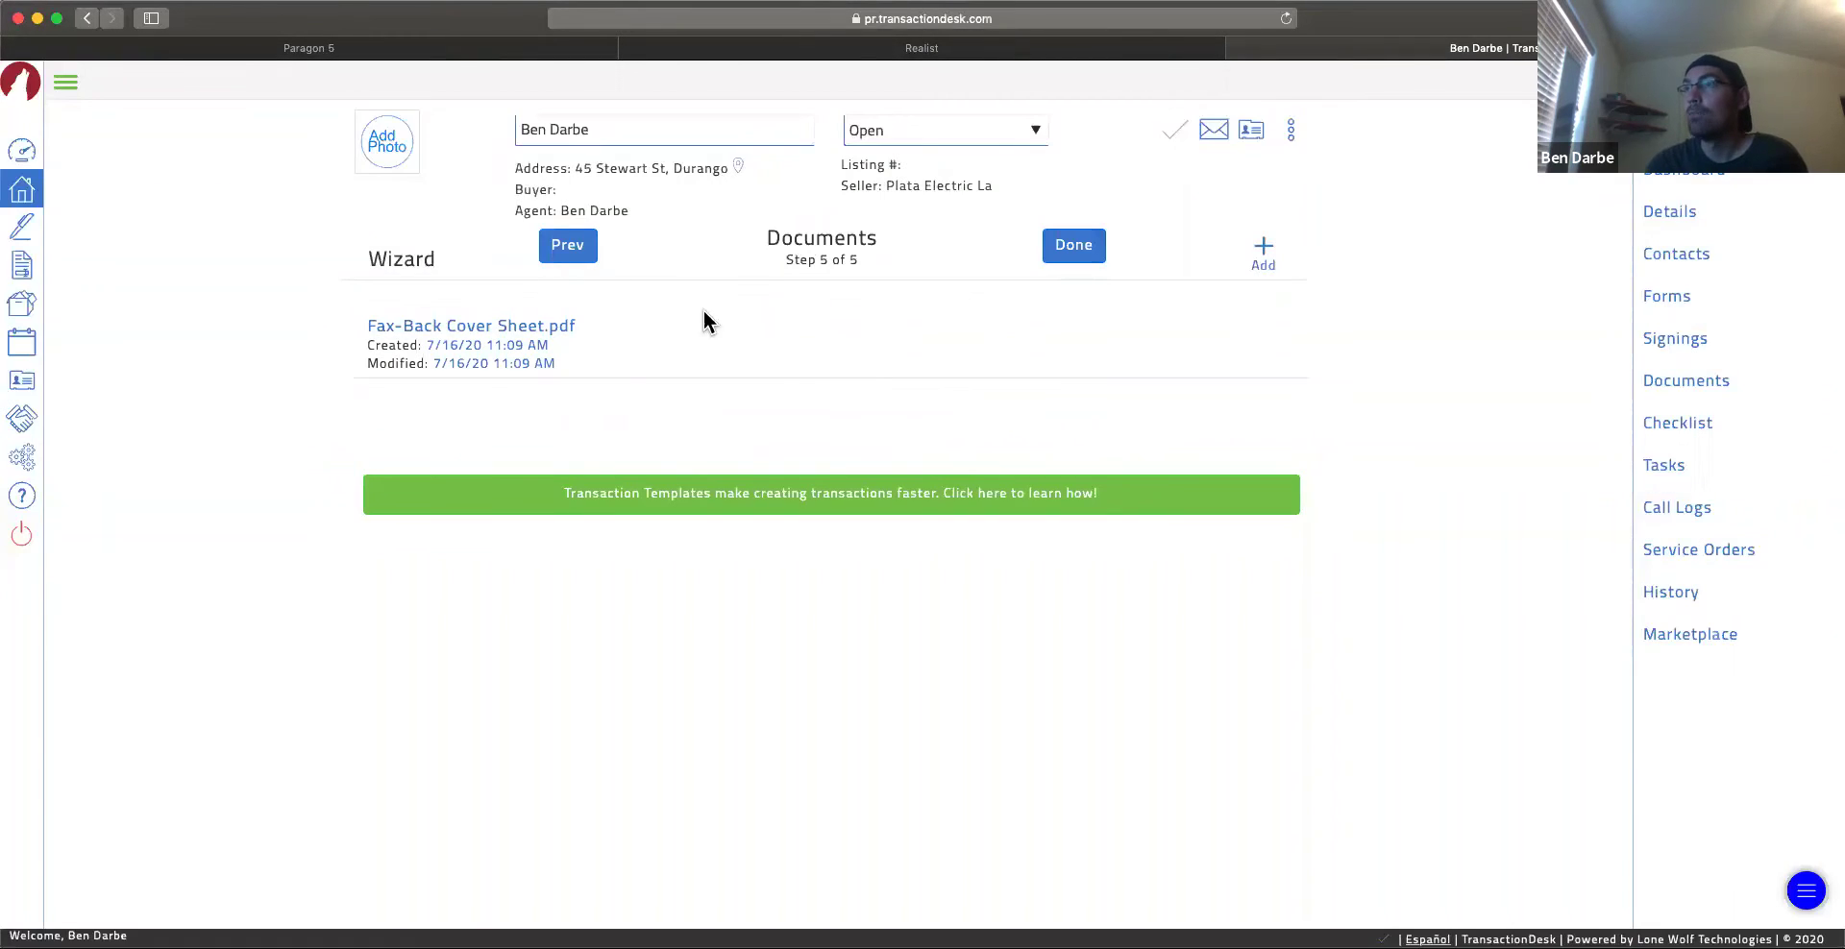
pyautogui.click(576, 250)
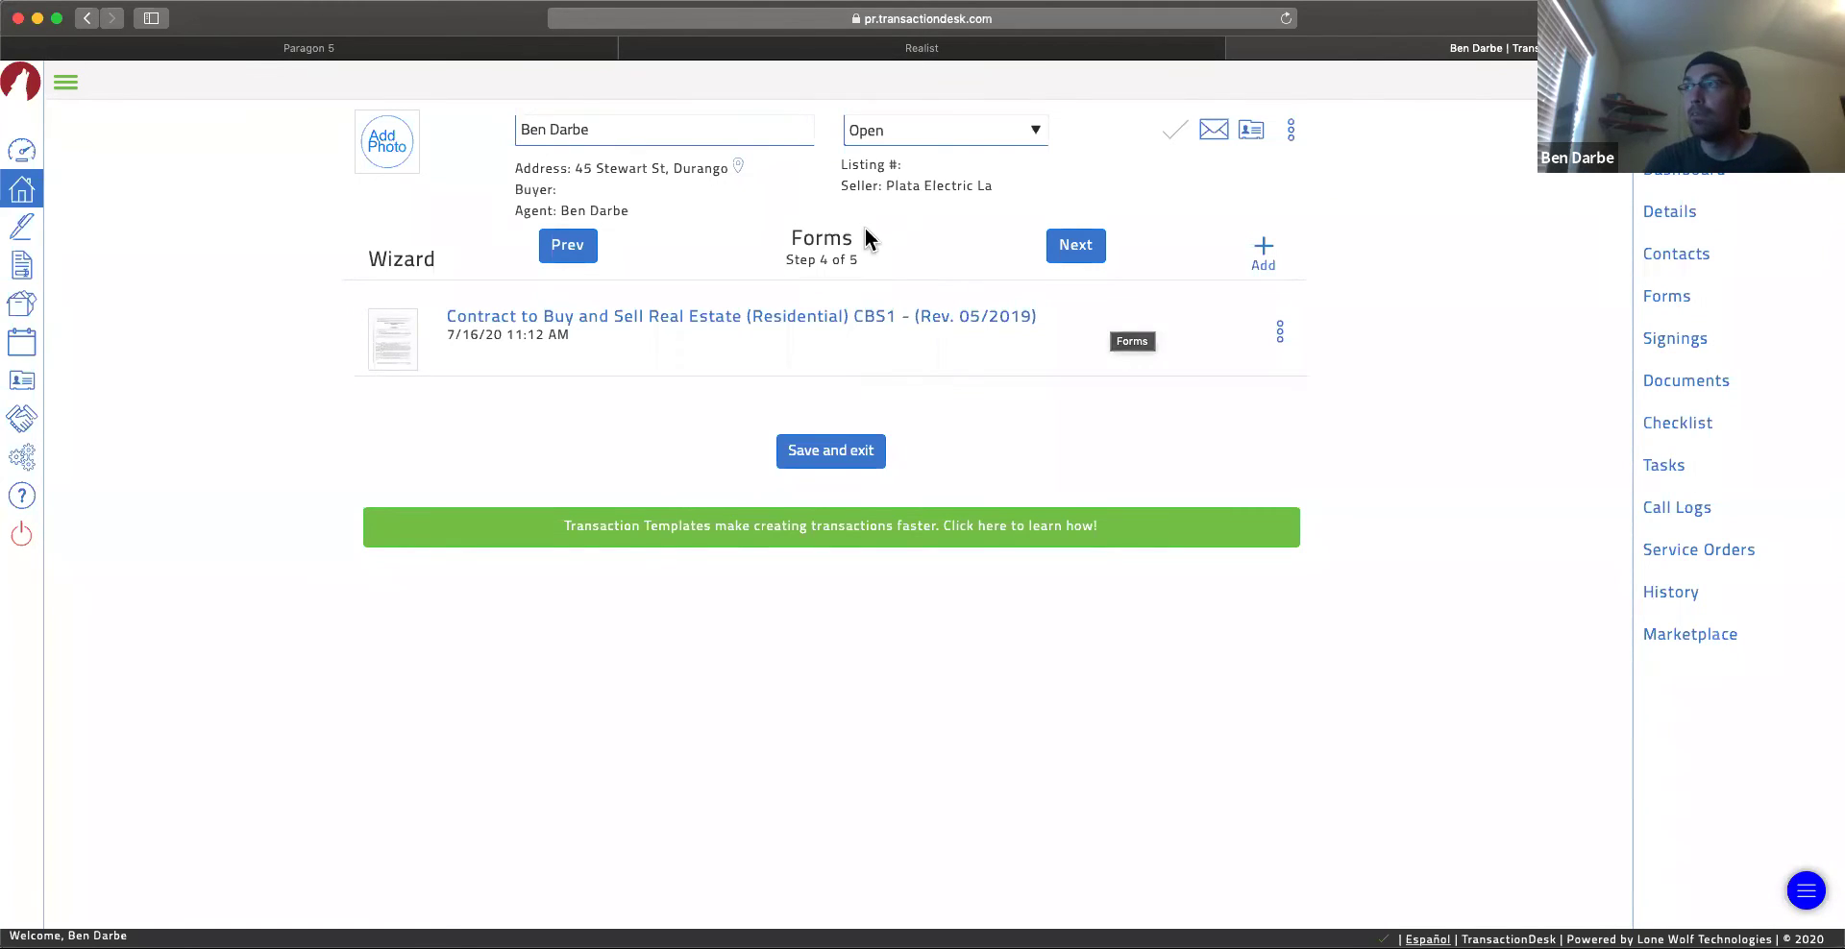
pyautogui.click(1069, 252)
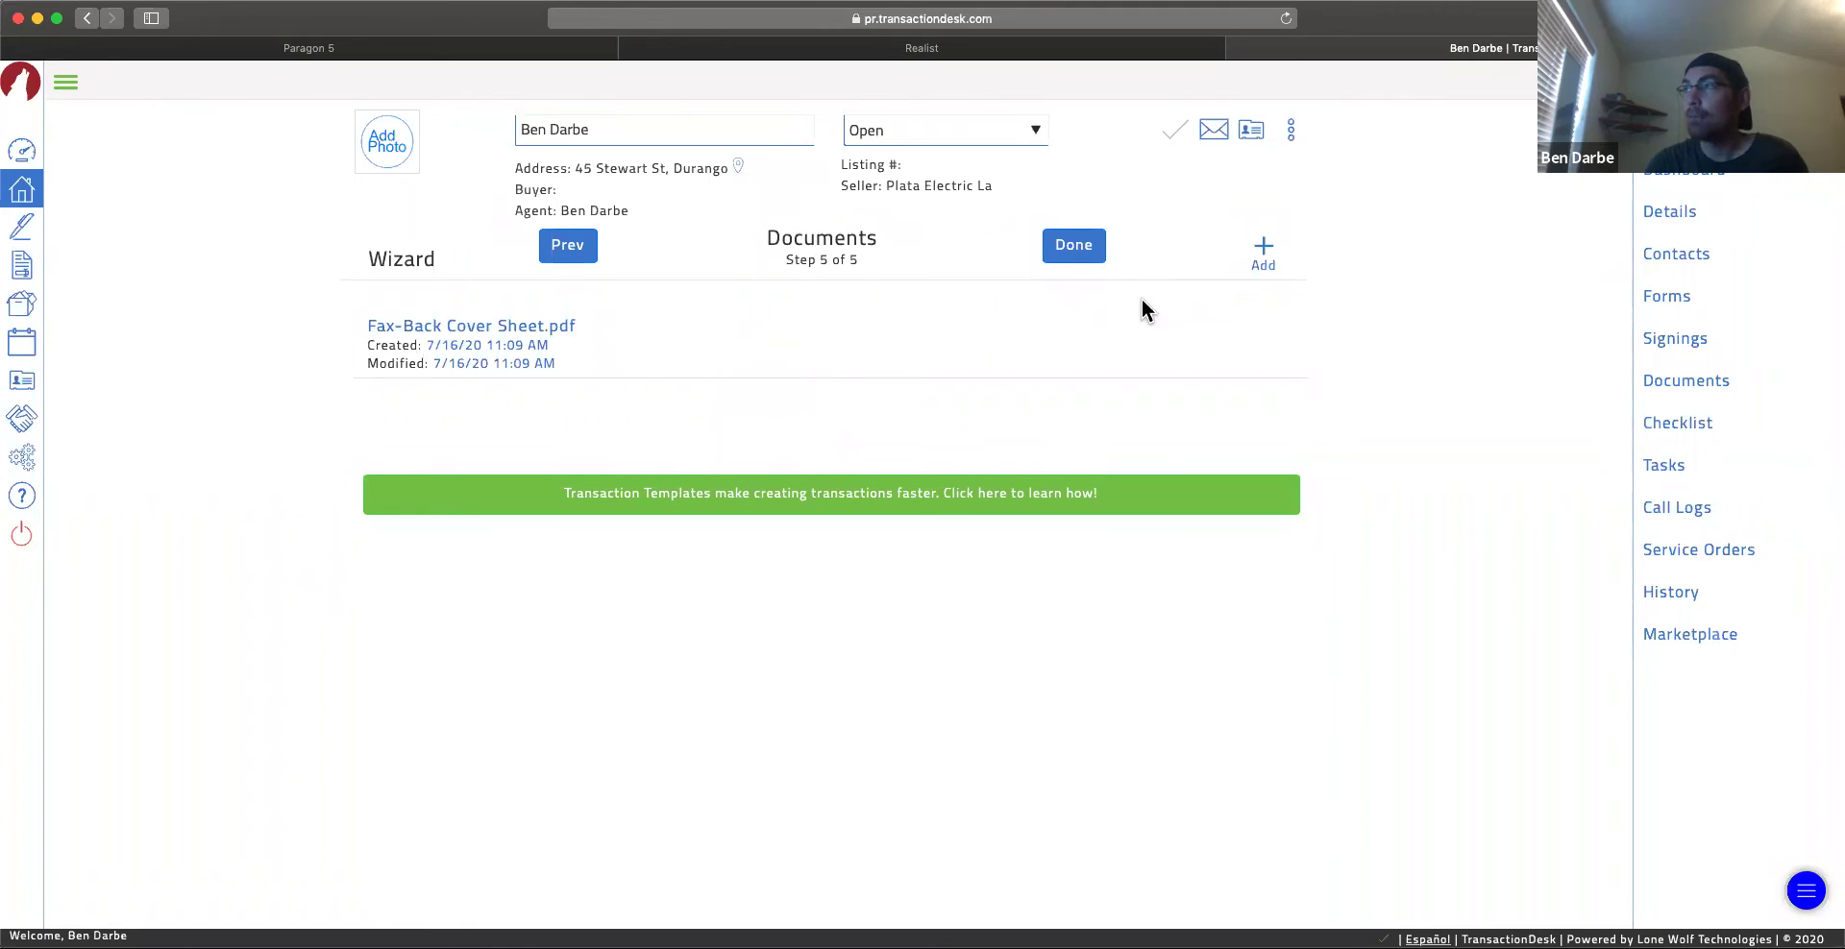
pyautogui.click(1076, 248)
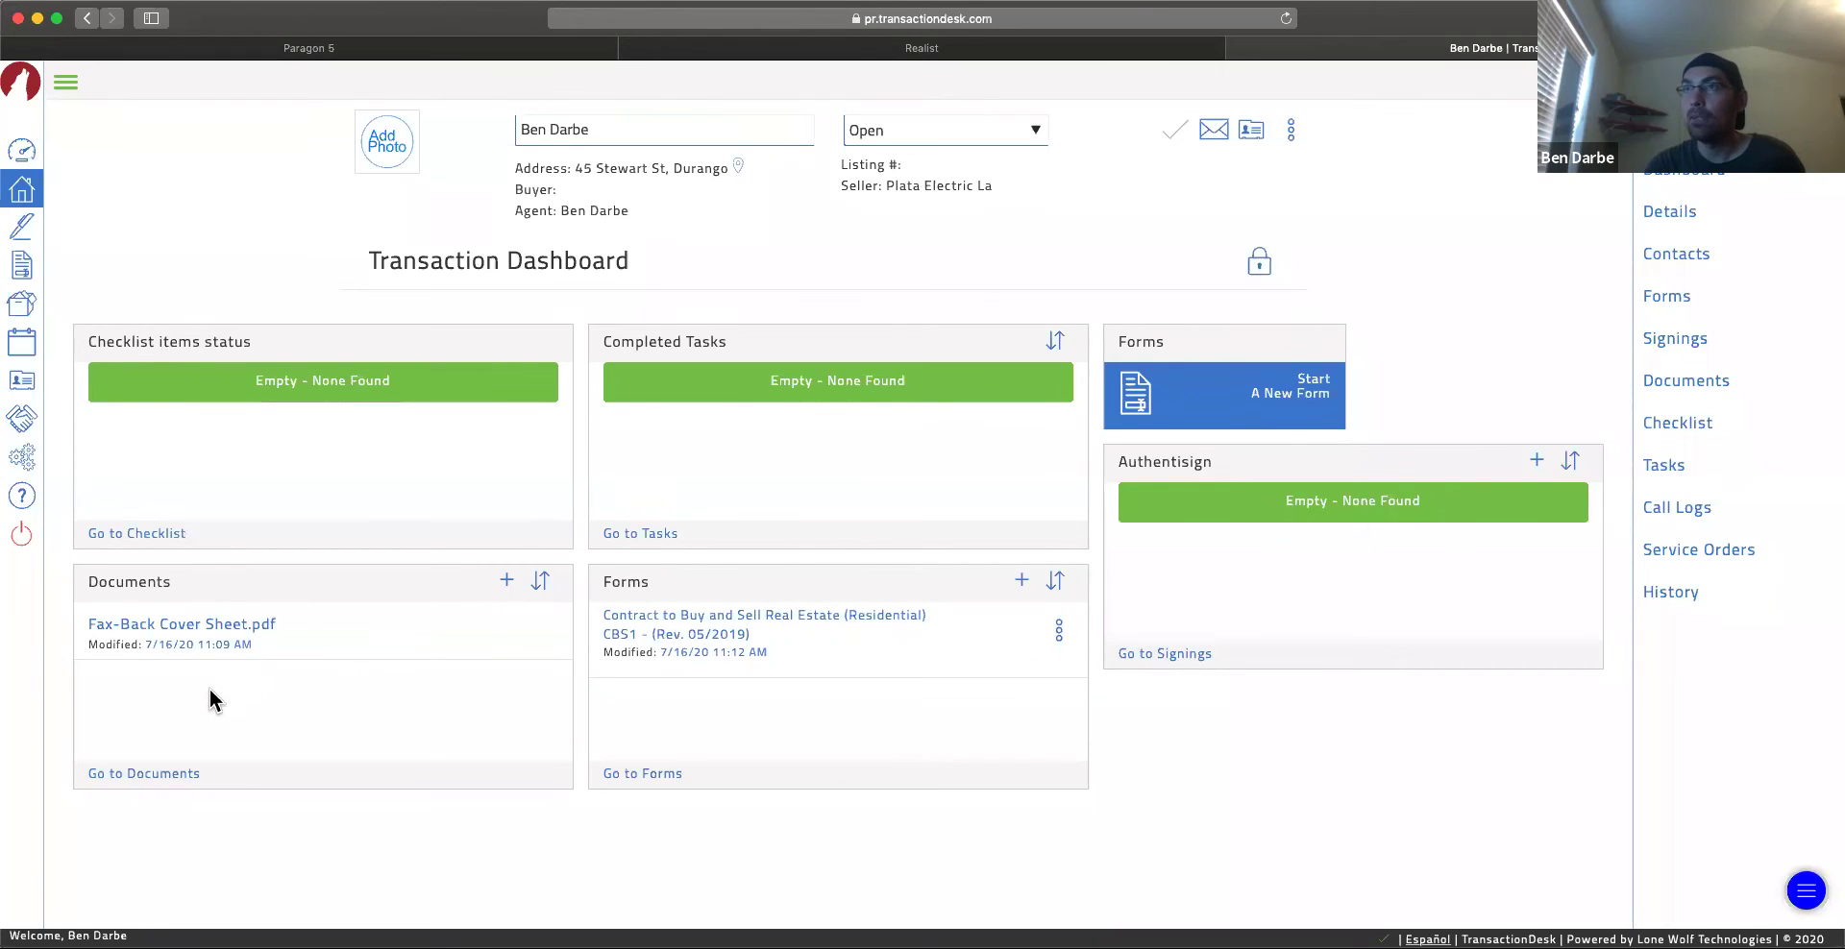
# Step: Unlock and relock the dashboard layout, then browse the transaction's forms, contacts, checklist and tasks
pyautogui.click(1265, 274)
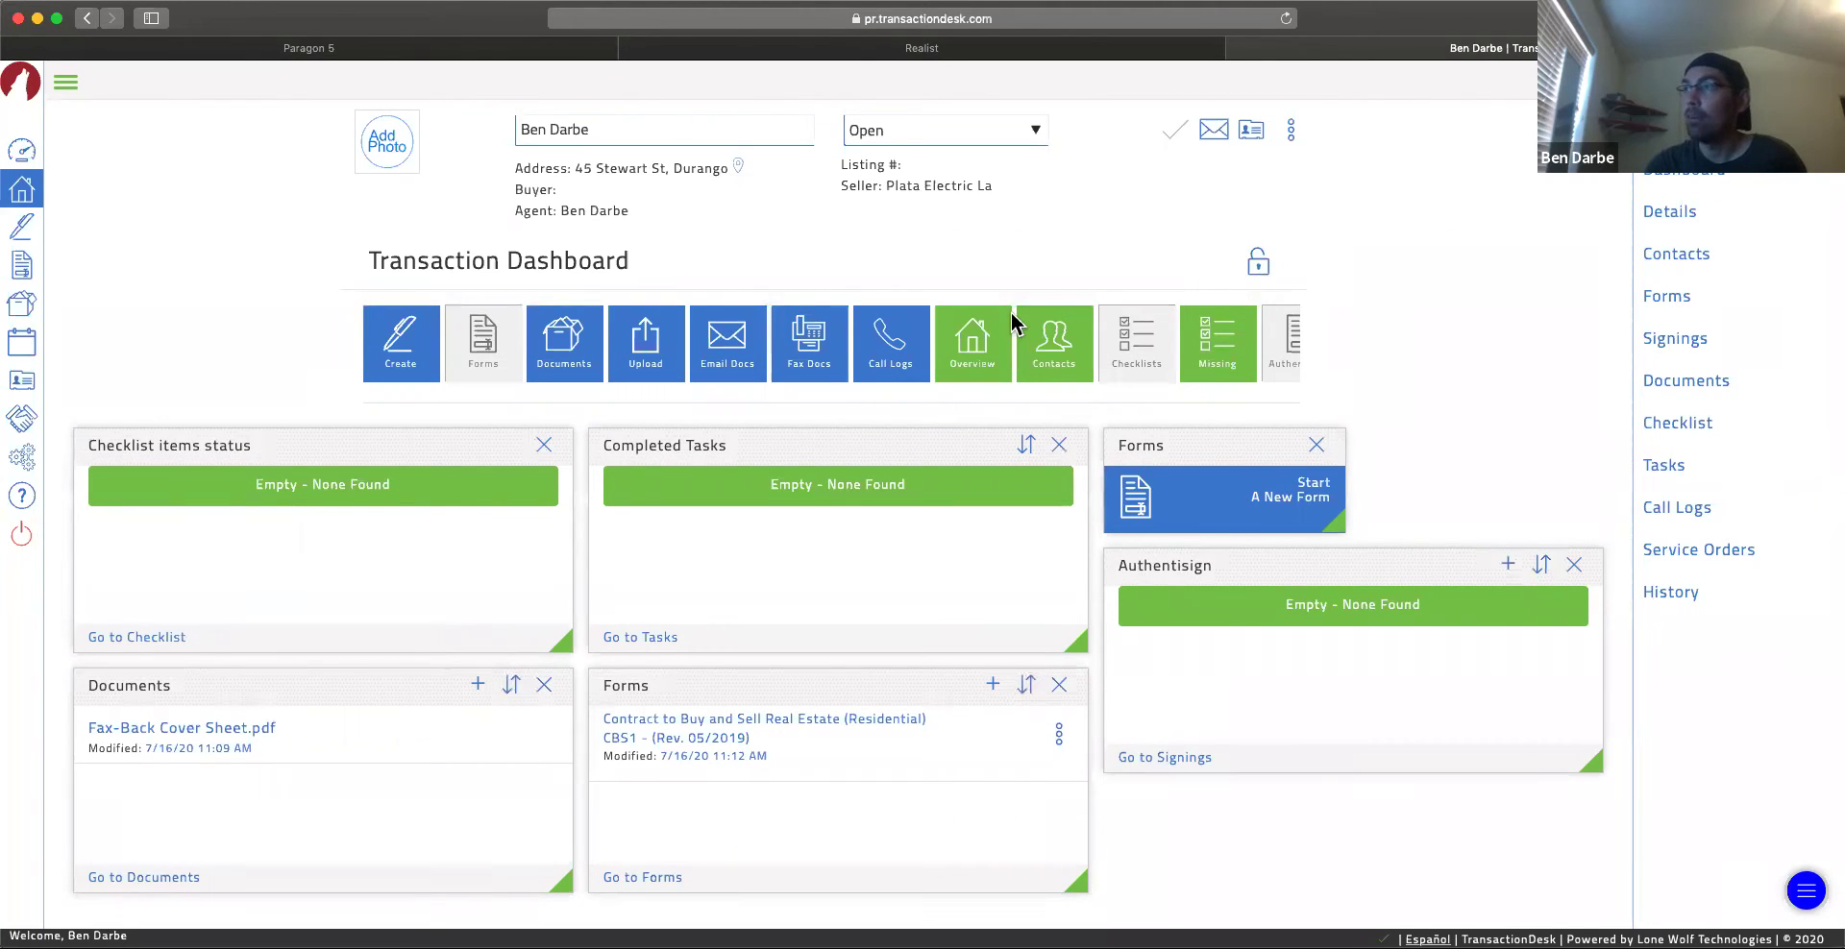
pyautogui.click(1258, 268)
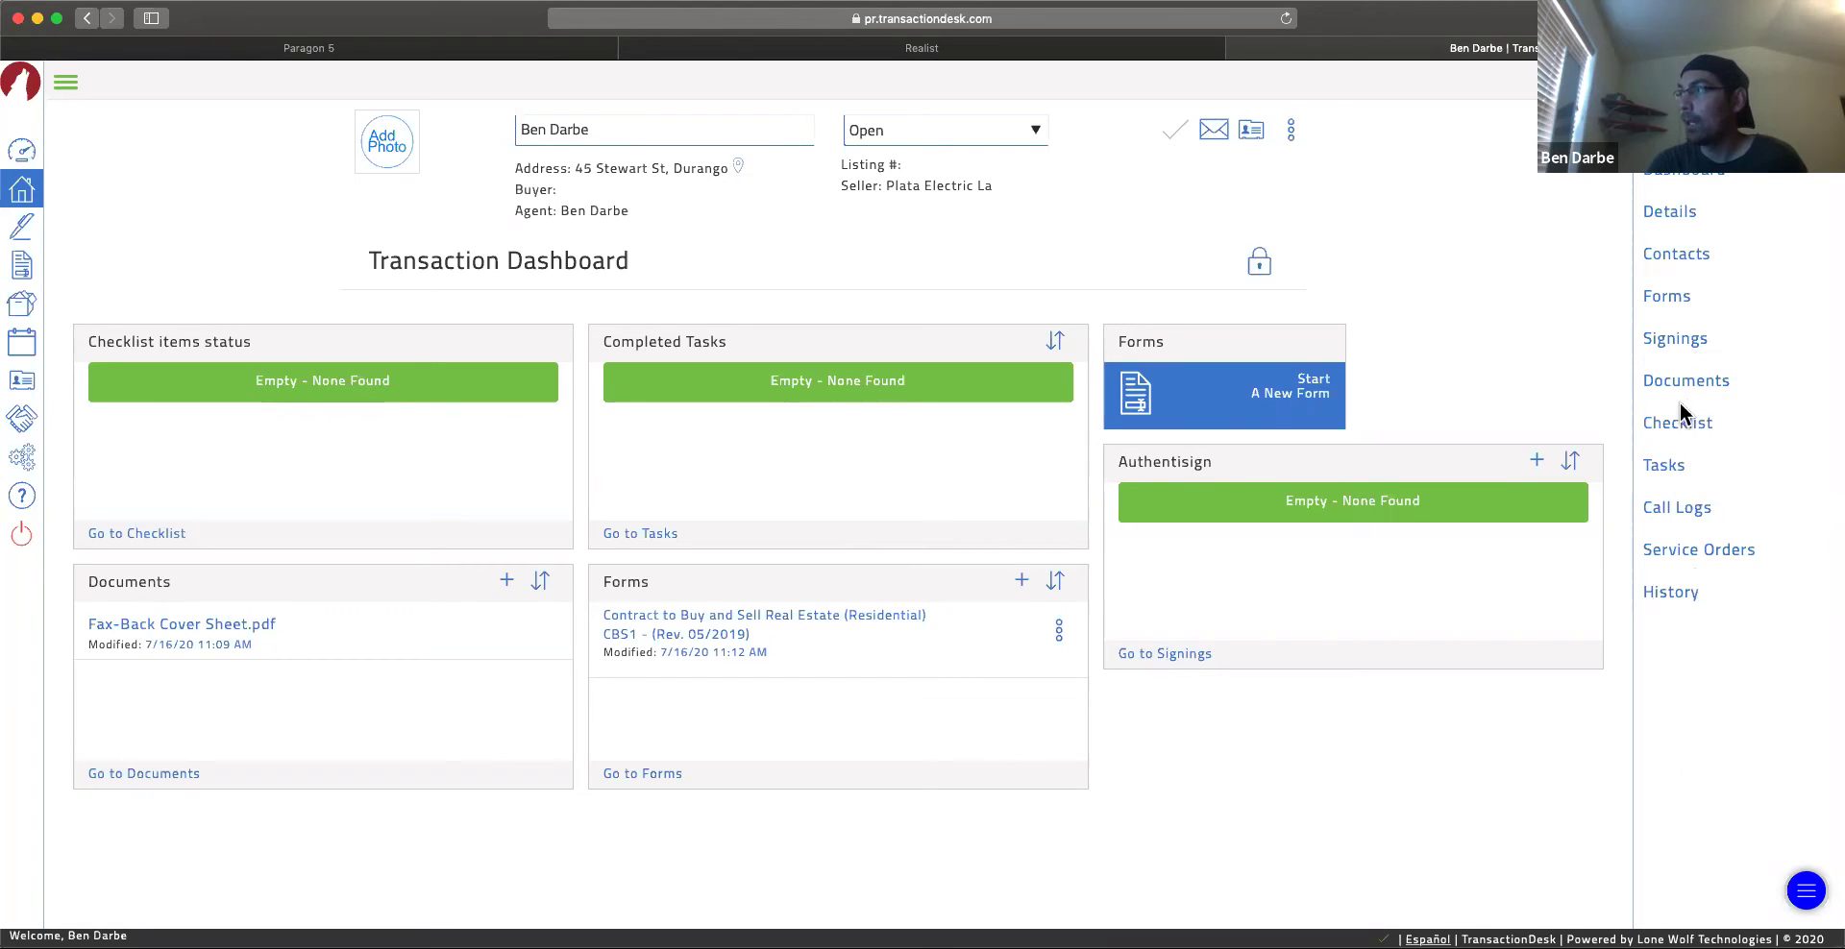
pyautogui.click(1670, 301)
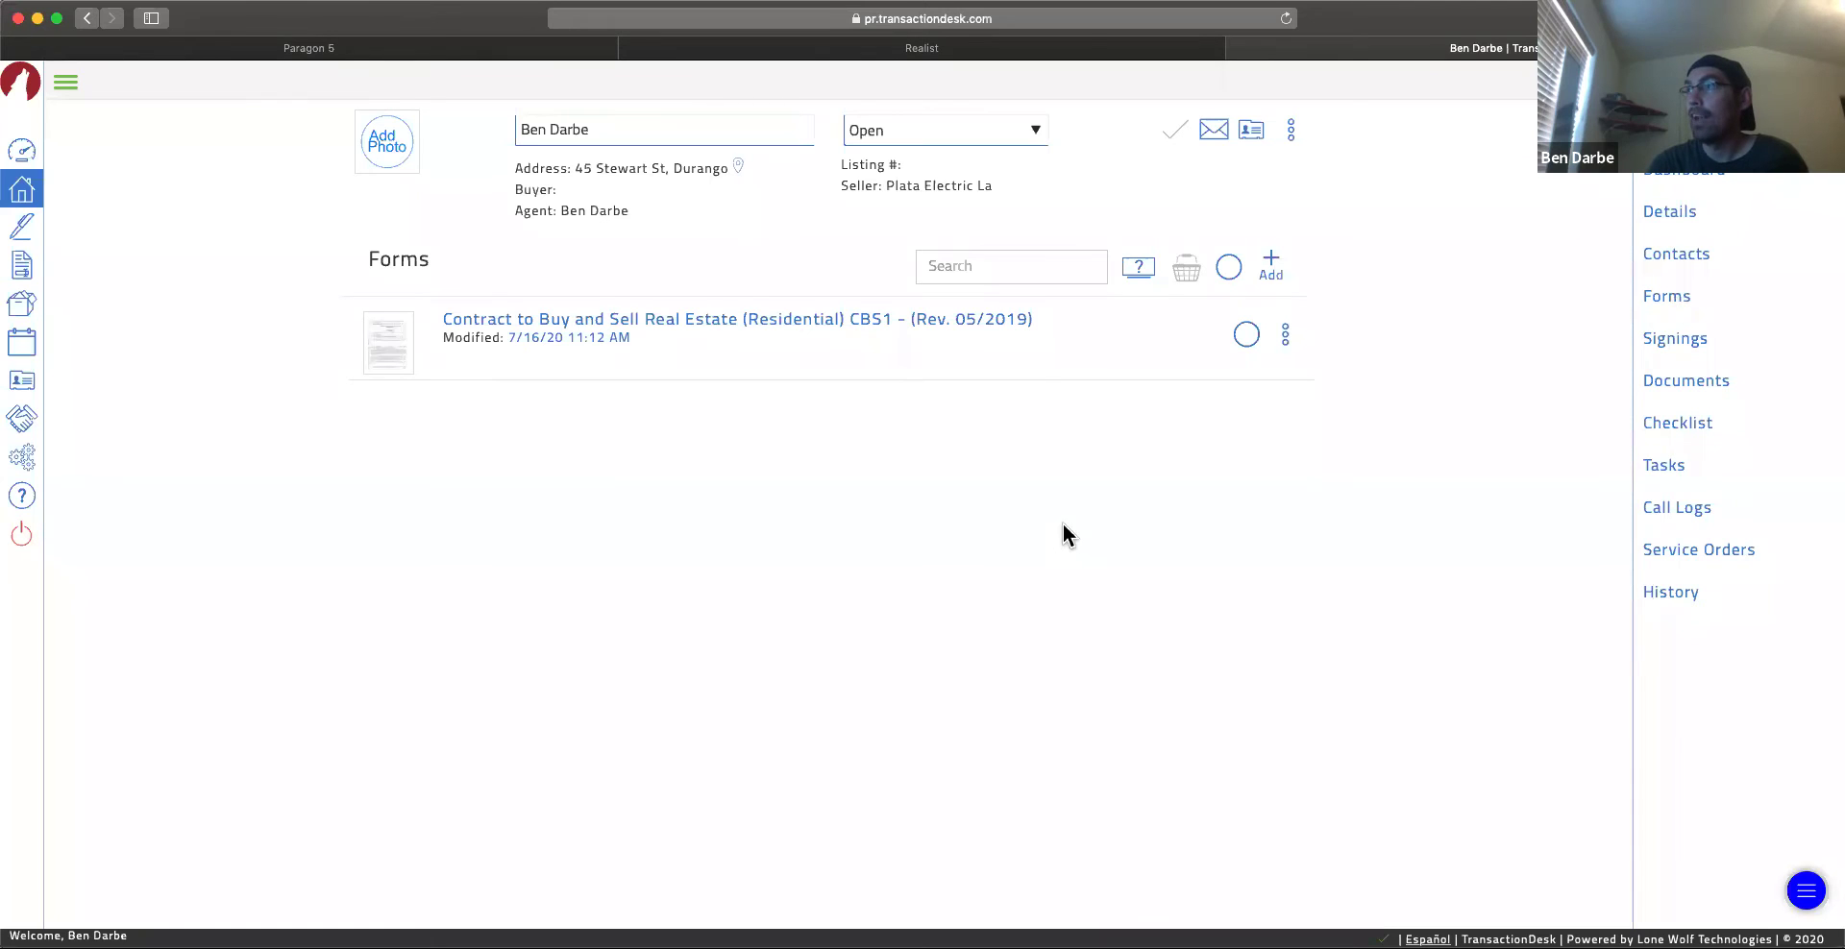
pyautogui.click(1677, 255)
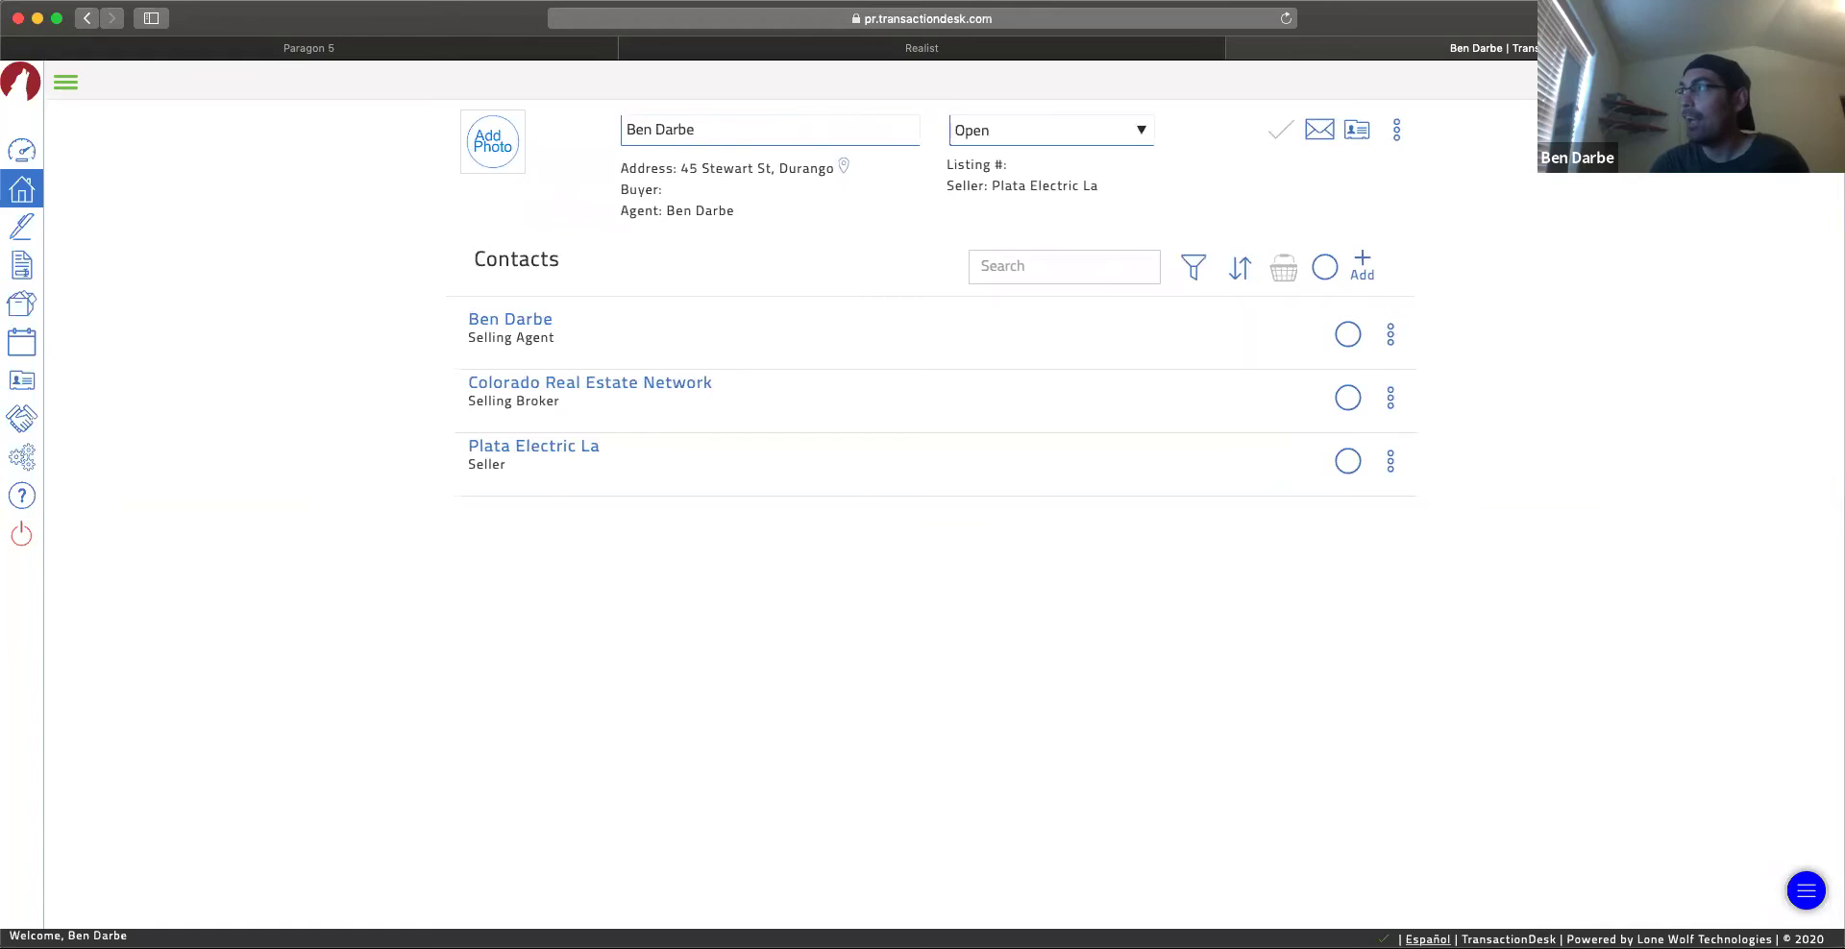
pyautogui.moveTo(1713, 256)
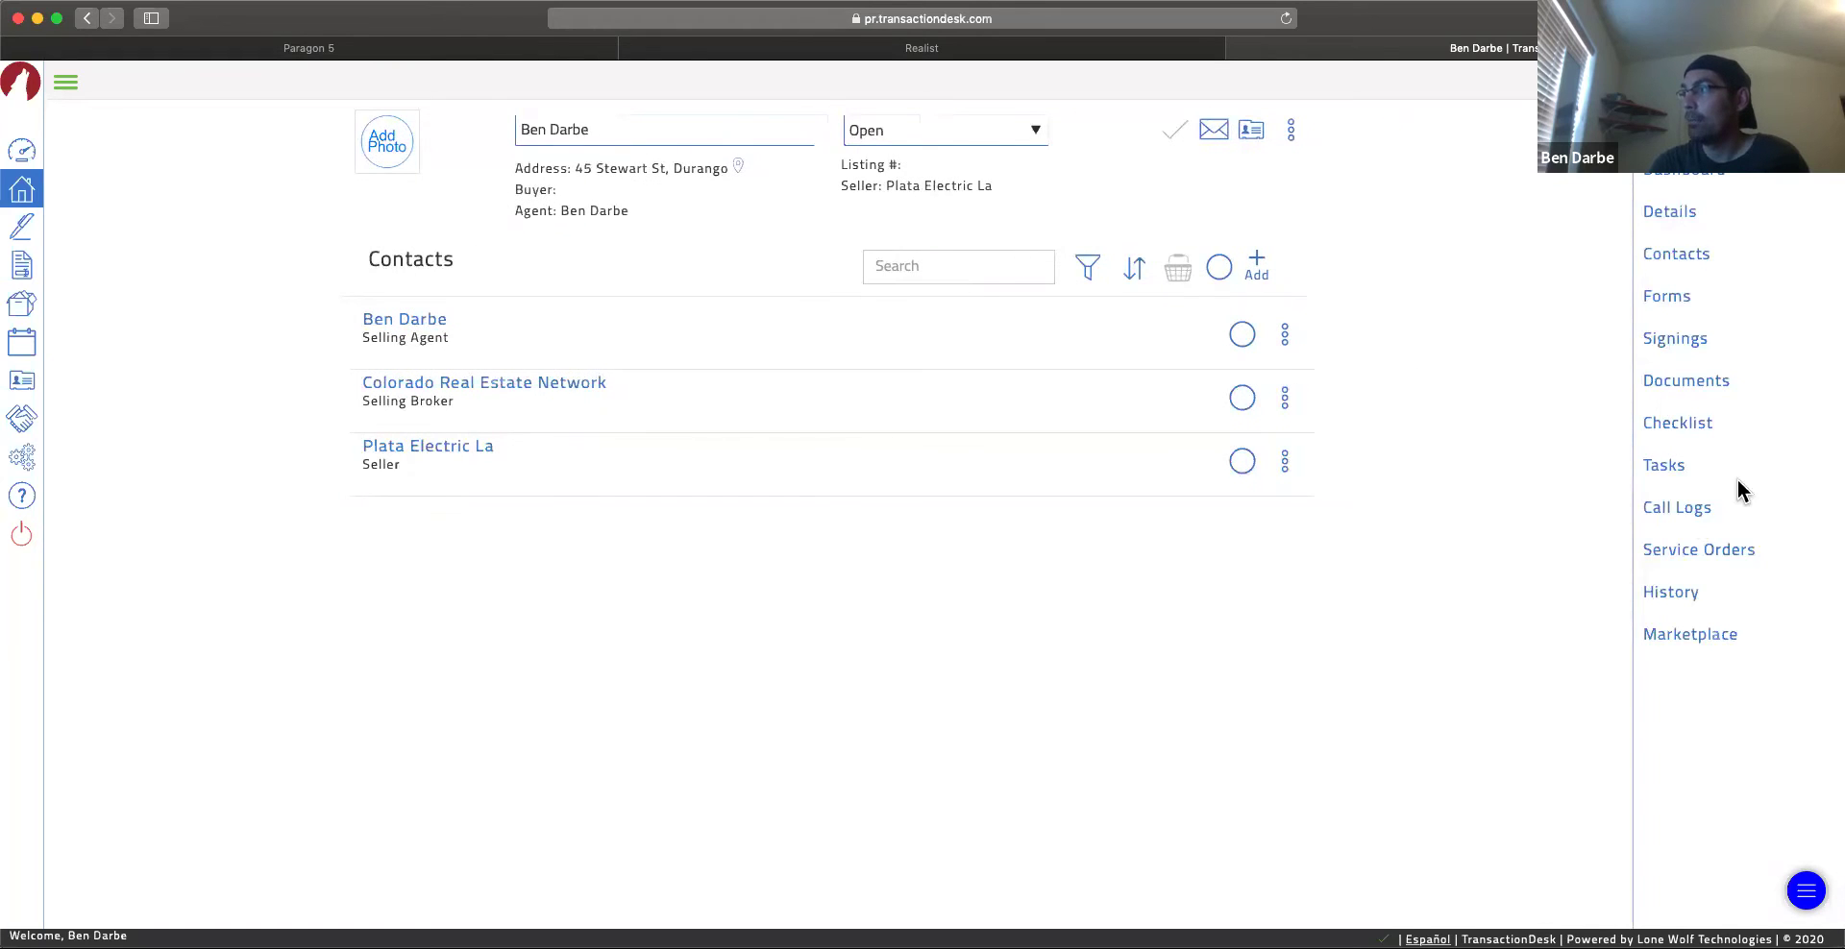
pyautogui.click(1671, 435)
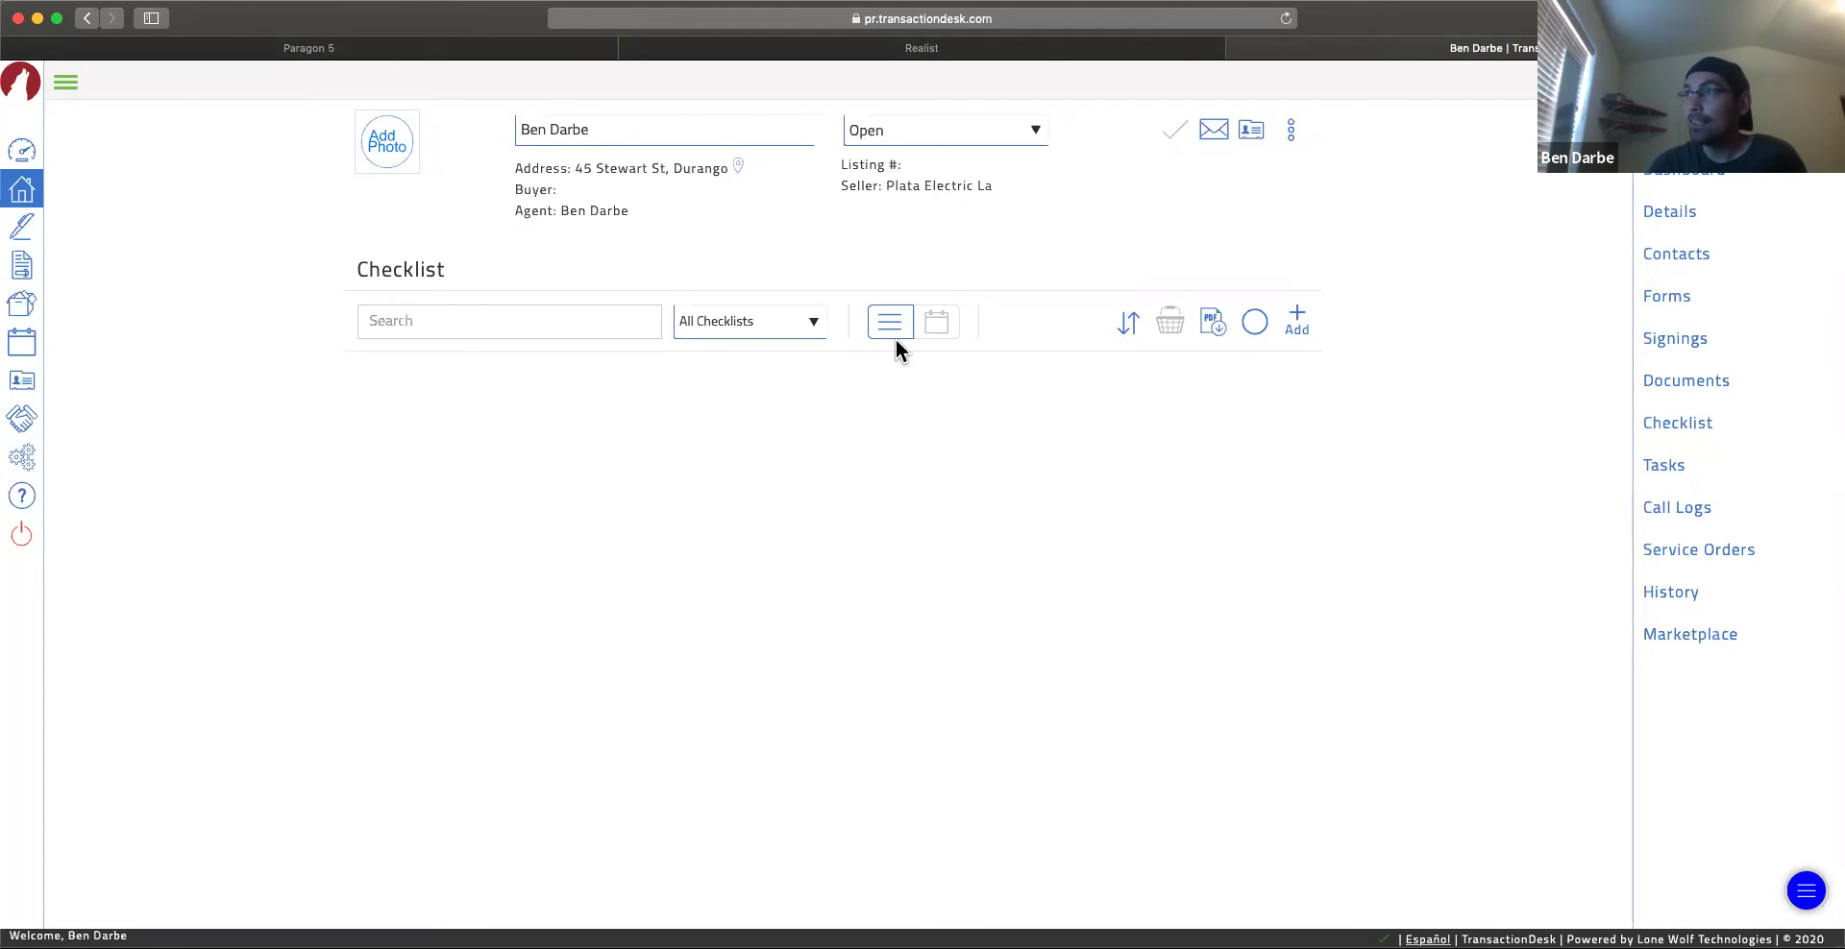
pyautogui.click(1669, 471)
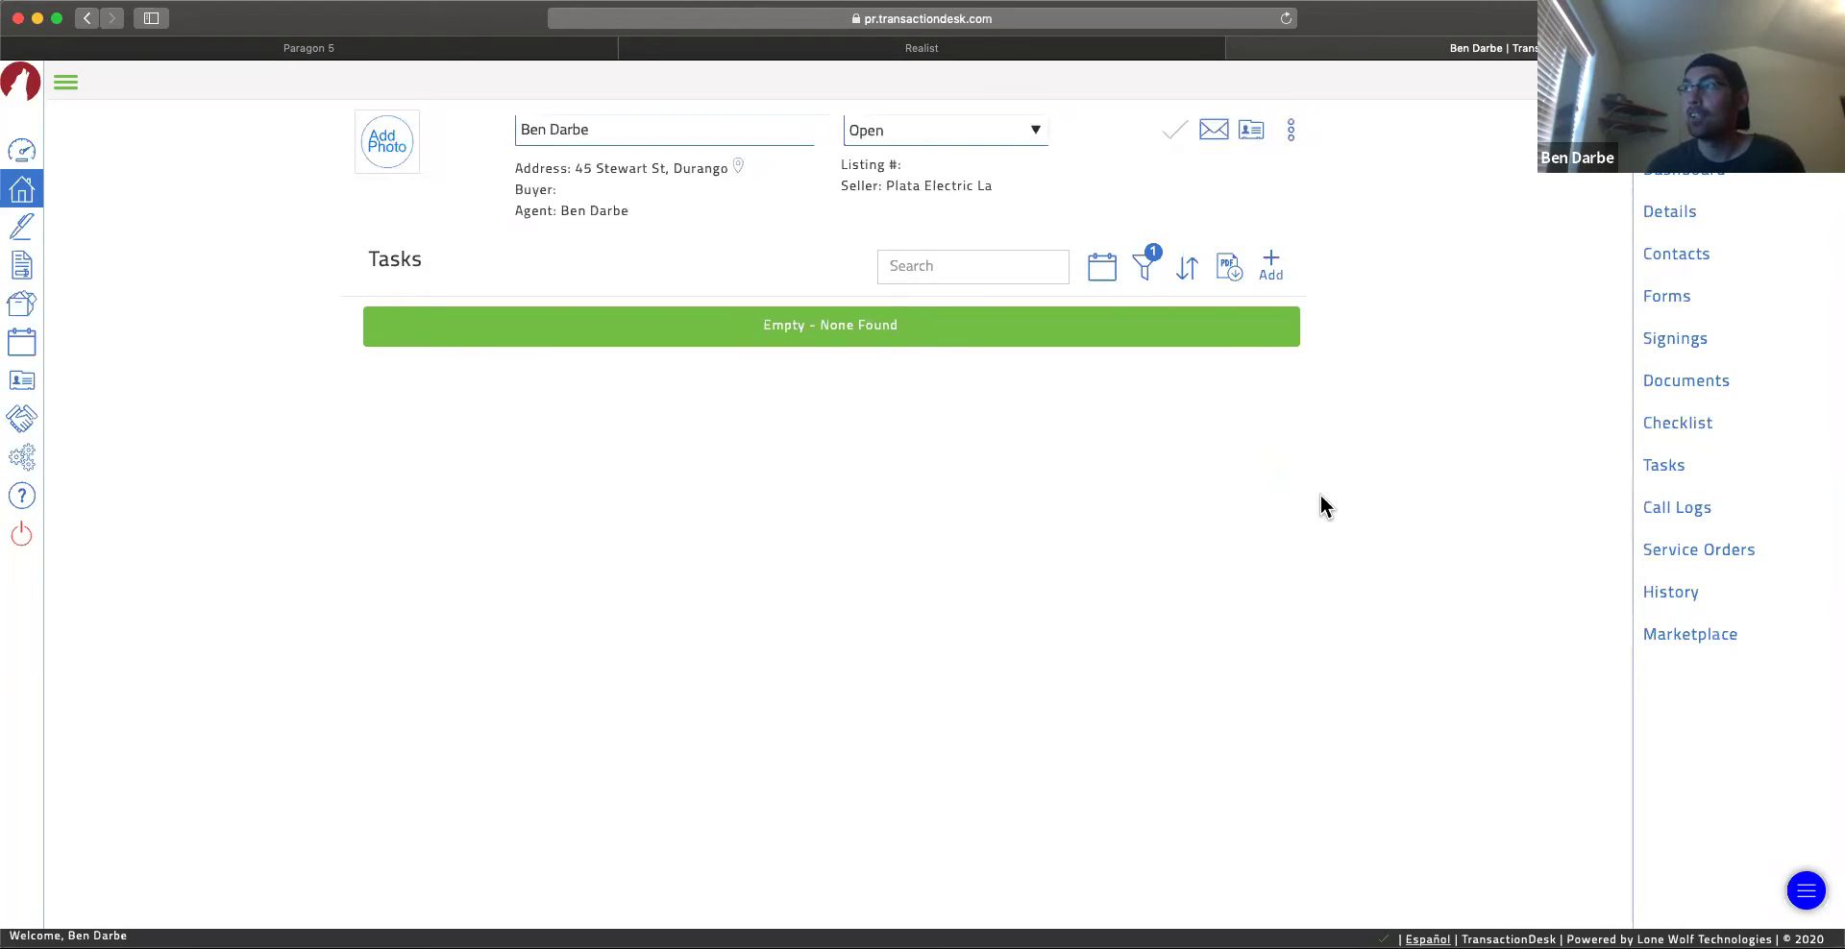
# Step: Start adding a new document, cancel the upload, and return to the dashboard overview
pyautogui.click(1691, 382)
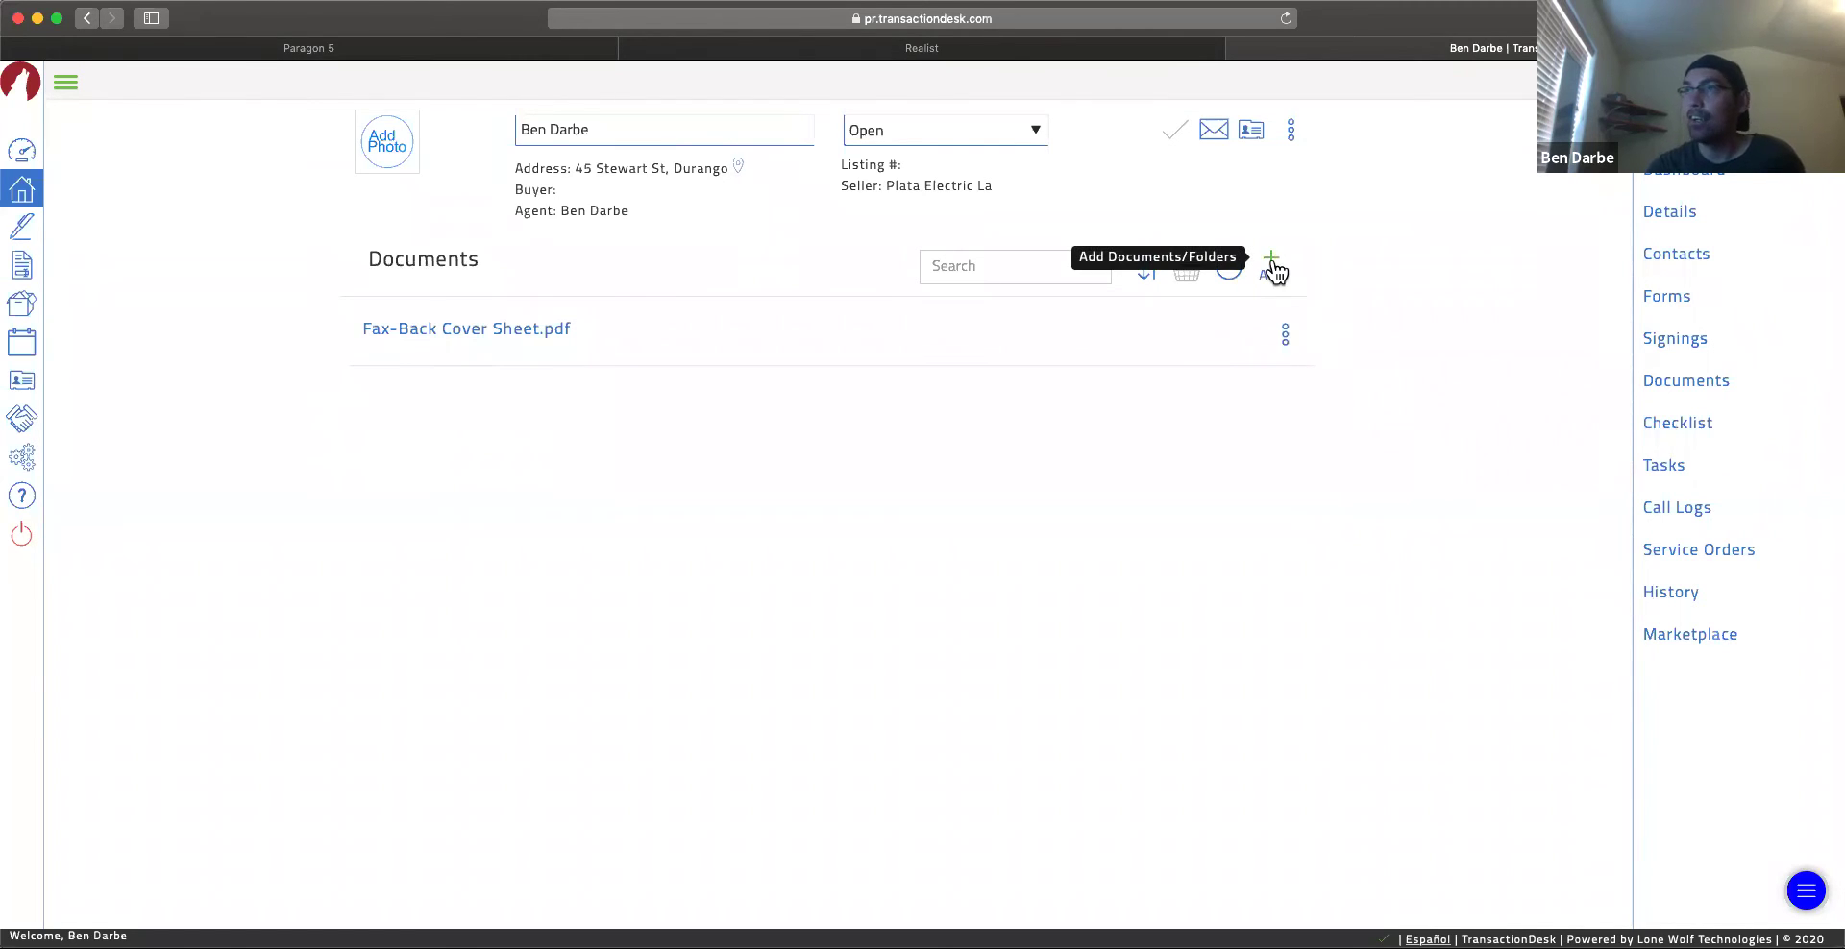
pyautogui.click(1272, 269)
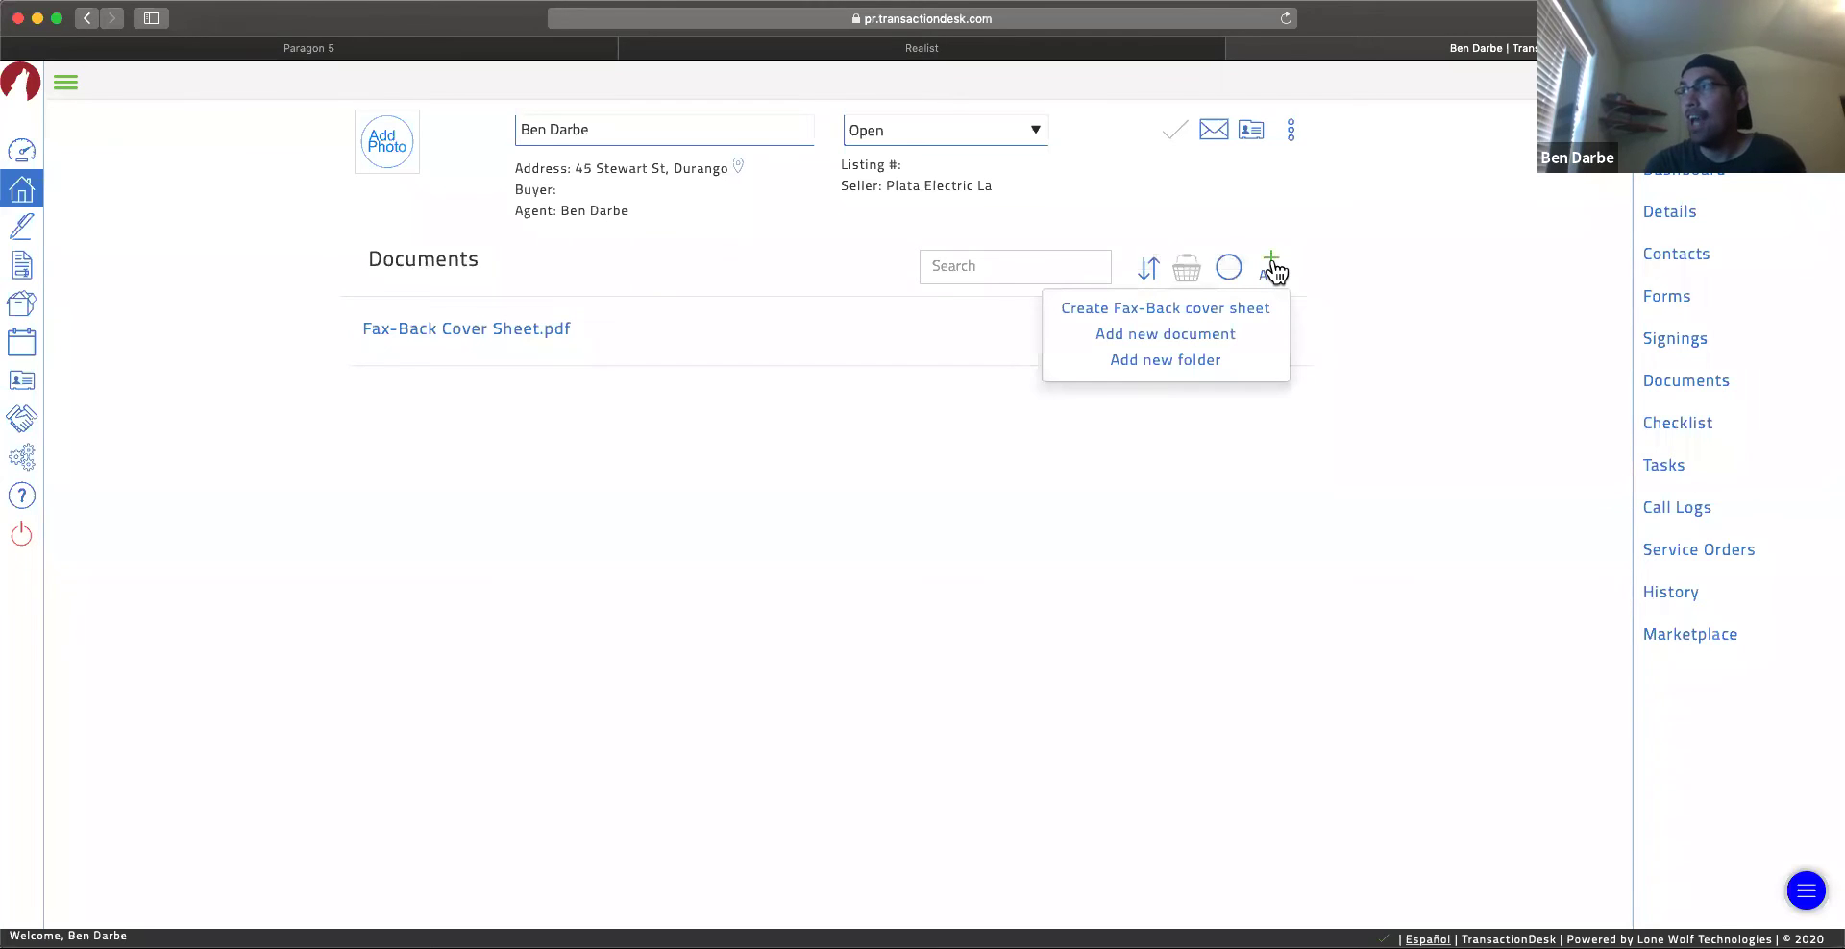
pyautogui.click(1210, 343)
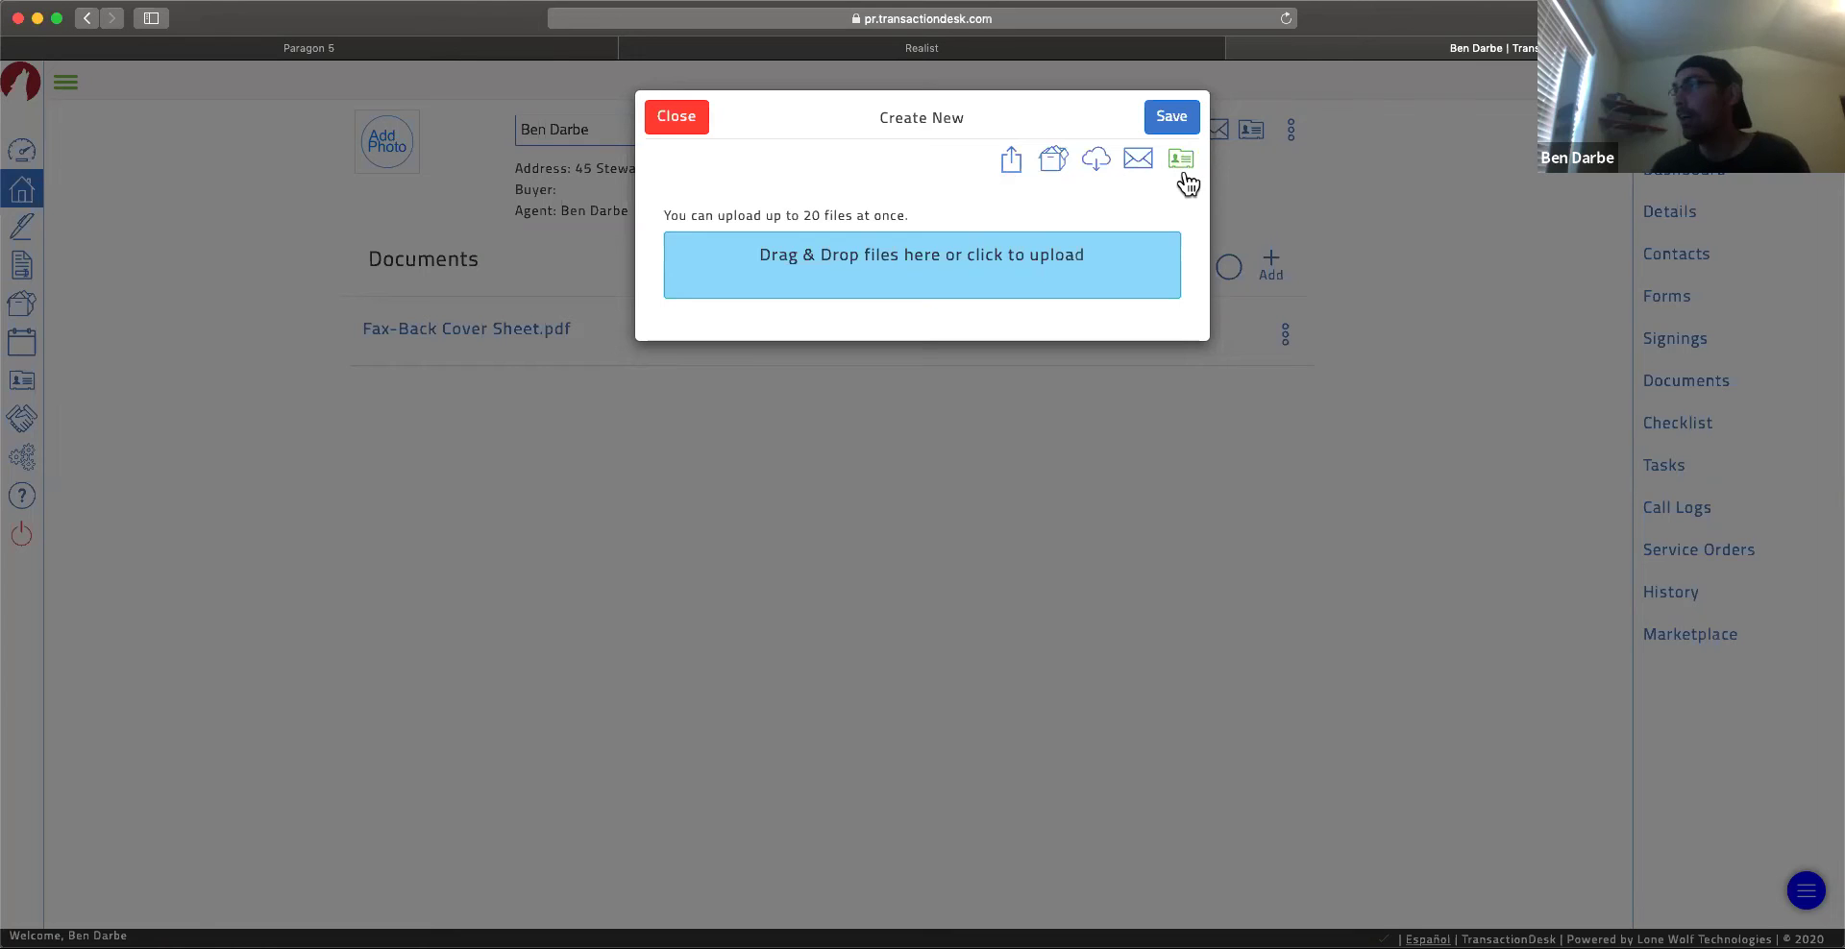
pyautogui.click(677, 117)
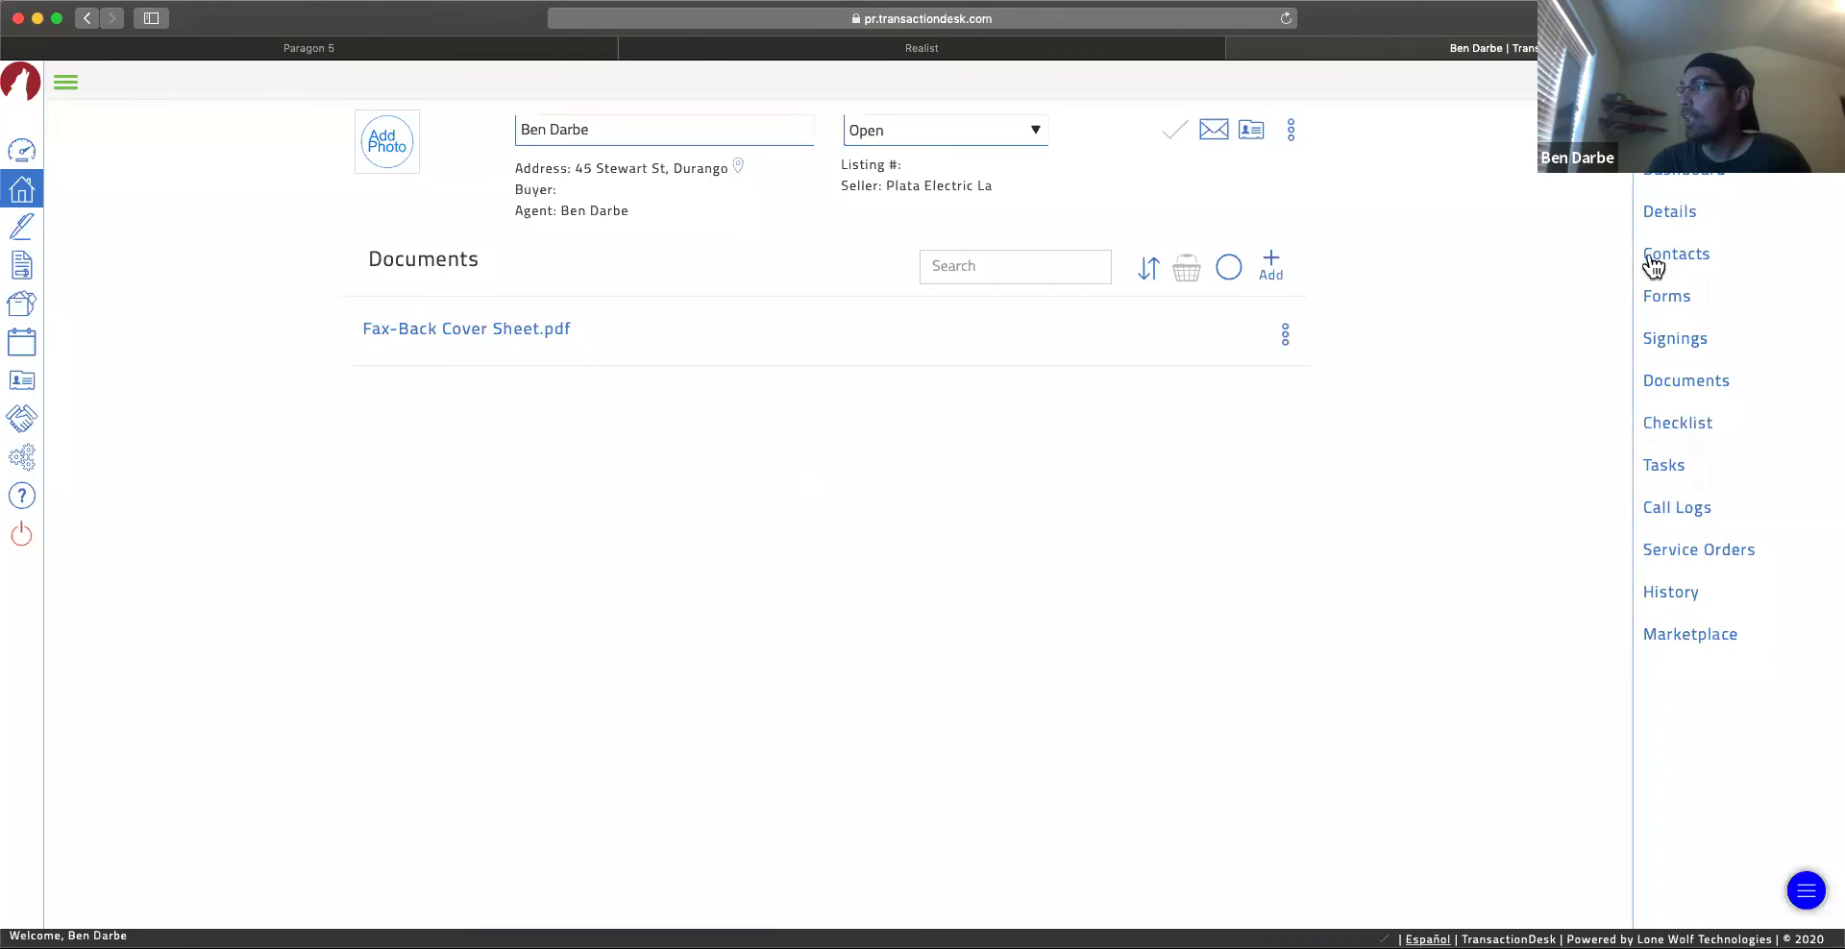
pyautogui.click(1681, 185)
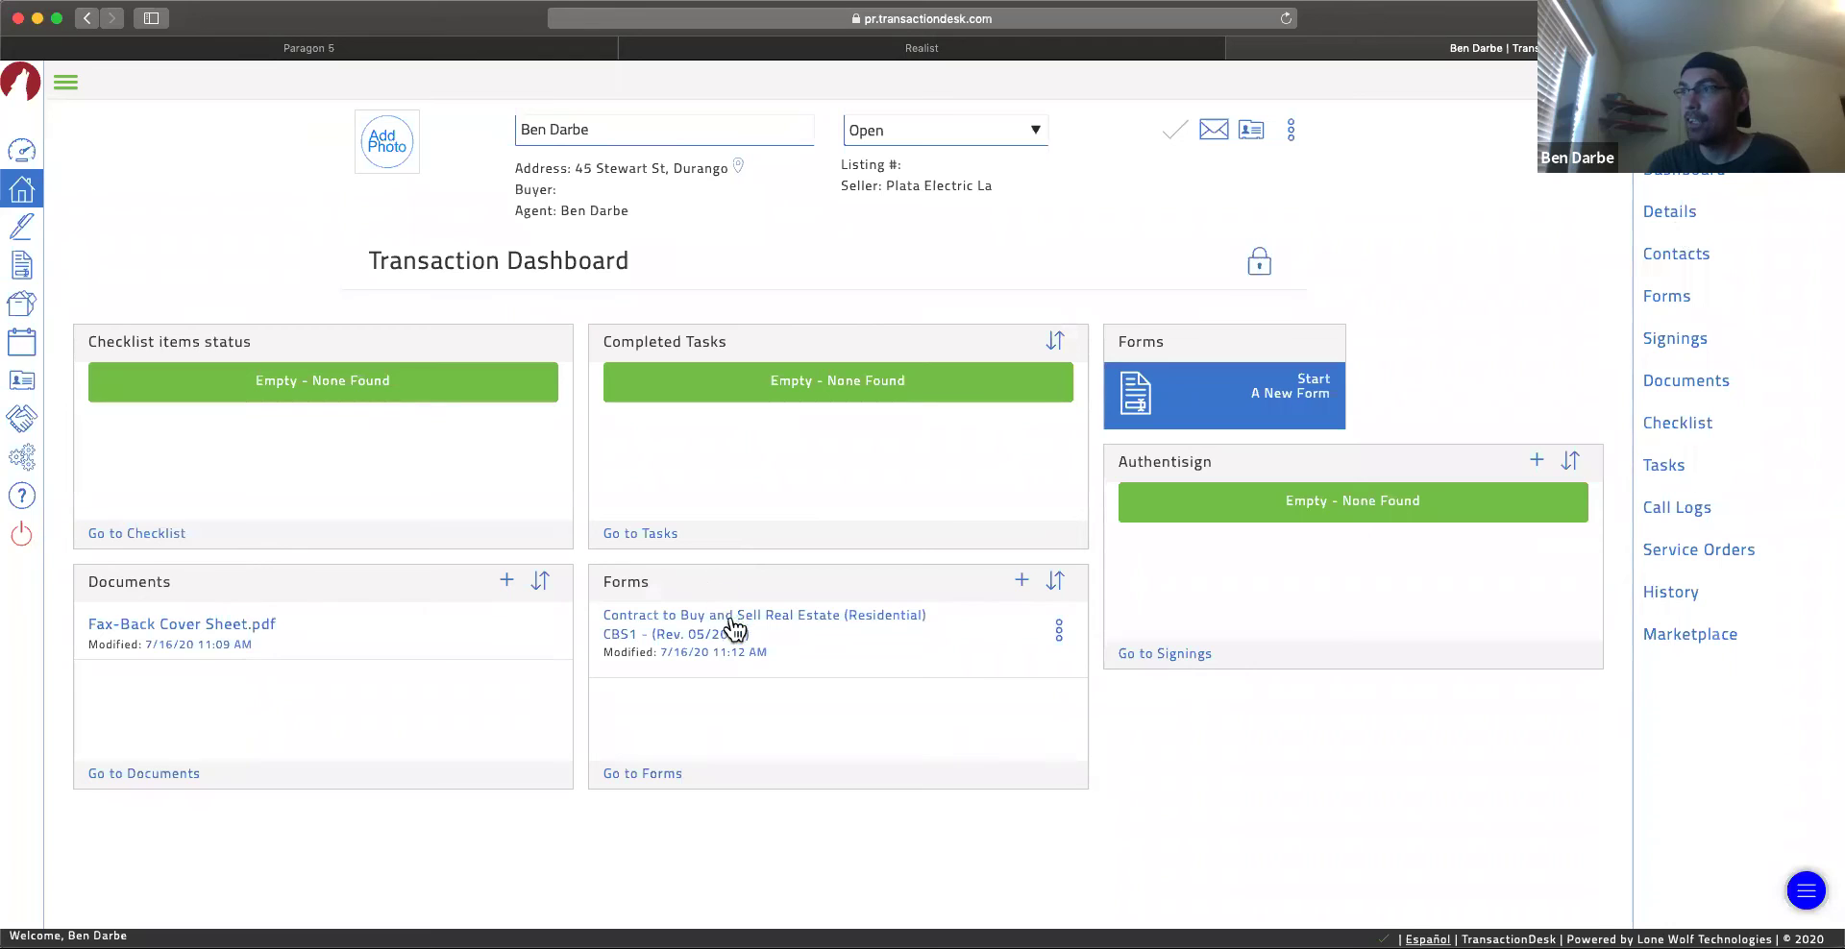
# Step: Open the CBS1 Contract to Buy and Sell Real Estate form and scroll its pre-filled pages
pyautogui.click(721, 630)
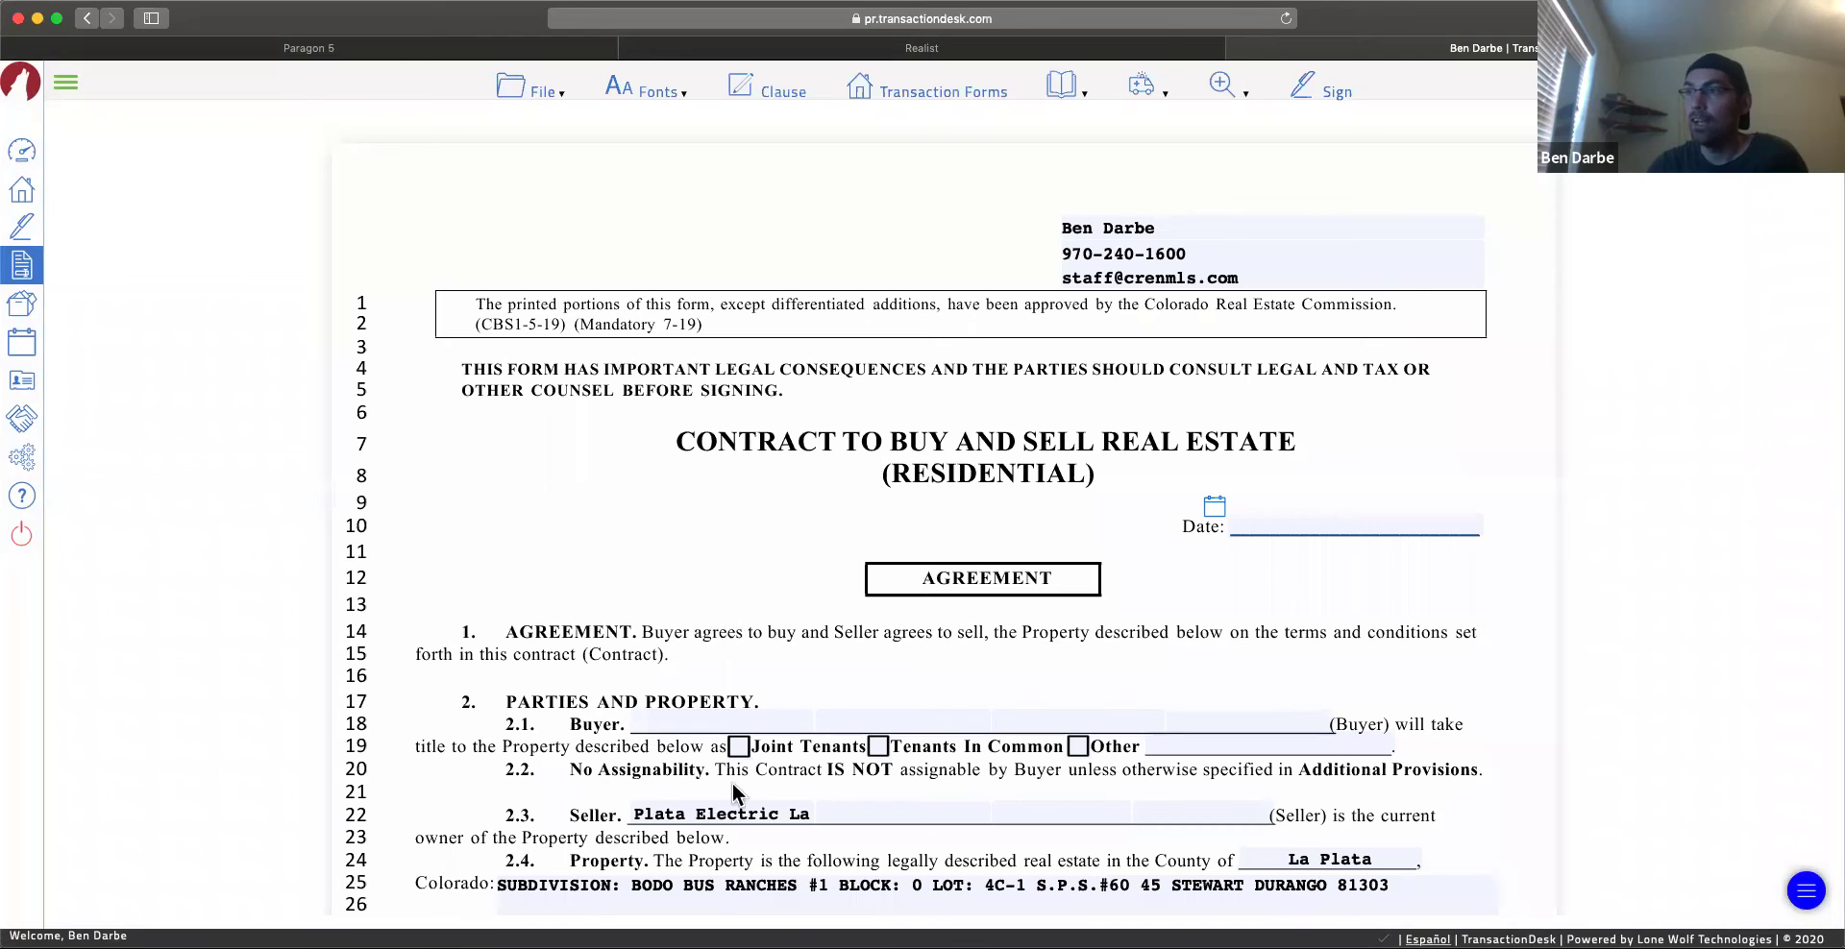
pyautogui.scroll(-3, 528, 753)
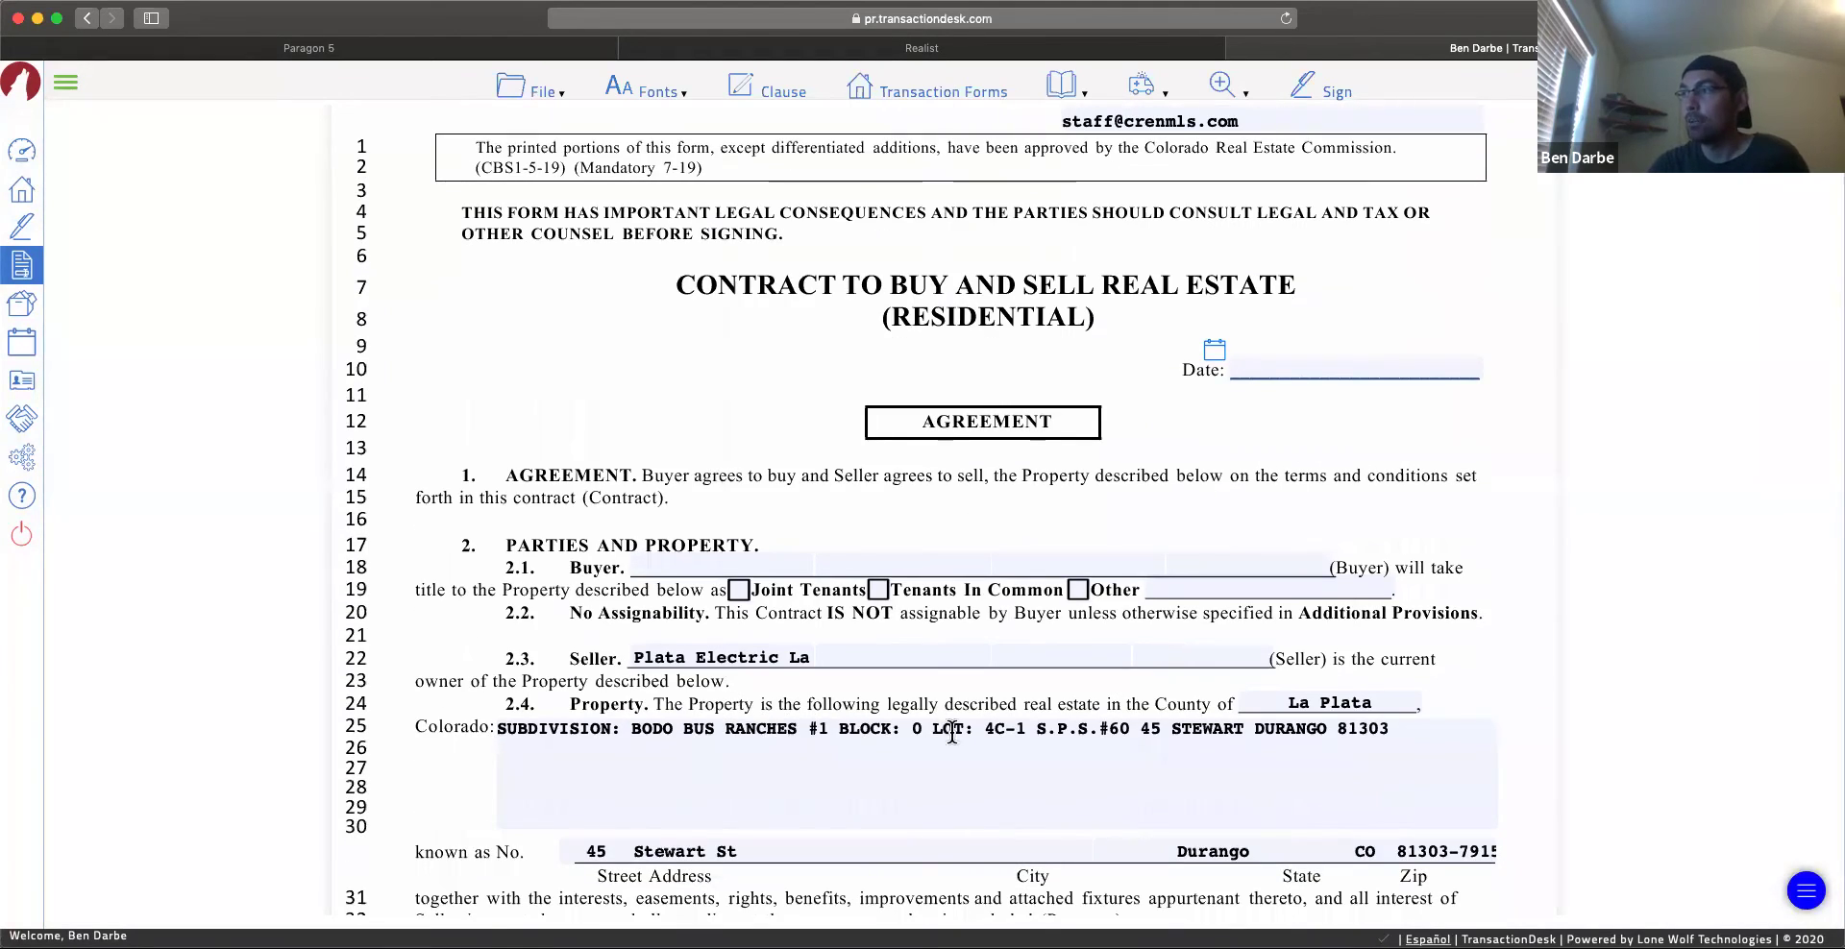
pyautogui.scroll(-8, 919, 653)
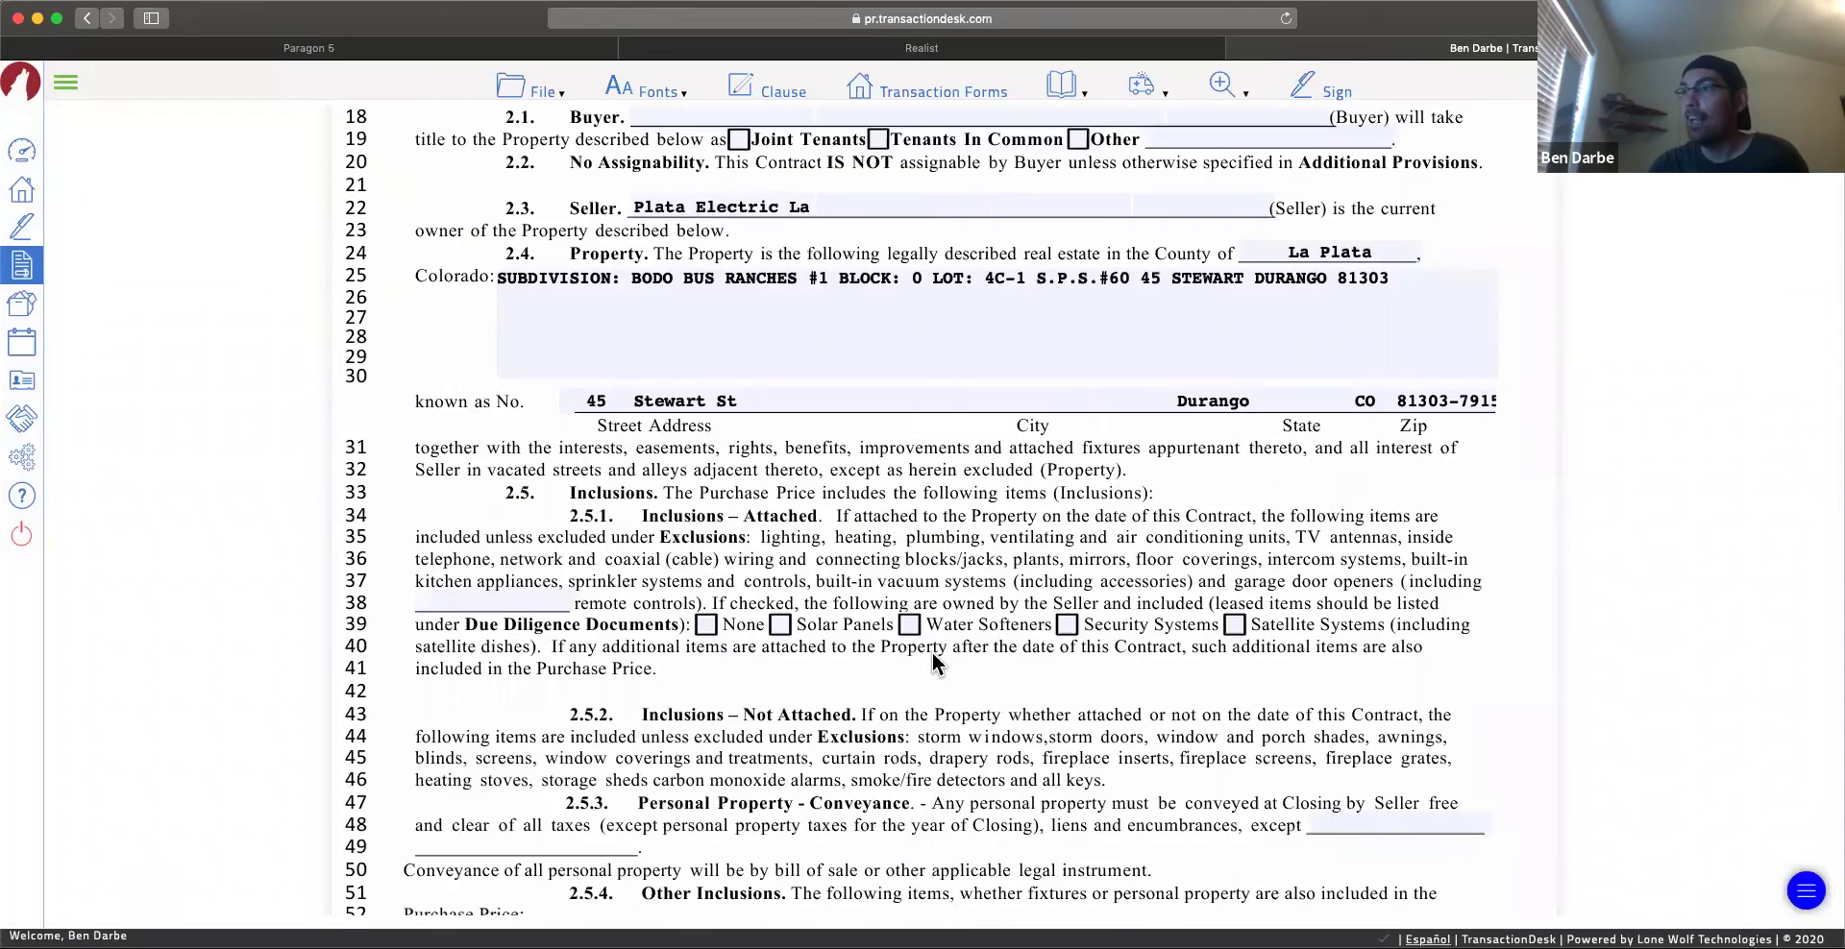
pyautogui.scroll(-15, 932, 663)
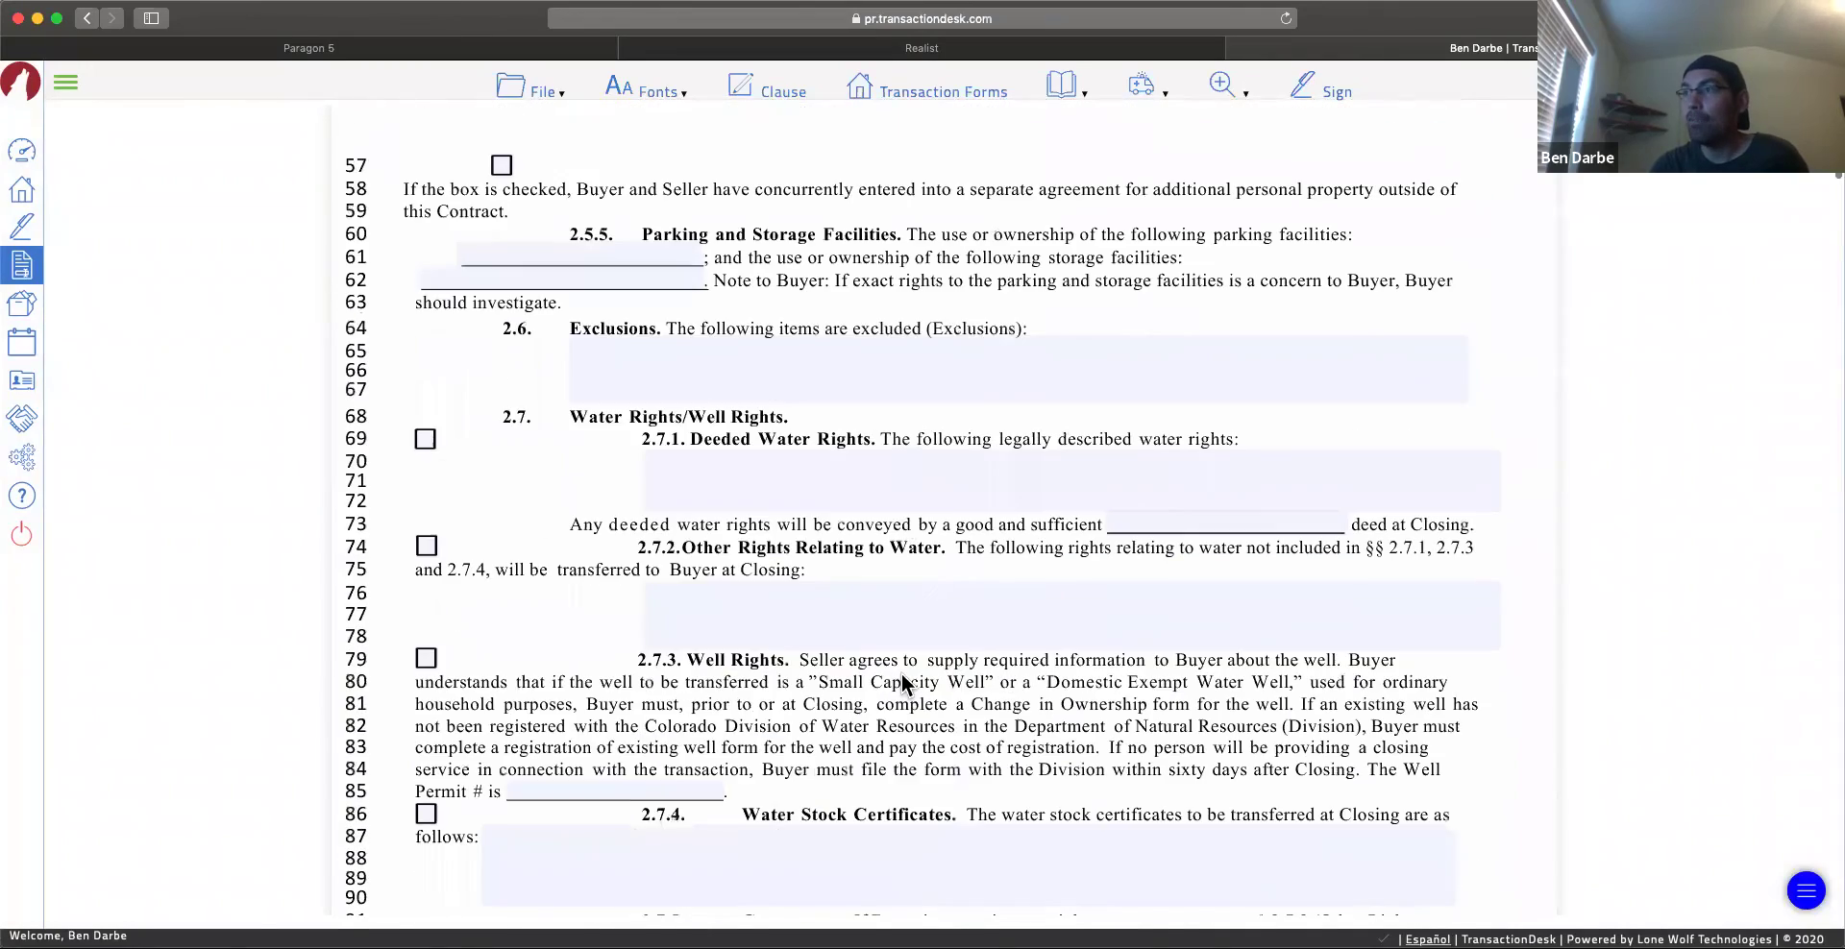
pyautogui.scroll(-20, 901, 682)
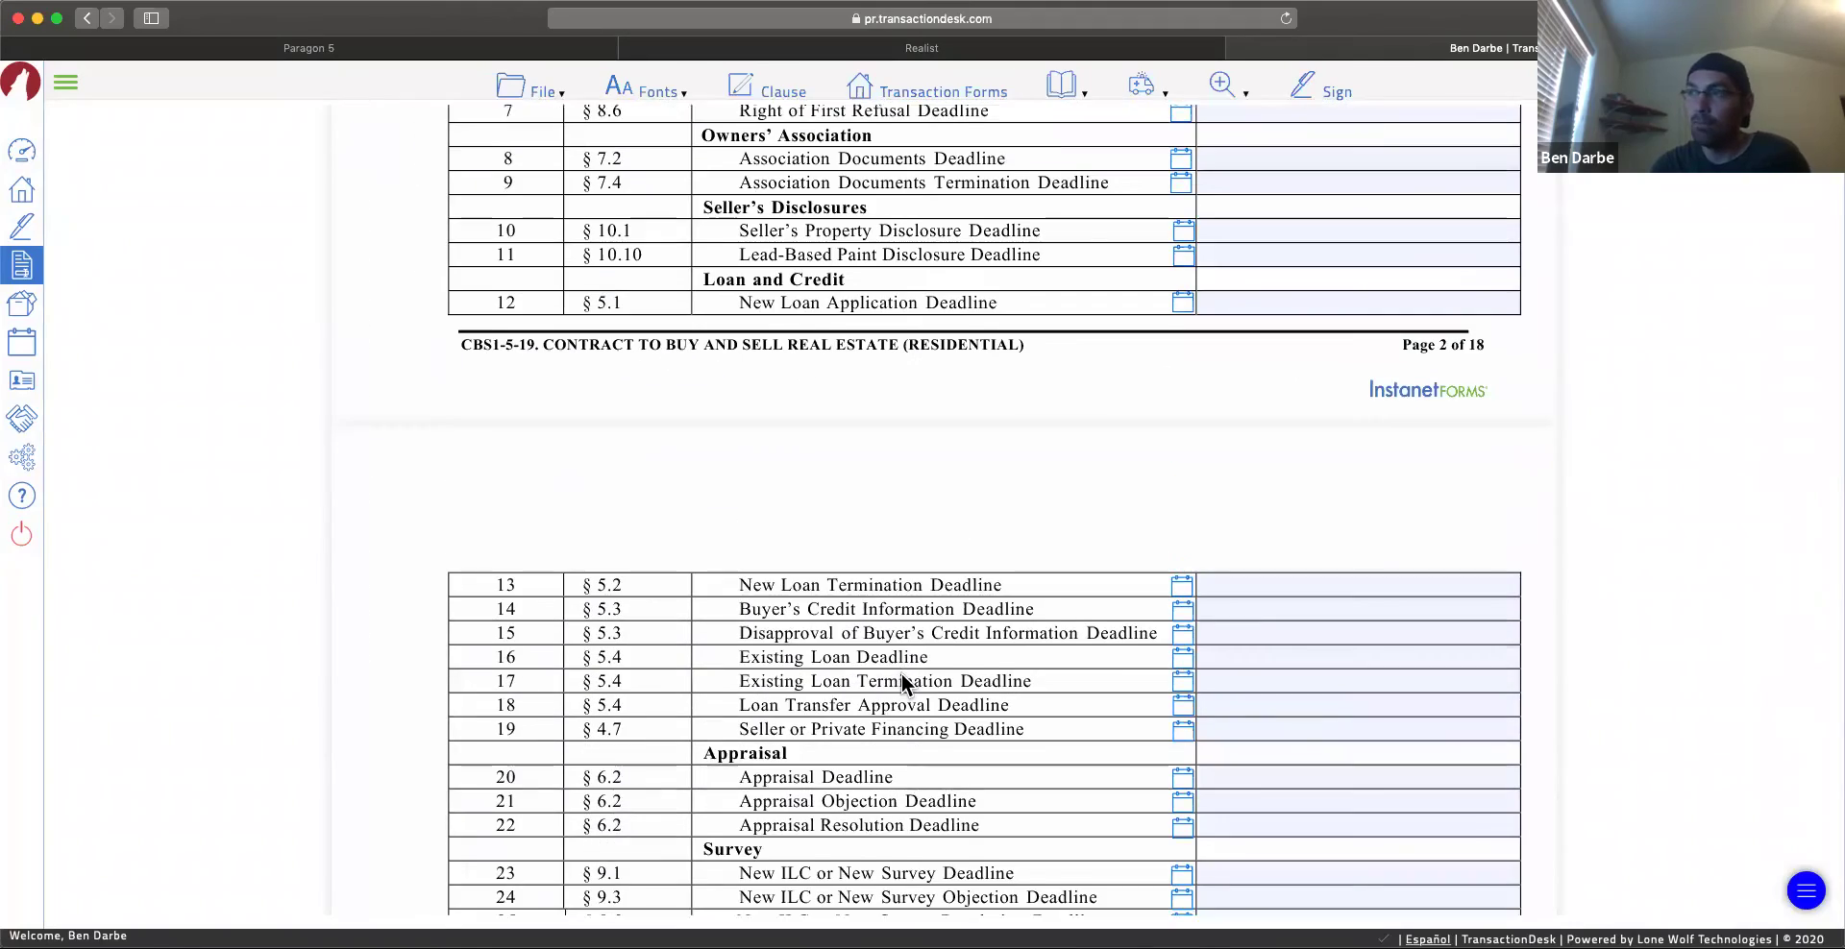
pyautogui.scroll(-20, 901, 682)
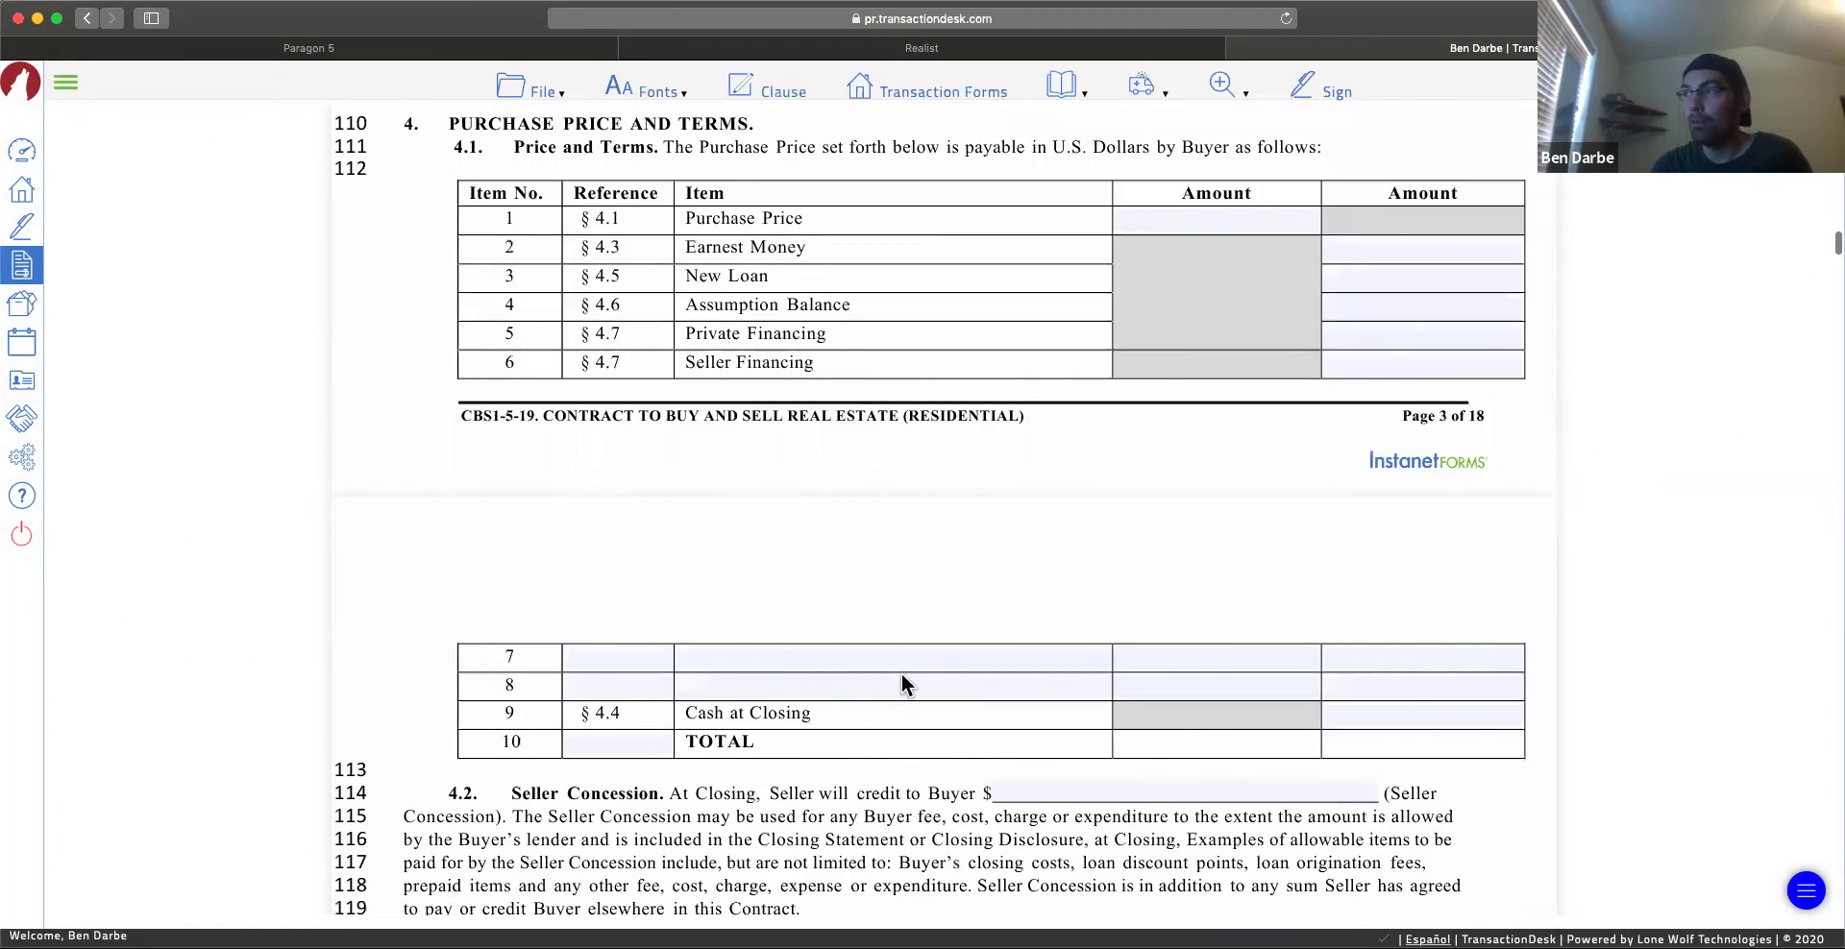
pyautogui.scroll(-20, 903, 684)
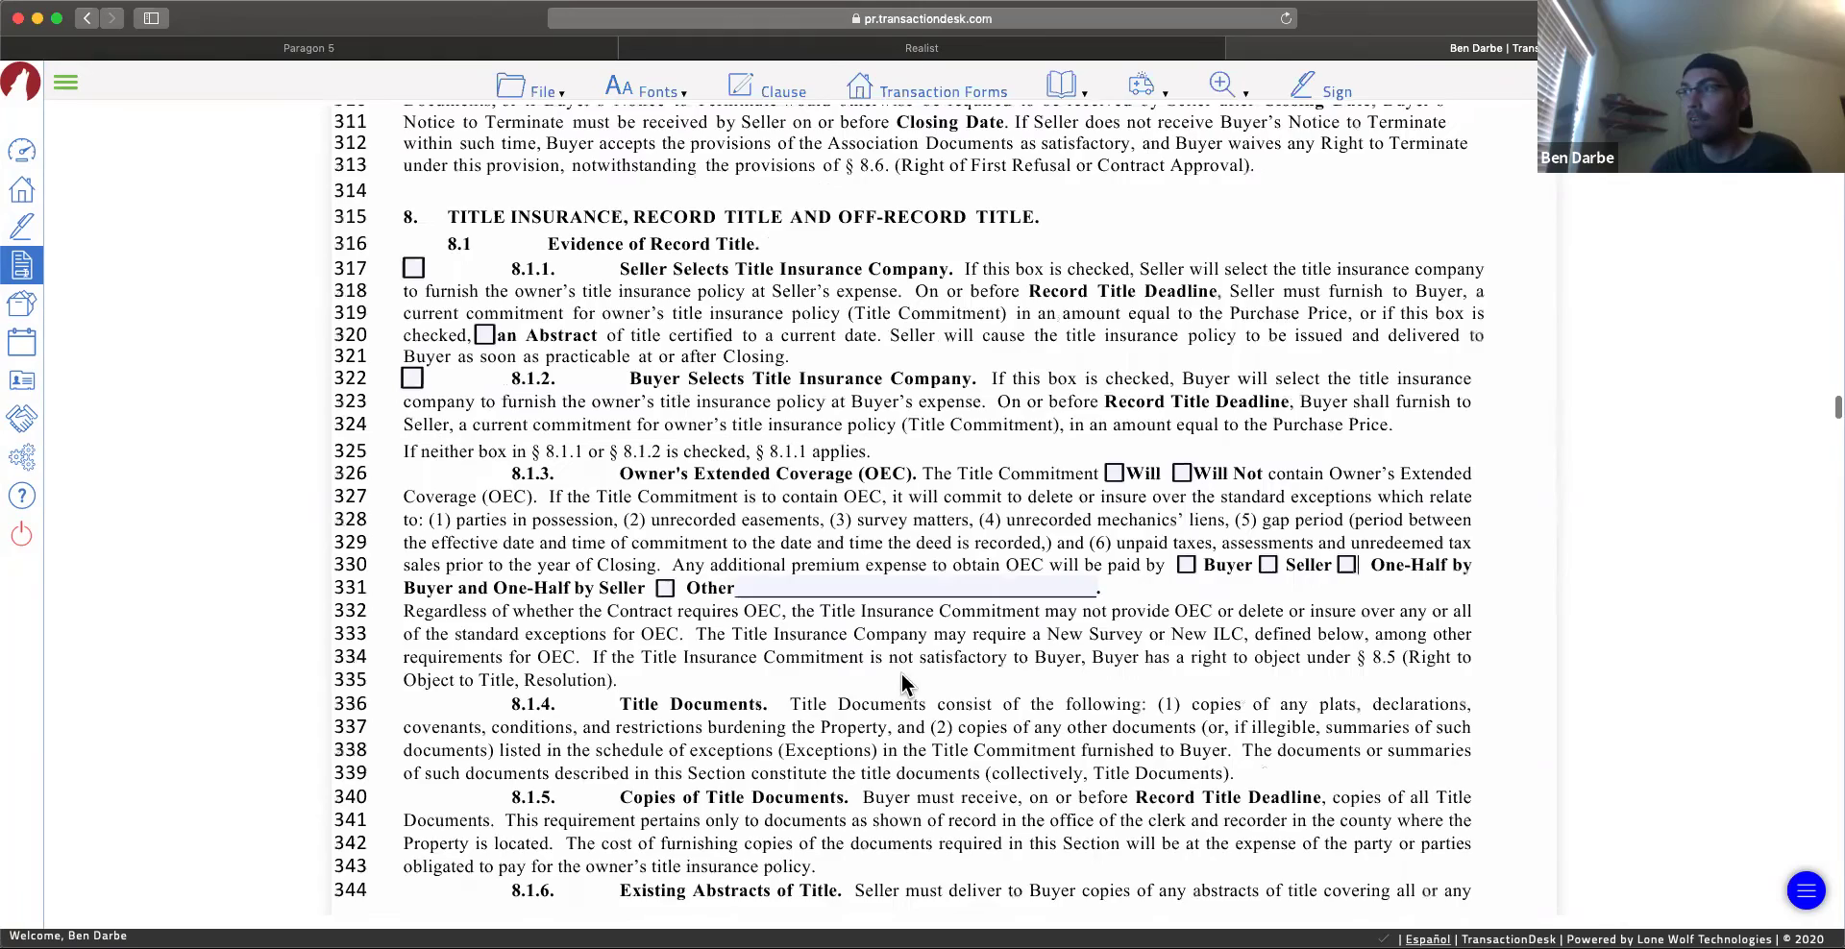
pyautogui.scroll(-20, 901, 684)
pyautogui.scroll(4, 906, 726)
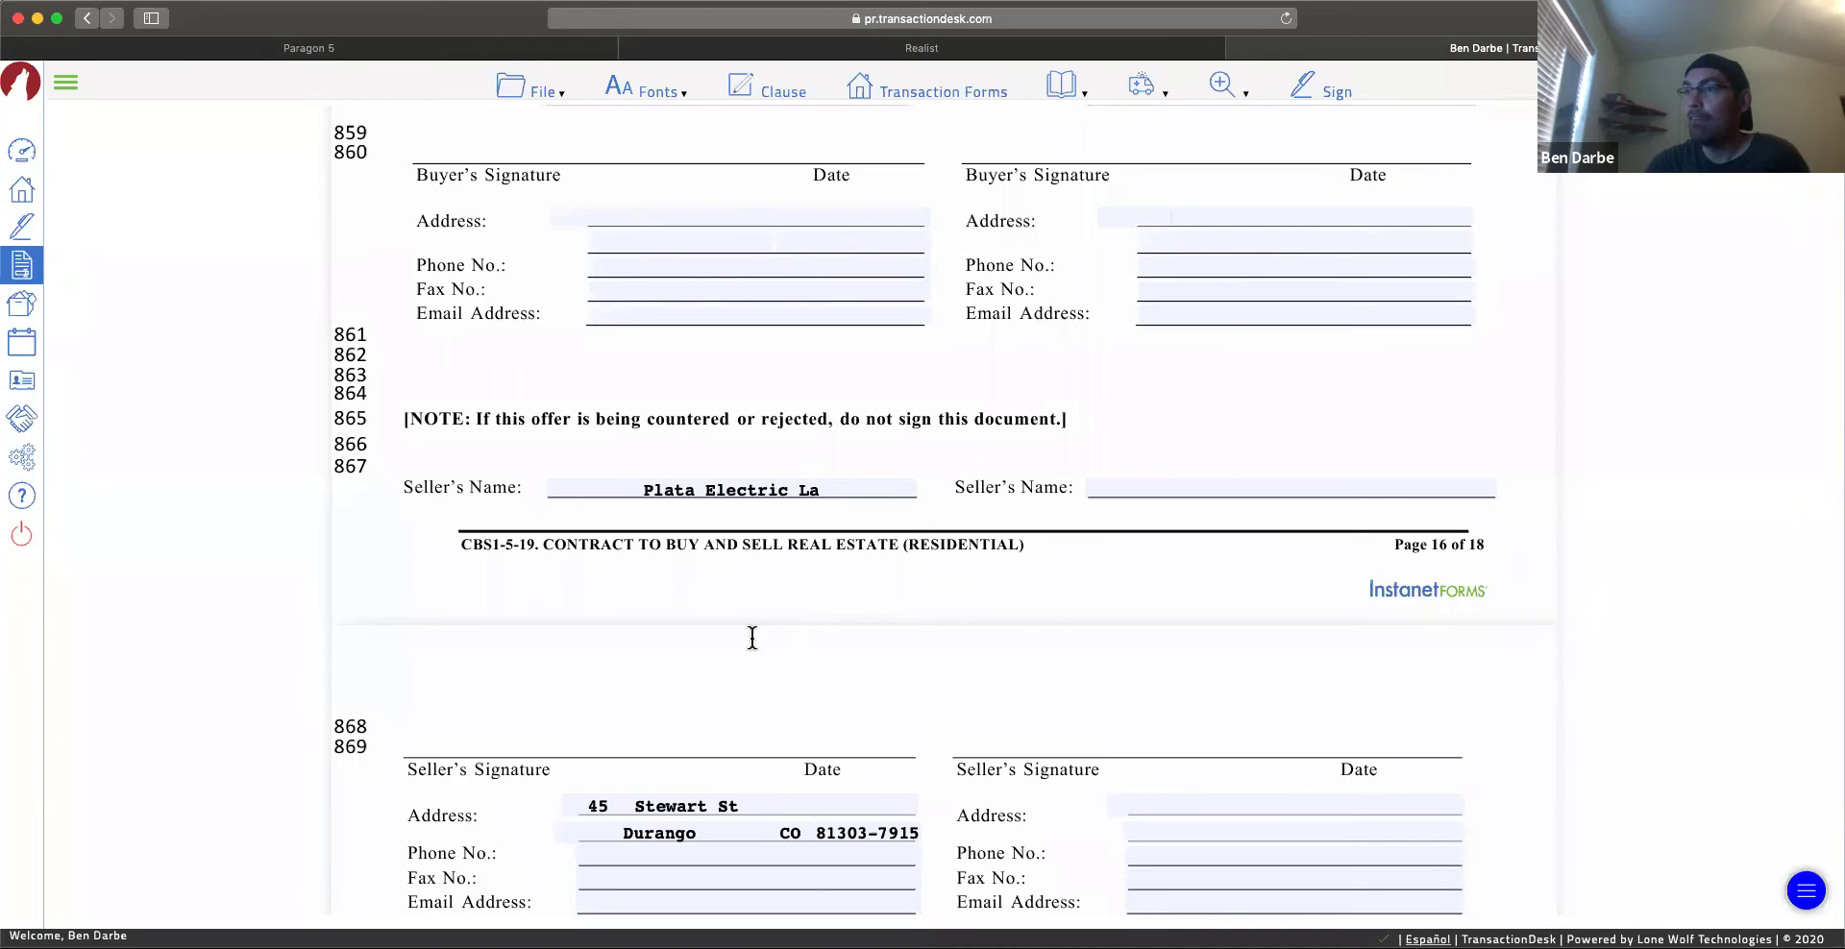
pyautogui.scroll(-3, 673, 730)
pyautogui.scroll(17, 677, 587)
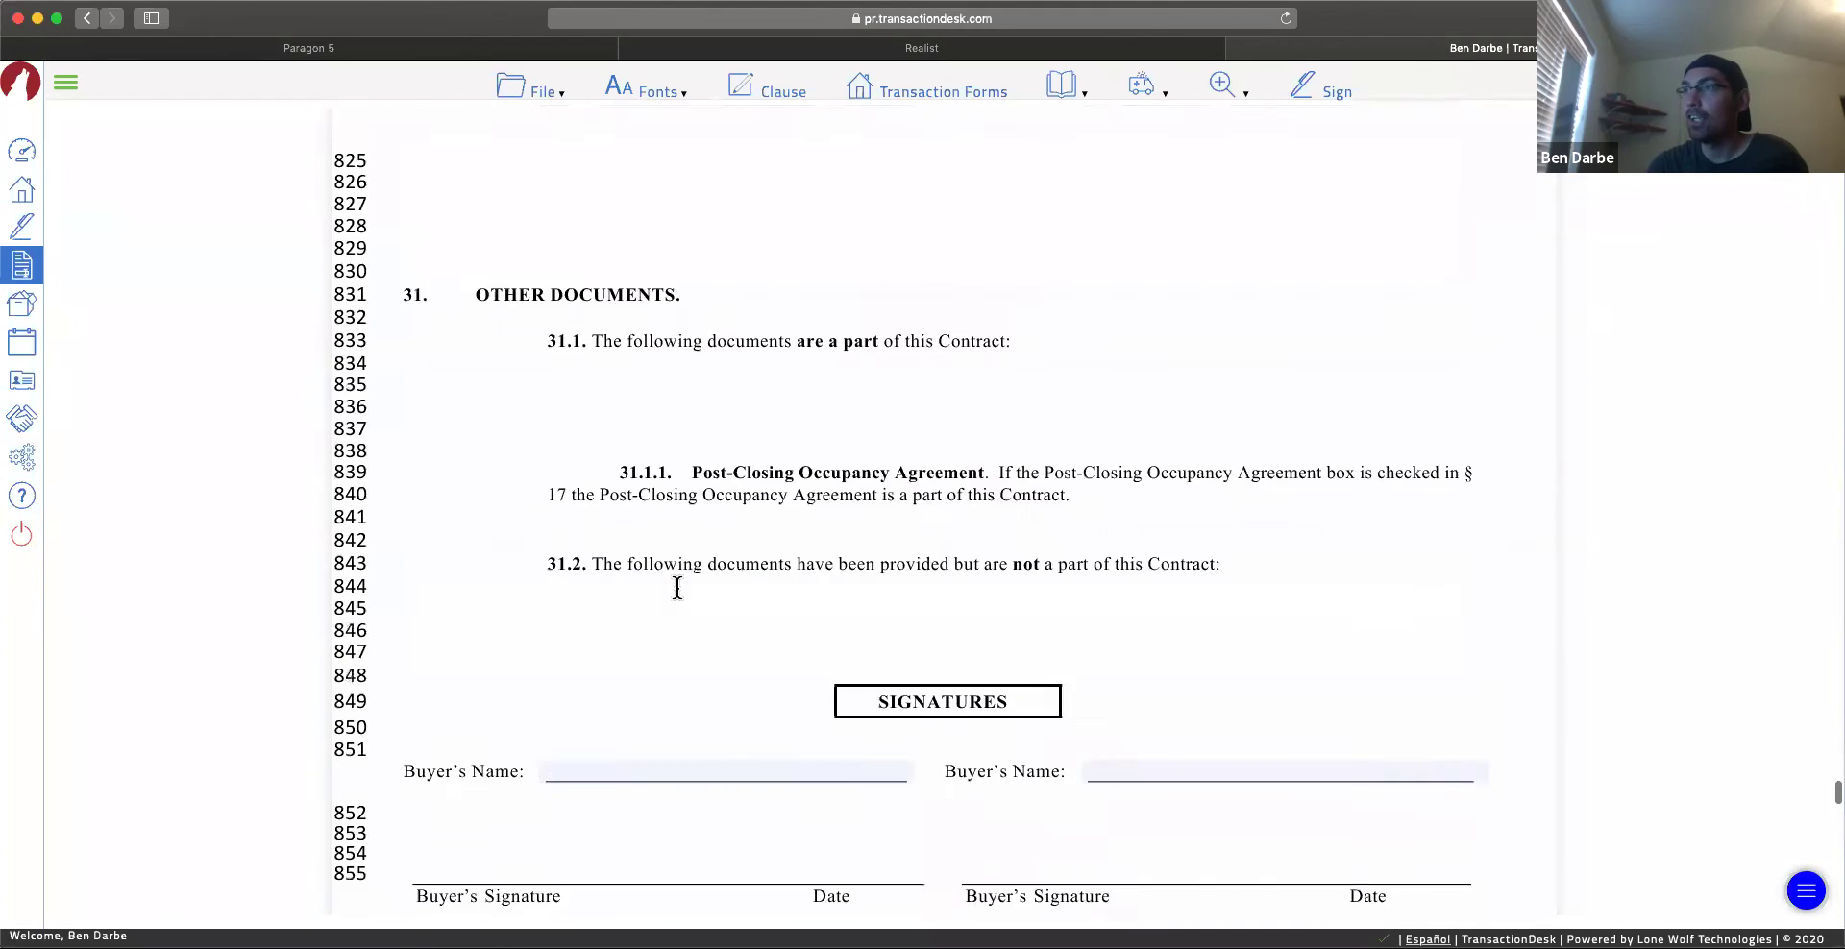
pyautogui.scroll(9, 834, 629)
pyautogui.scroll(20, 895, 440)
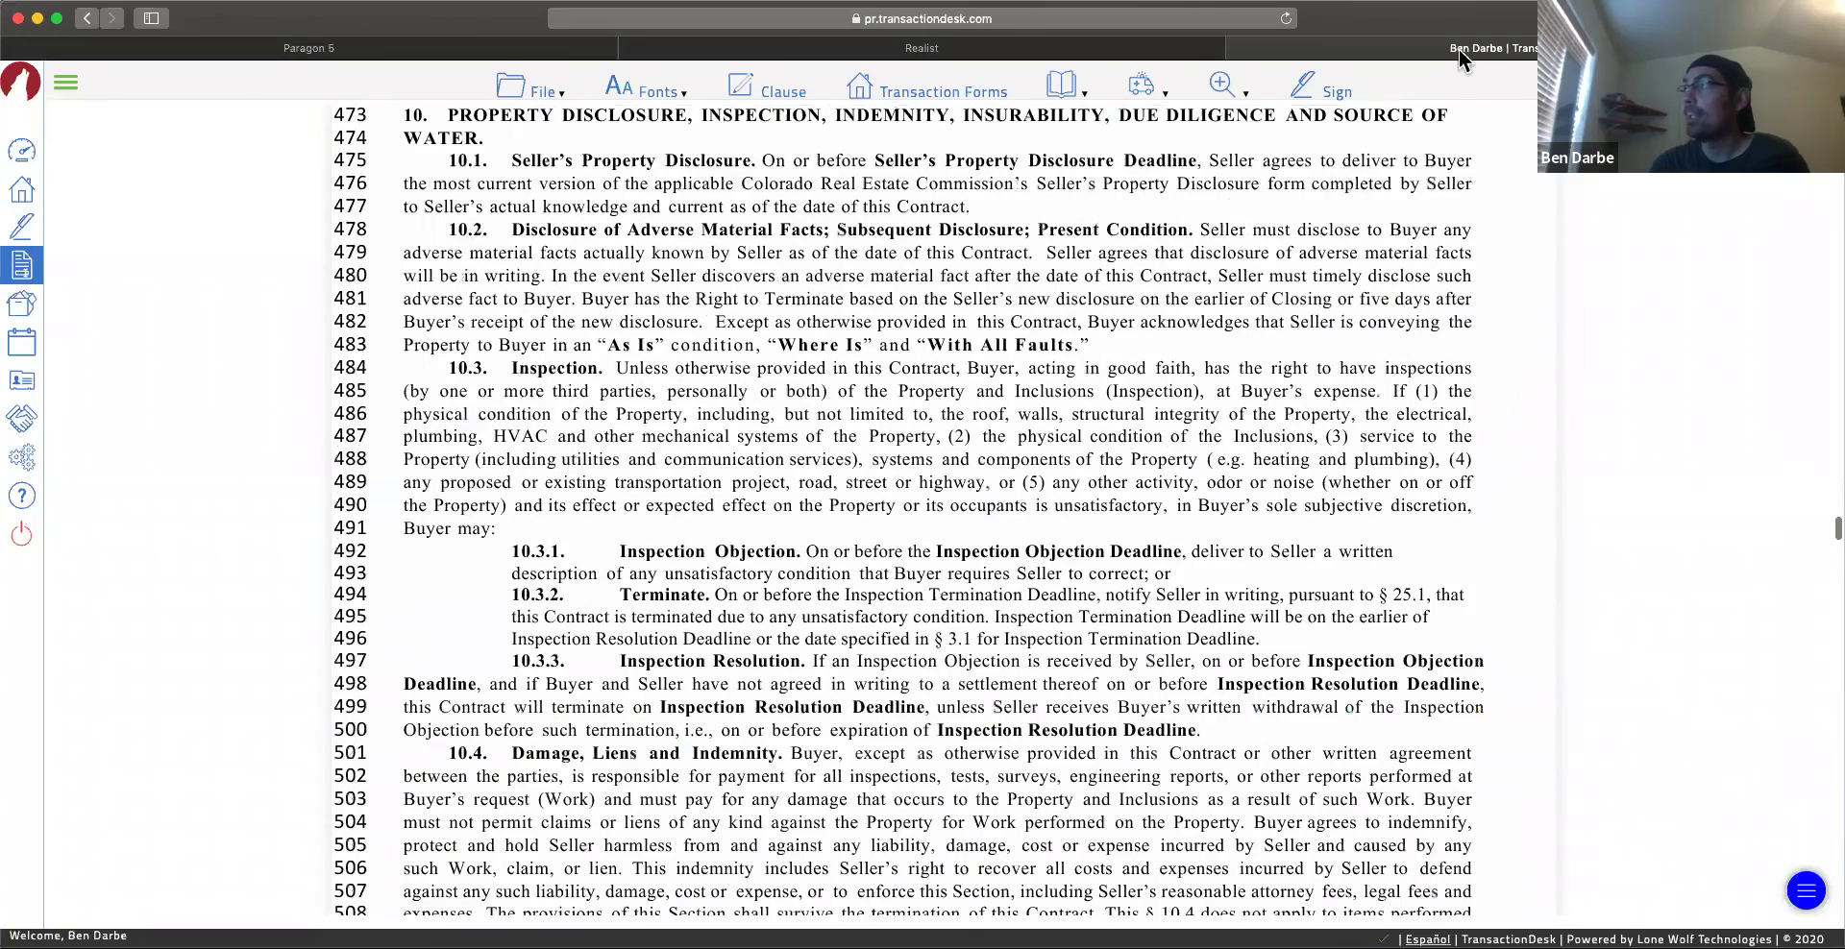
pyautogui.scroll(20, 941, 509)
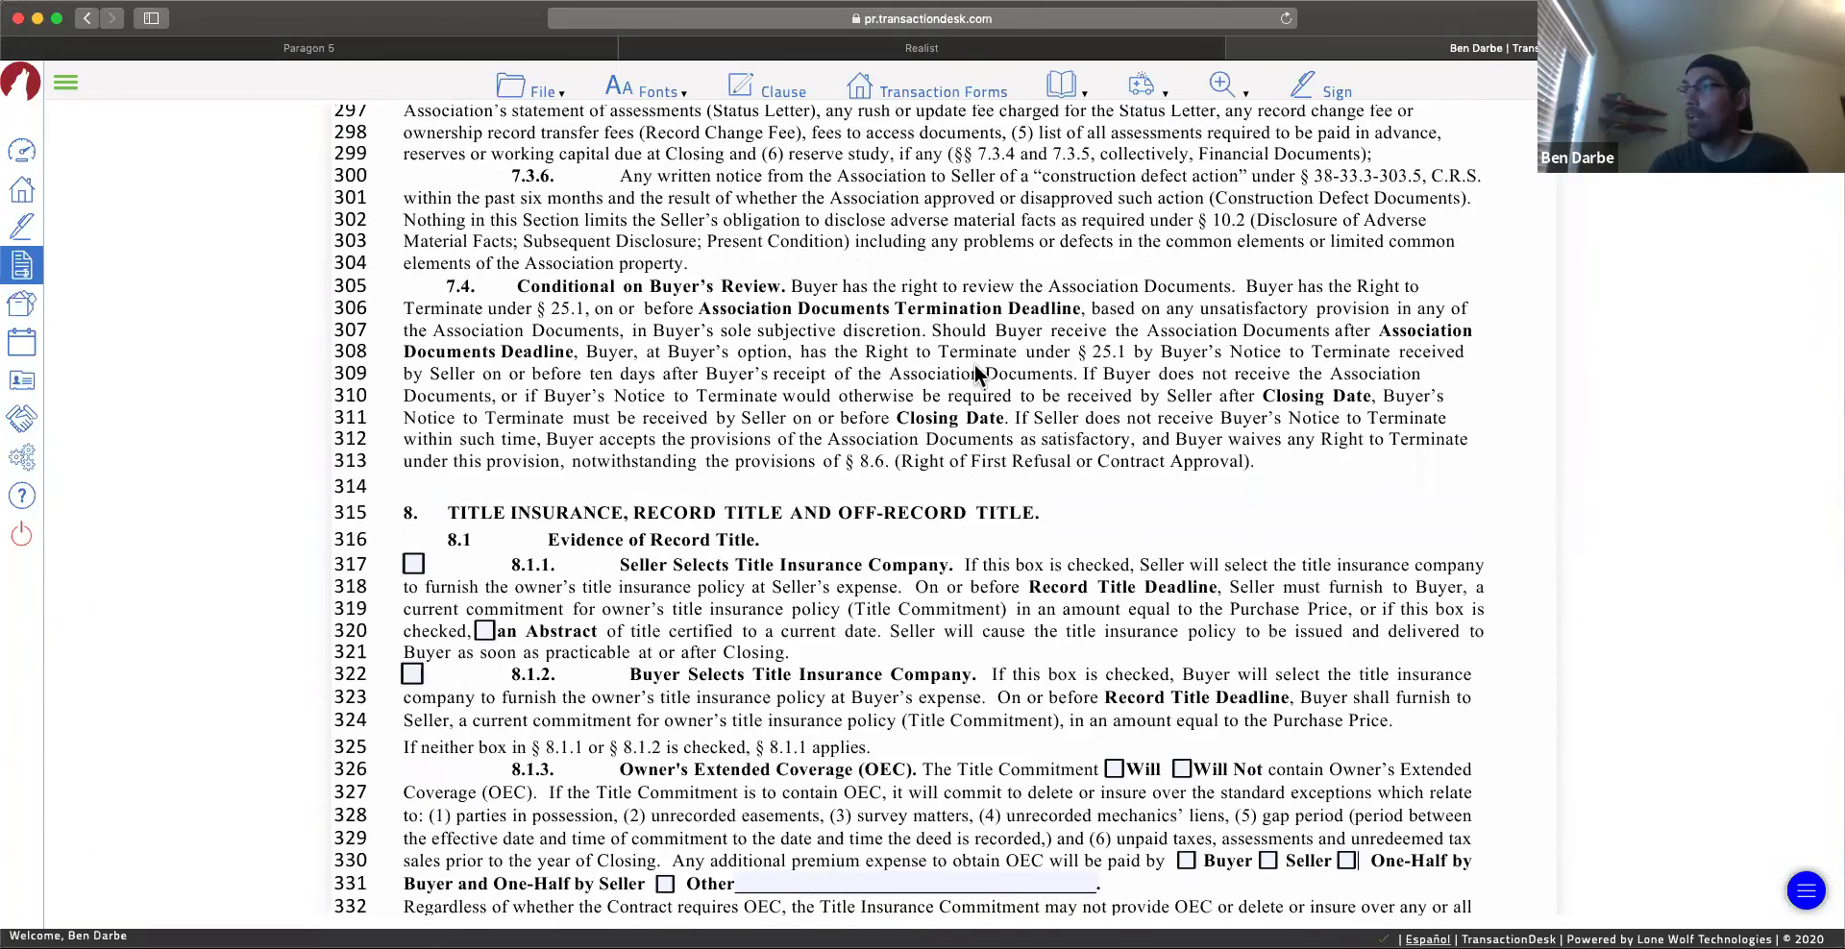
pyautogui.scroll(20, 974, 365)
pyautogui.scroll(20, 974, 365)
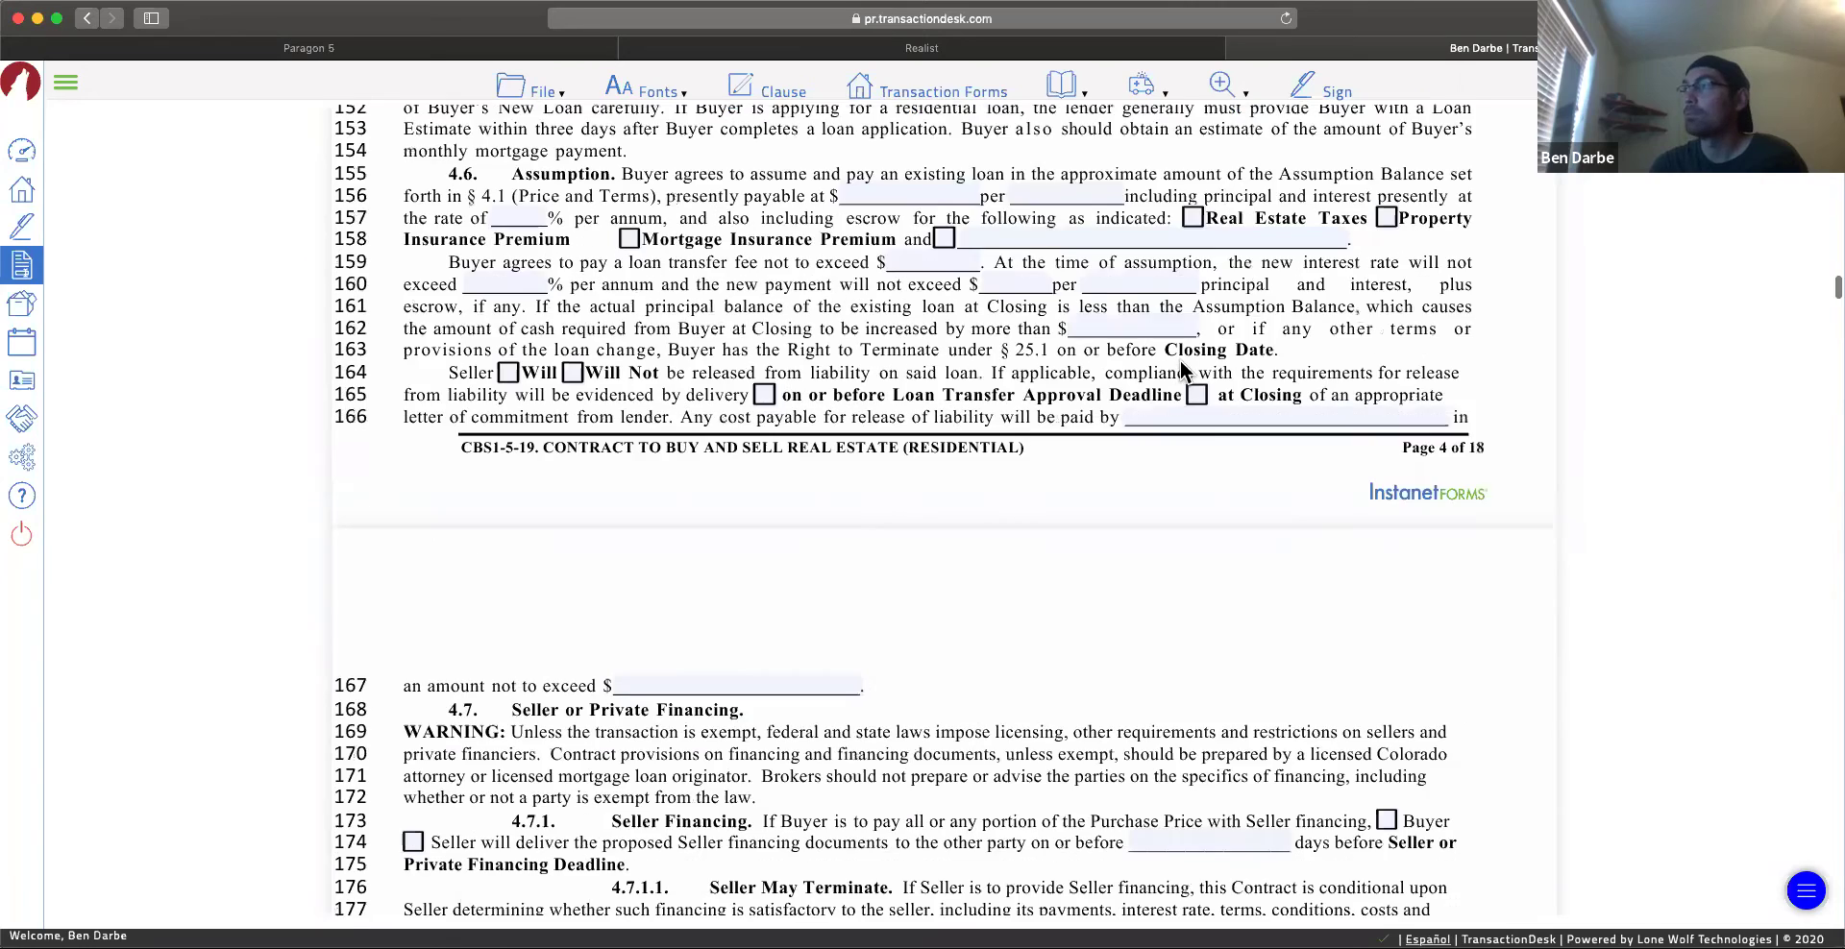
# Step: Start and confirm a new Authentisign signing session for the contract
pyautogui.click(1330, 98)
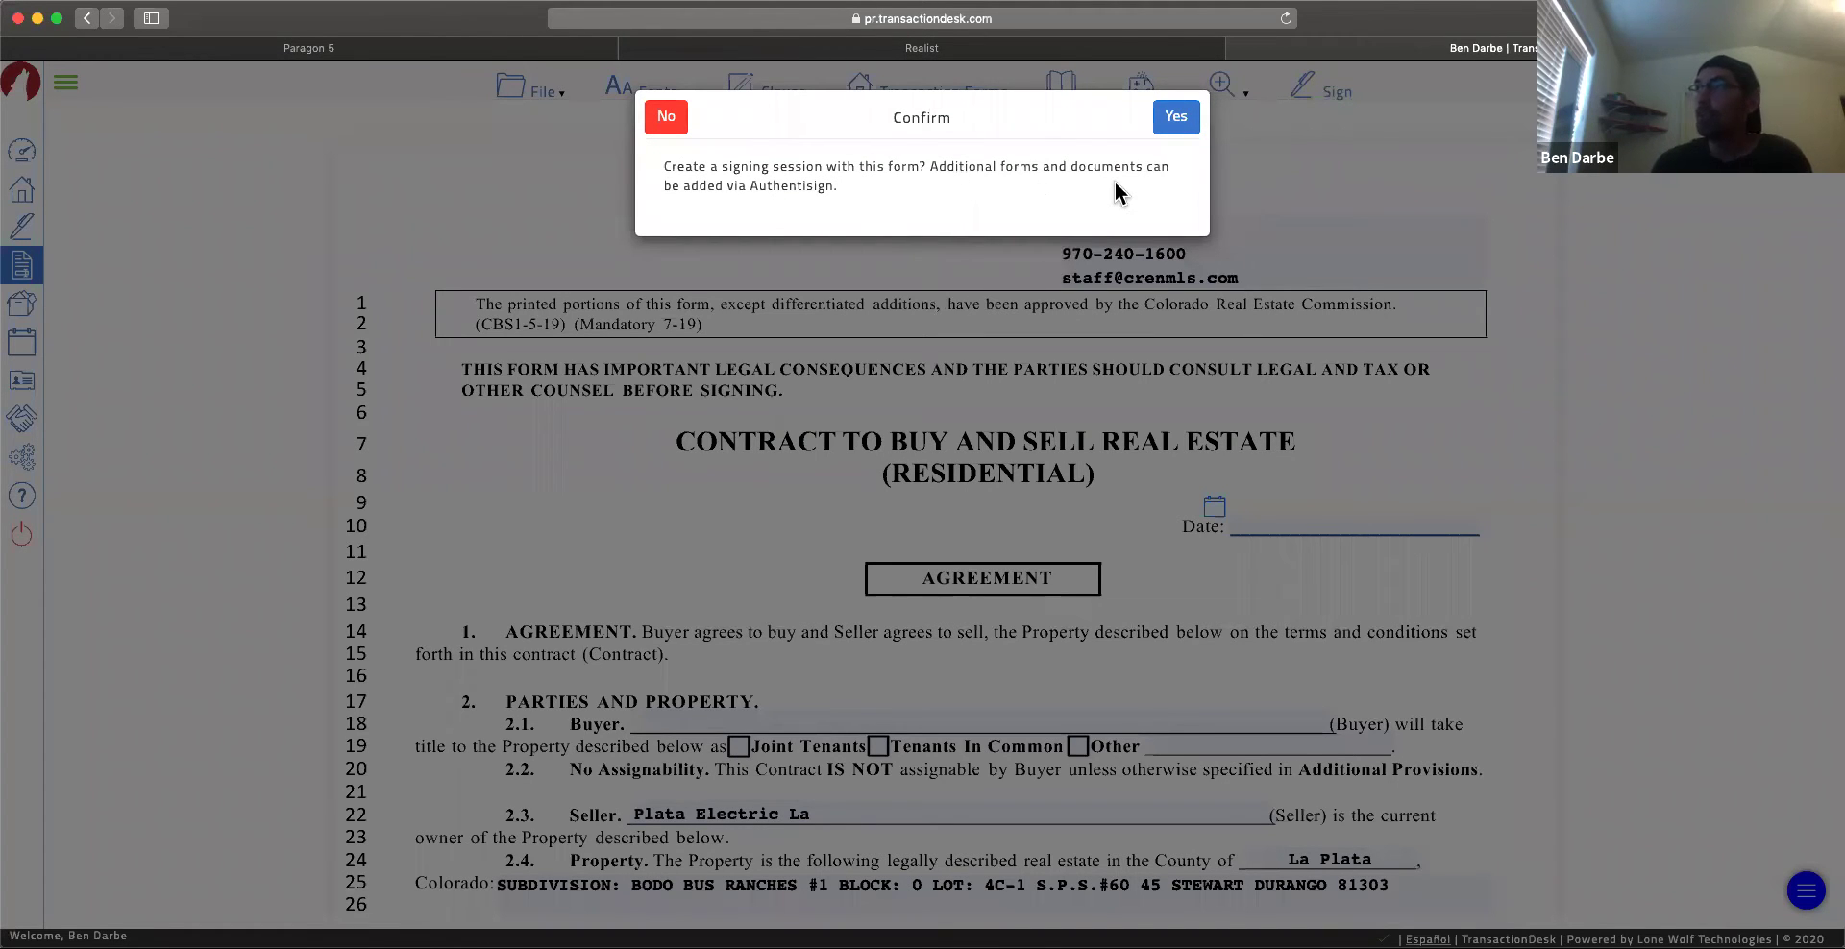
pyautogui.click(1176, 132)
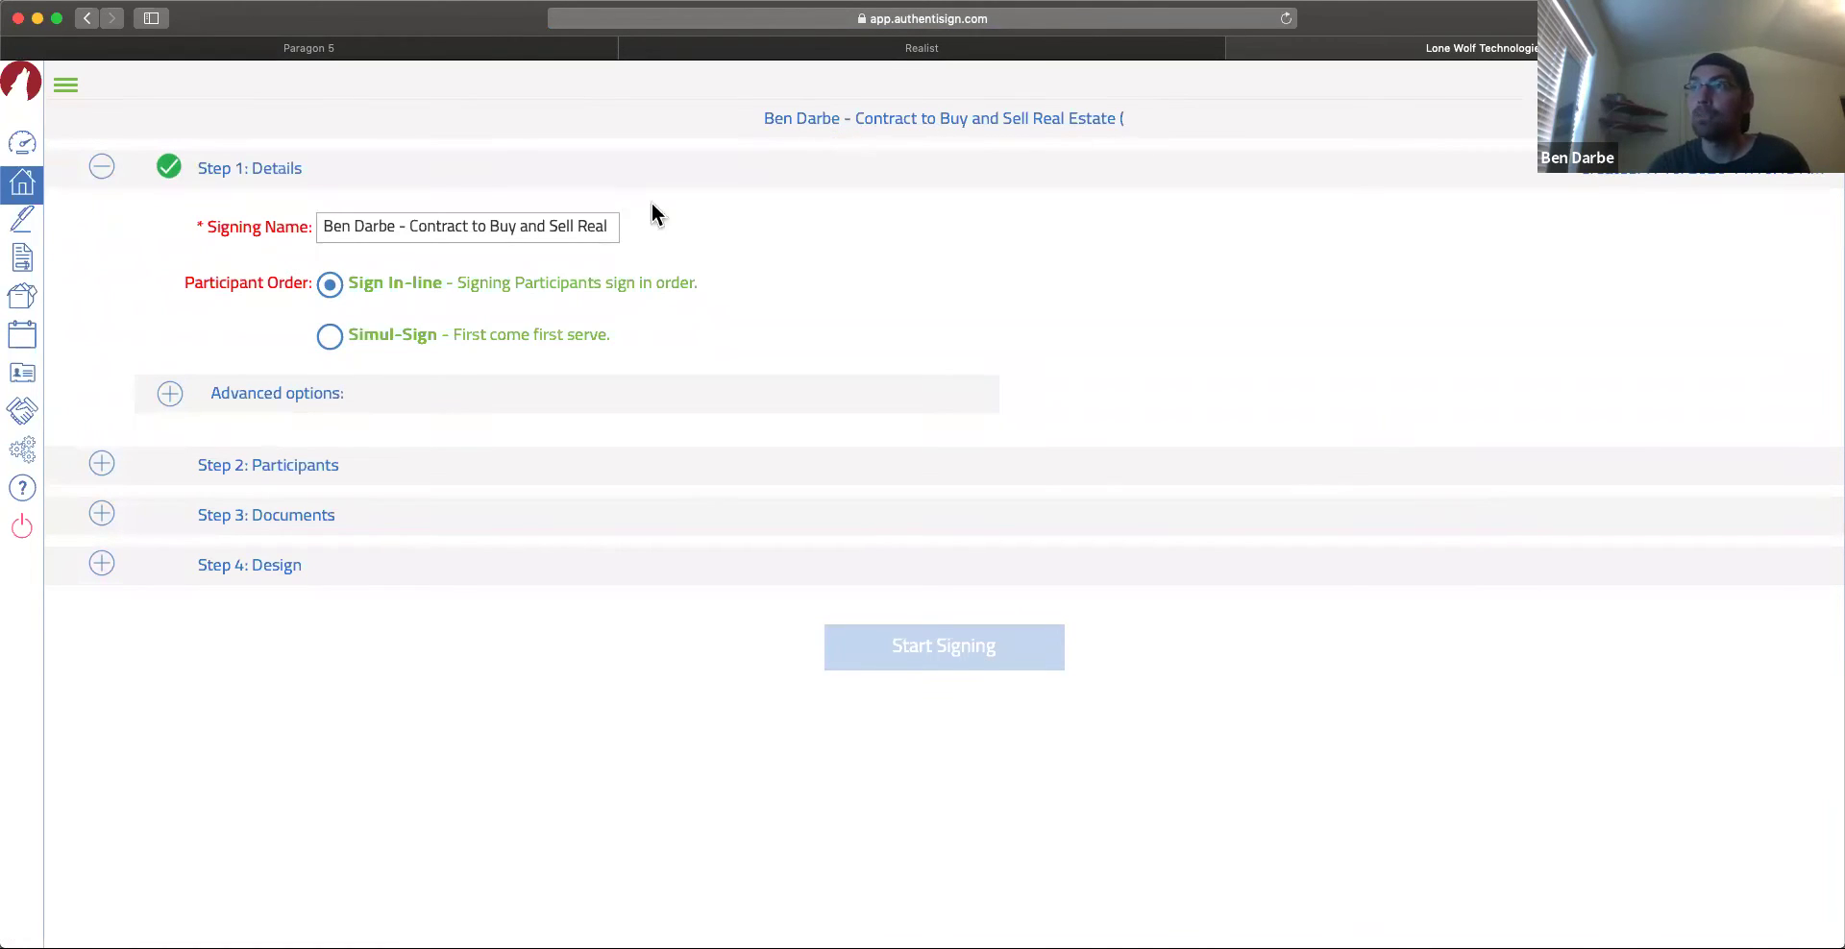
# Step: Choose Simul-Sign participant order and review the advanced options, leaving them at defaults
pyautogui.moveTo(479, 227); pyautogui.dragTo(501, 226)
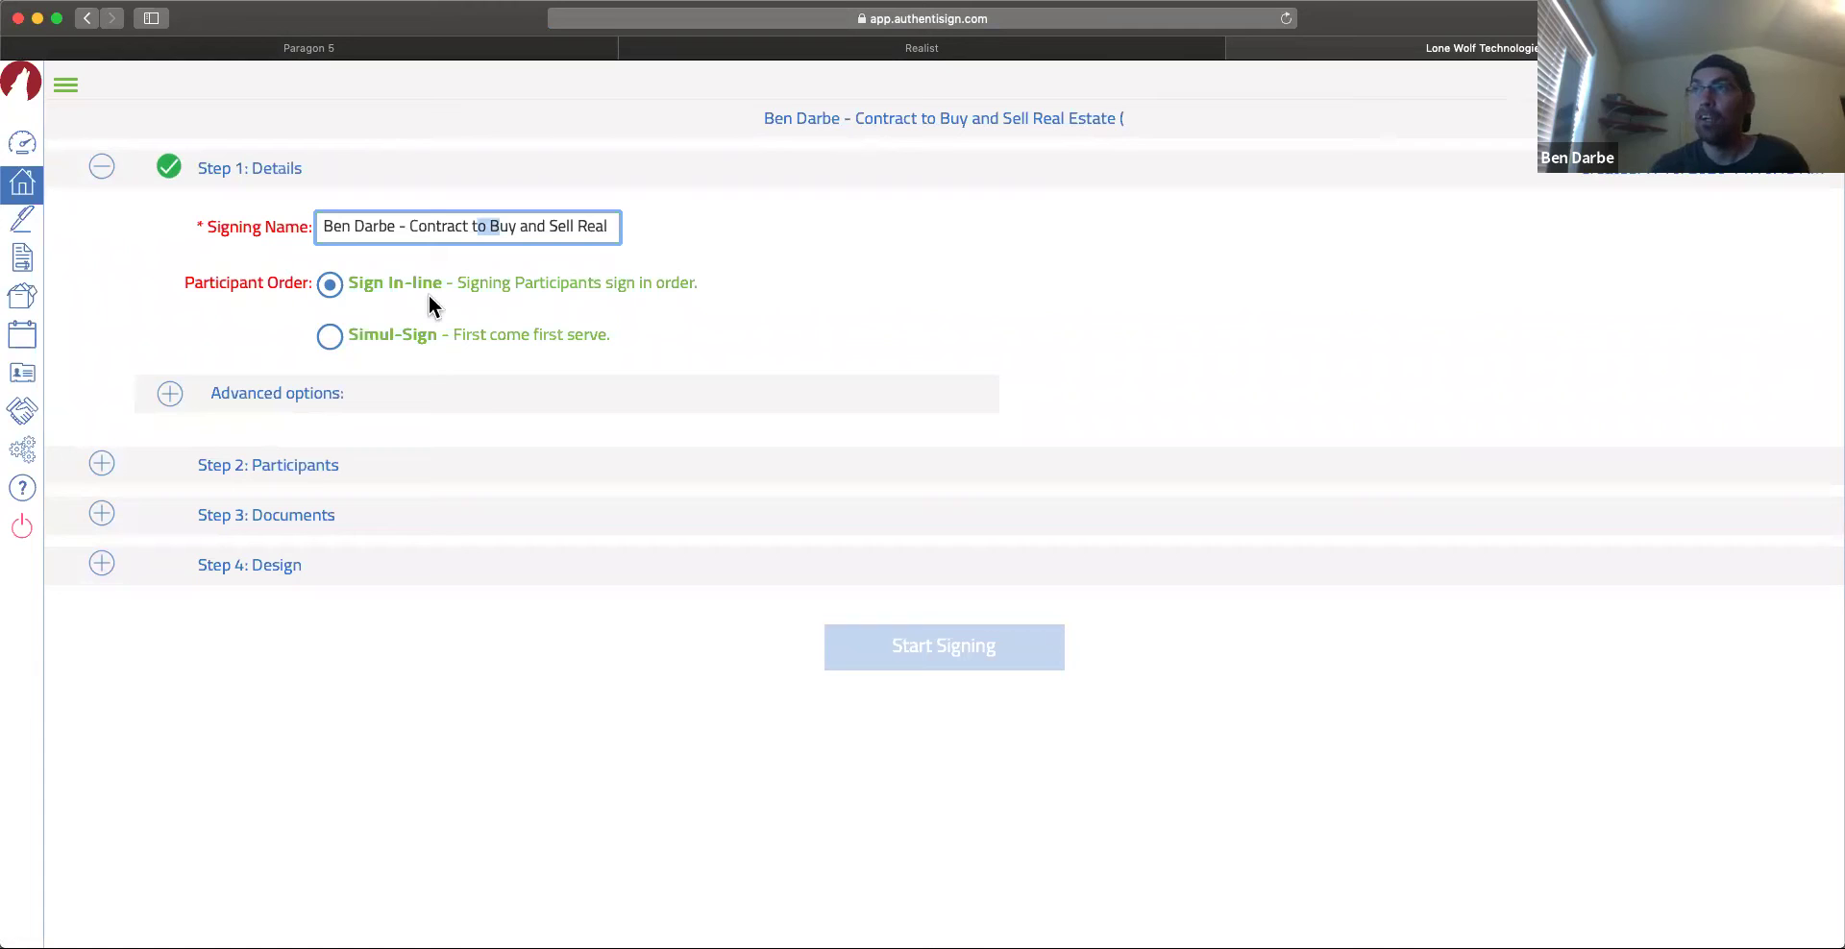
pyautogui.click(335, 343)
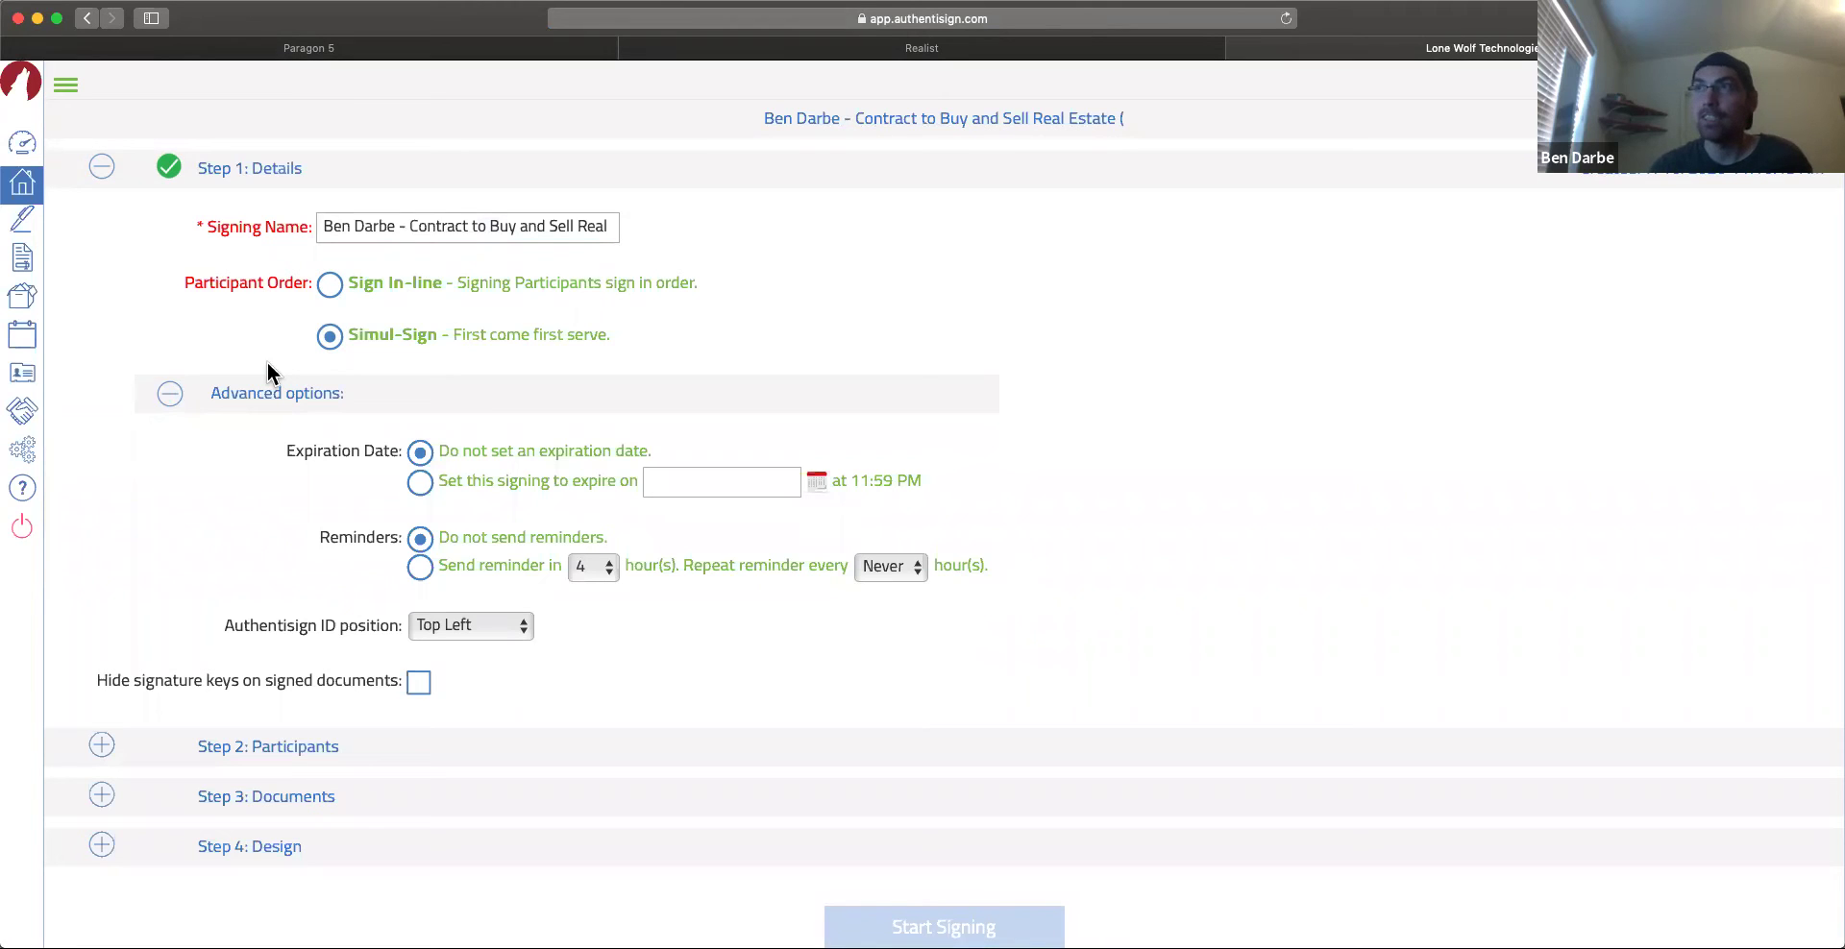
pyautogui.click(170, 393)
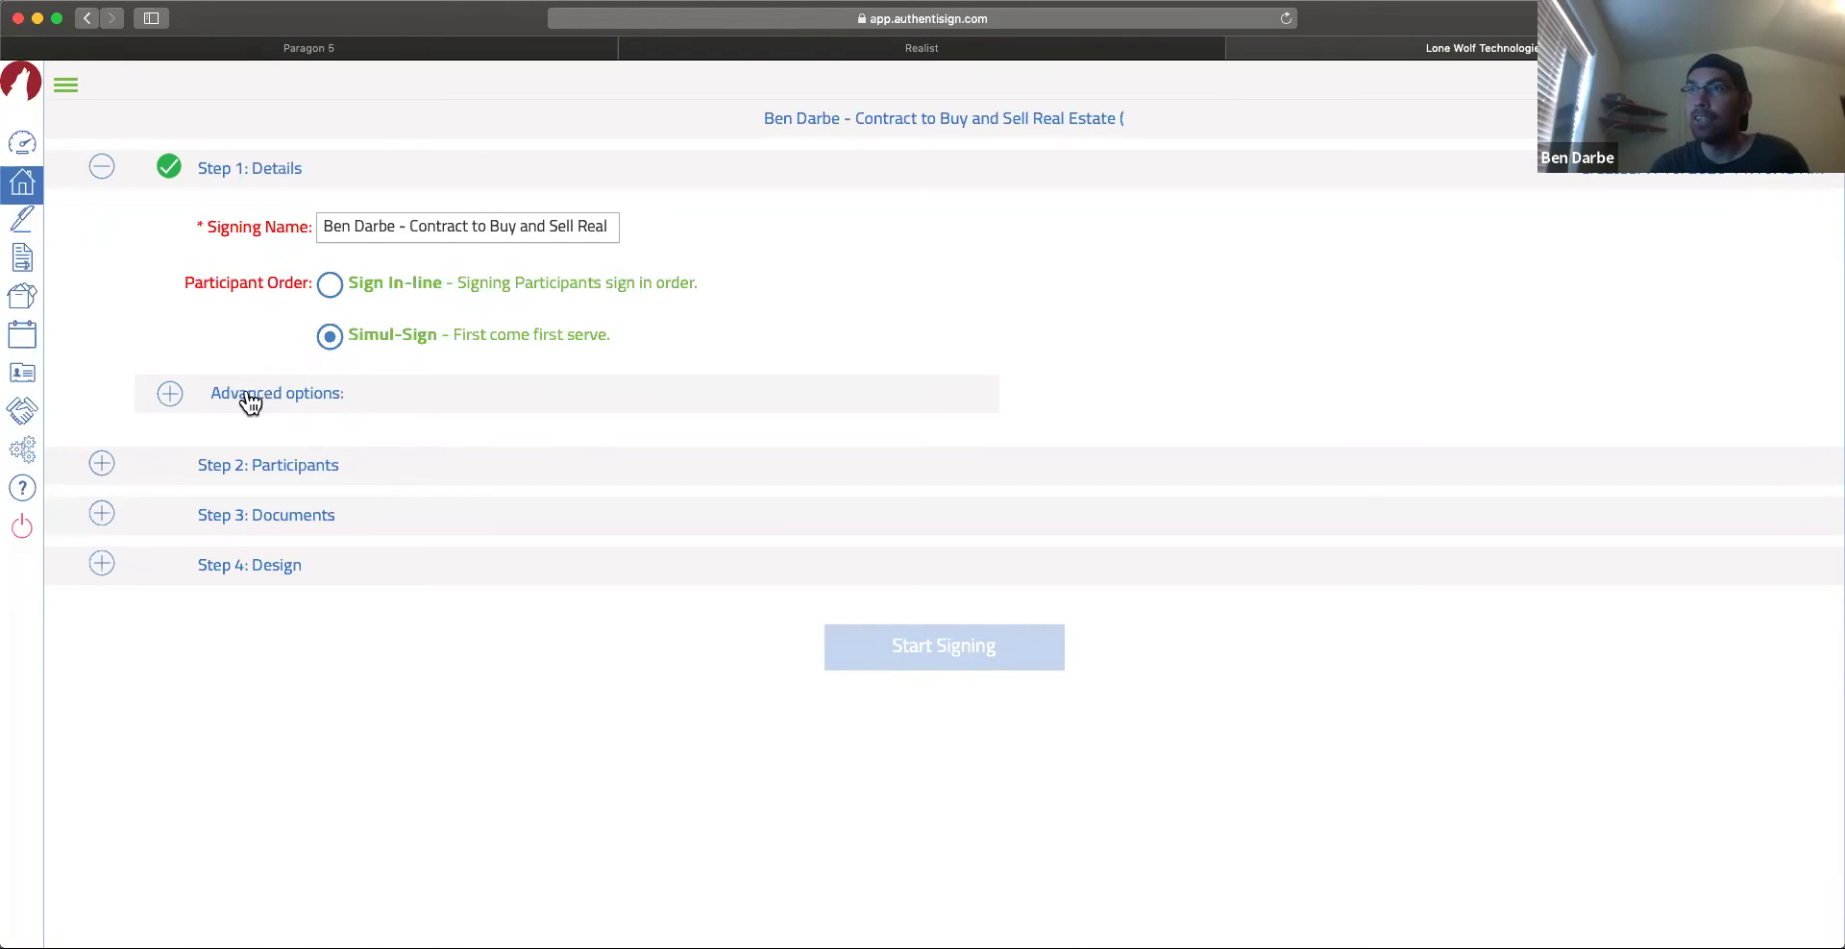
pyautogui.click(170, 394)
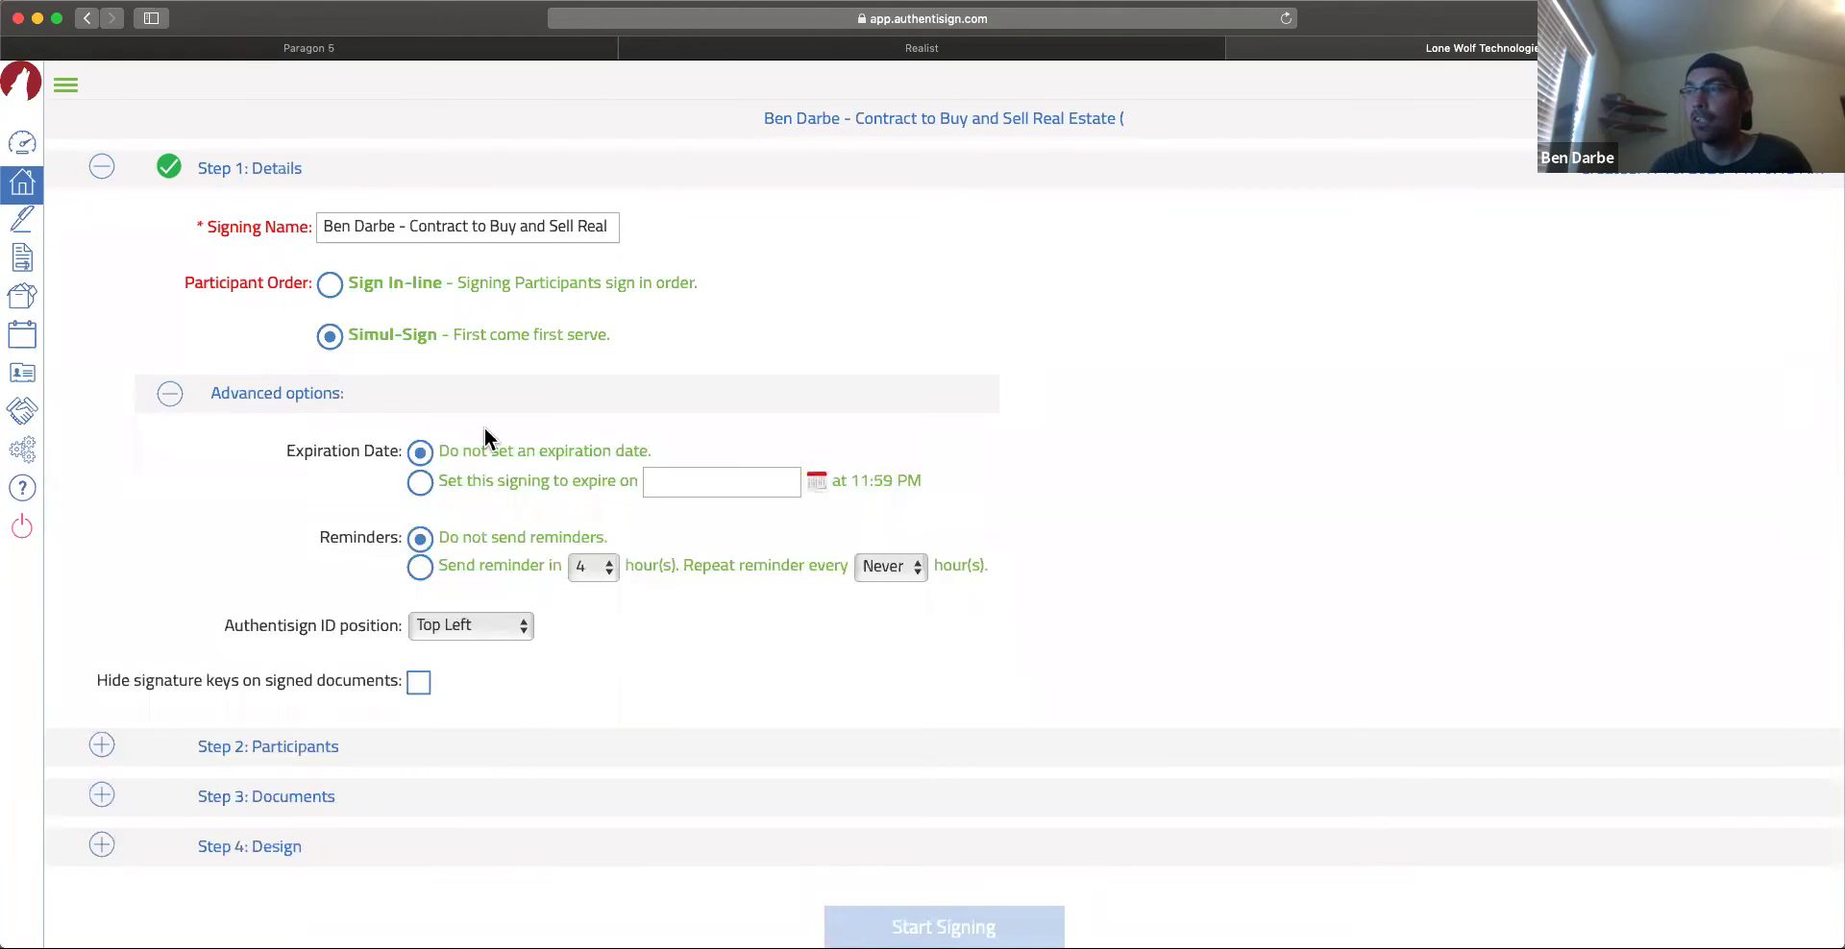
pyautogui.click(171, 395)
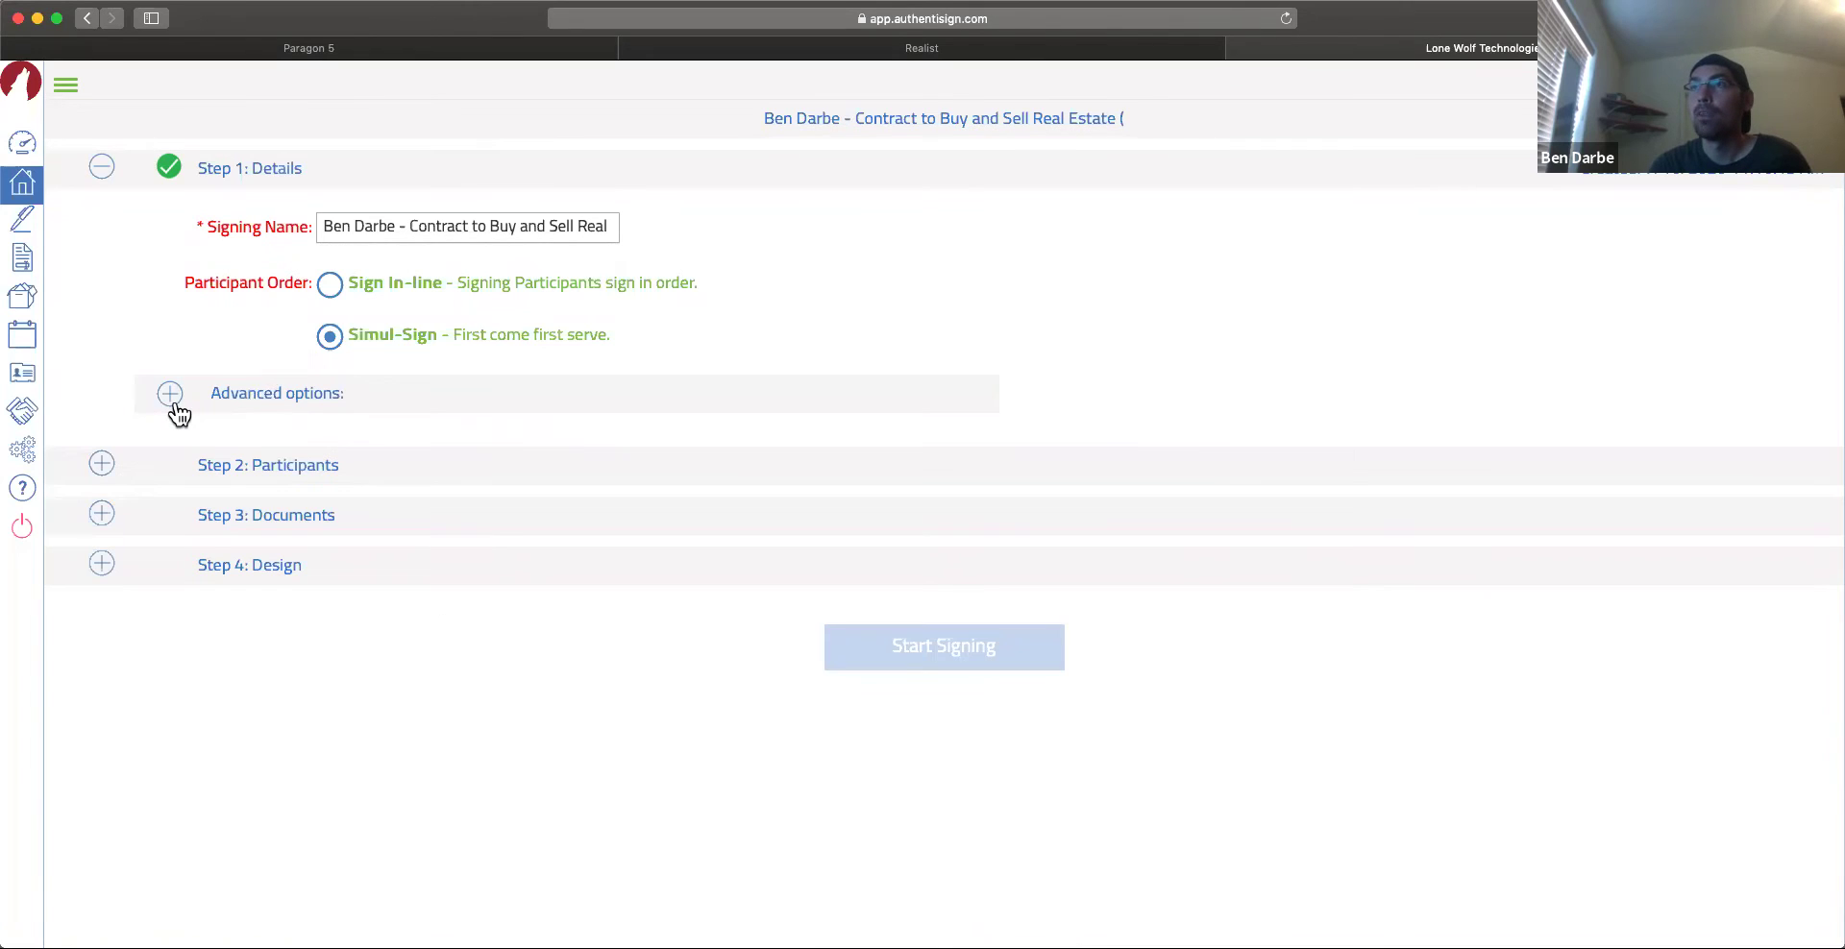
pyautogui.click(268, 468)
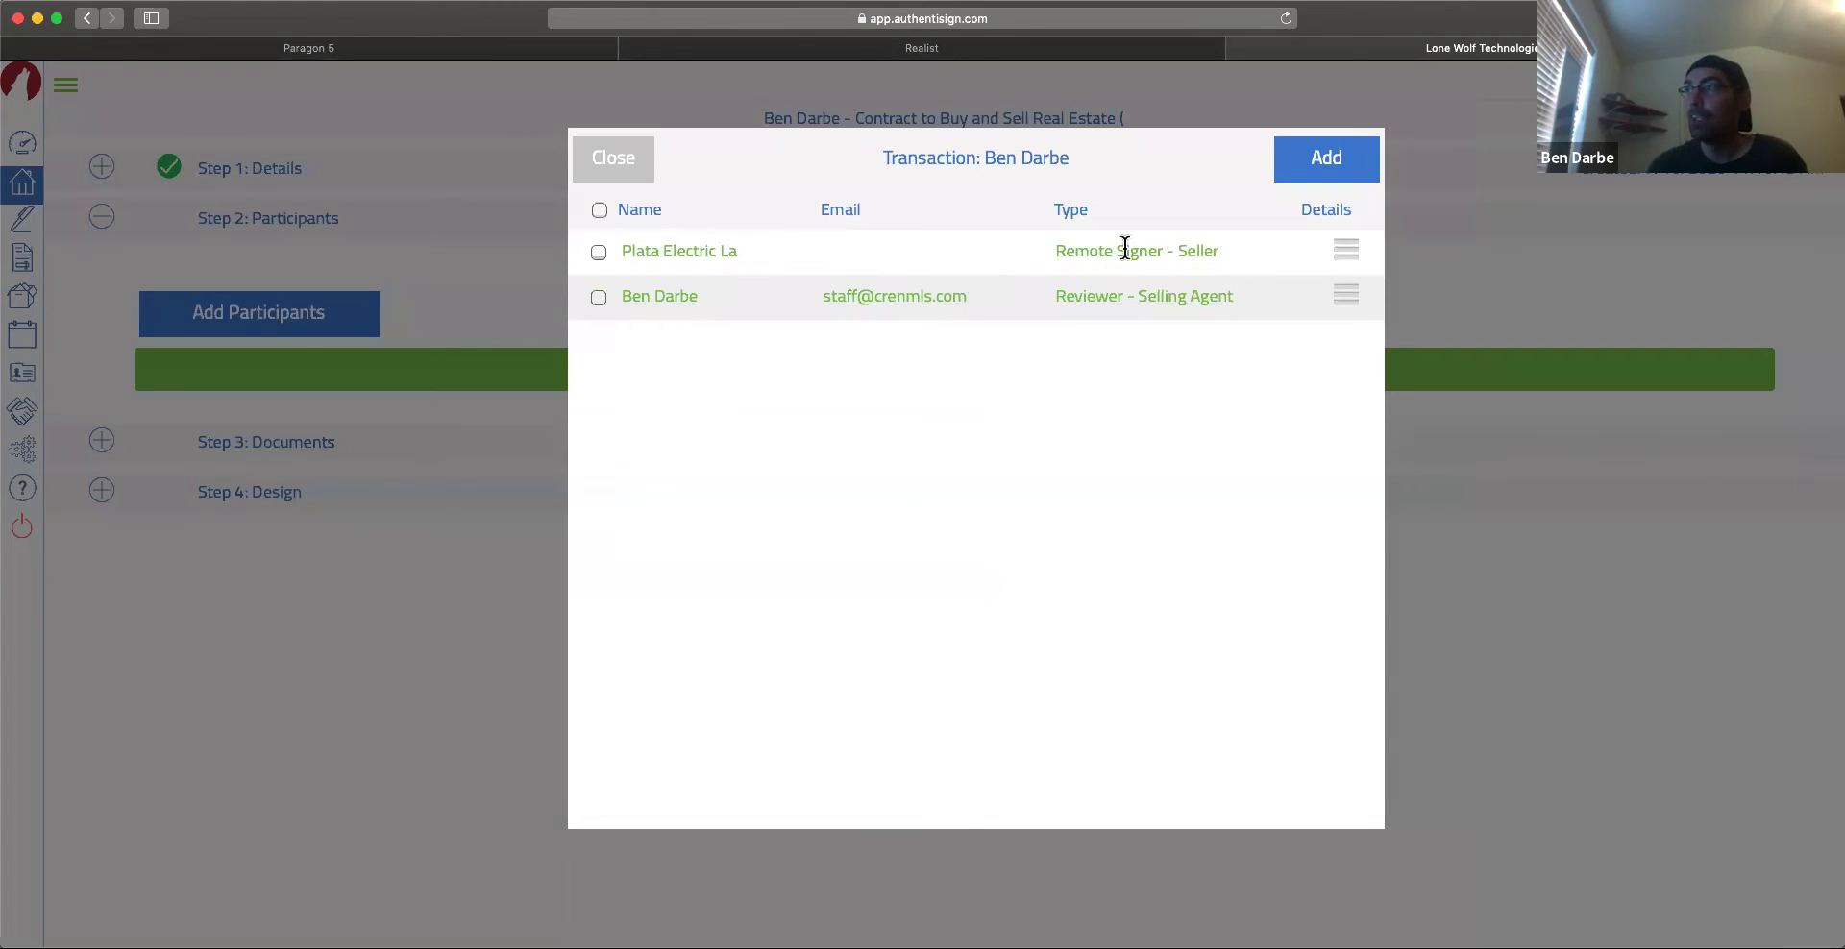
# Step: Add the selling agent as a Remote Signer, closing Add Participants without adding anyone else
pyautogui.click(598, 298)
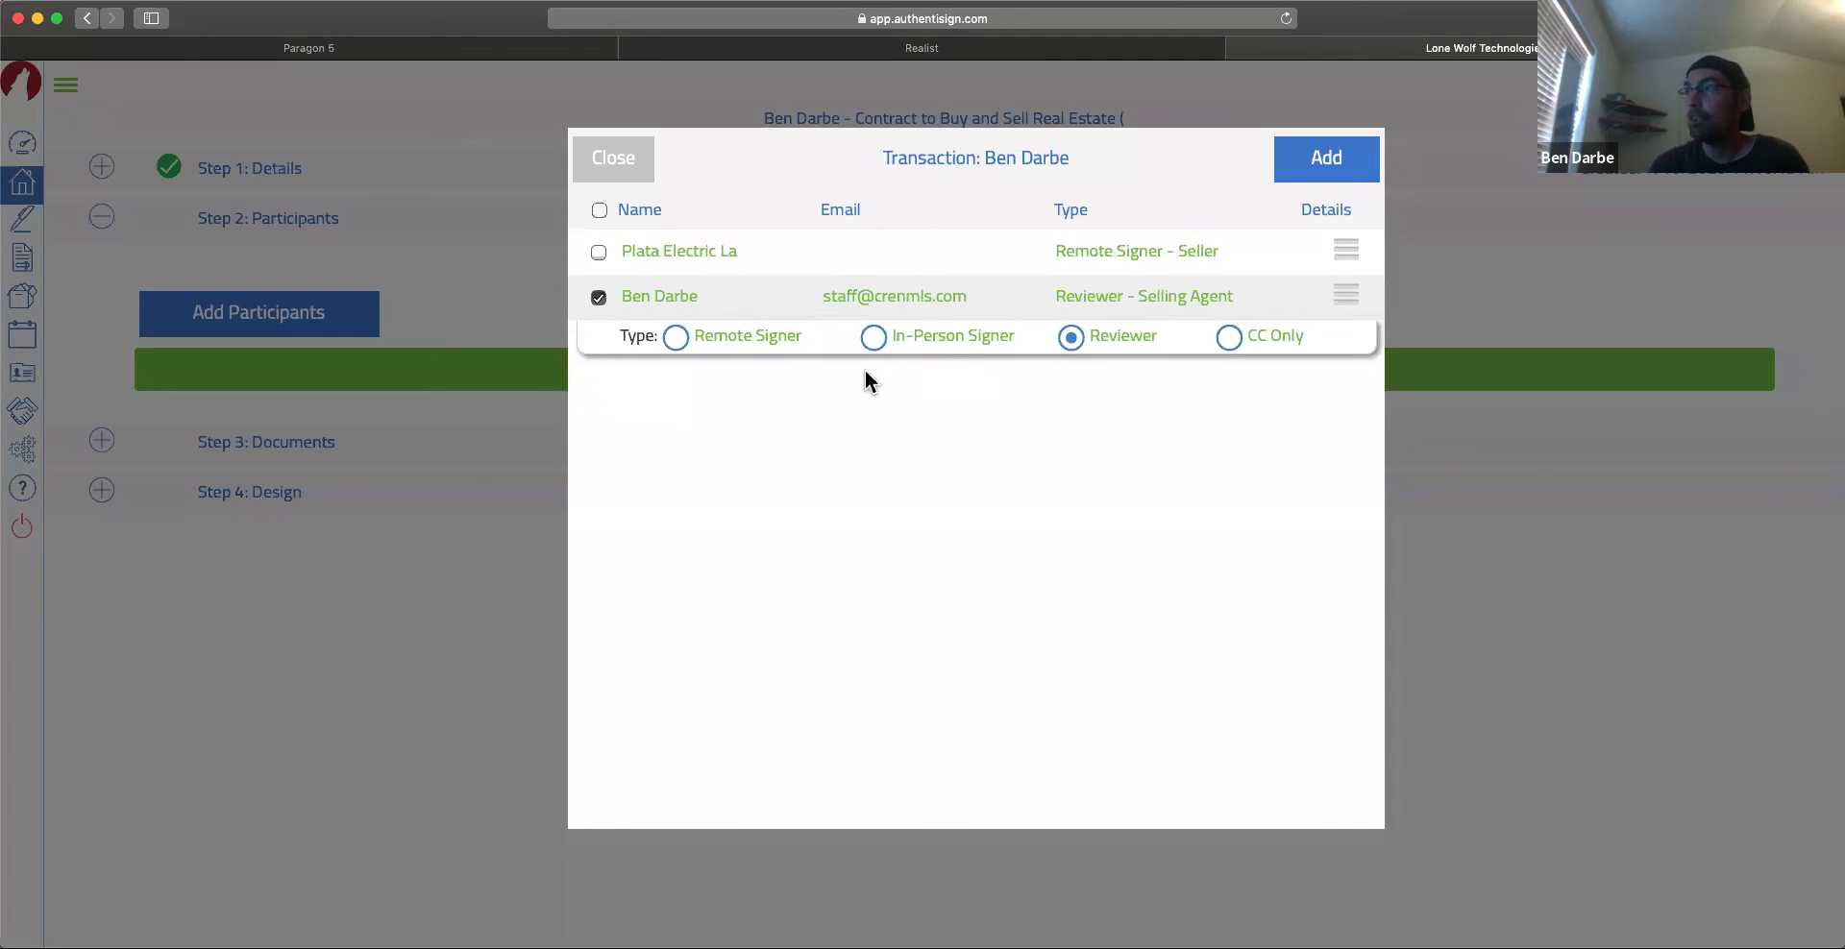
pyautogui.click(598, 299)
pyautogui.click(598, 299)
pyautogui.click(1229, 338)
pyautogui.click(673, 337)
pyautogui.click(1317, 173)
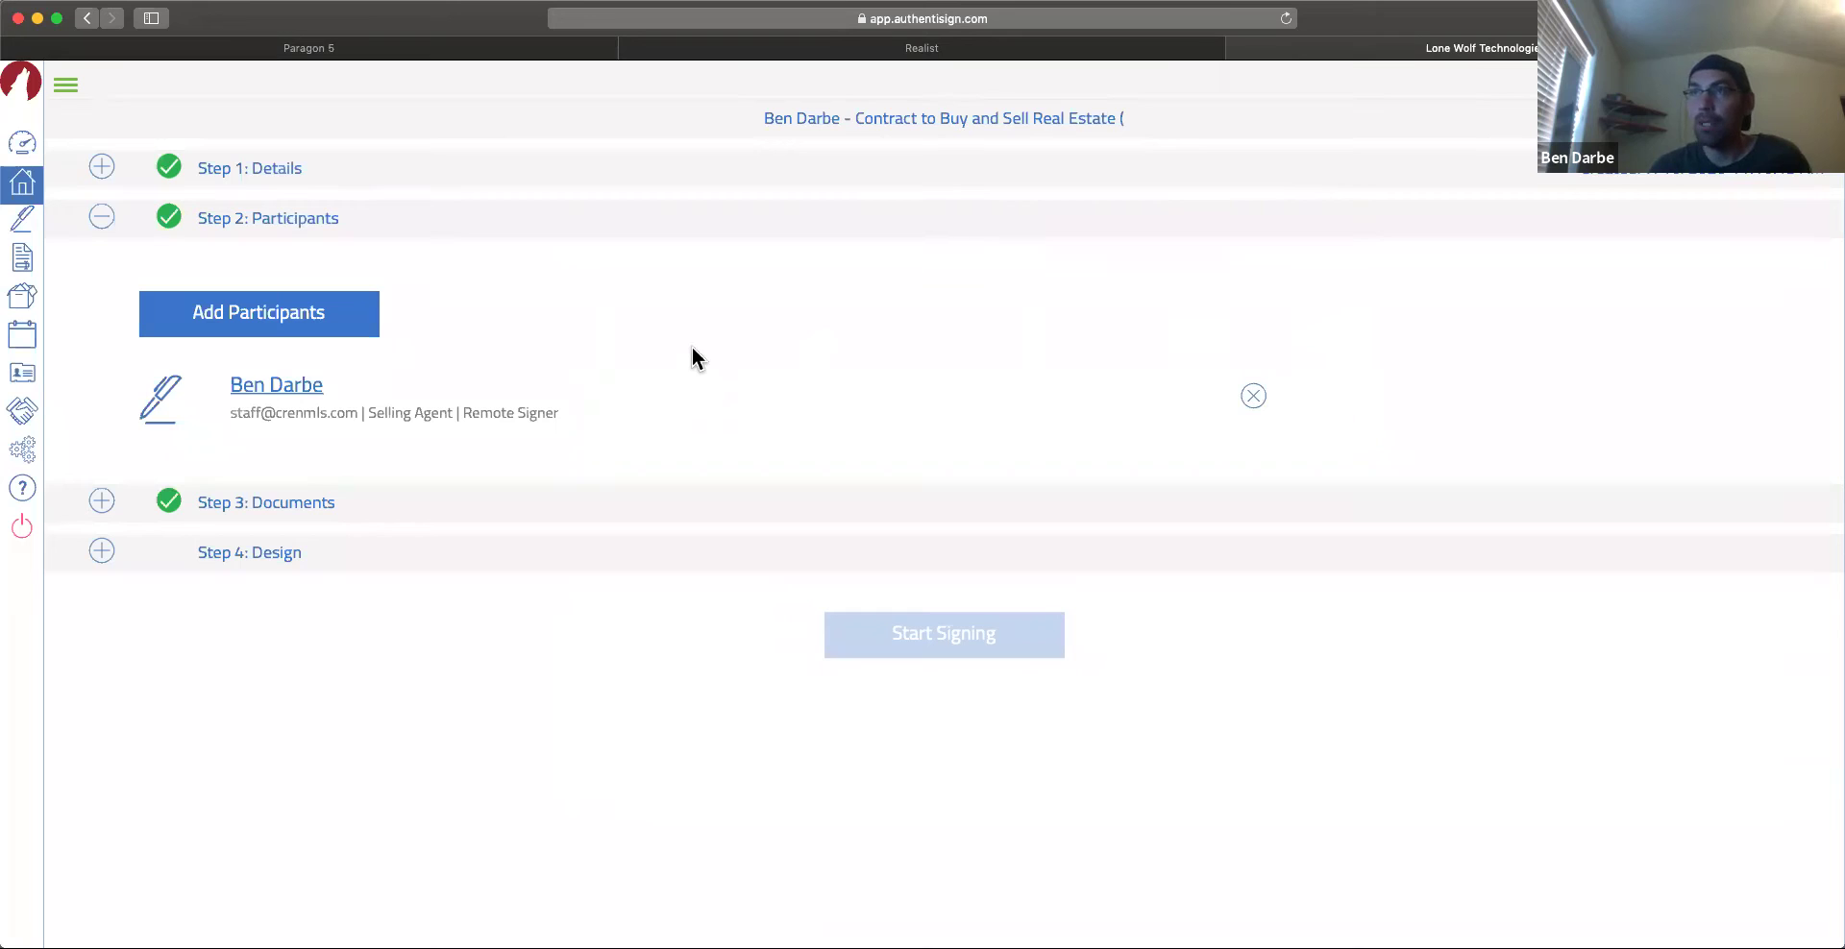
pyautogui.click(267, 327)
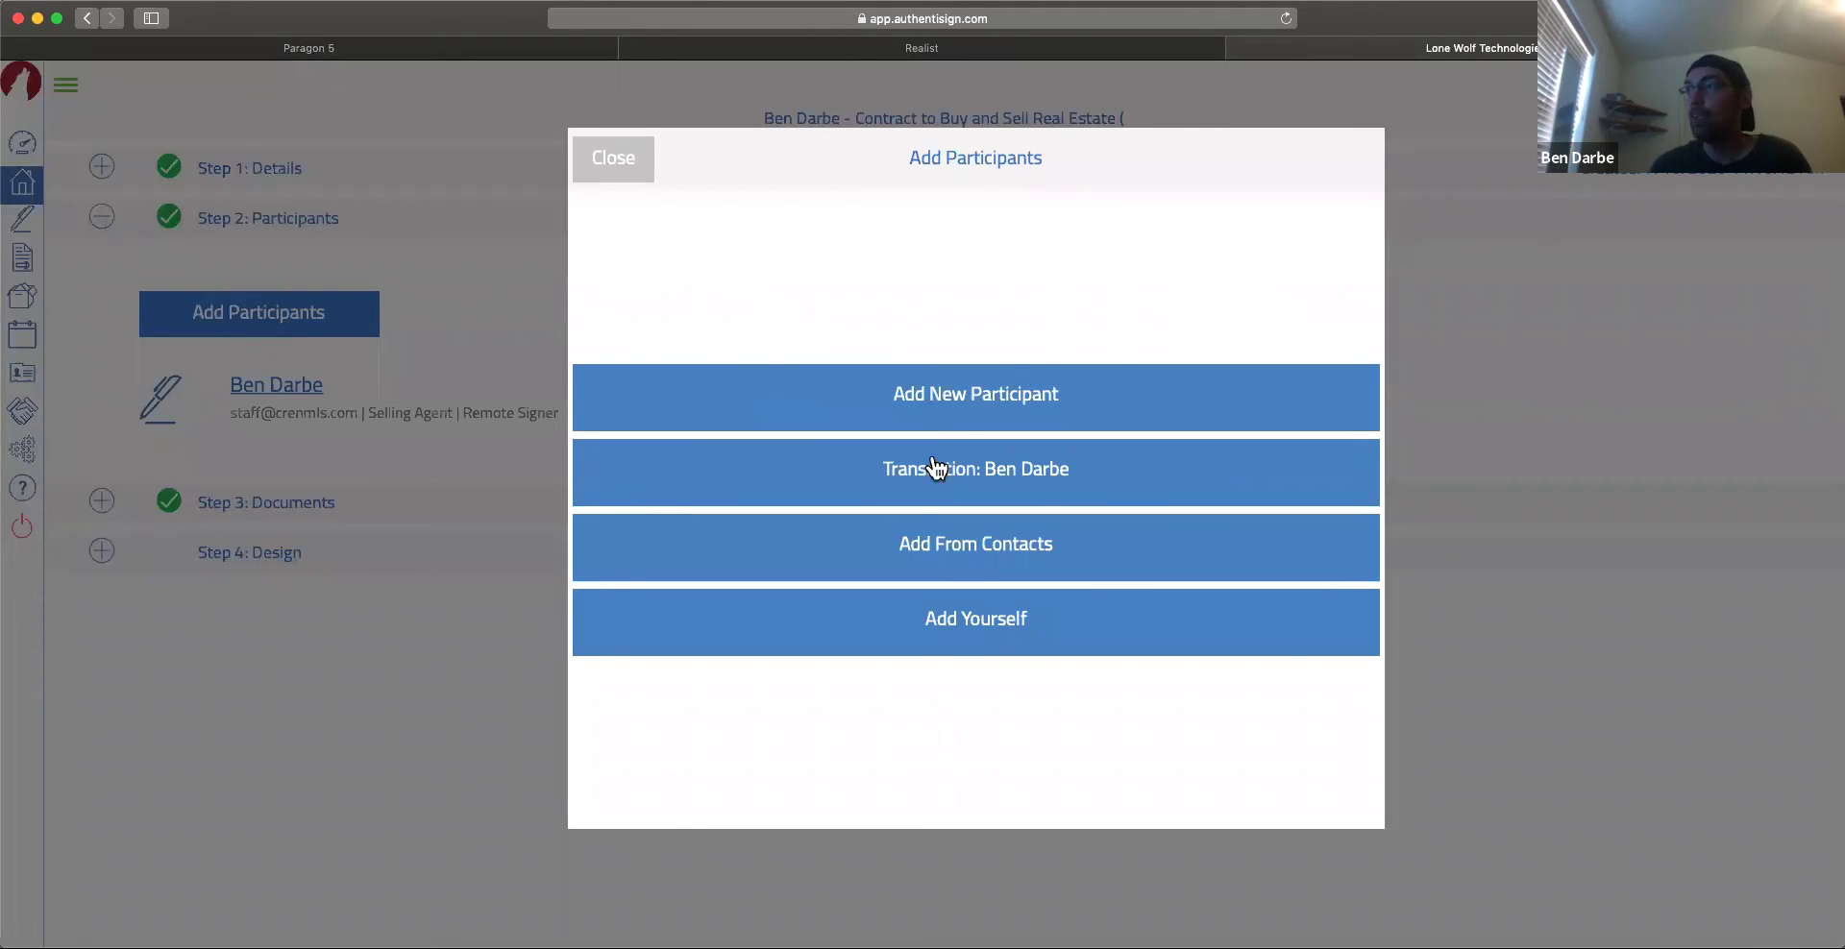
pyautogui.click(595, 177)
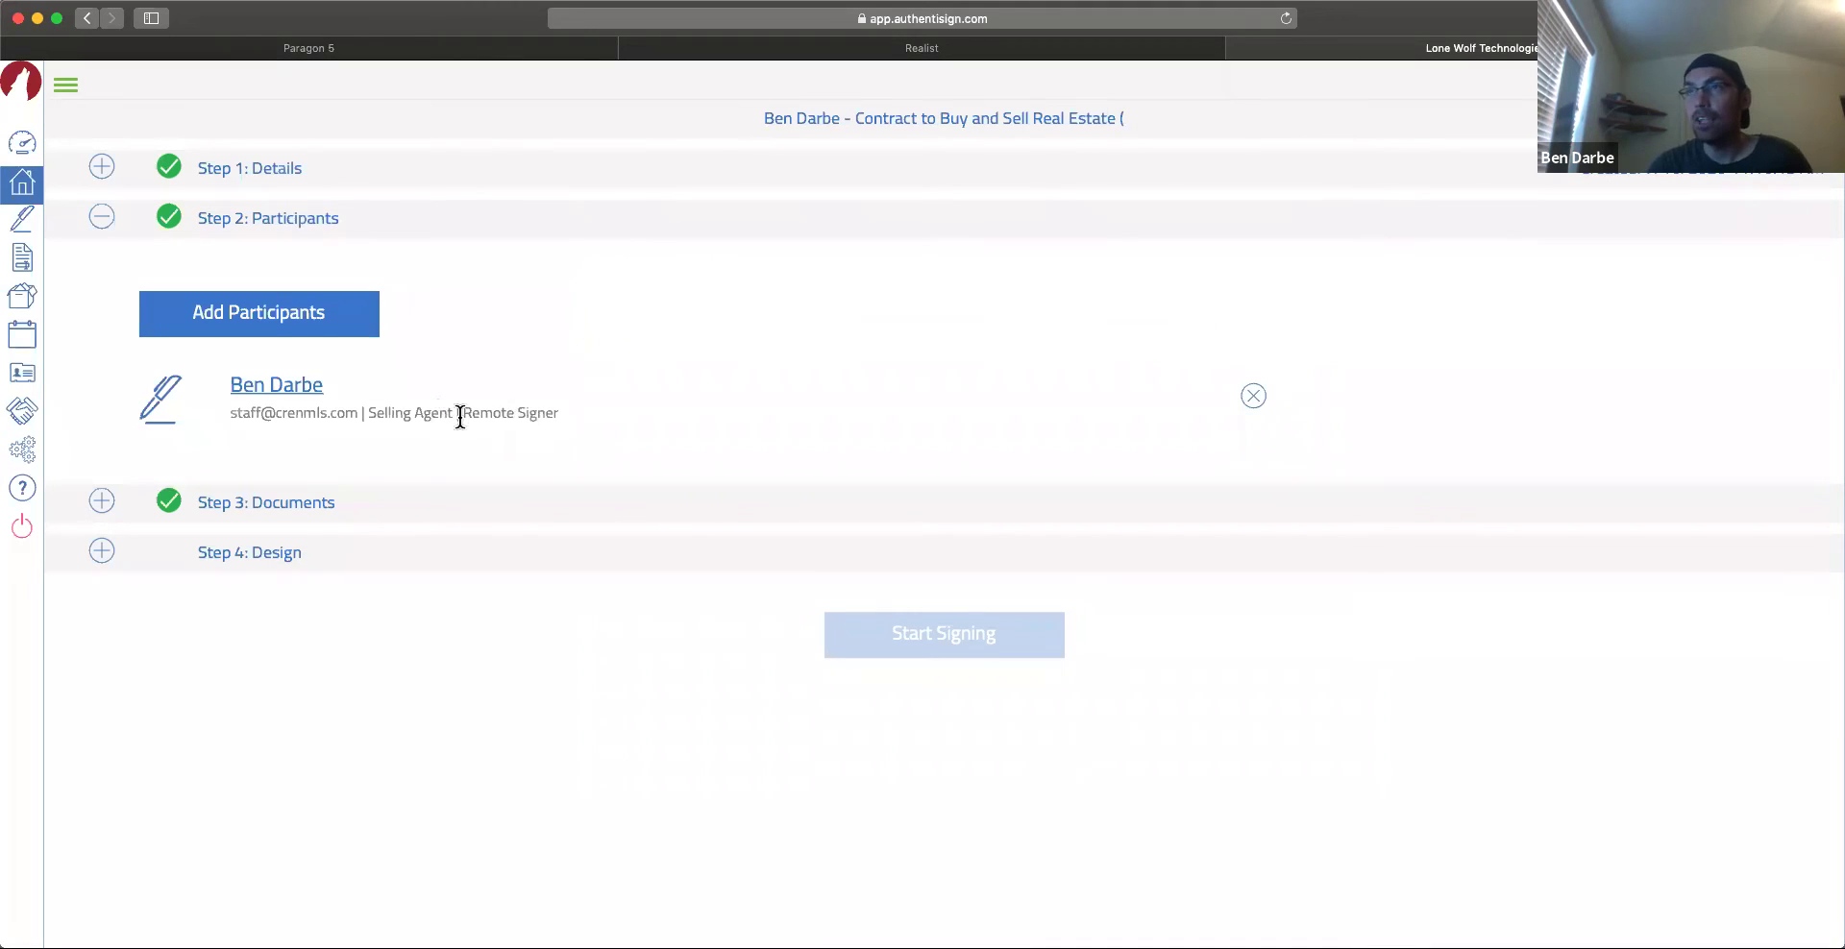
# Step: Check the document source options without adding any, keeping only the contract, then open Design
pyautogui.click(309, 519)
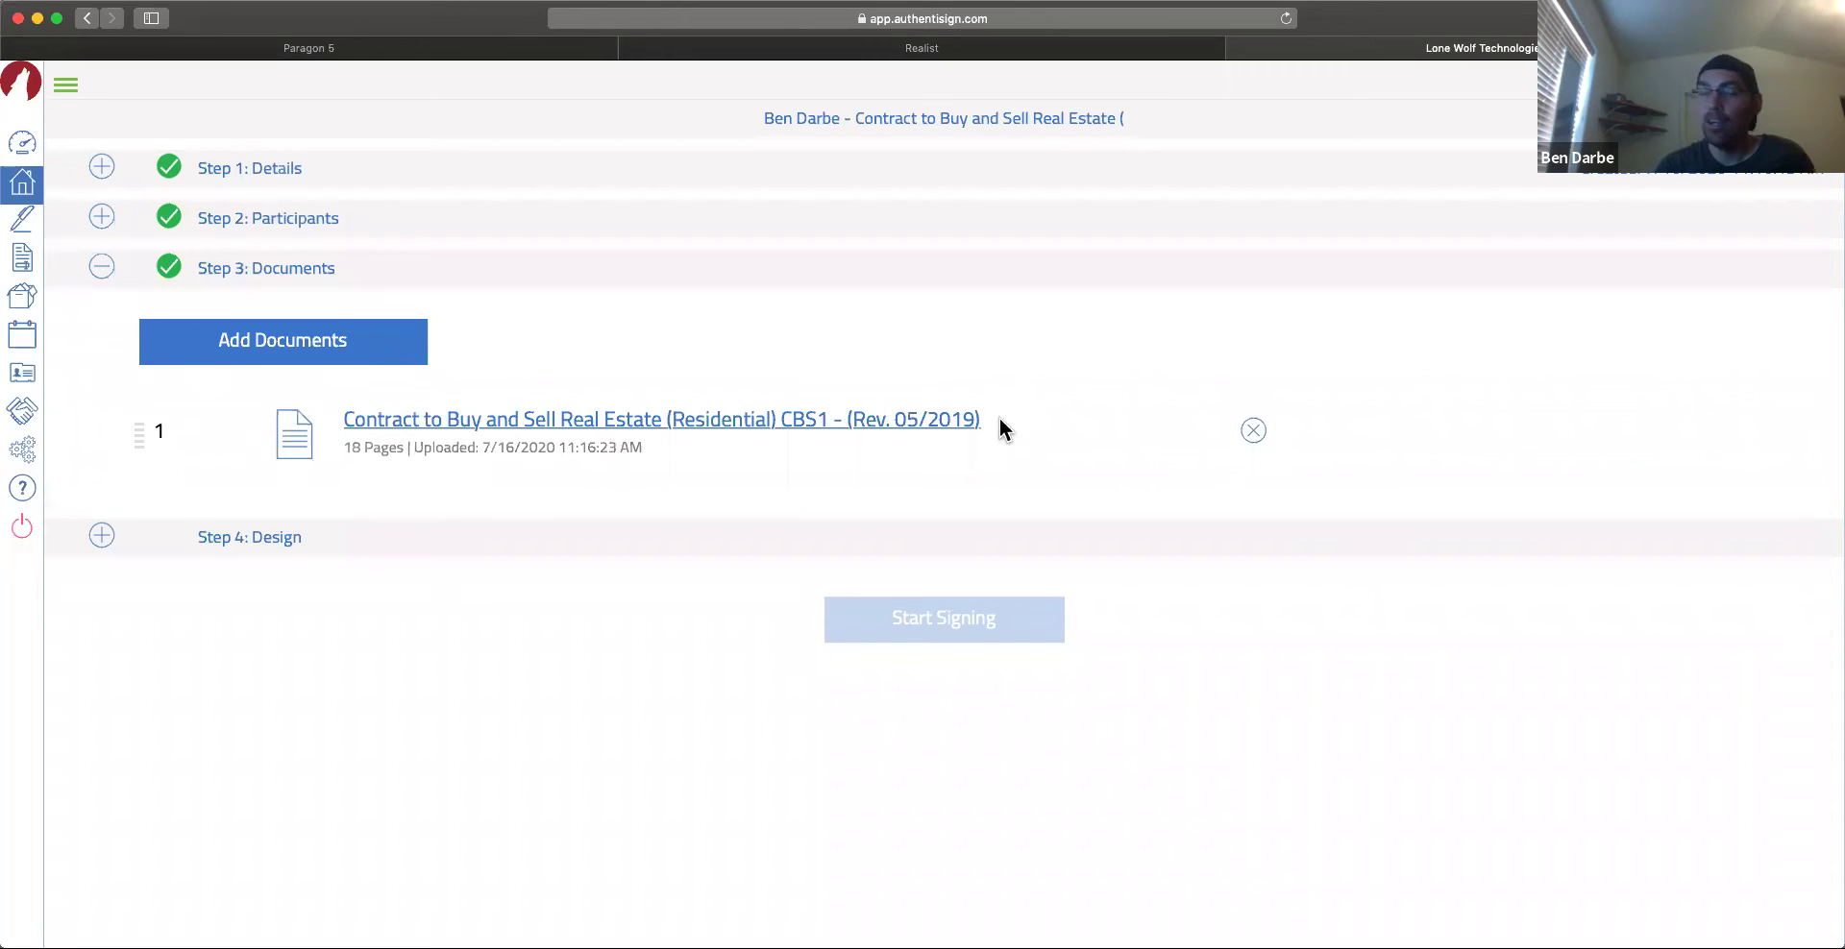
pyautogui.click(303, 358)
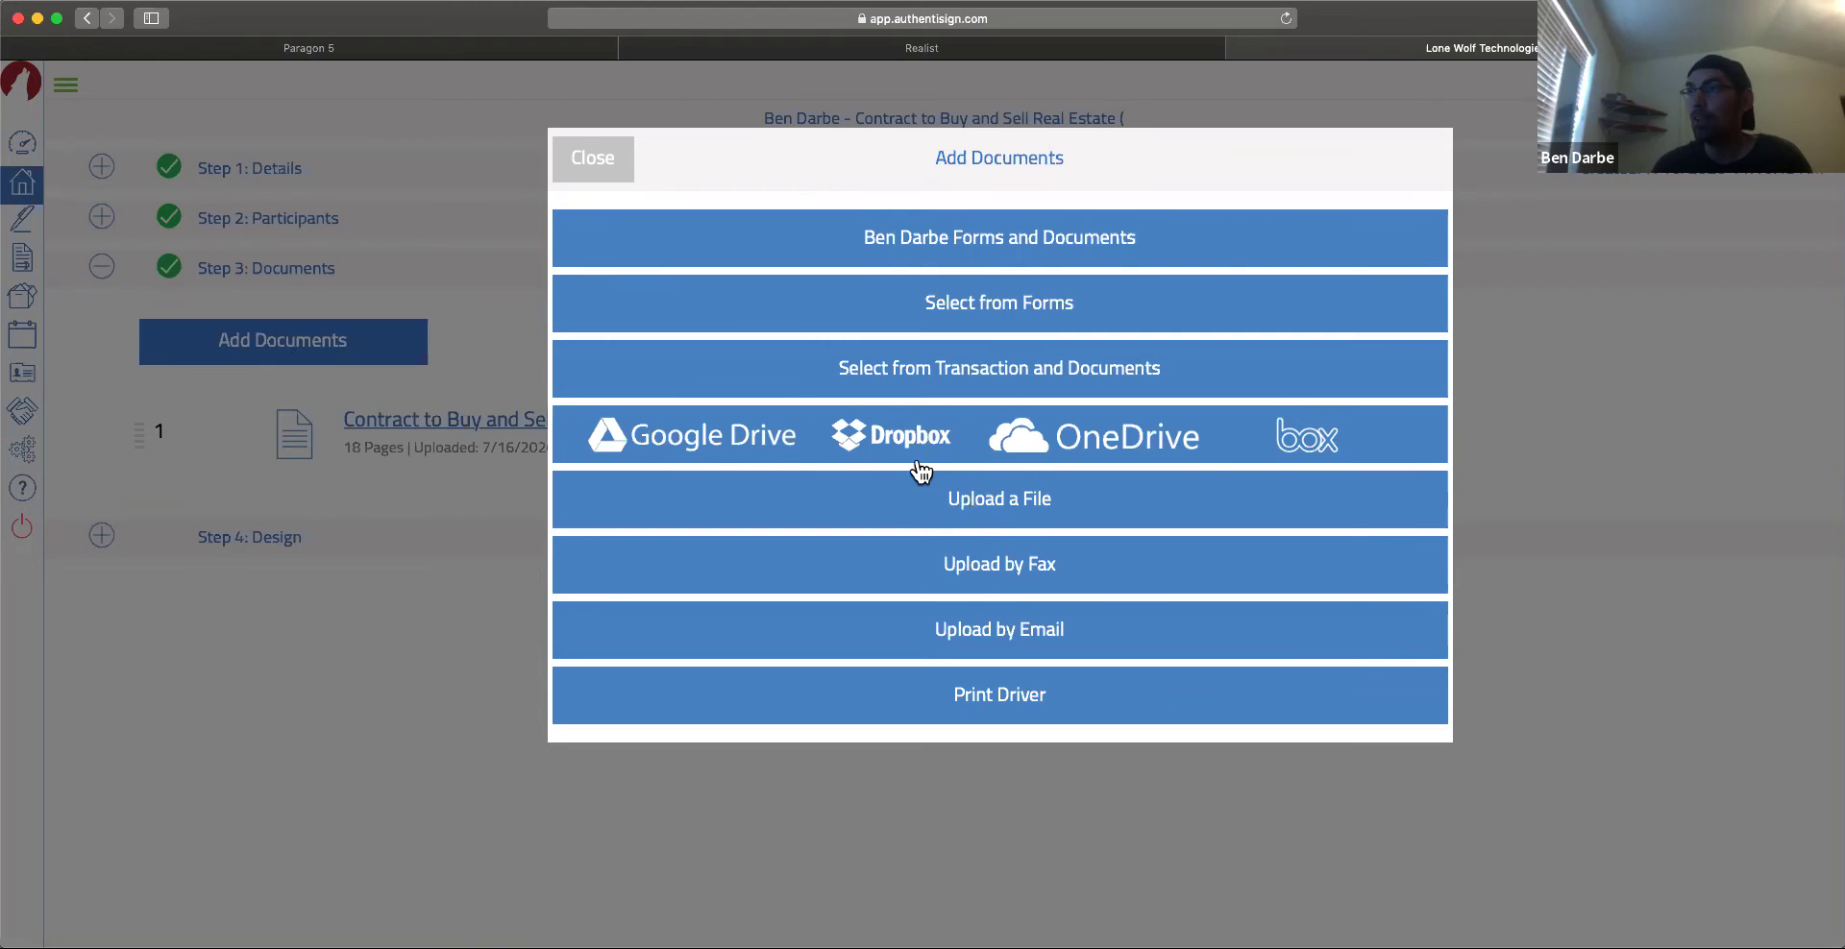
pyautogui.click(588, 158)
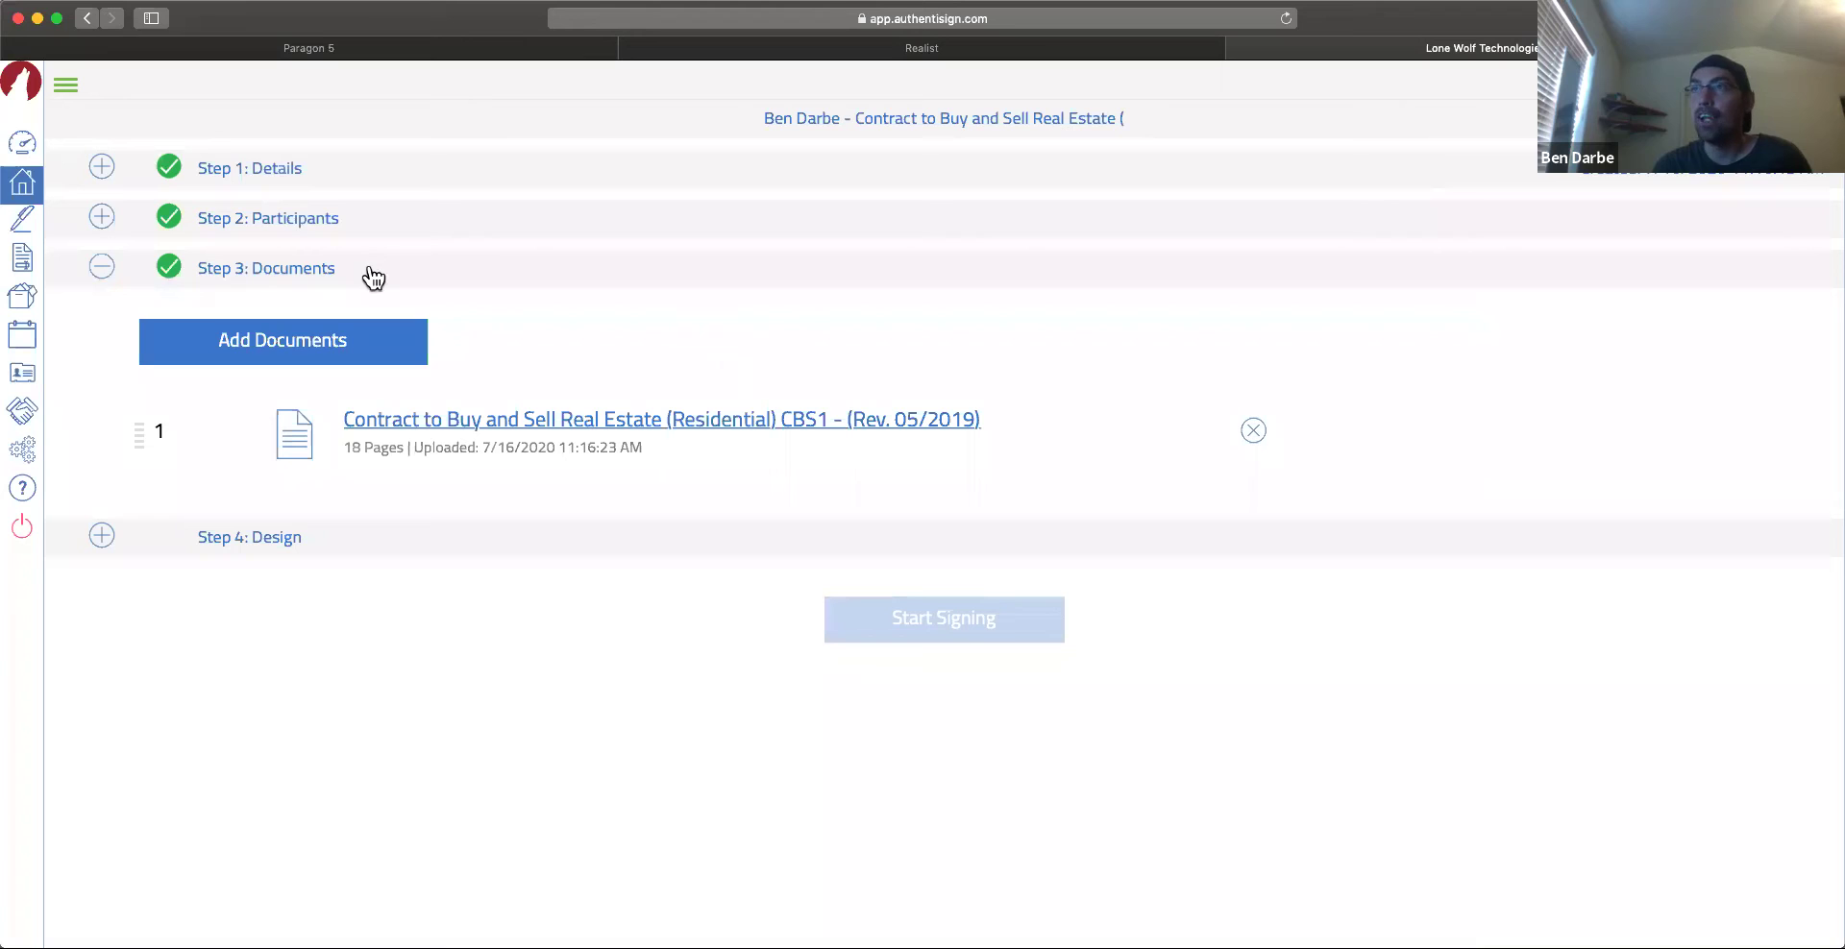
pyautogui.click(248, 545)
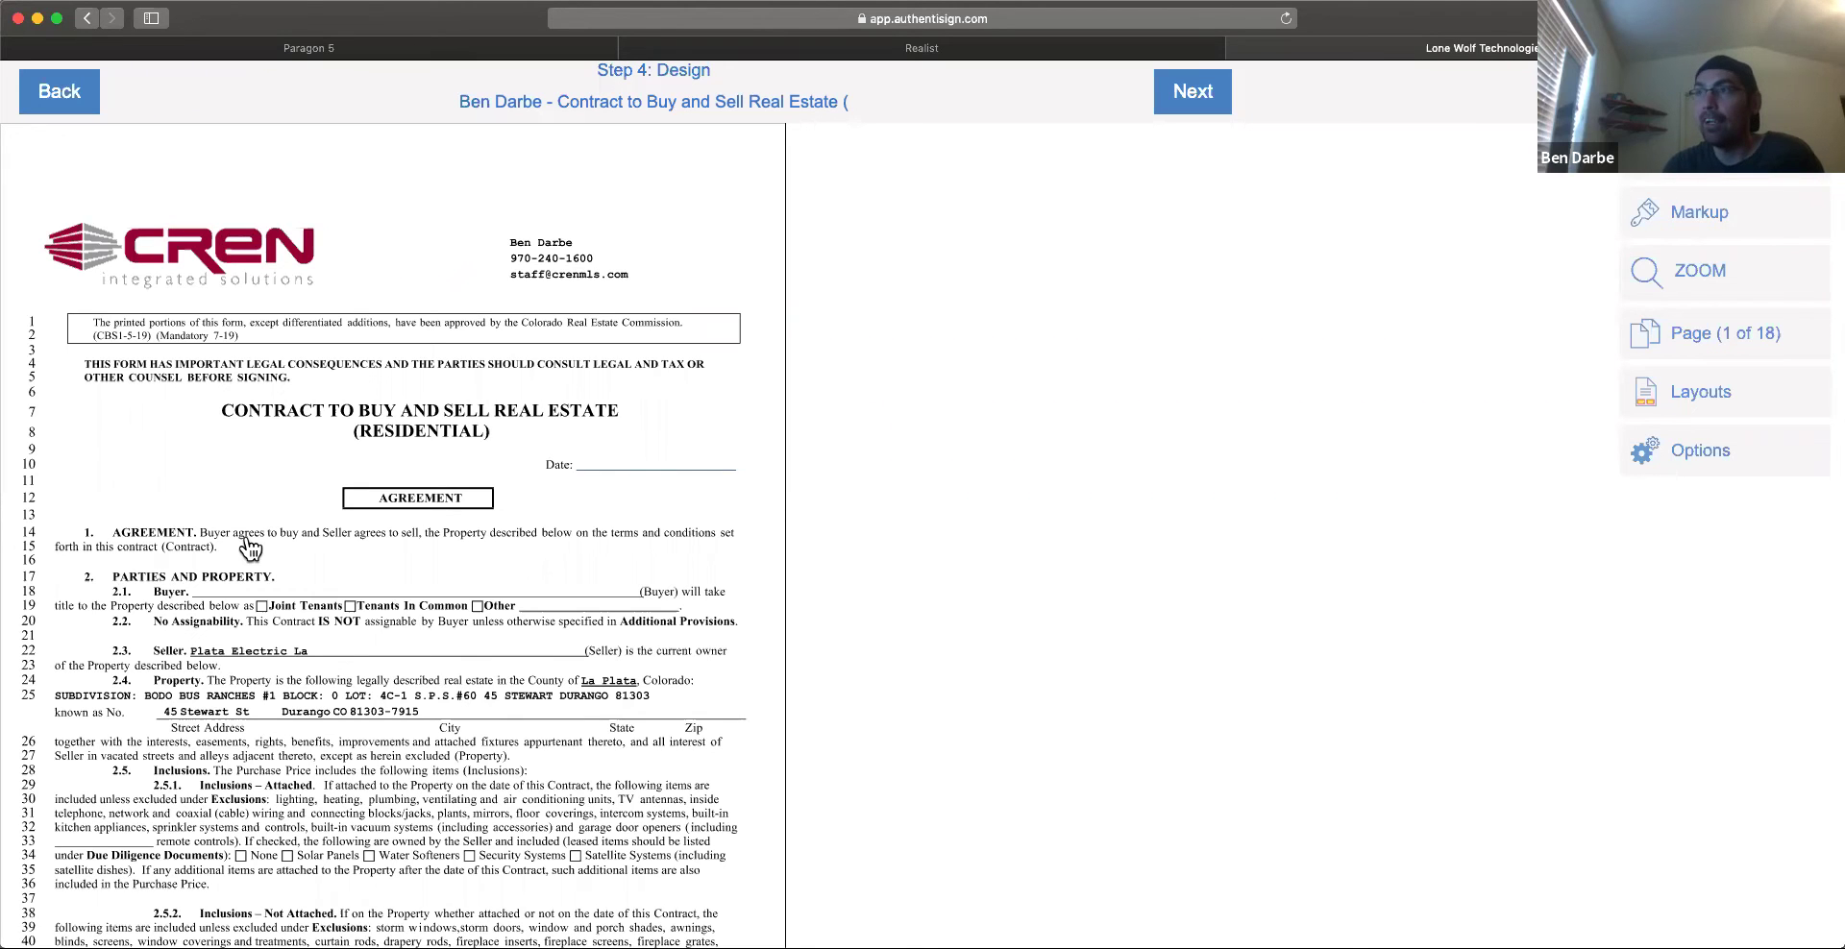
# Step: Scroll through the contract to the Broker's Signature block on page 17
pyautogui.scroll(-3, 357, 659)
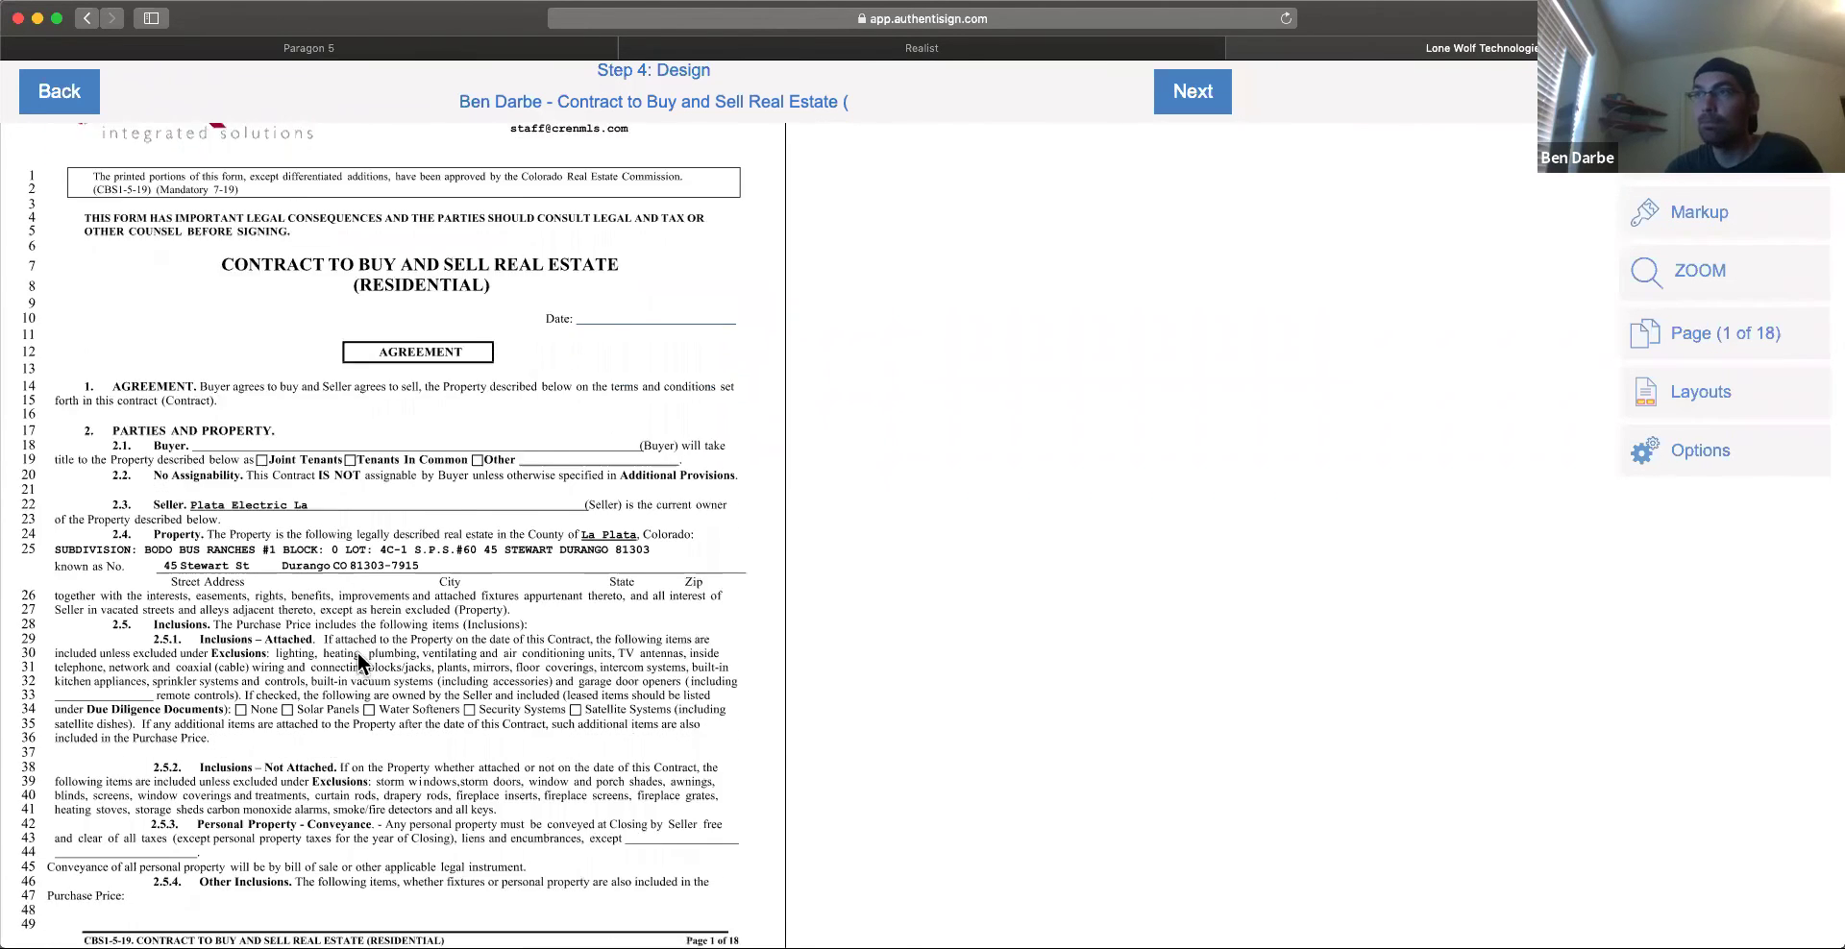
pyautogui.scroll(3, 357, 661)
pyautogui.scroll(-20, 357, 659)
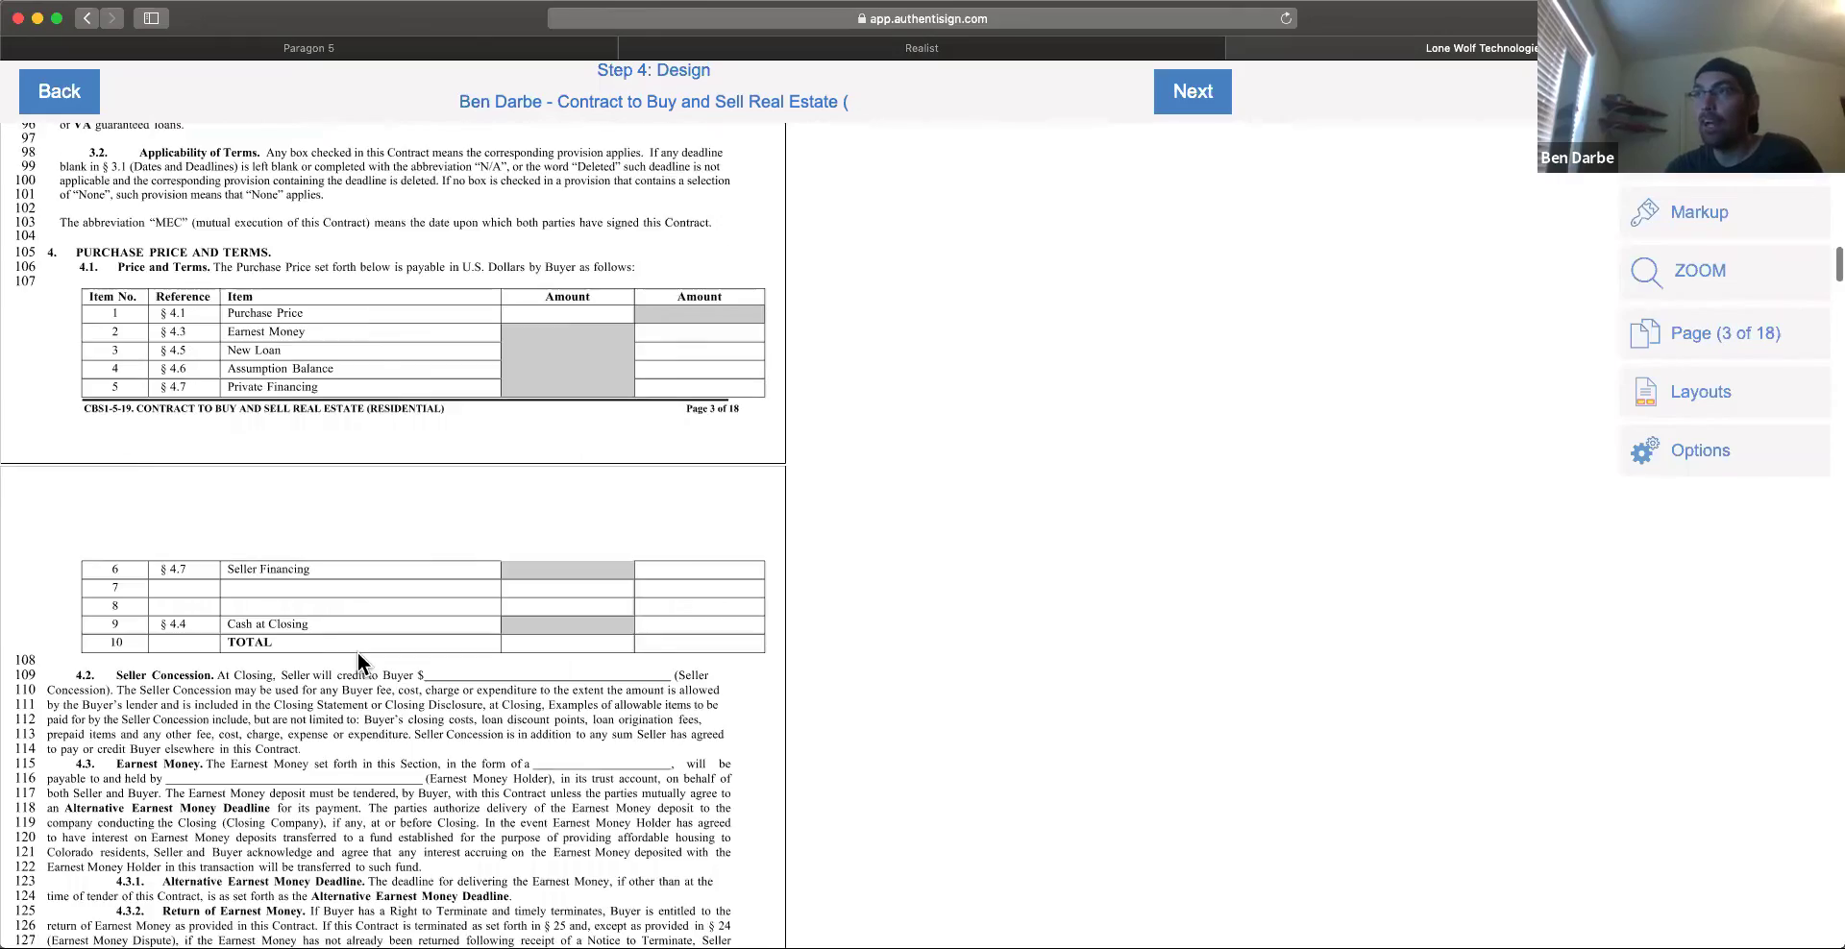
pyautogui.scroll(-20, 359, 663)
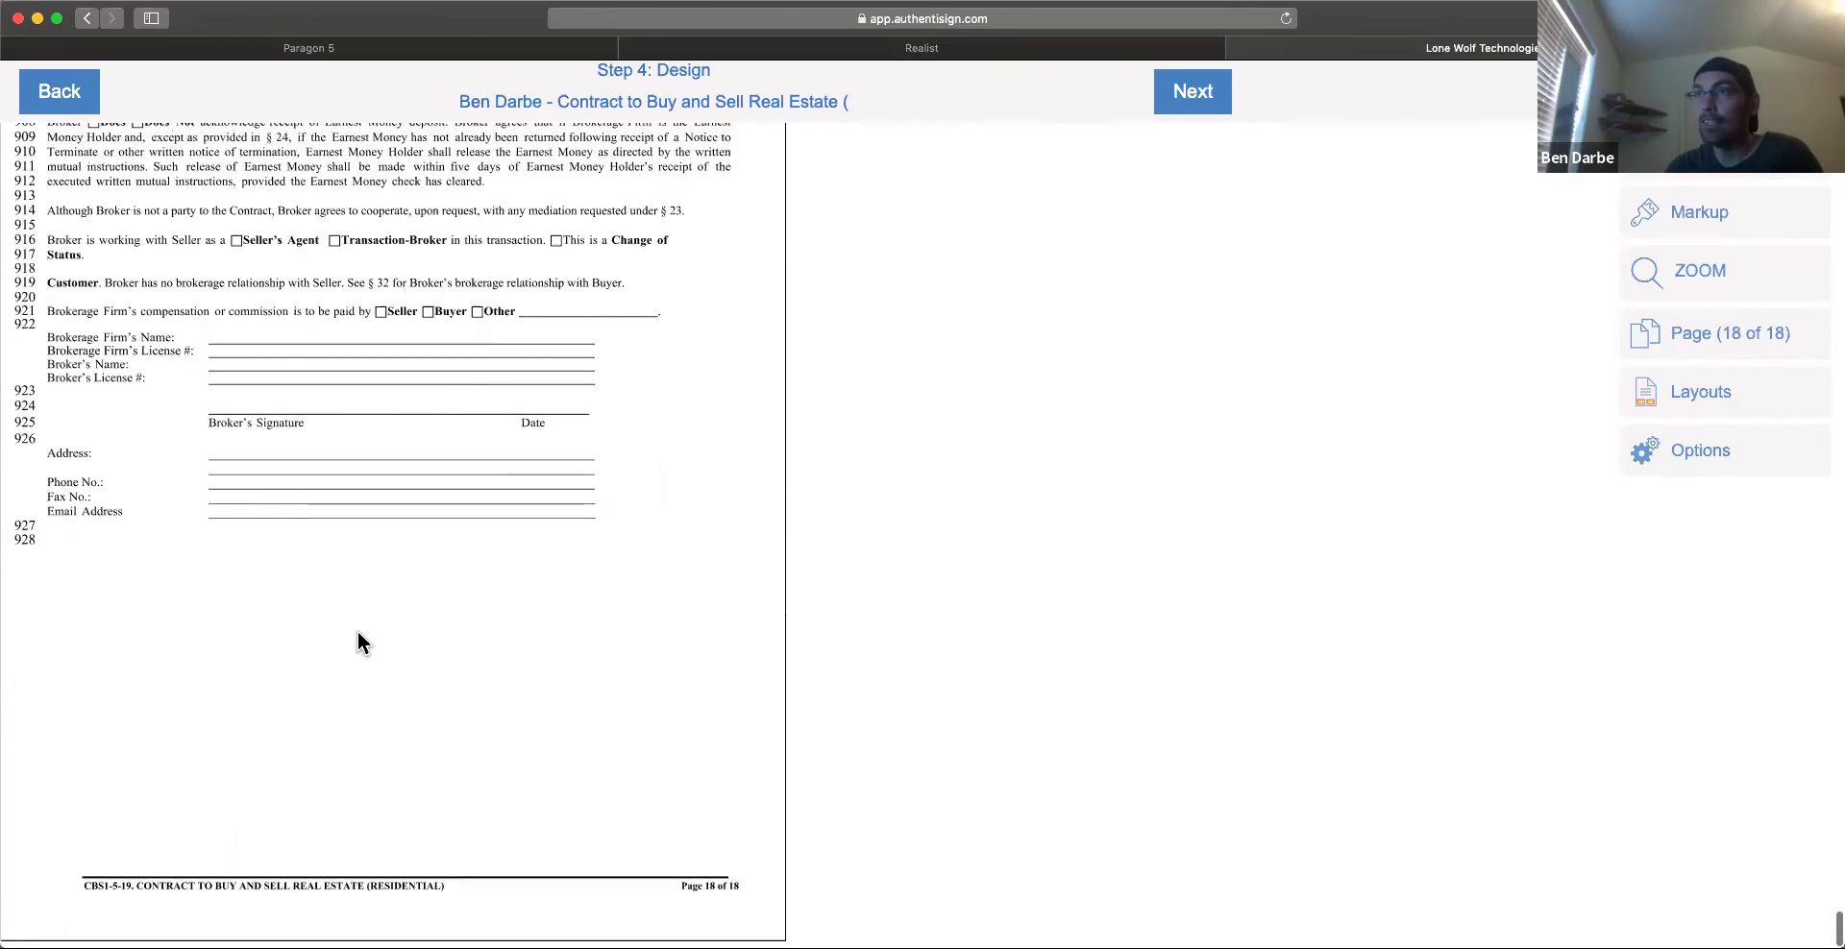
pyautogui.scroll(3, 357, 711)
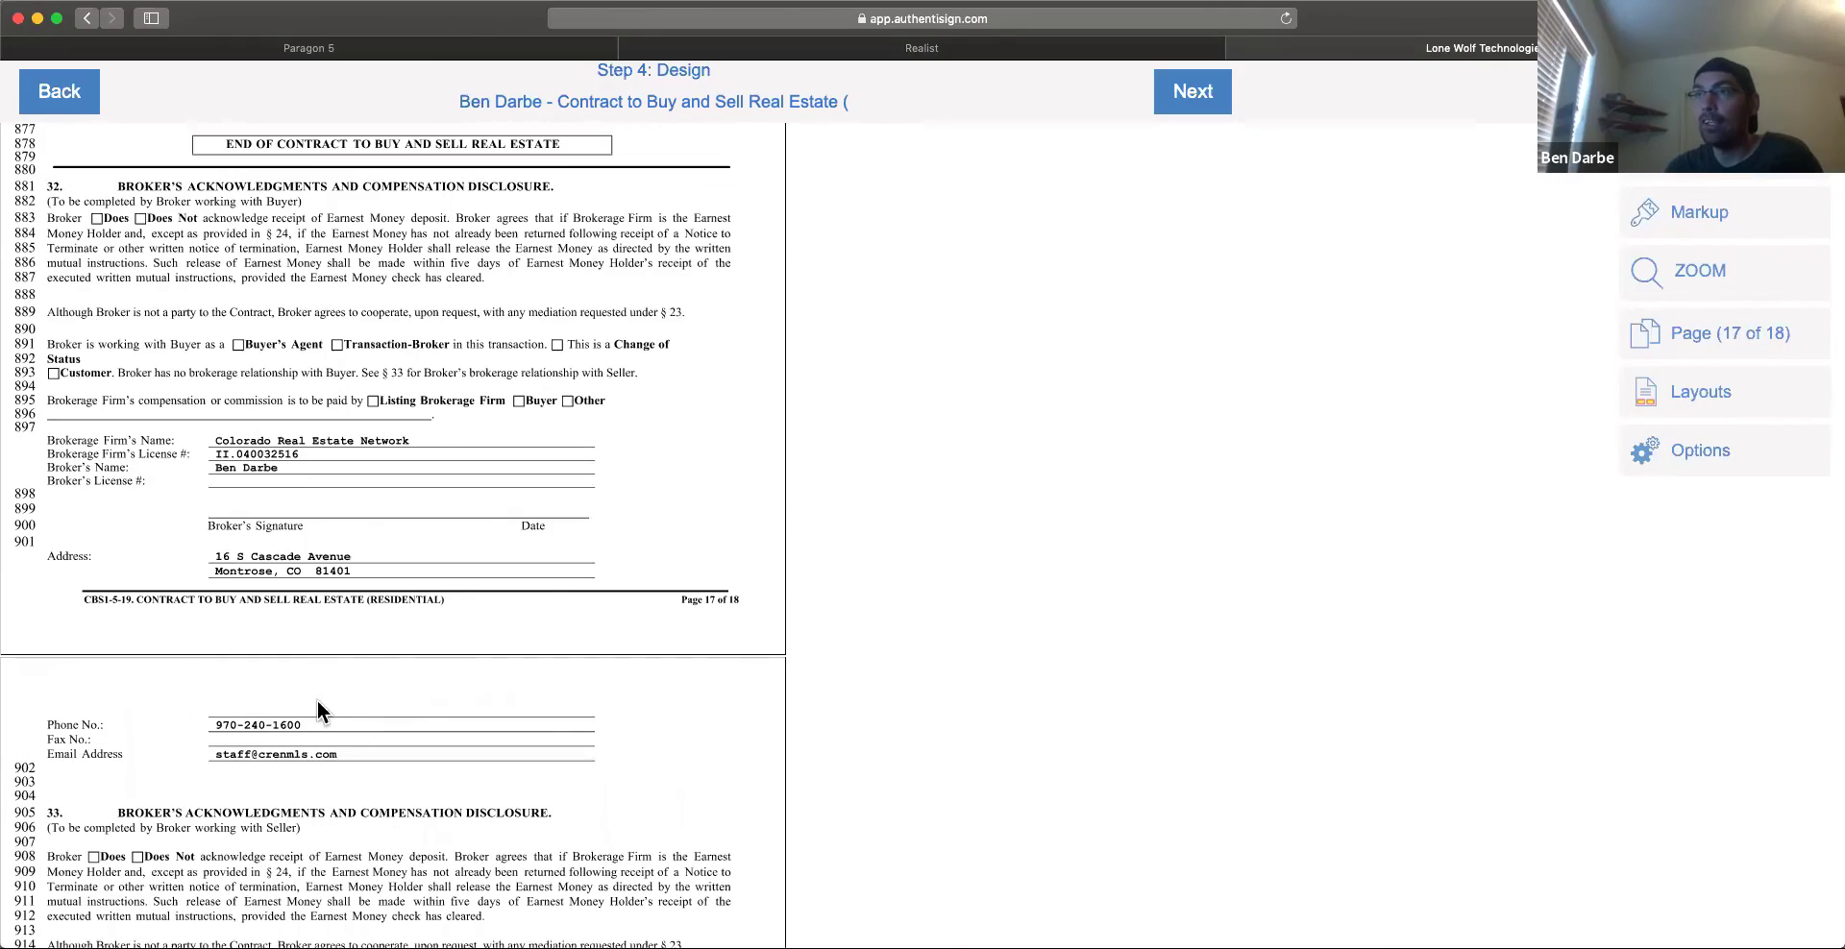
pyautogui.scroll(5, 249, 682)
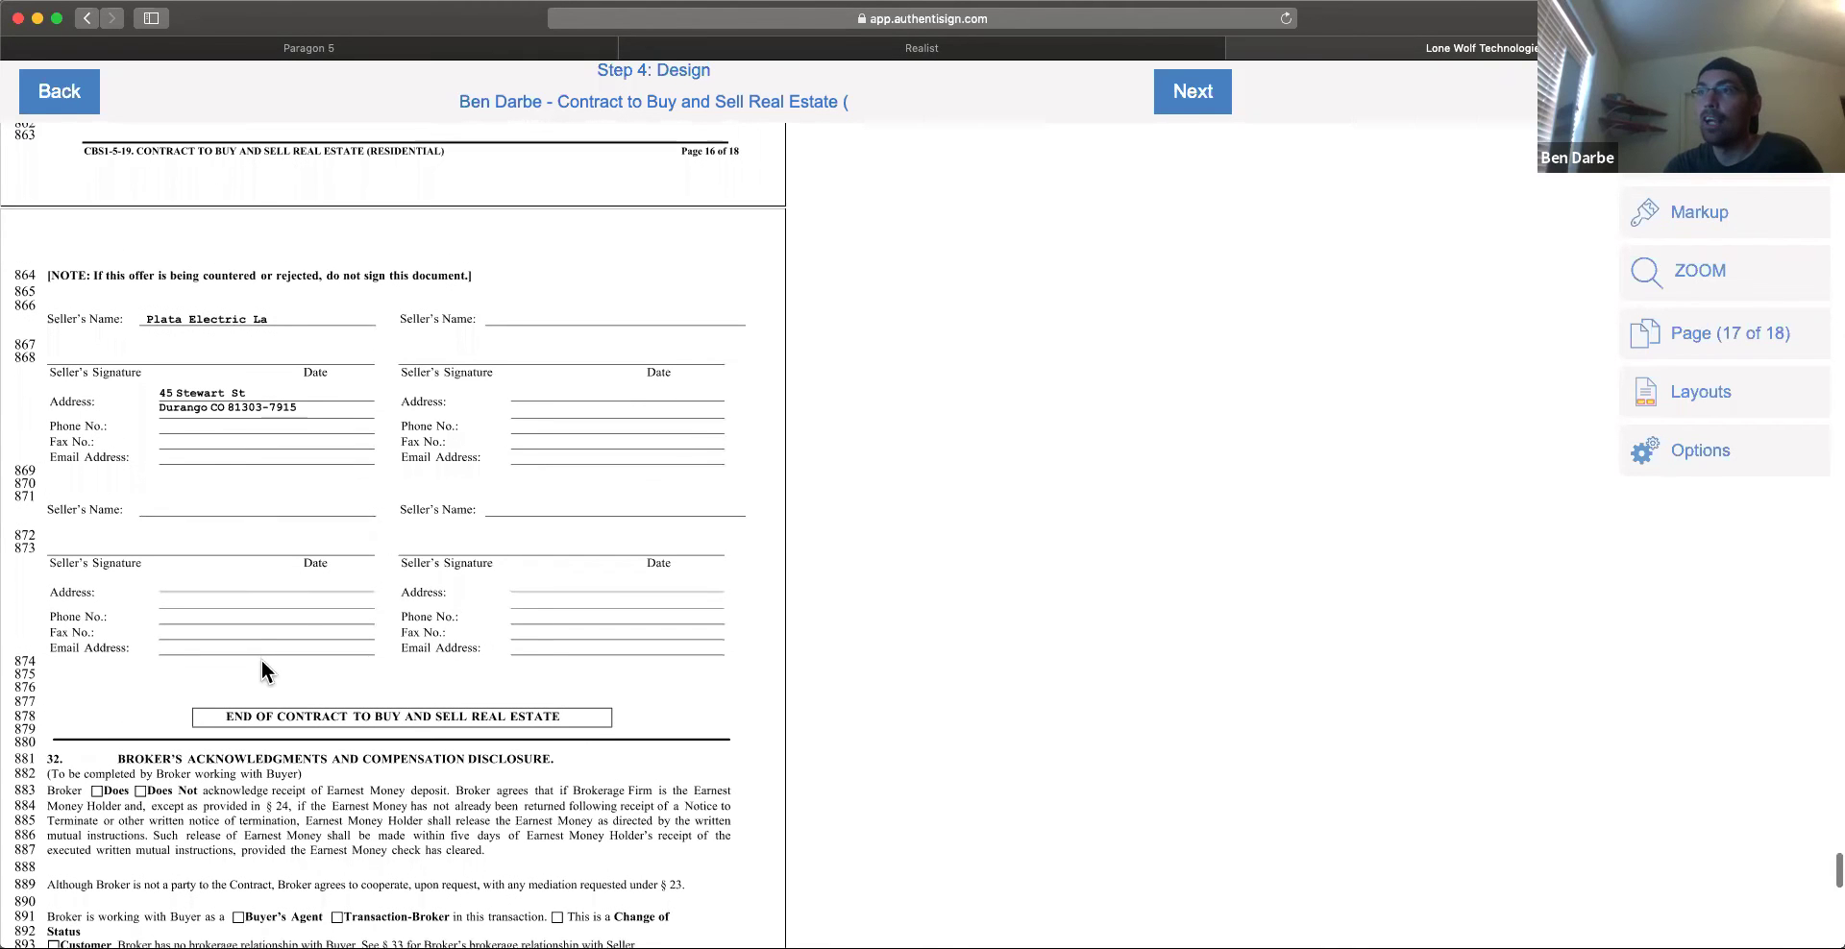
pyautogui.scroll(-5, 261, 660)
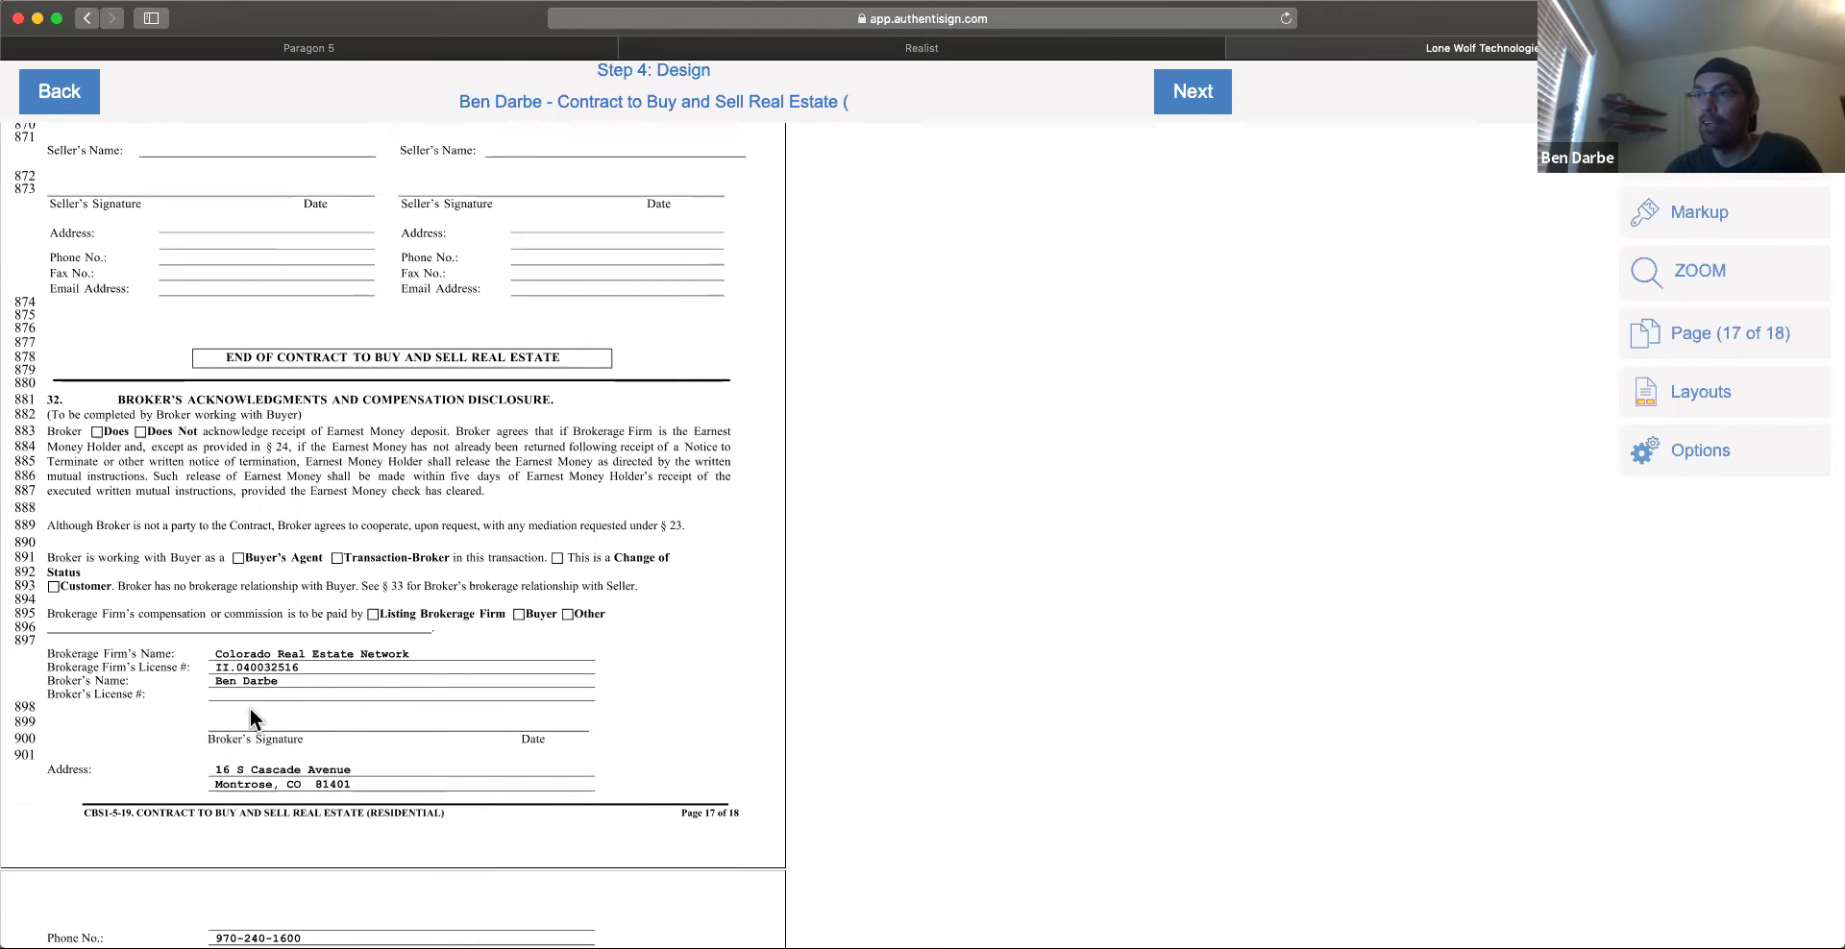
pyautogui.scroll(2, 306, 711)
pyautogui.scroll(5, 305, 711)
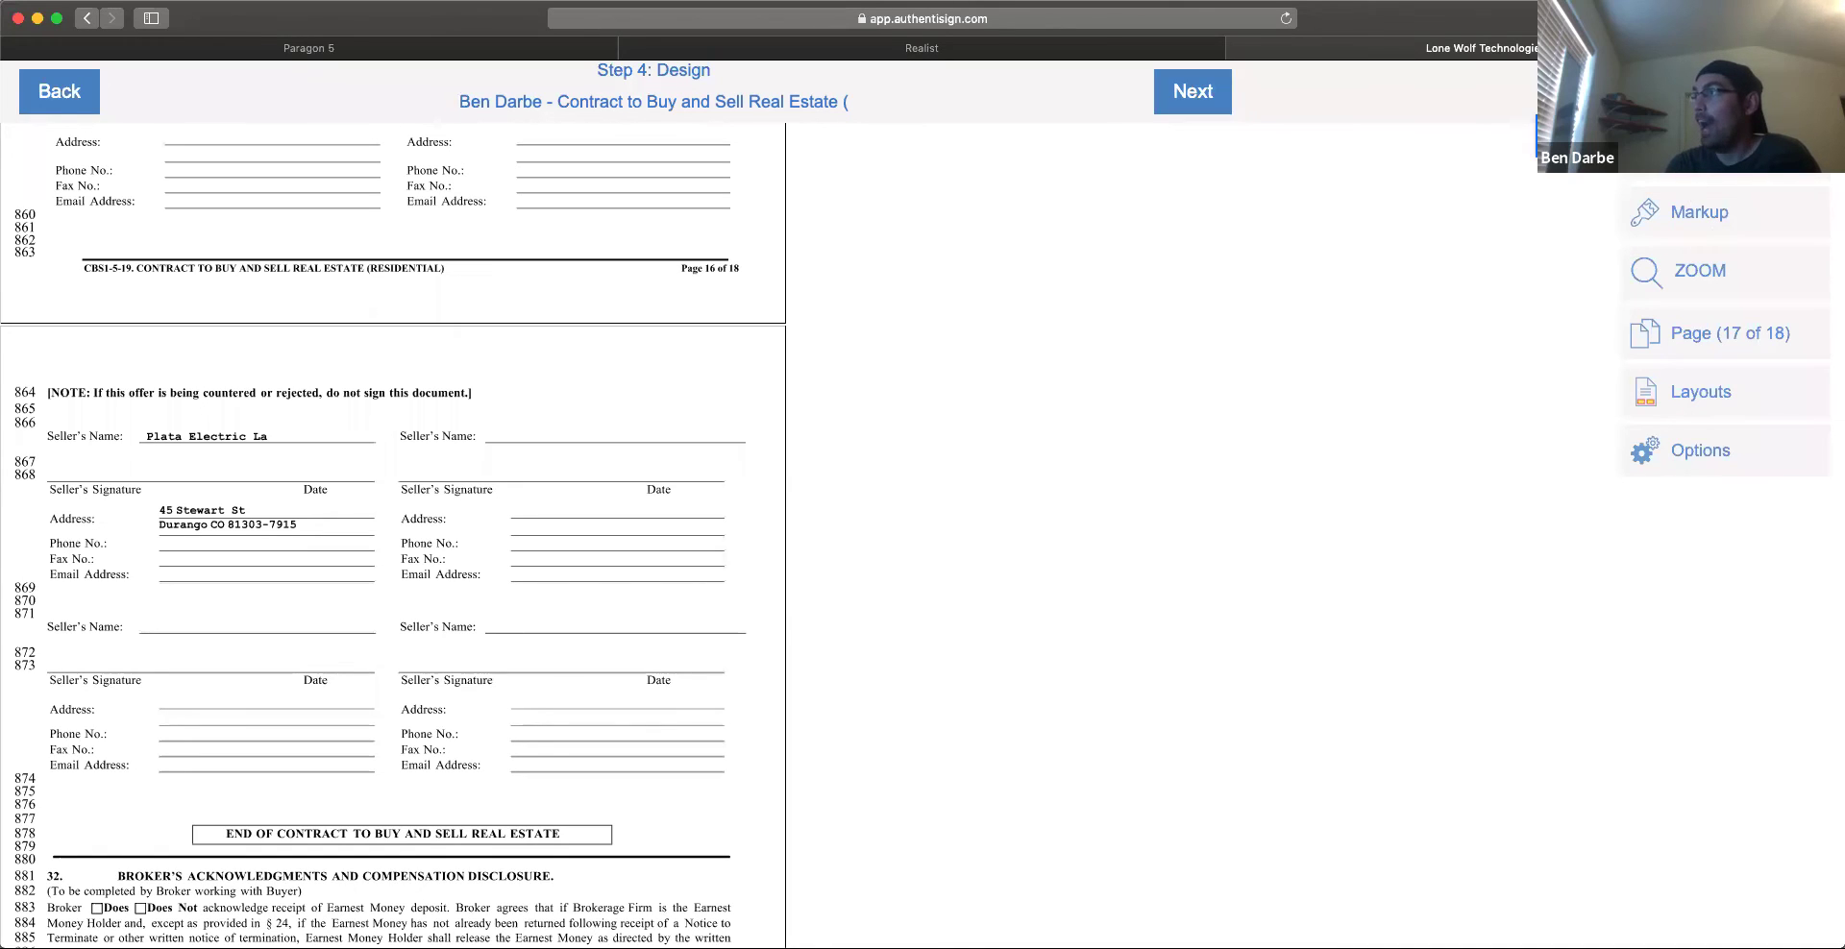
pyautogui.moveTo(1700, 154)
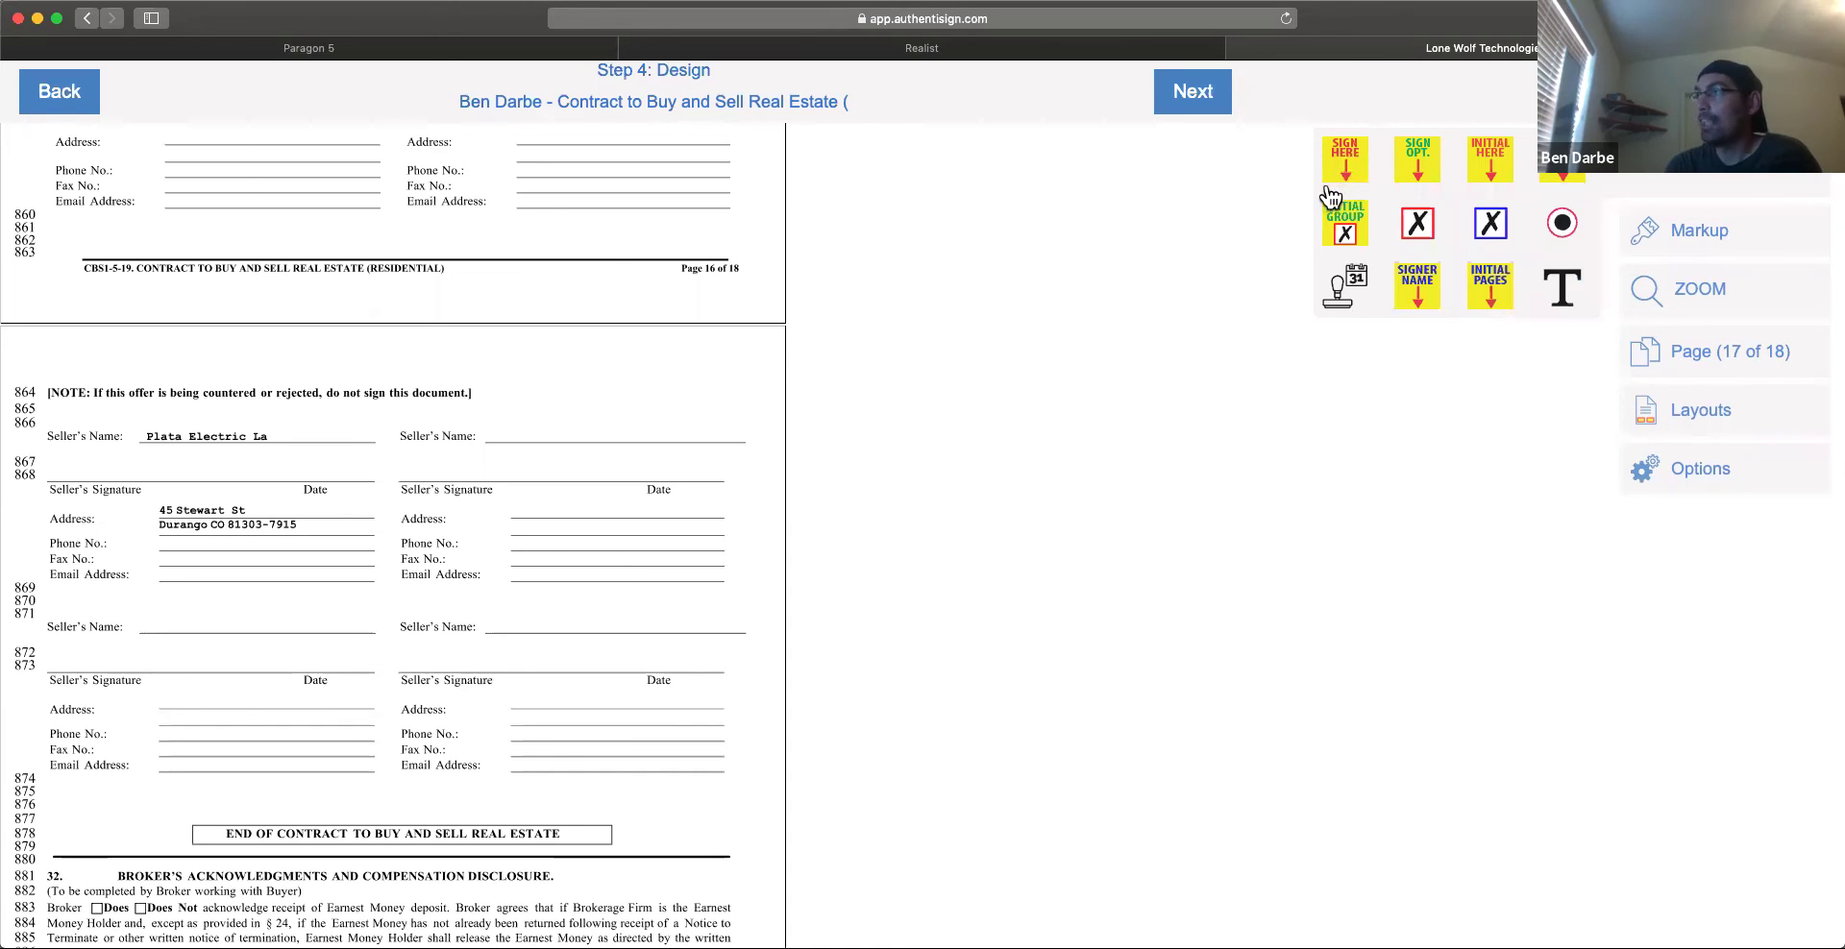
pyautogui.scroll(-6, 494, 720)
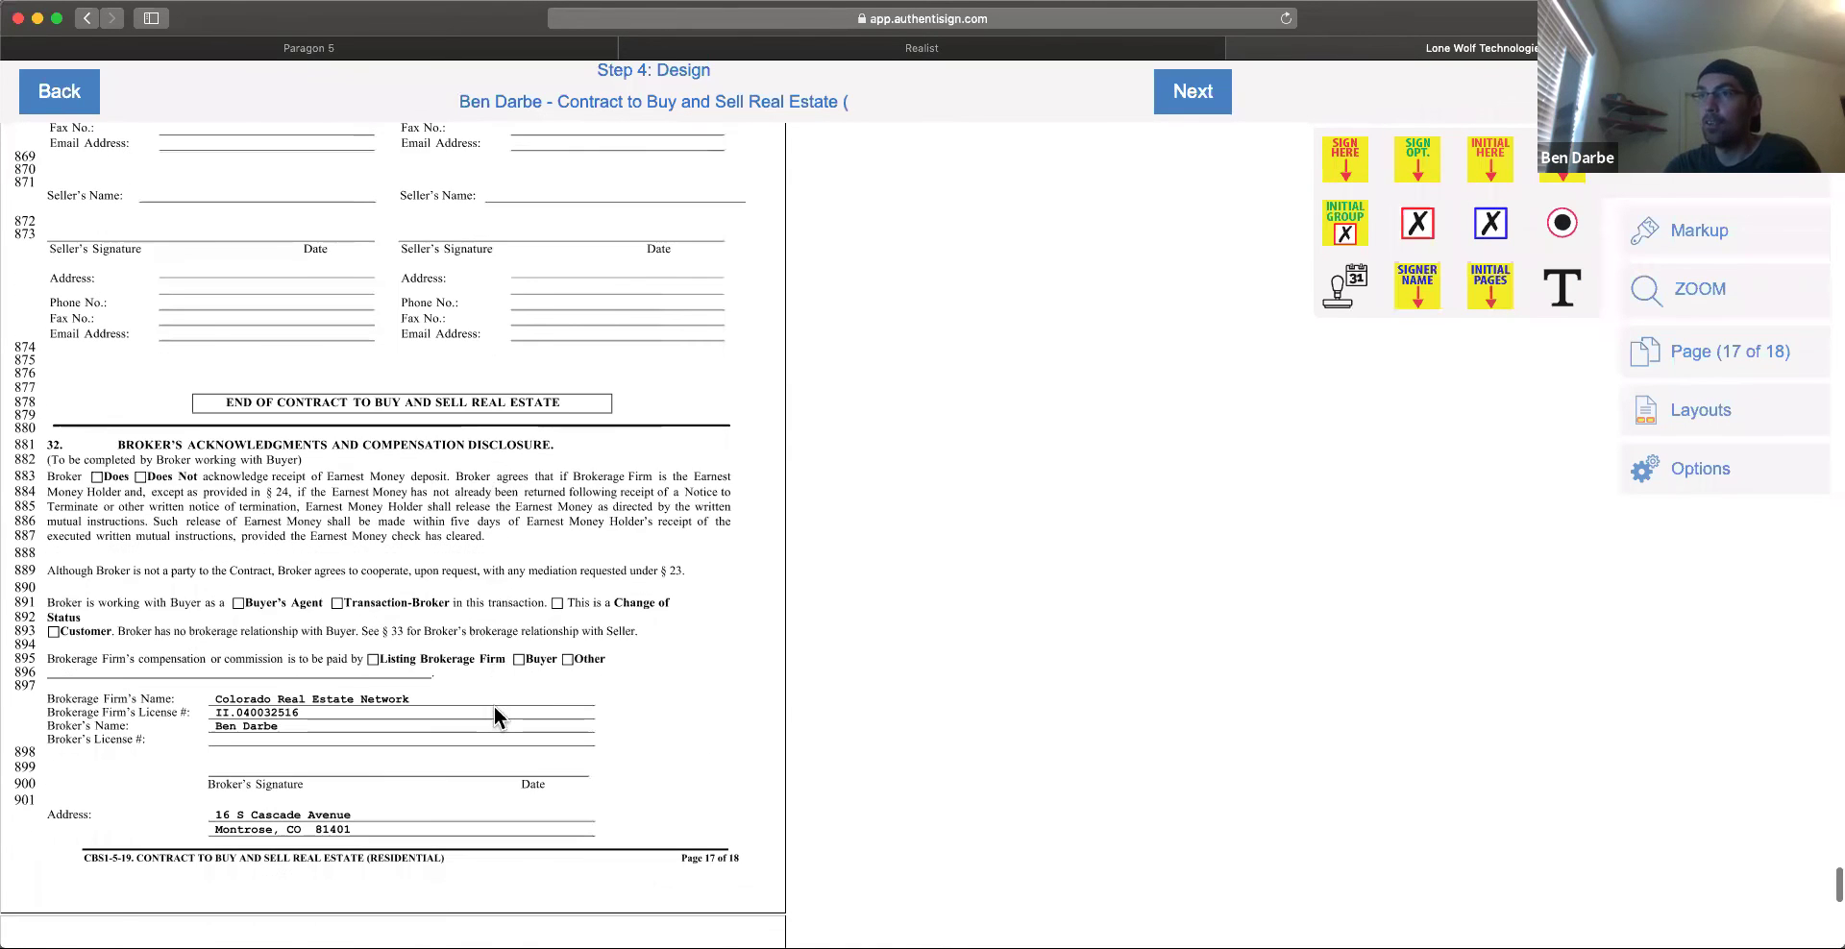
# Step: Place a Sign Here field on Broker's Signature and an auto-date field on its Date line
pyautogui.moveTo(1345, 162)
pyautogui.mouseDown()
pyautogui.moveTo(1025, 323)
pyautogui.moveTo(372, 468)
pyautogui.moveTo(236, 529)
pyautogui.mouseUp()
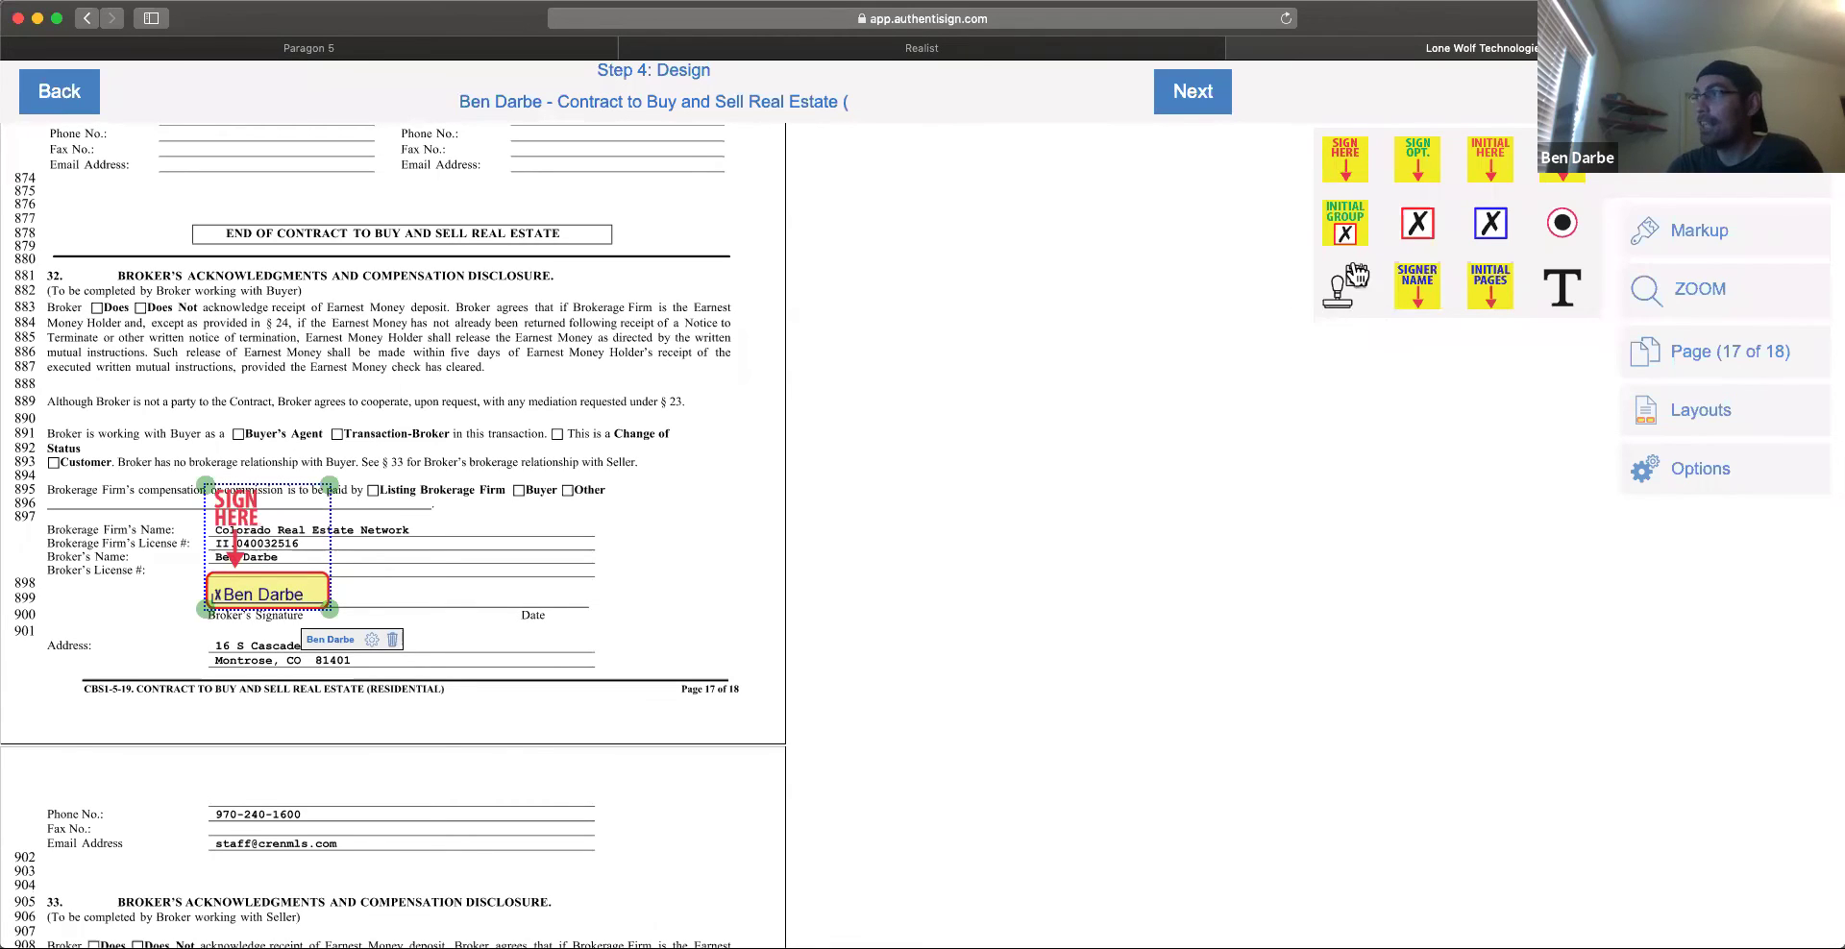
pyautogui.moveTo(1342, 306); pyautogui.dragTo(564, 653)
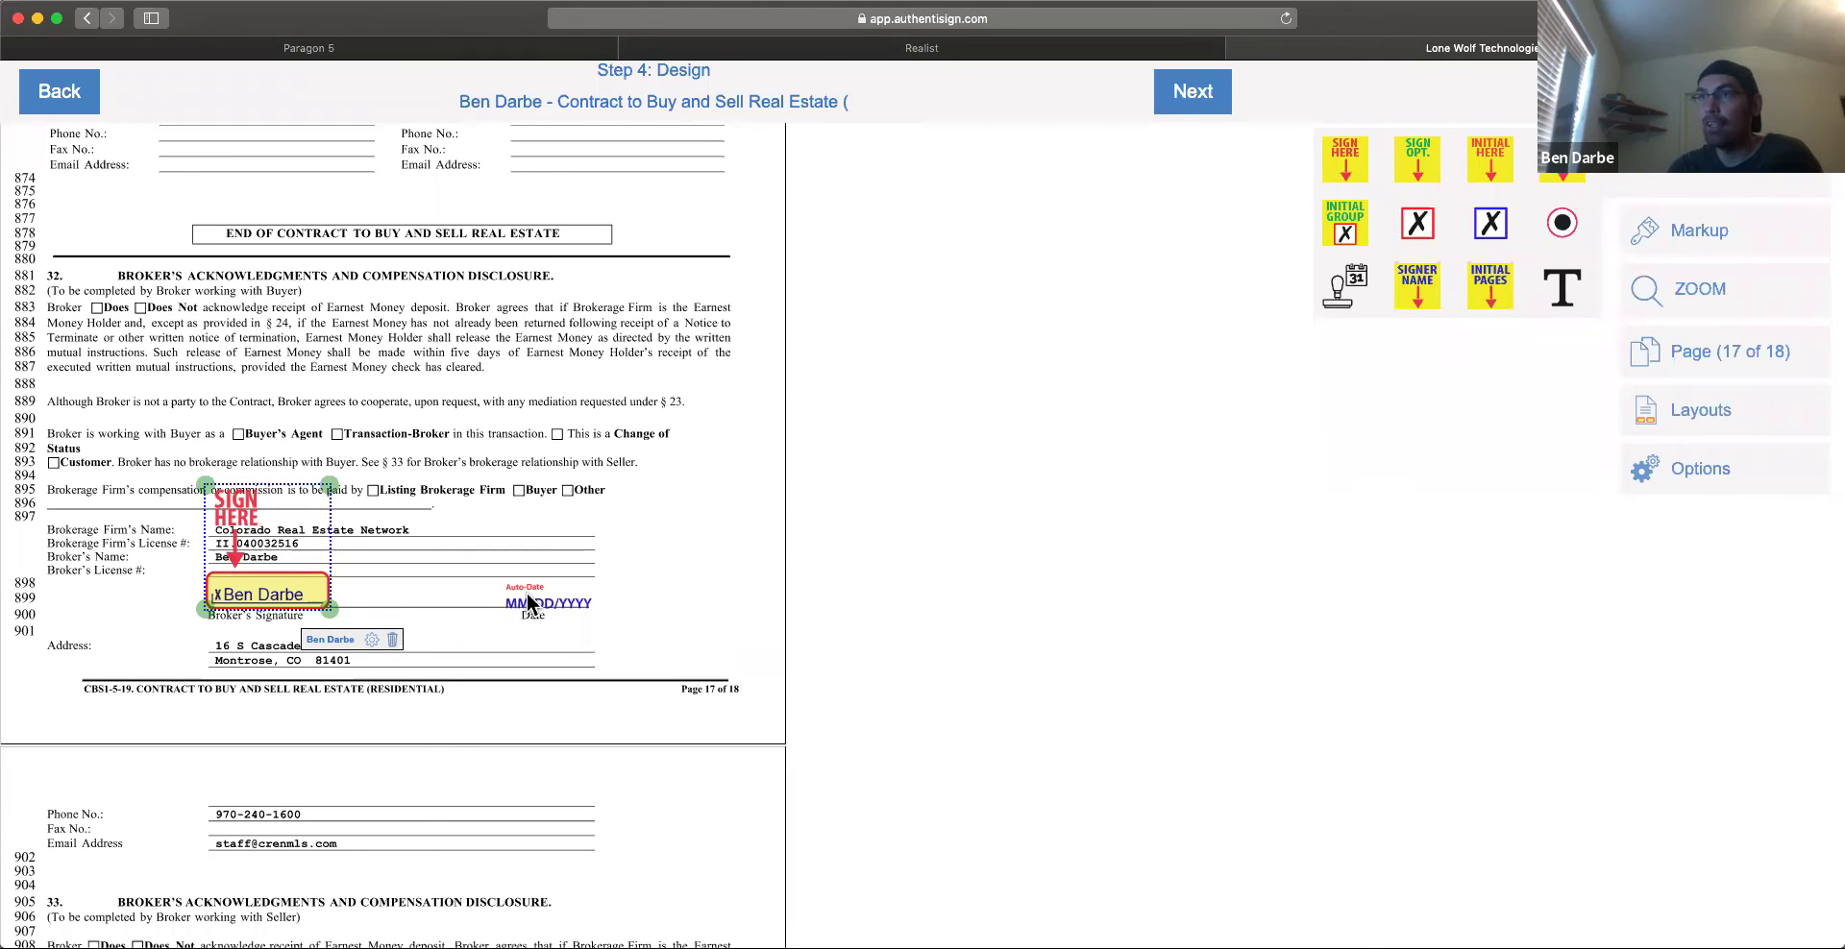
pyautogui.click(634, 644)
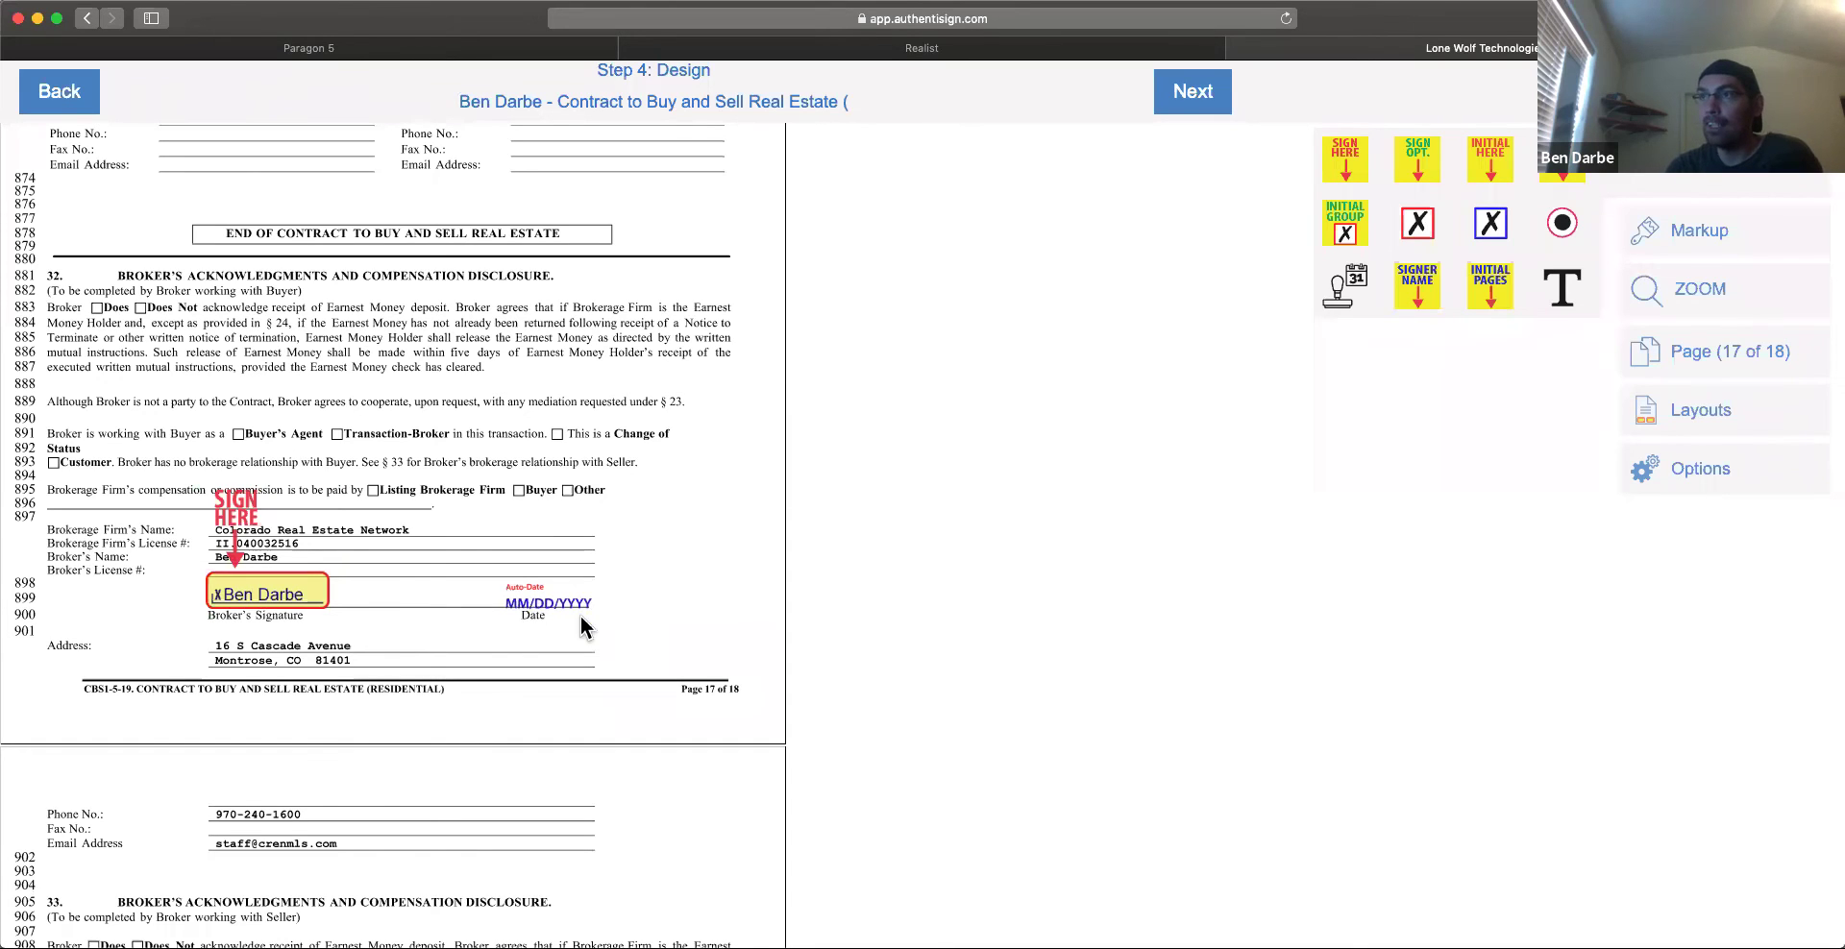
pyautogui.scroll(5, 572, 735)
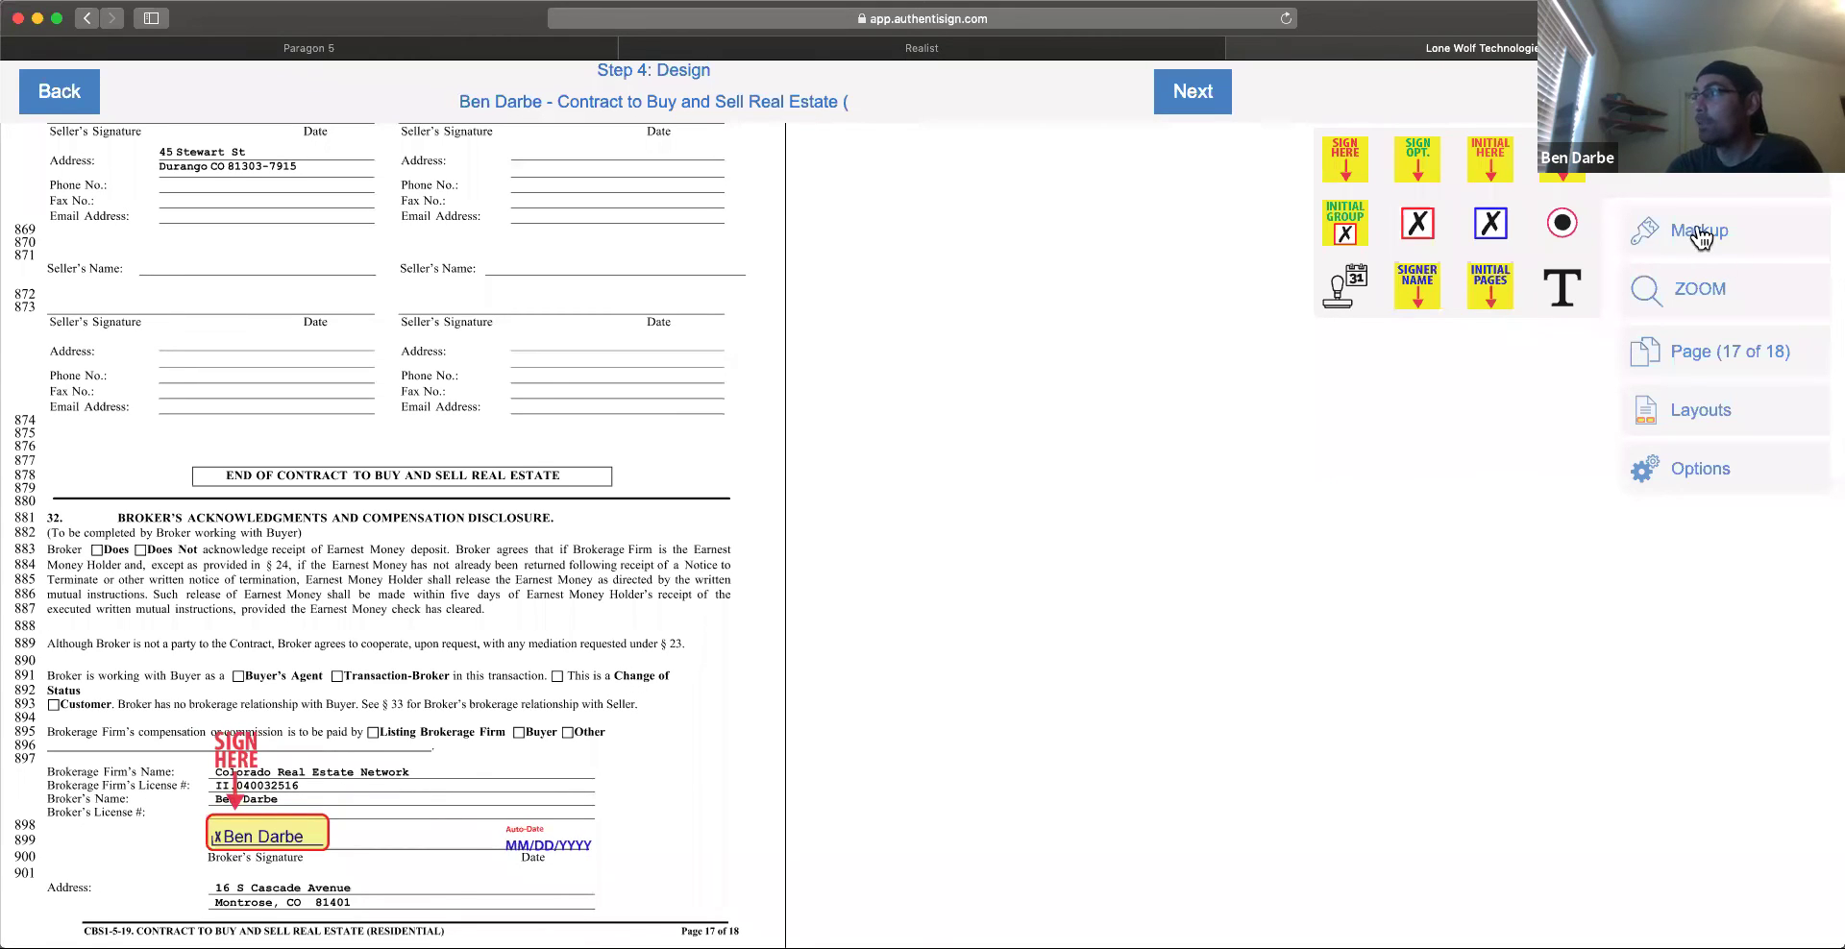
# Step: Switch the sidebar to the Markup tools and scroll pages 16–17 to check the placed fields
pyautogui.click(1670, 236)
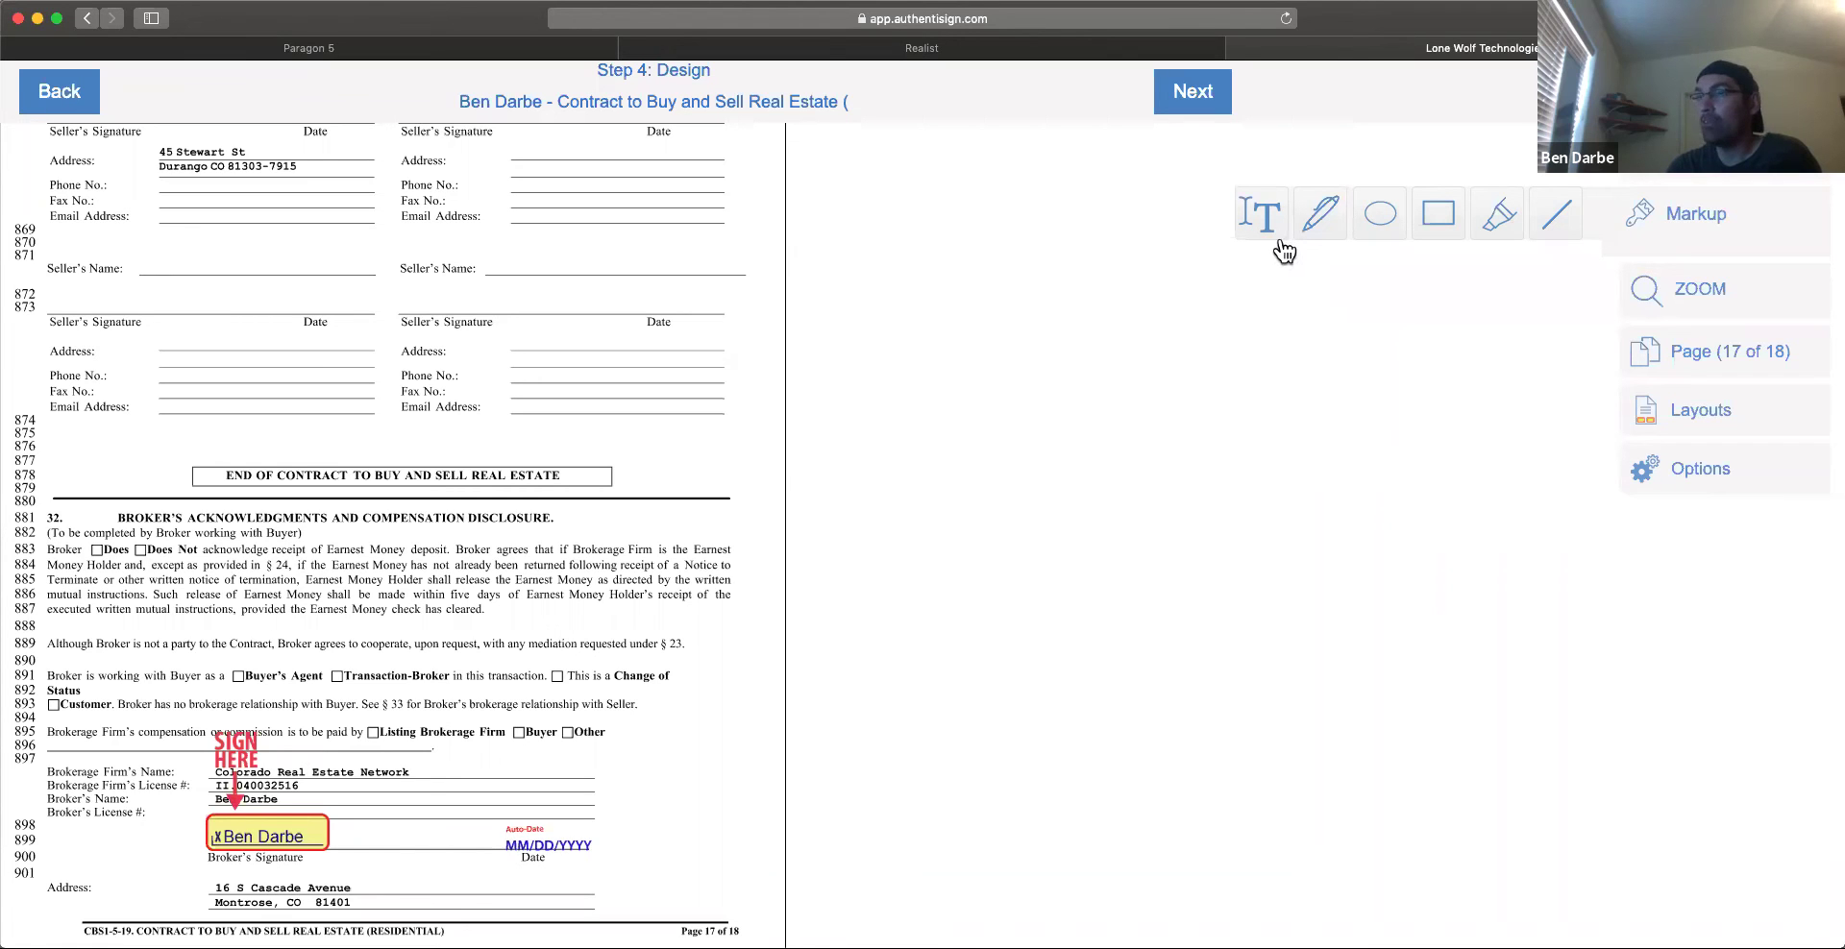
pyautogui.scroll(-5, 711, 707)
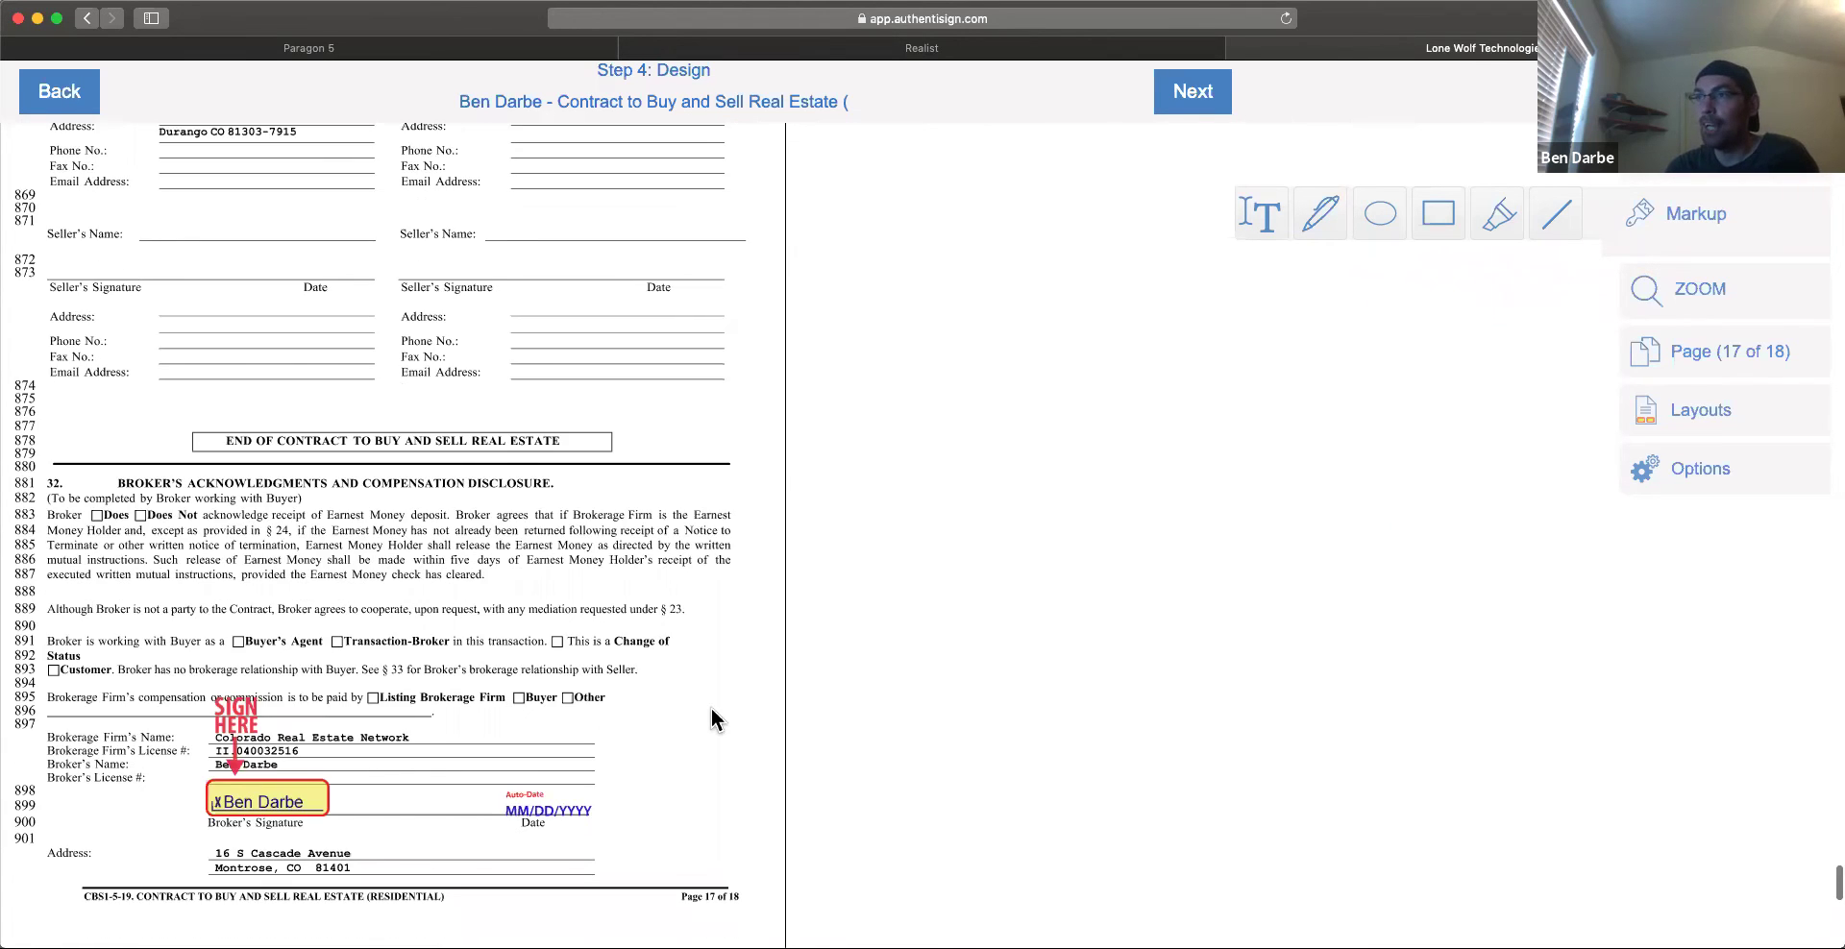
pyautogui.scroll(5, 688, 629)
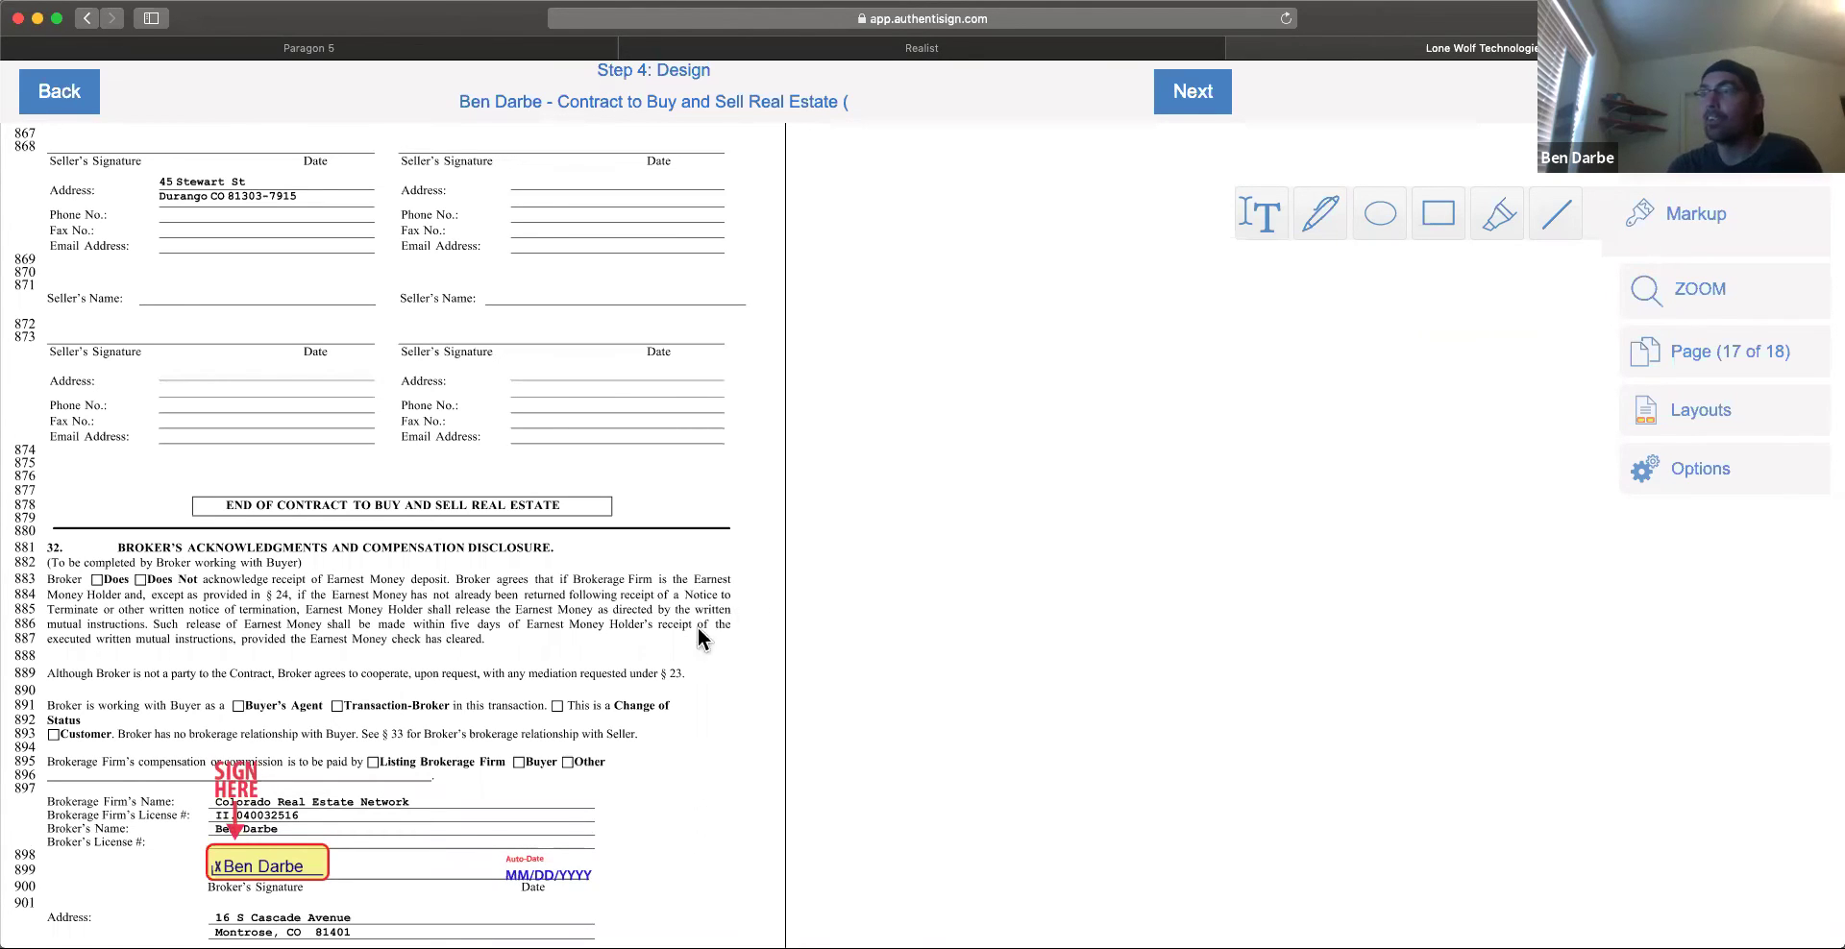
pyautogui.scroll(-5, 619, 644)
pyautogui.scroll(15, 616, 552)
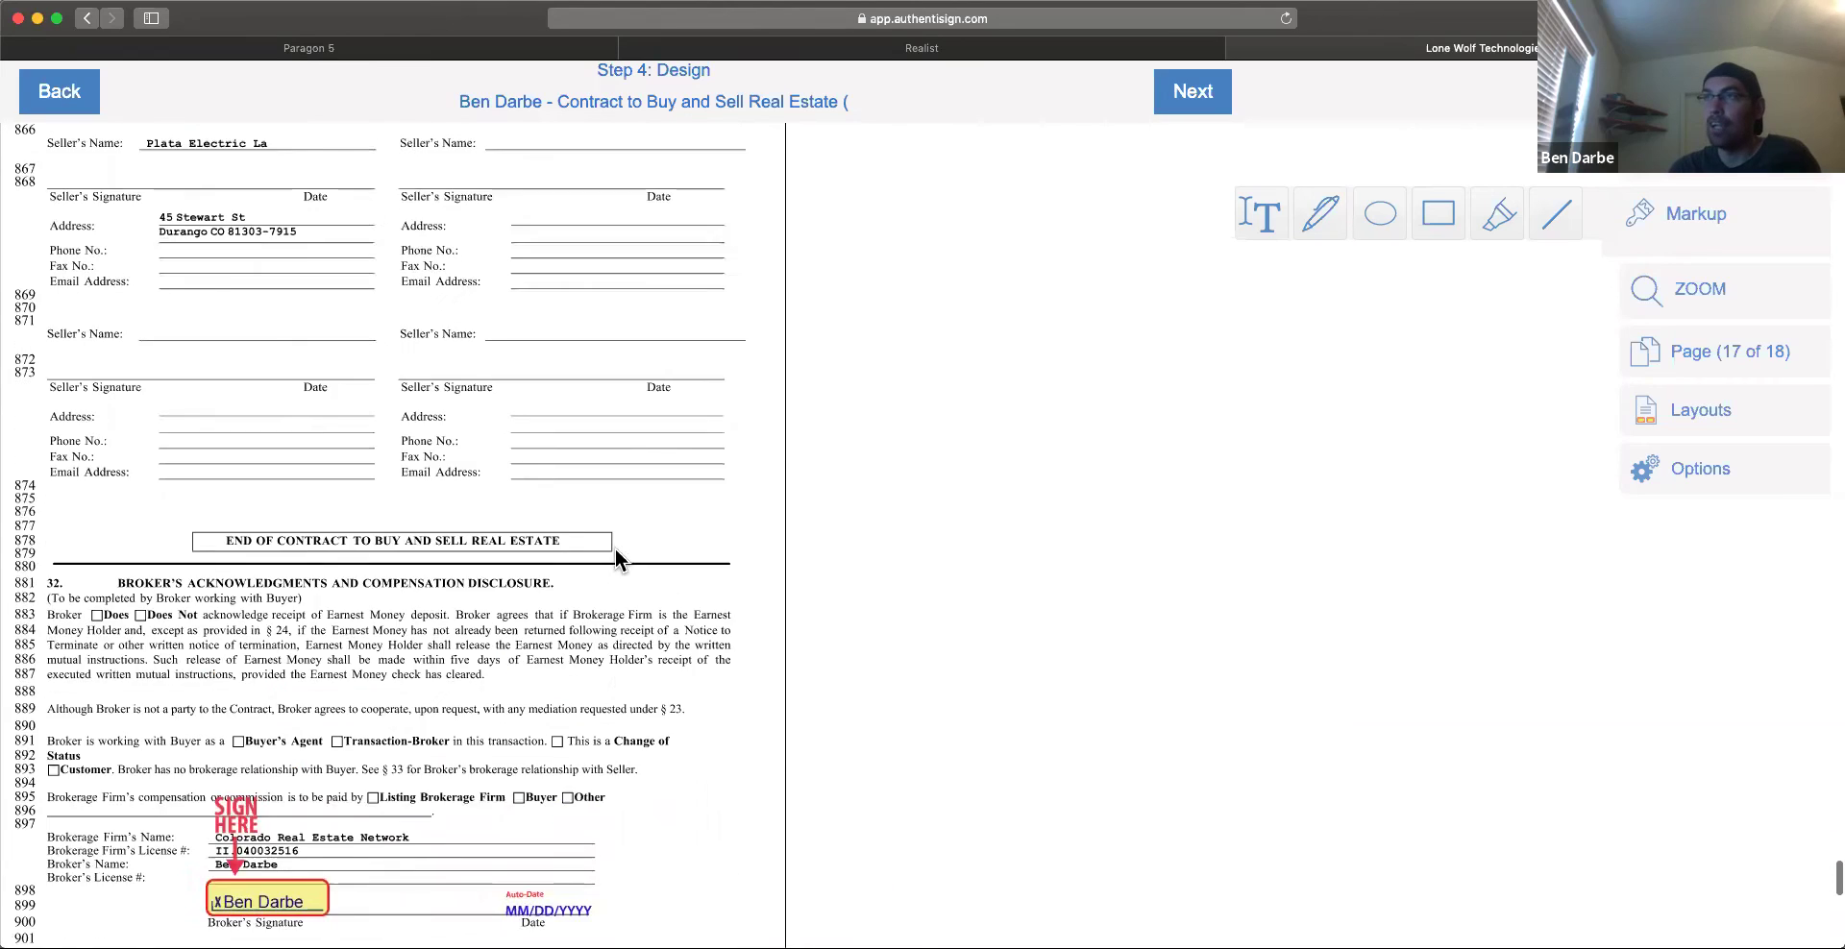
pyautogui.scroll(-5, 614, 560)
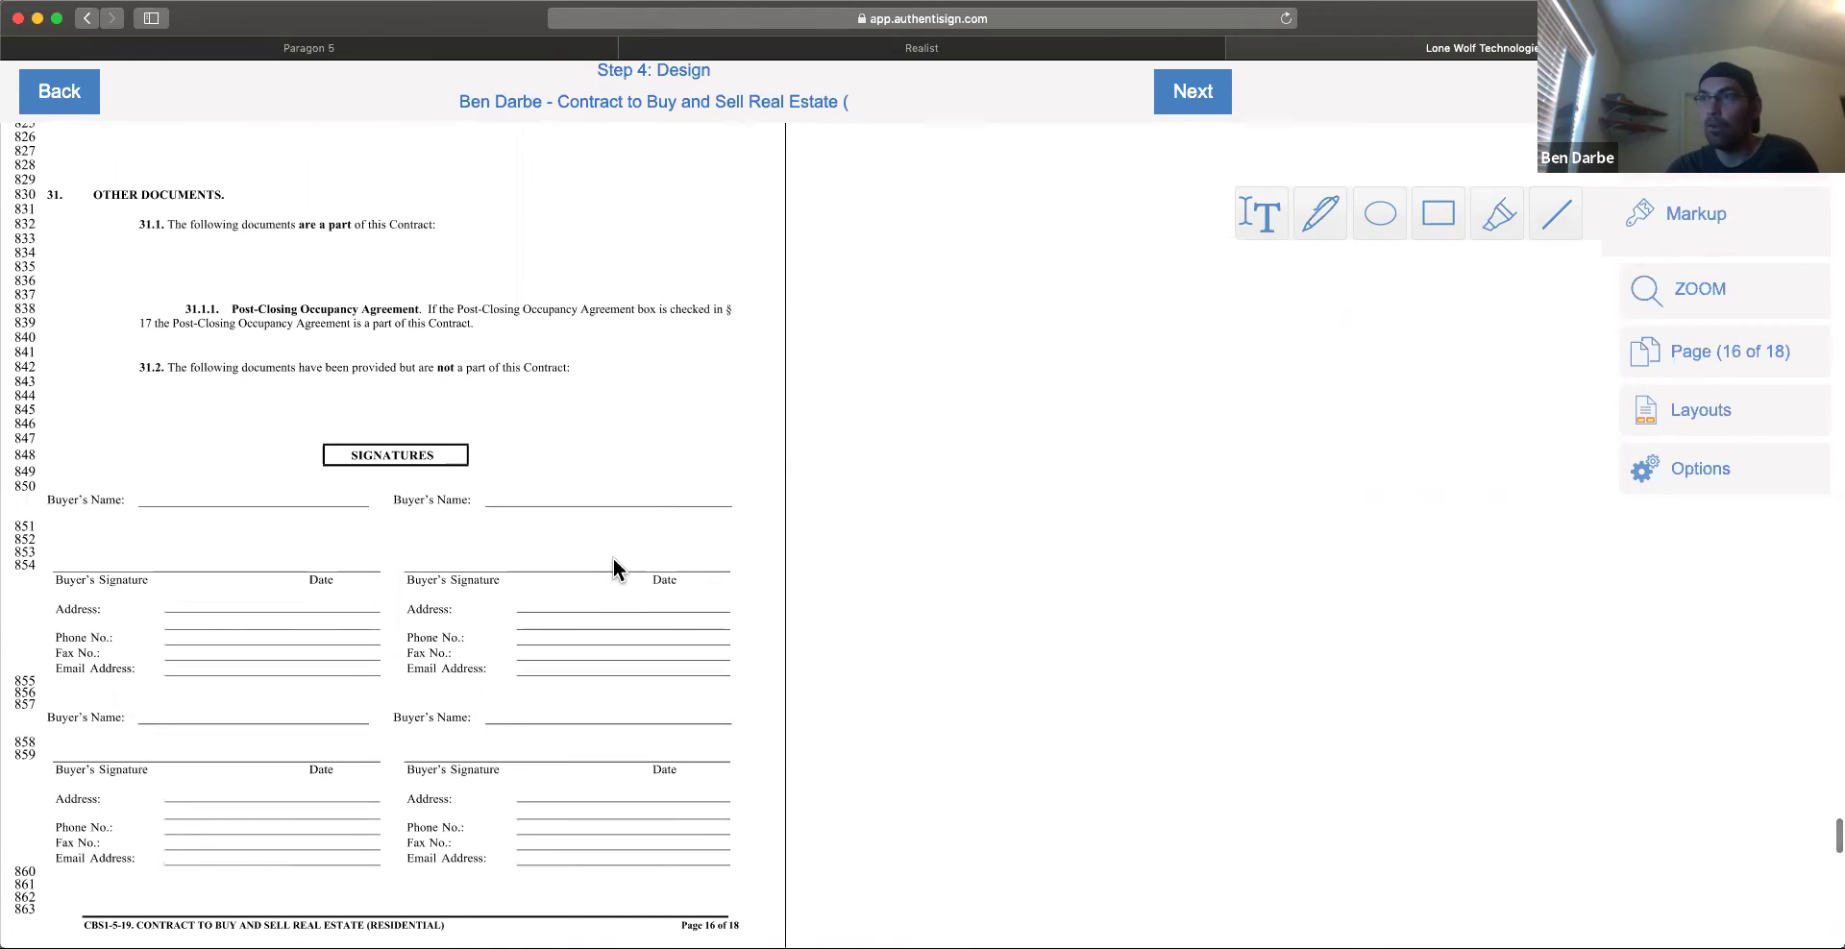
pyautogui.scroll(-10, 599, 580)
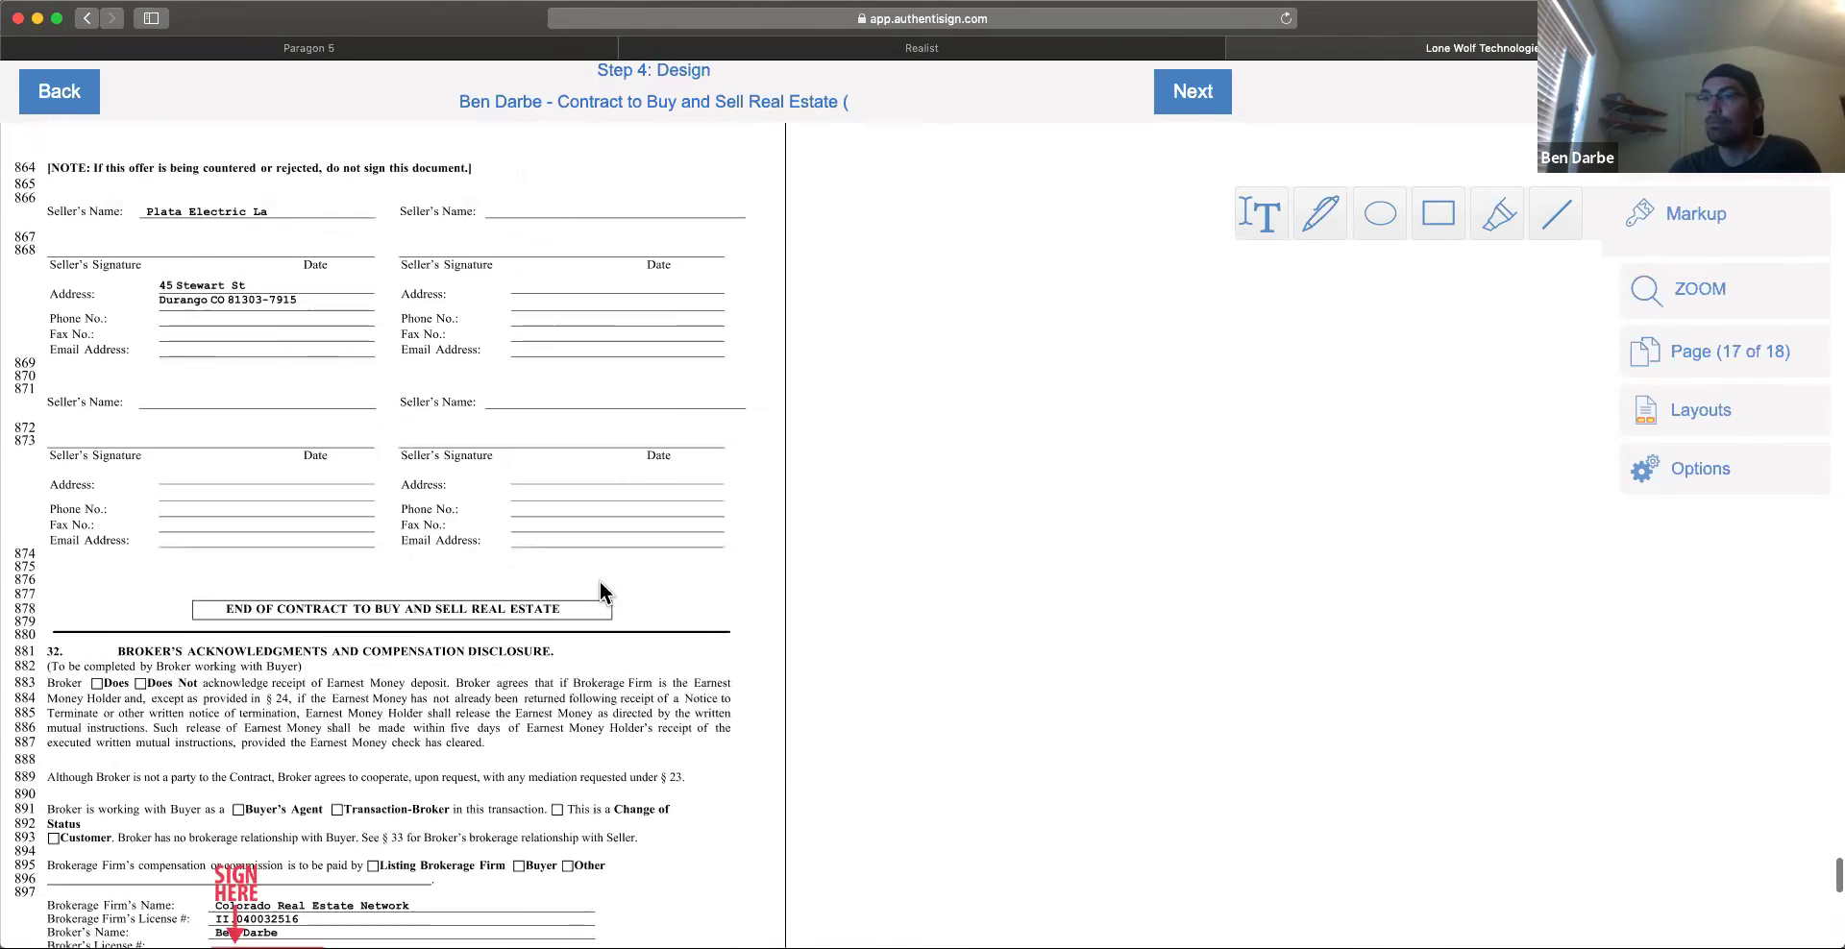
# Step: Continue to finalizing and send the signing invitations with the default email subject and text
pyautogui.click(1197, 97)
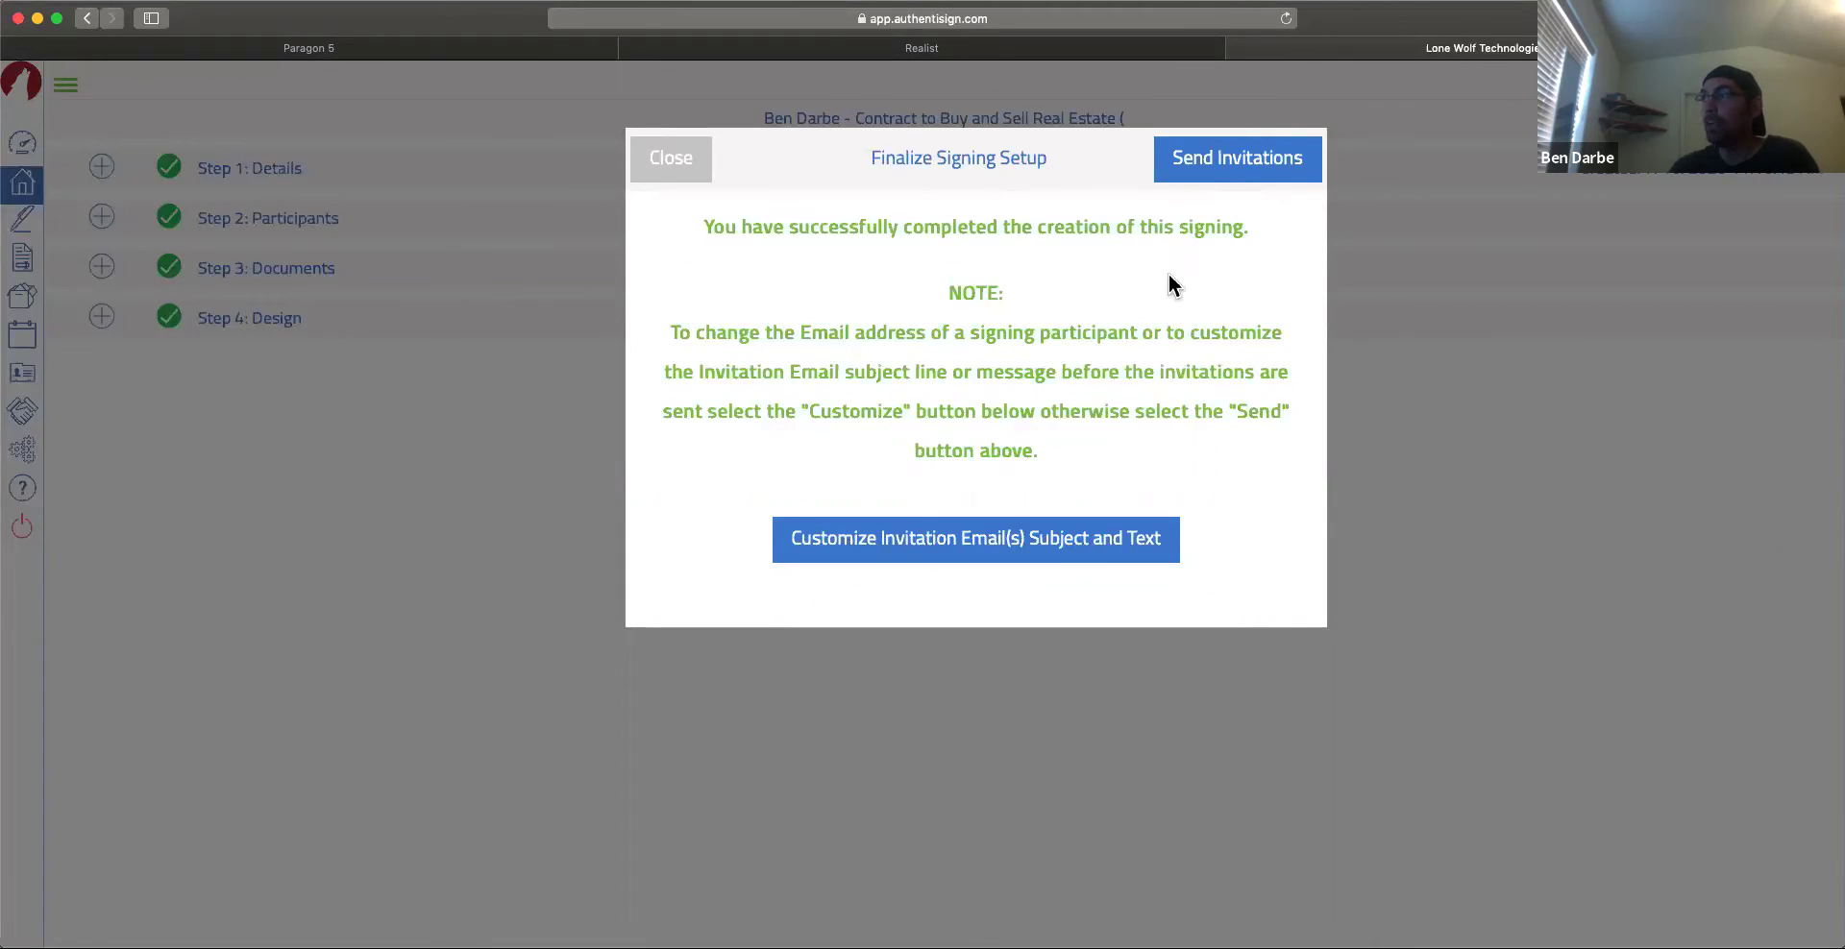
pyautogui.click(993, 547)
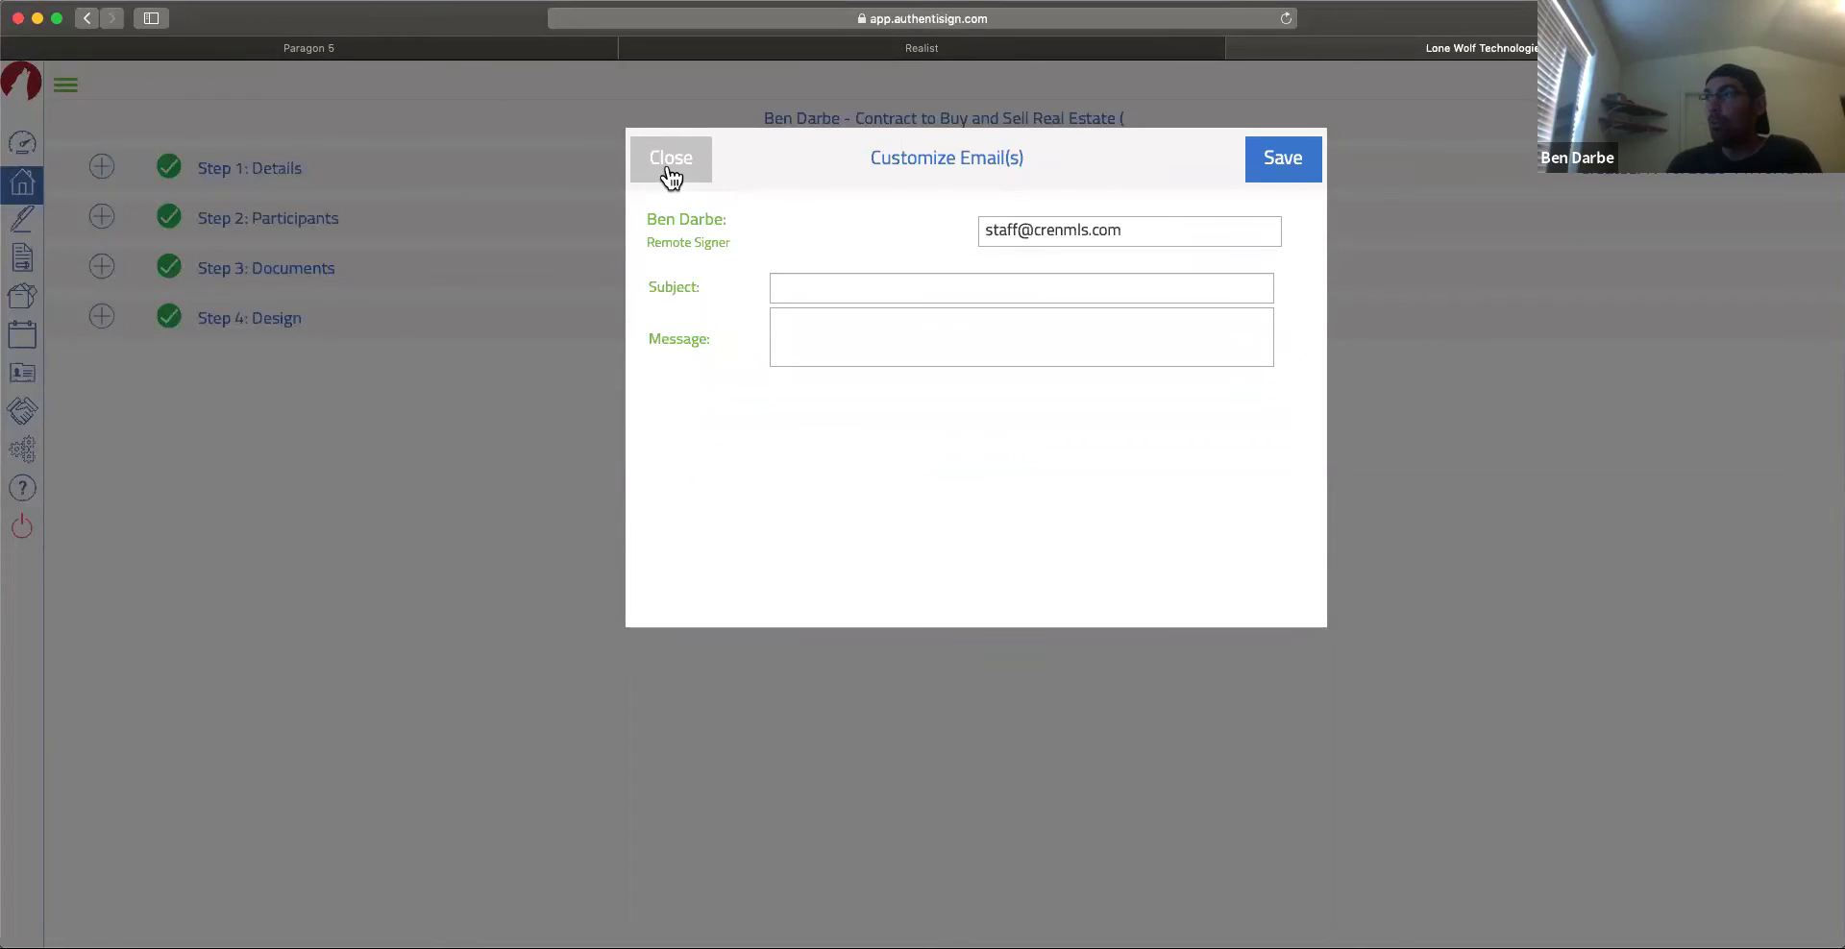
pyautogui.click(1277, 170)
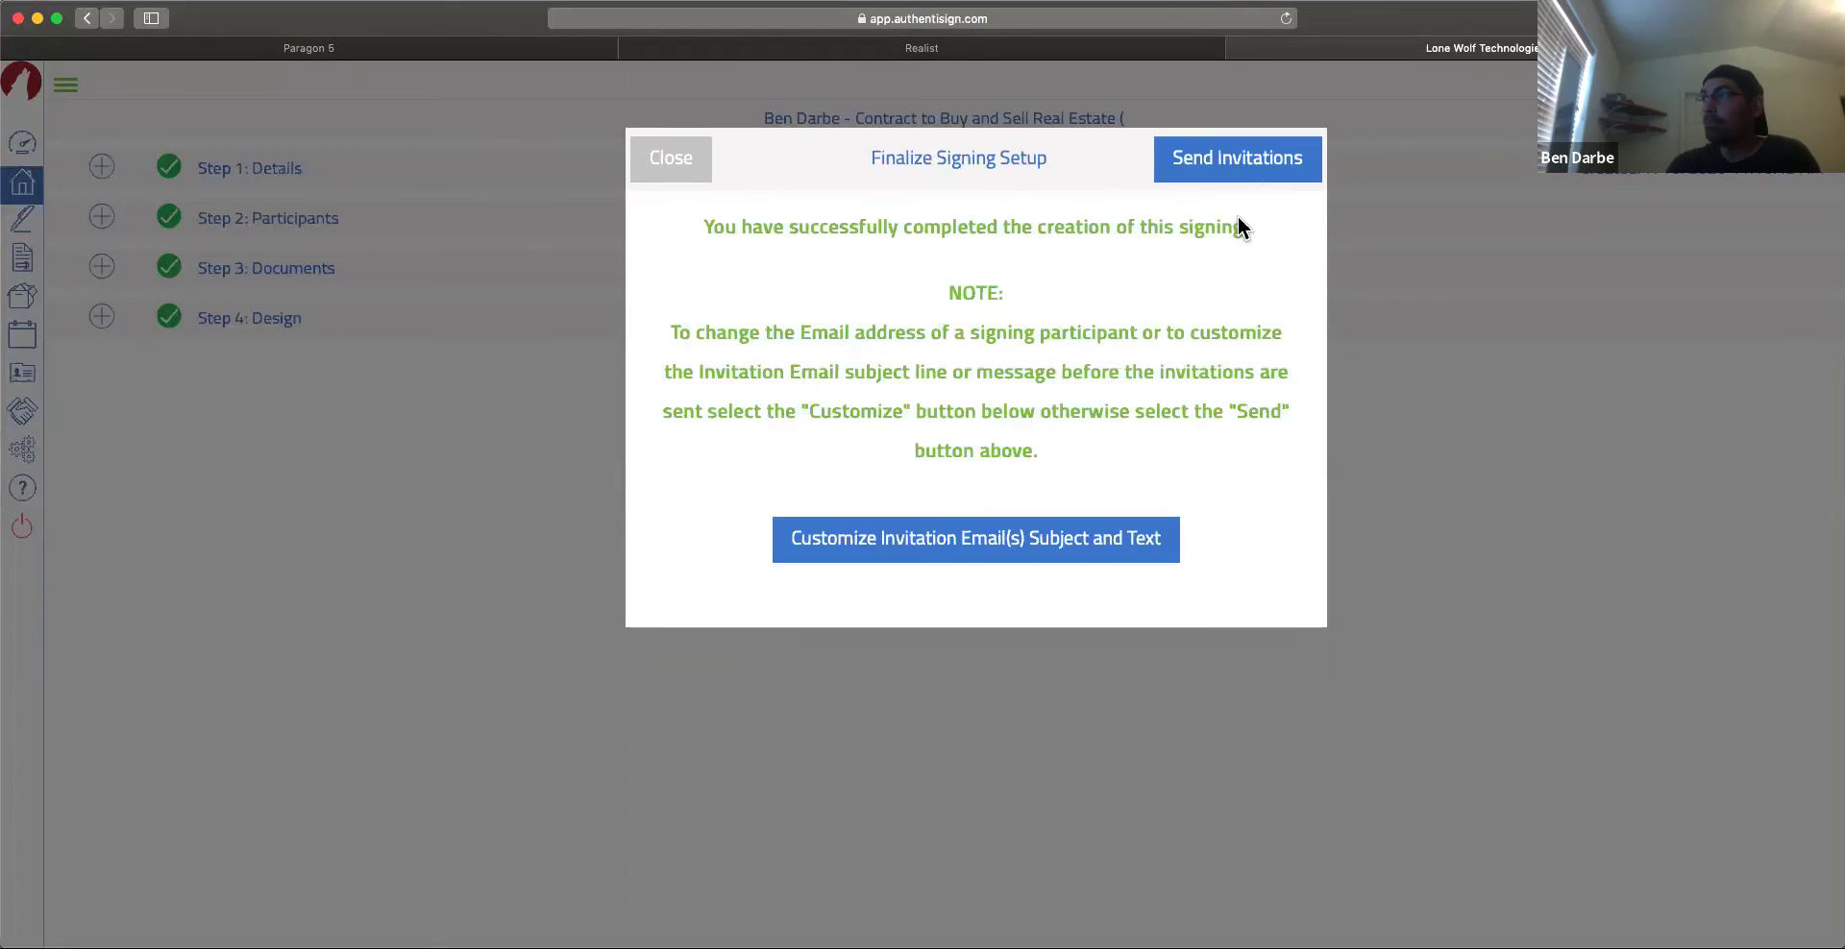
pyautogui.click(1203, 162)
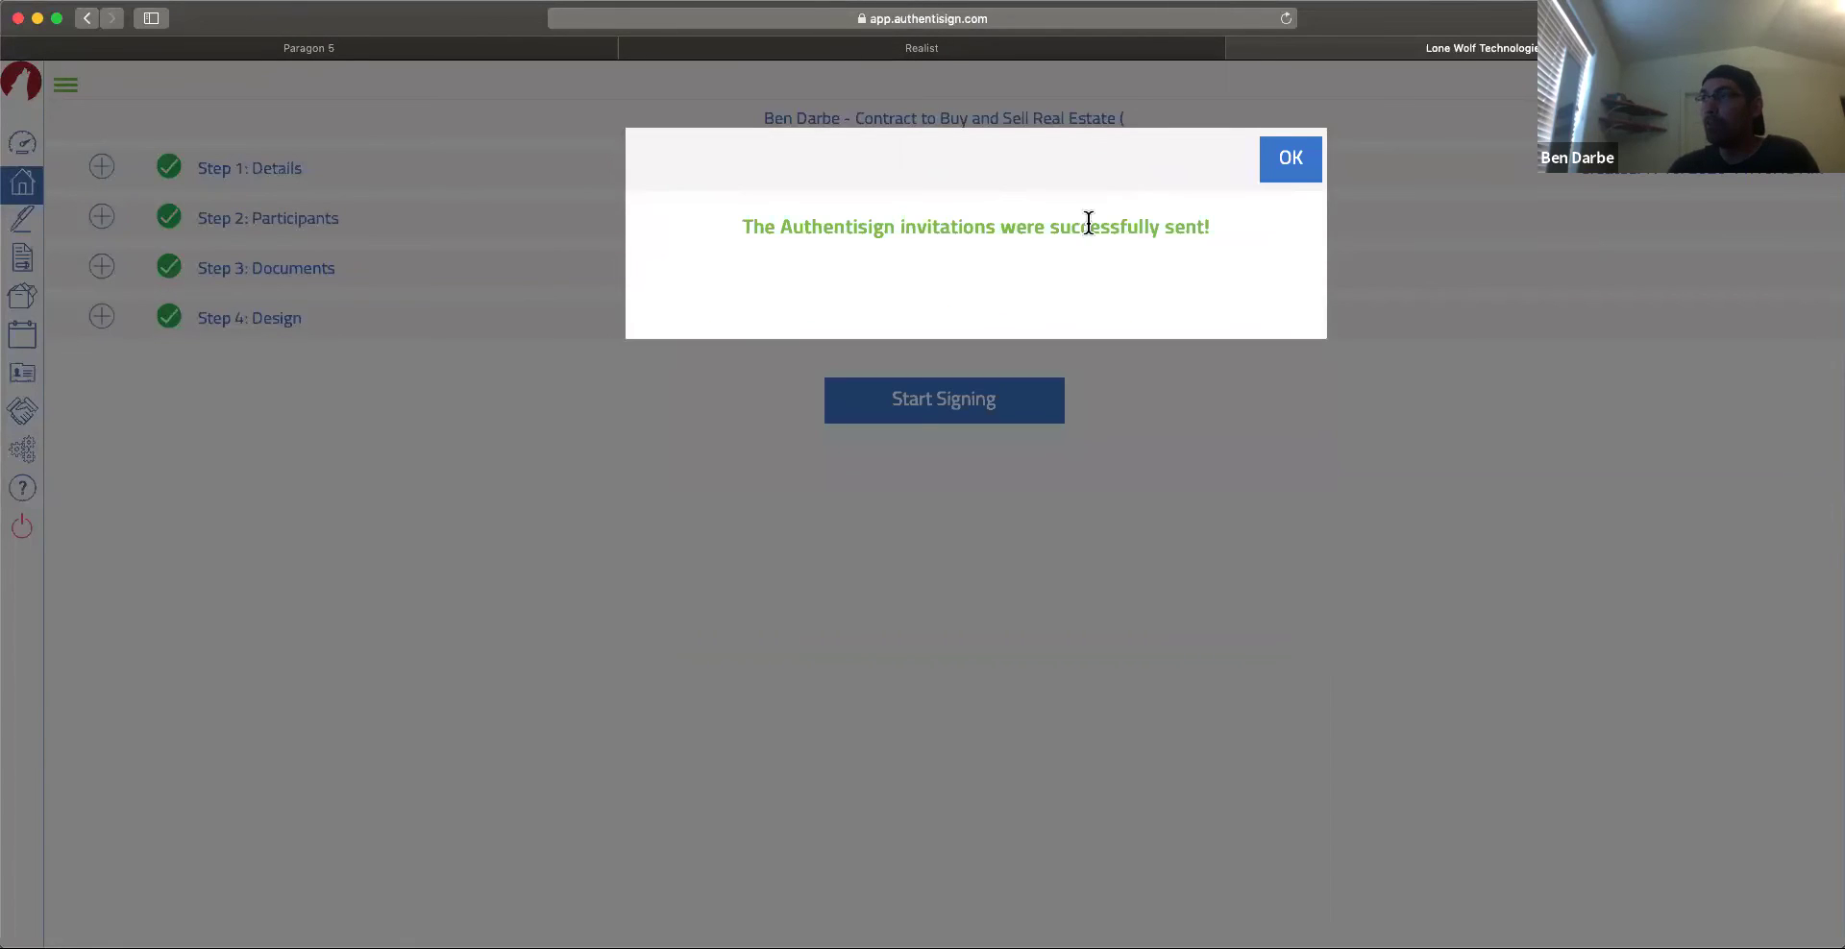
# Step: Dismiss the sent-invitations confirmation and open the Contract to Buy and Sell Real Estate signing
pyautogui.click(1288, 159)
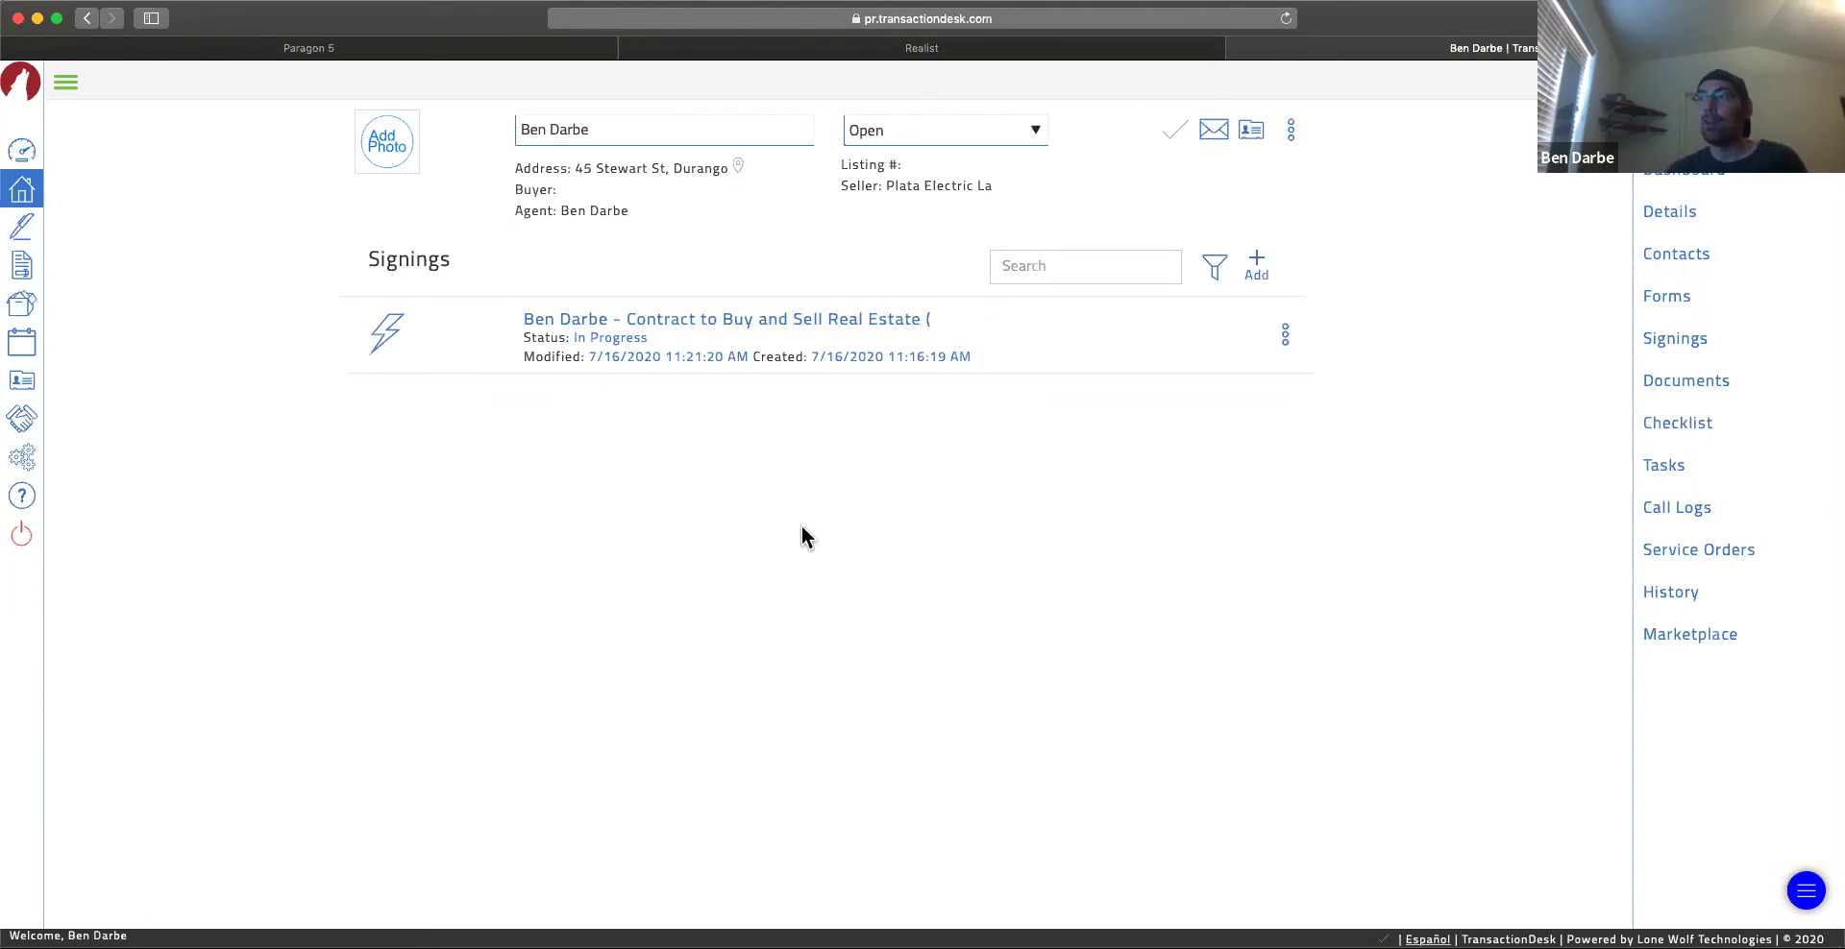
pyautogui.click(636, 339)
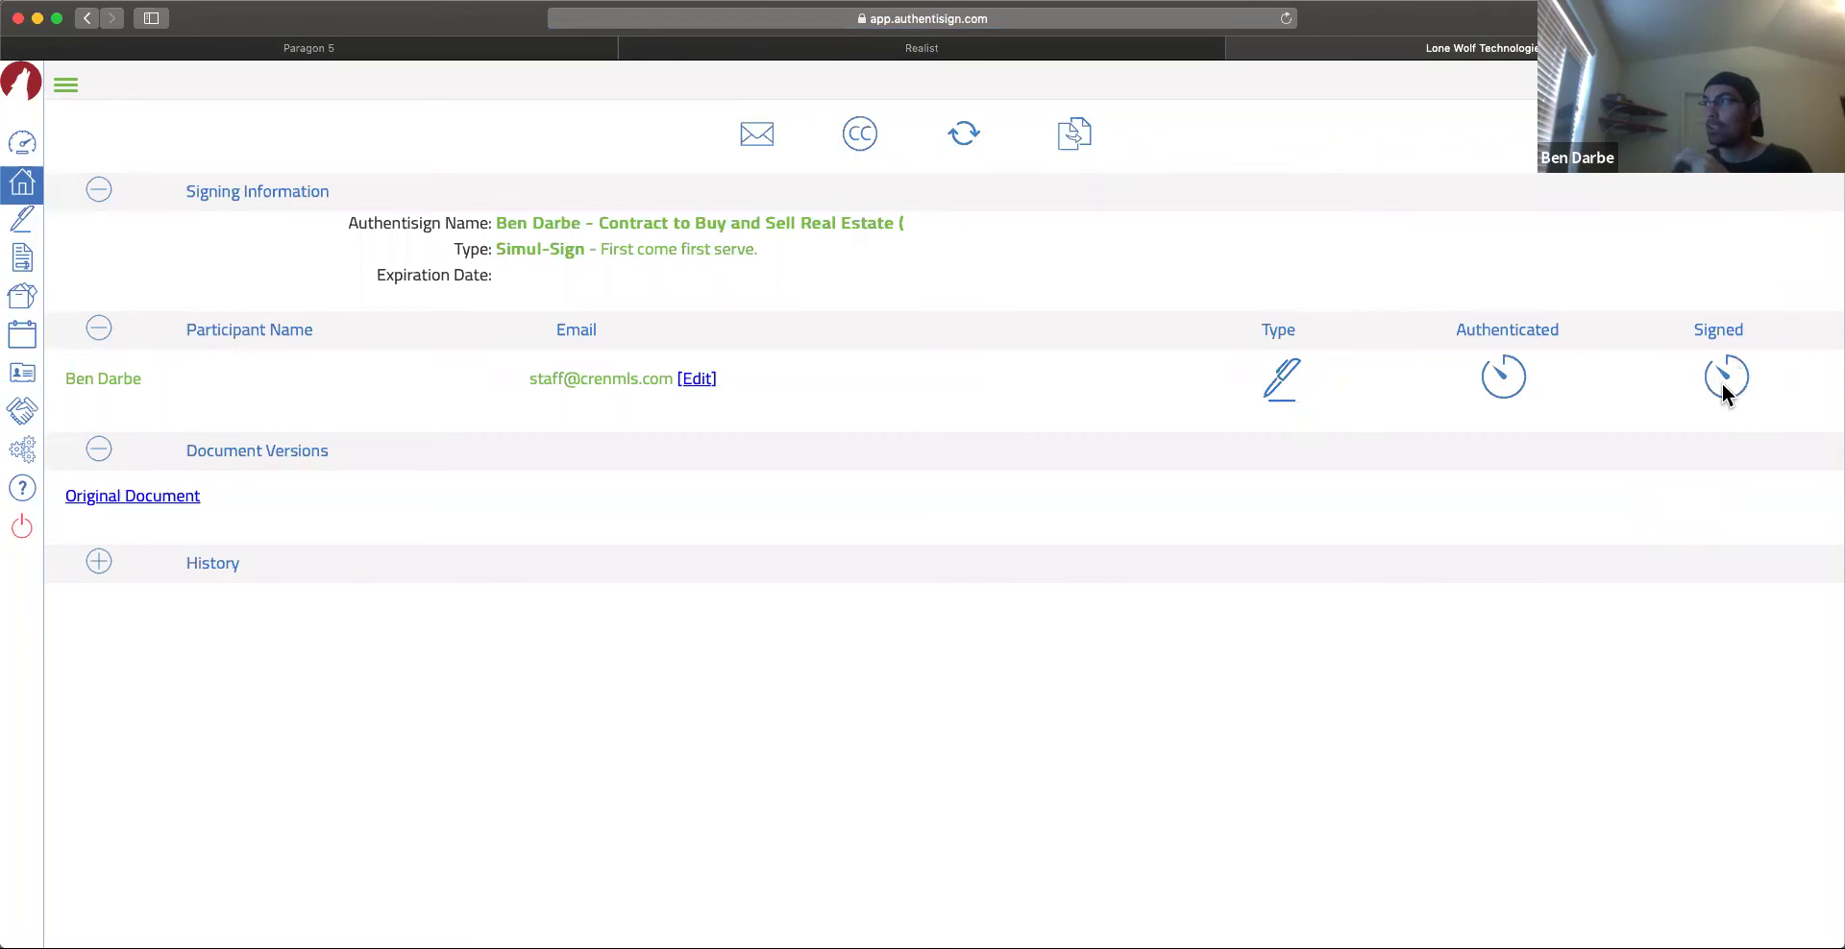
# Step: Navigate from the signing details back to the Signings list through the expanded sidebar
pyautogui.moveTo(1719, 392)
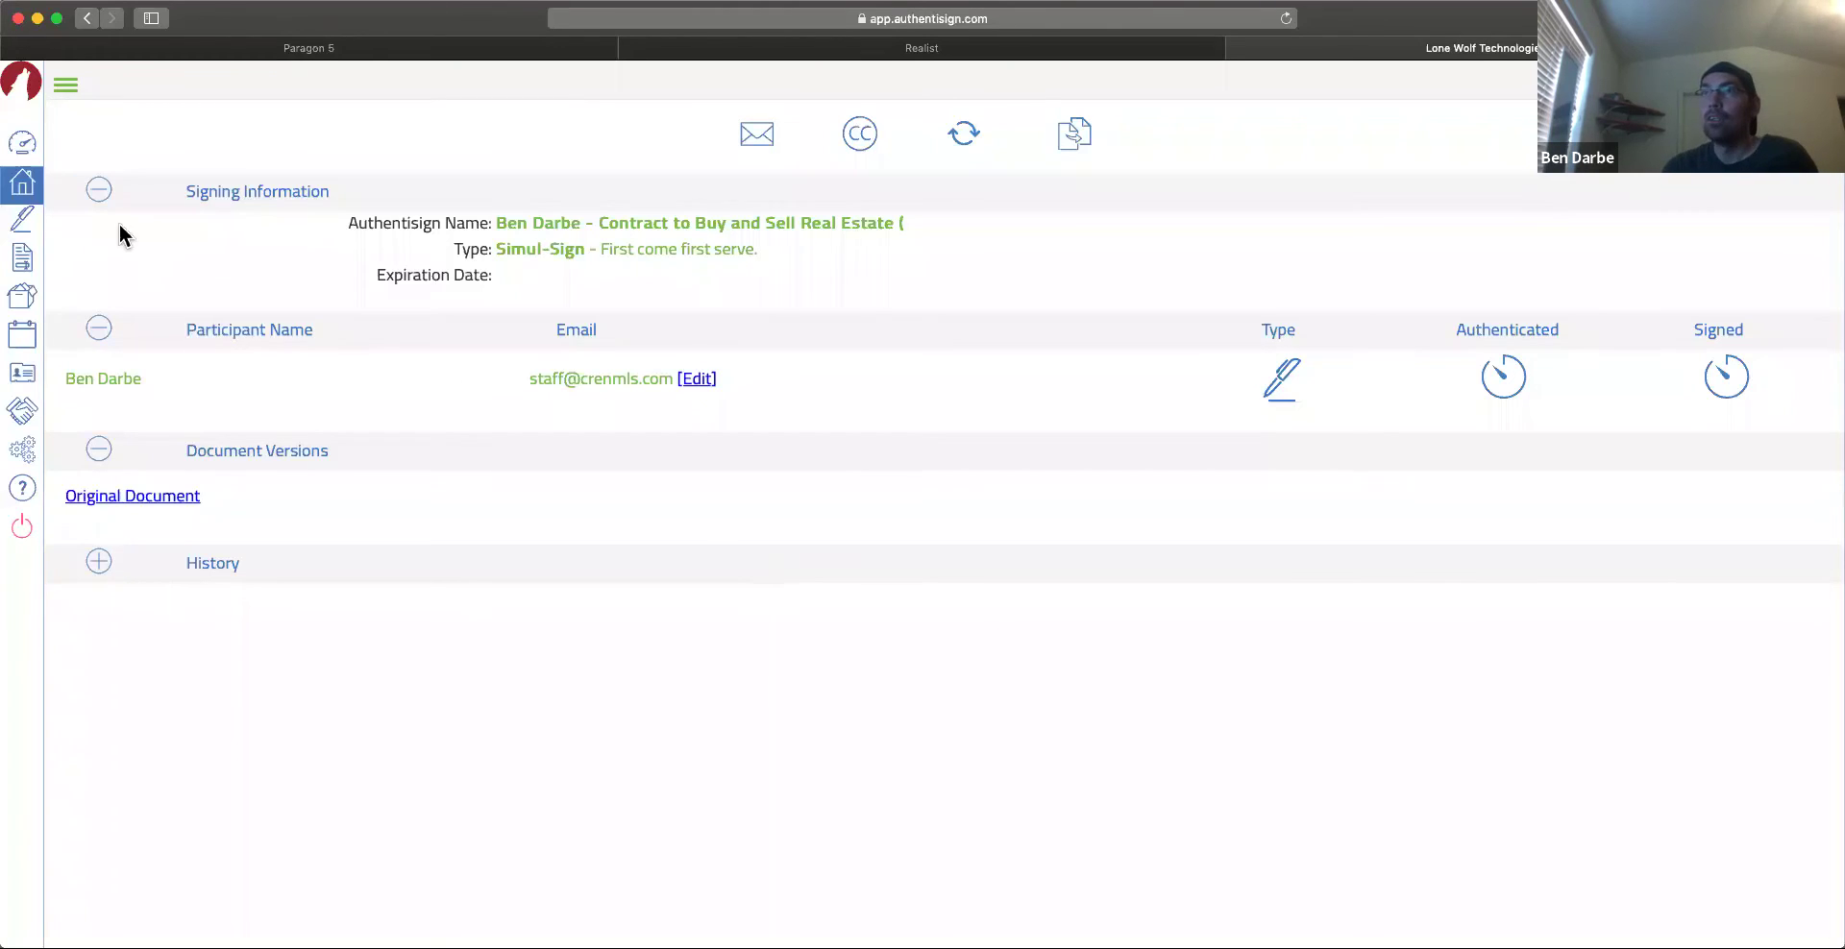
pyautogui.click(63, 88)
pyautogui.click(77, 228)
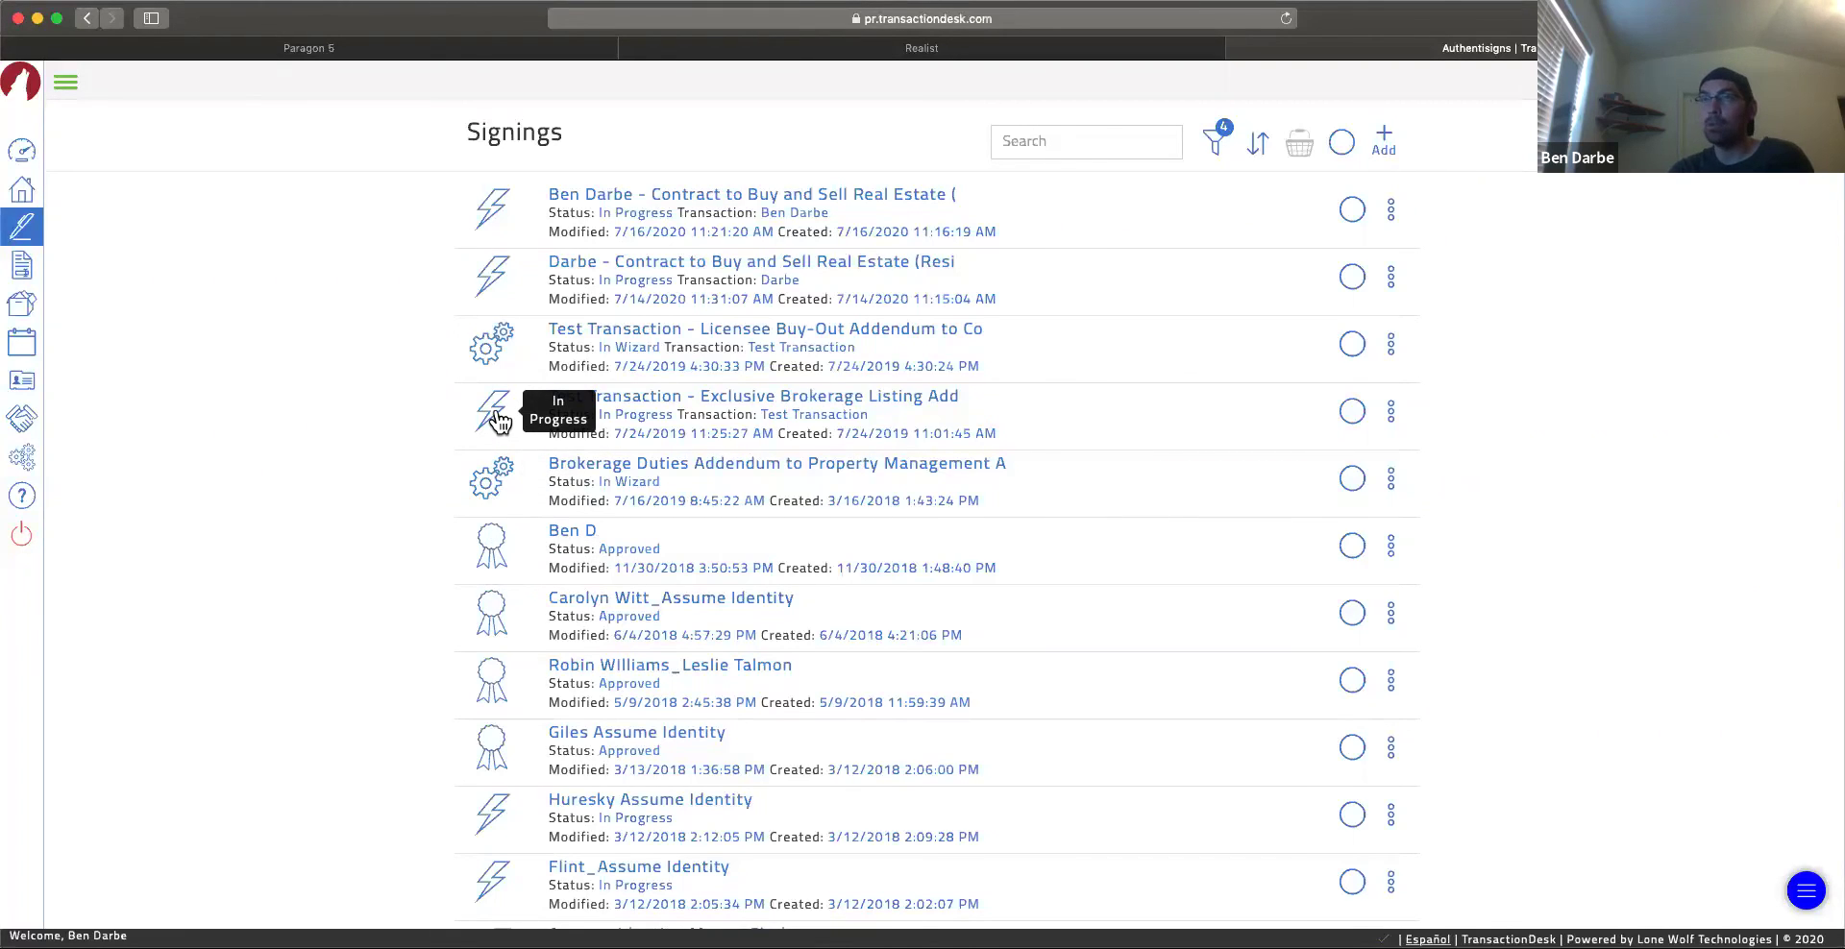
# Step: Go to the Settings page from the expanded sidebar menu
pyautogui.click(65, 85)
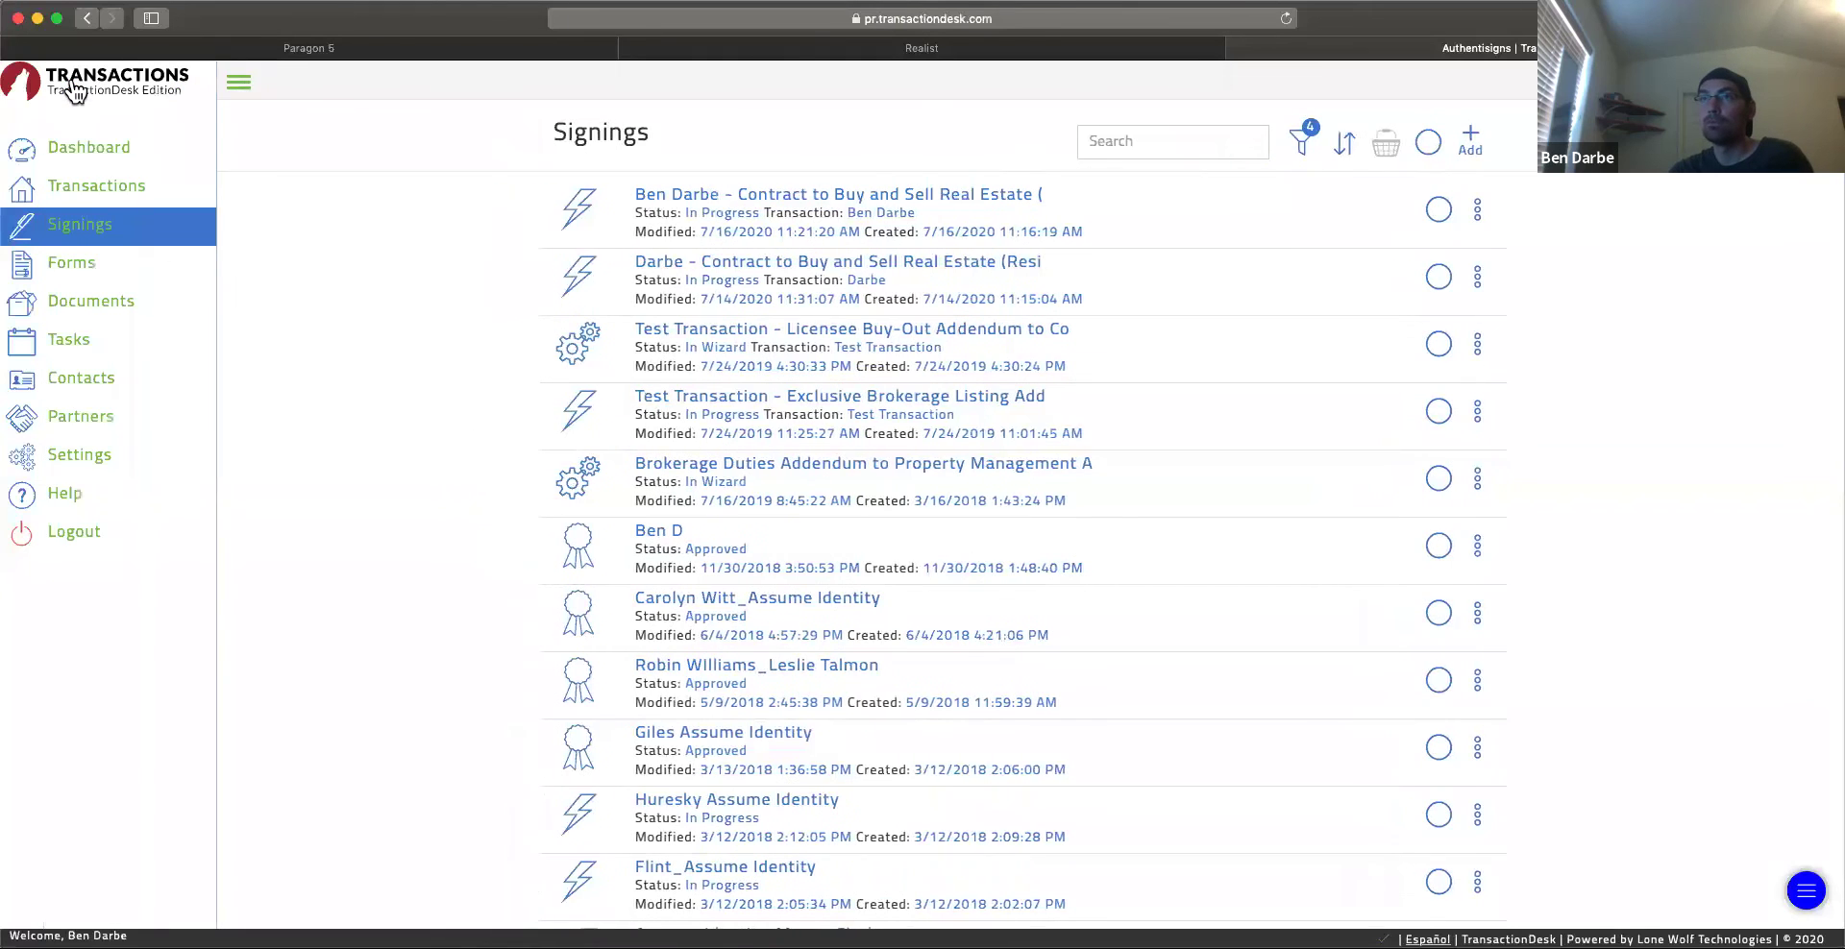
pyautogui.click(74, 467)
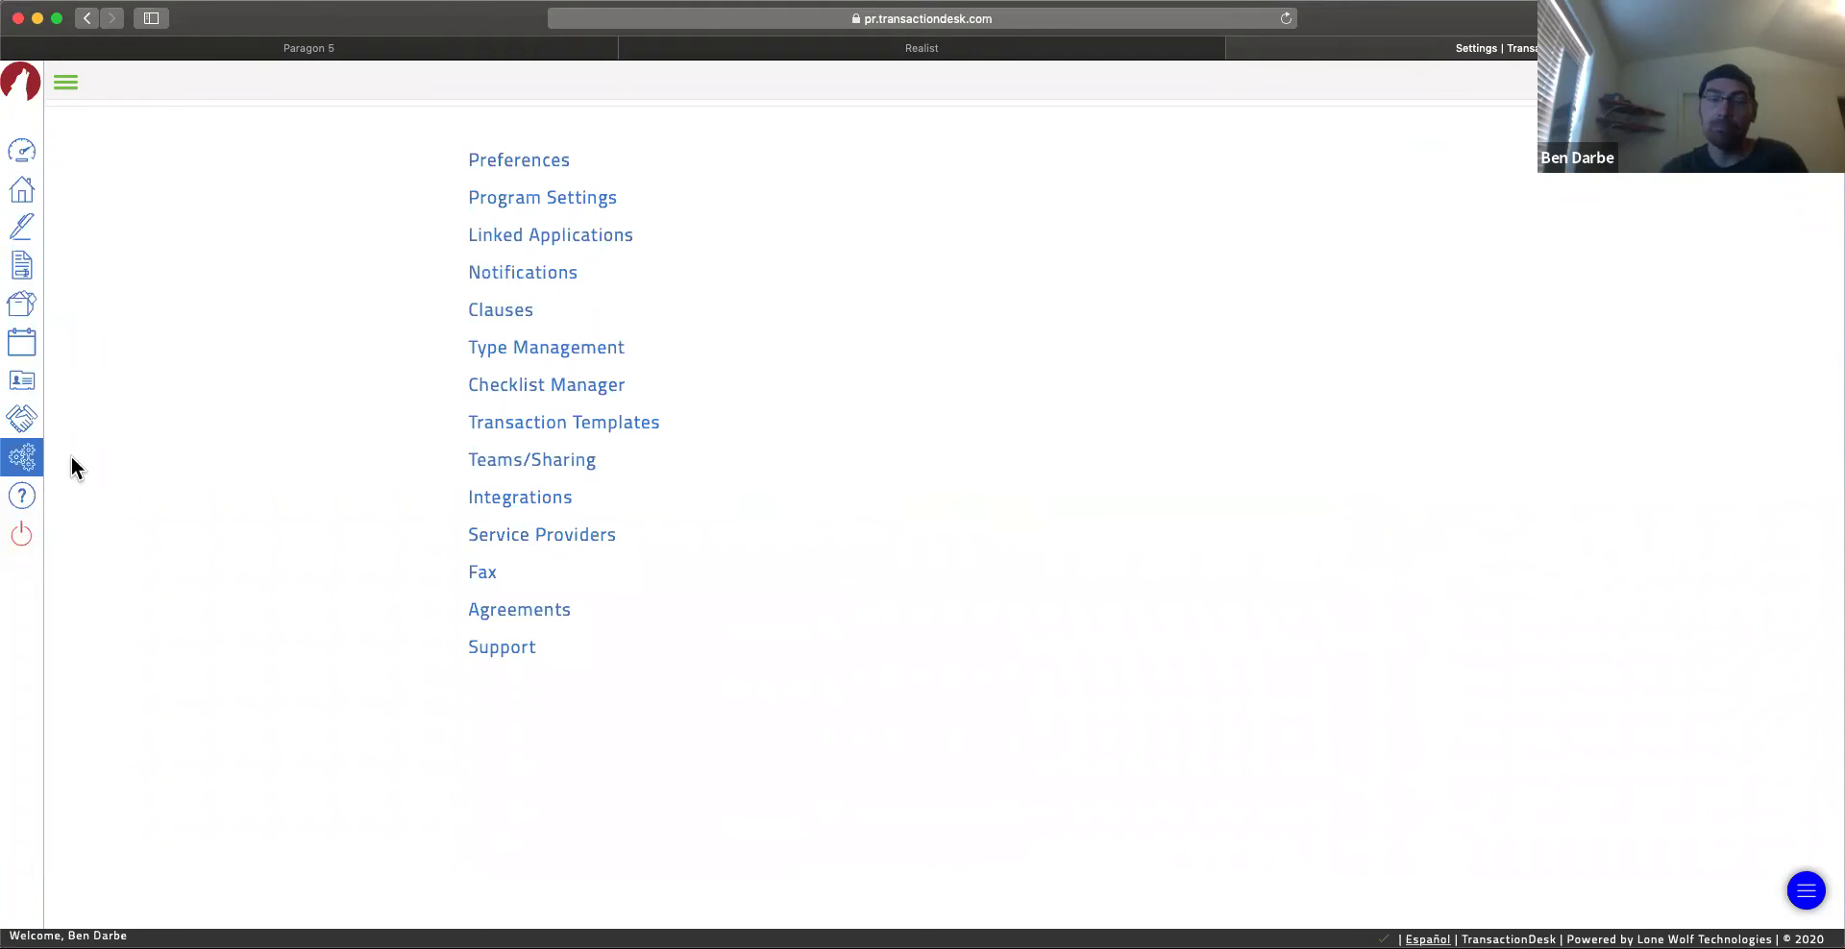
pyautogui.click(501, 310)
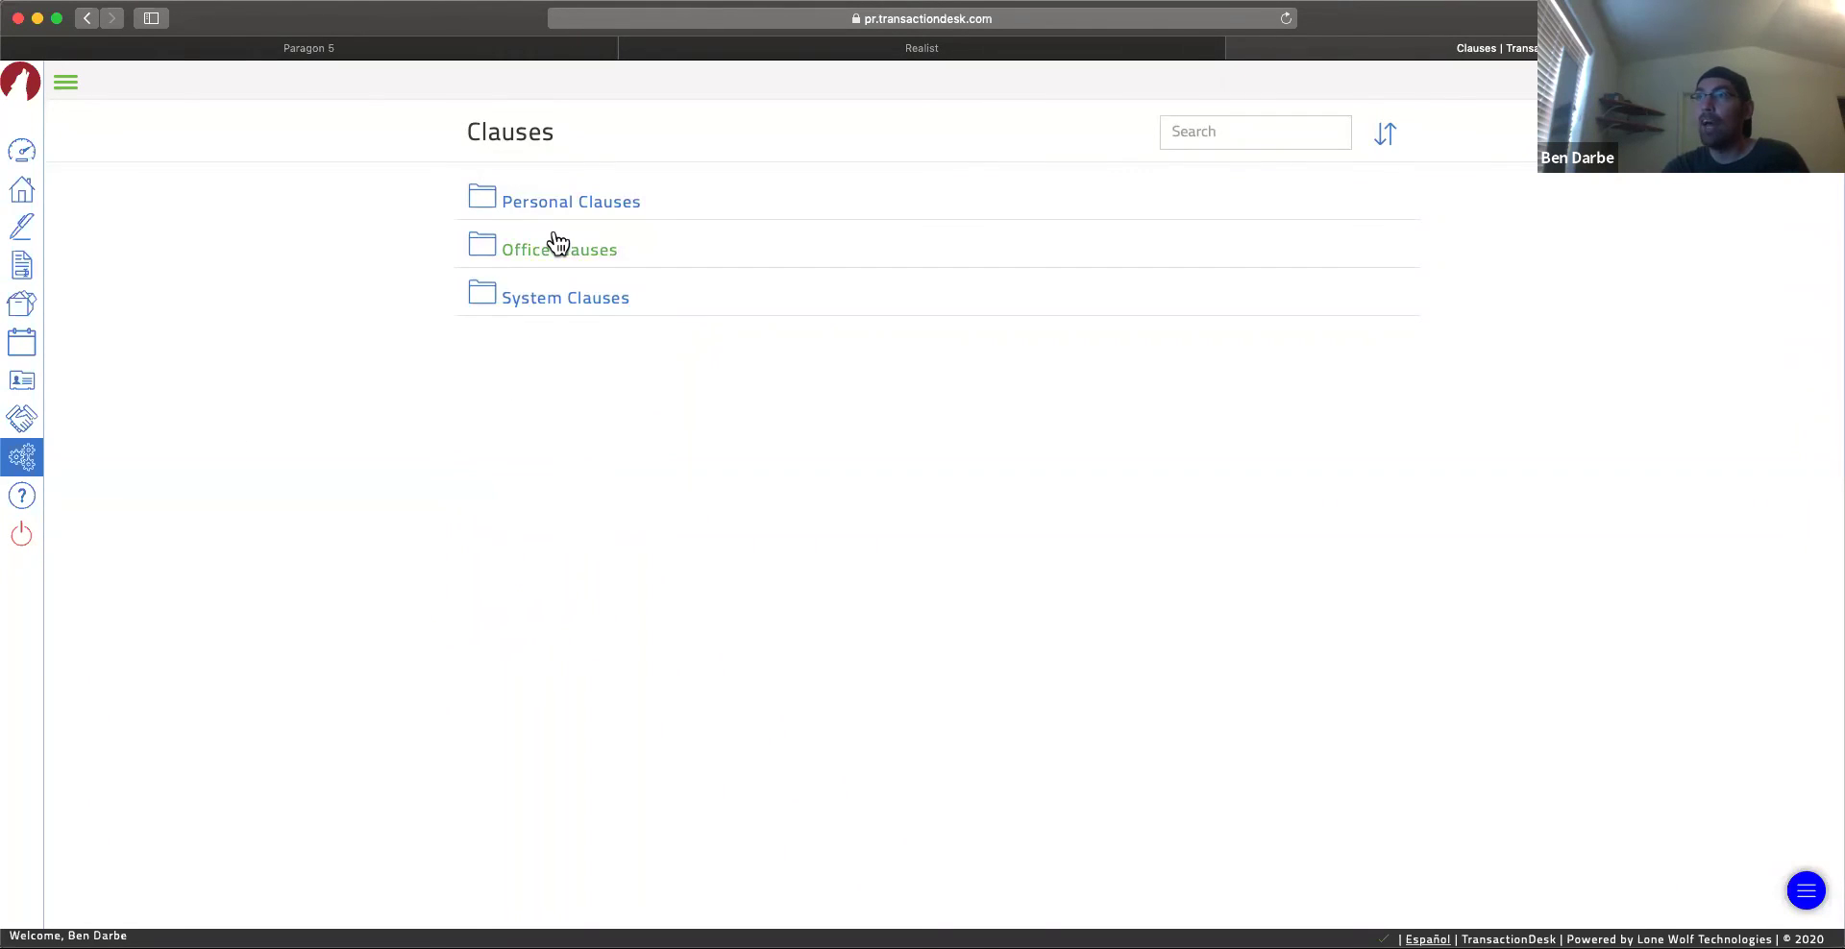
pyautogui.click(555, 203)
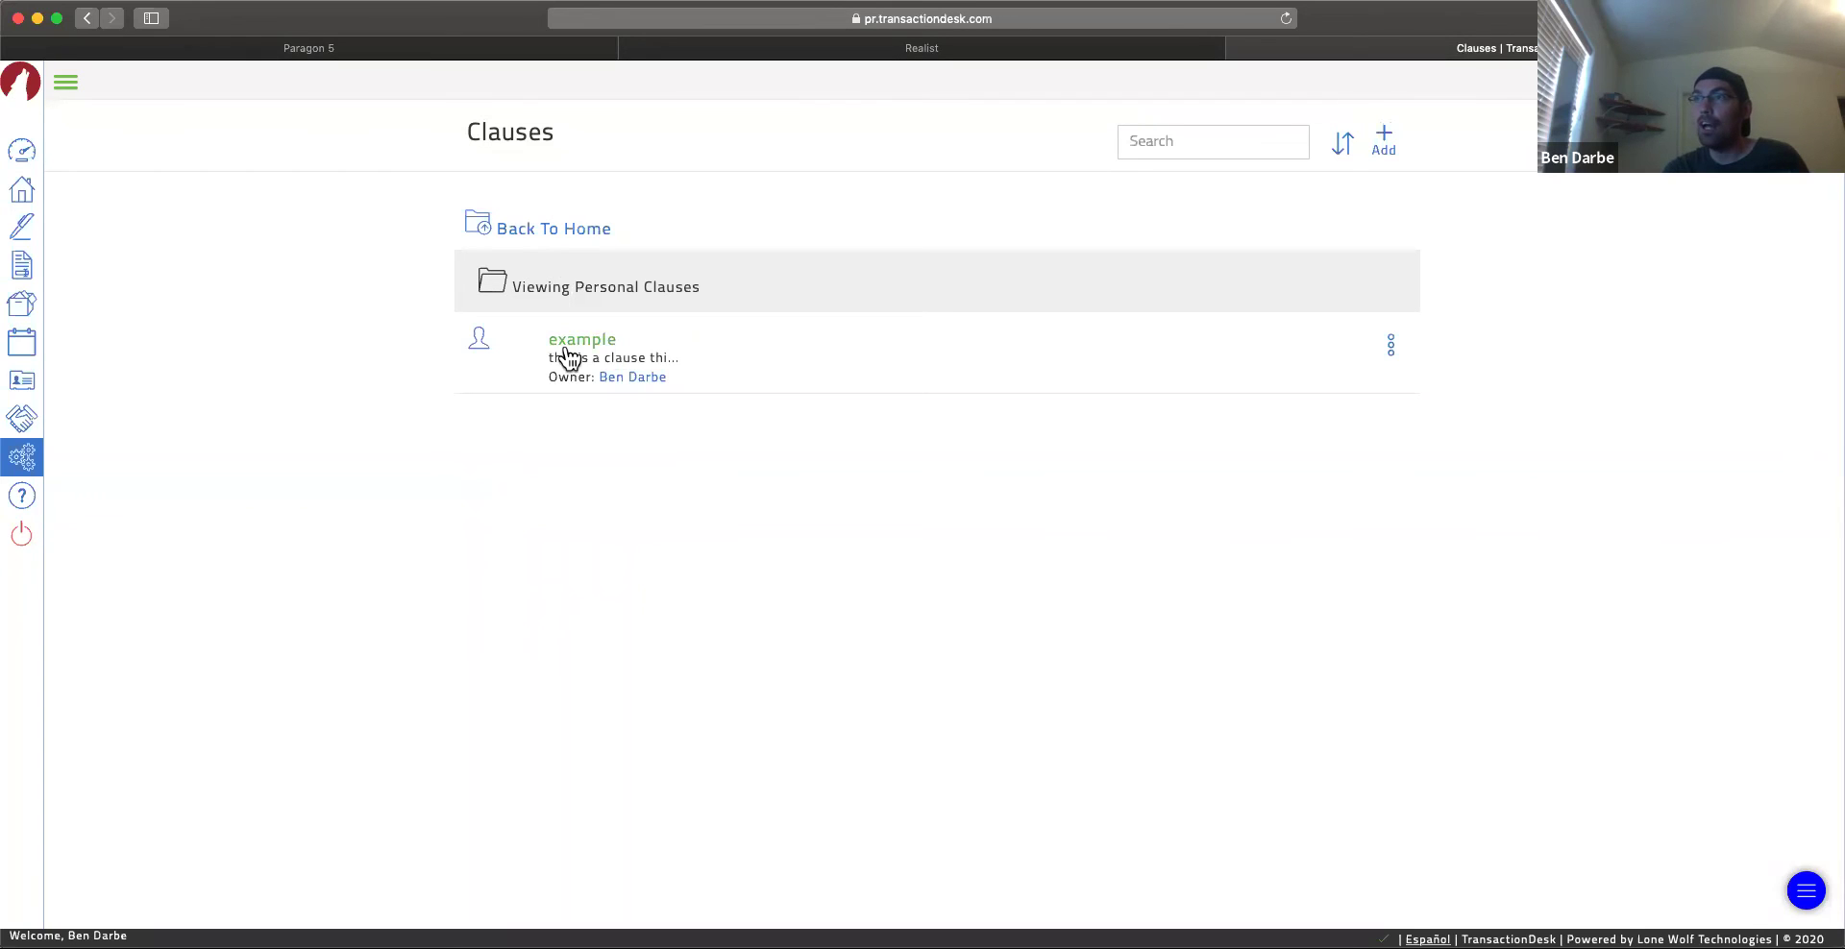
pyautogui.click(589, 346)
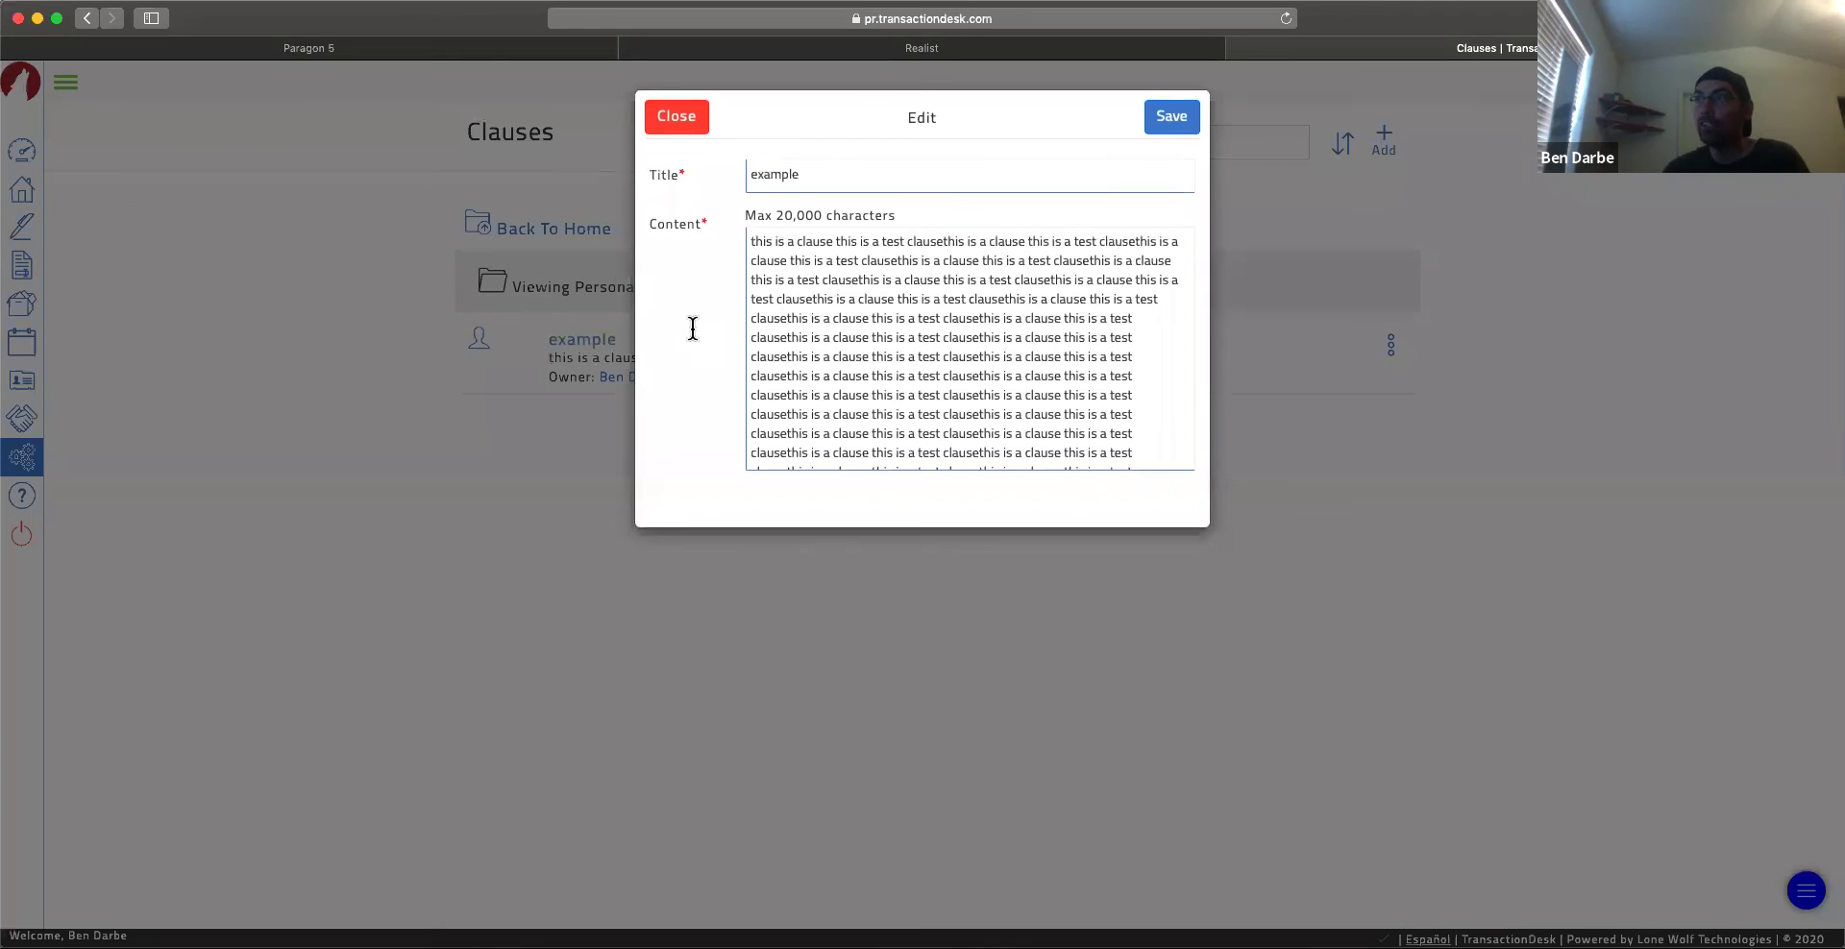
pyautogui.scroll(-10, 1045, 370)
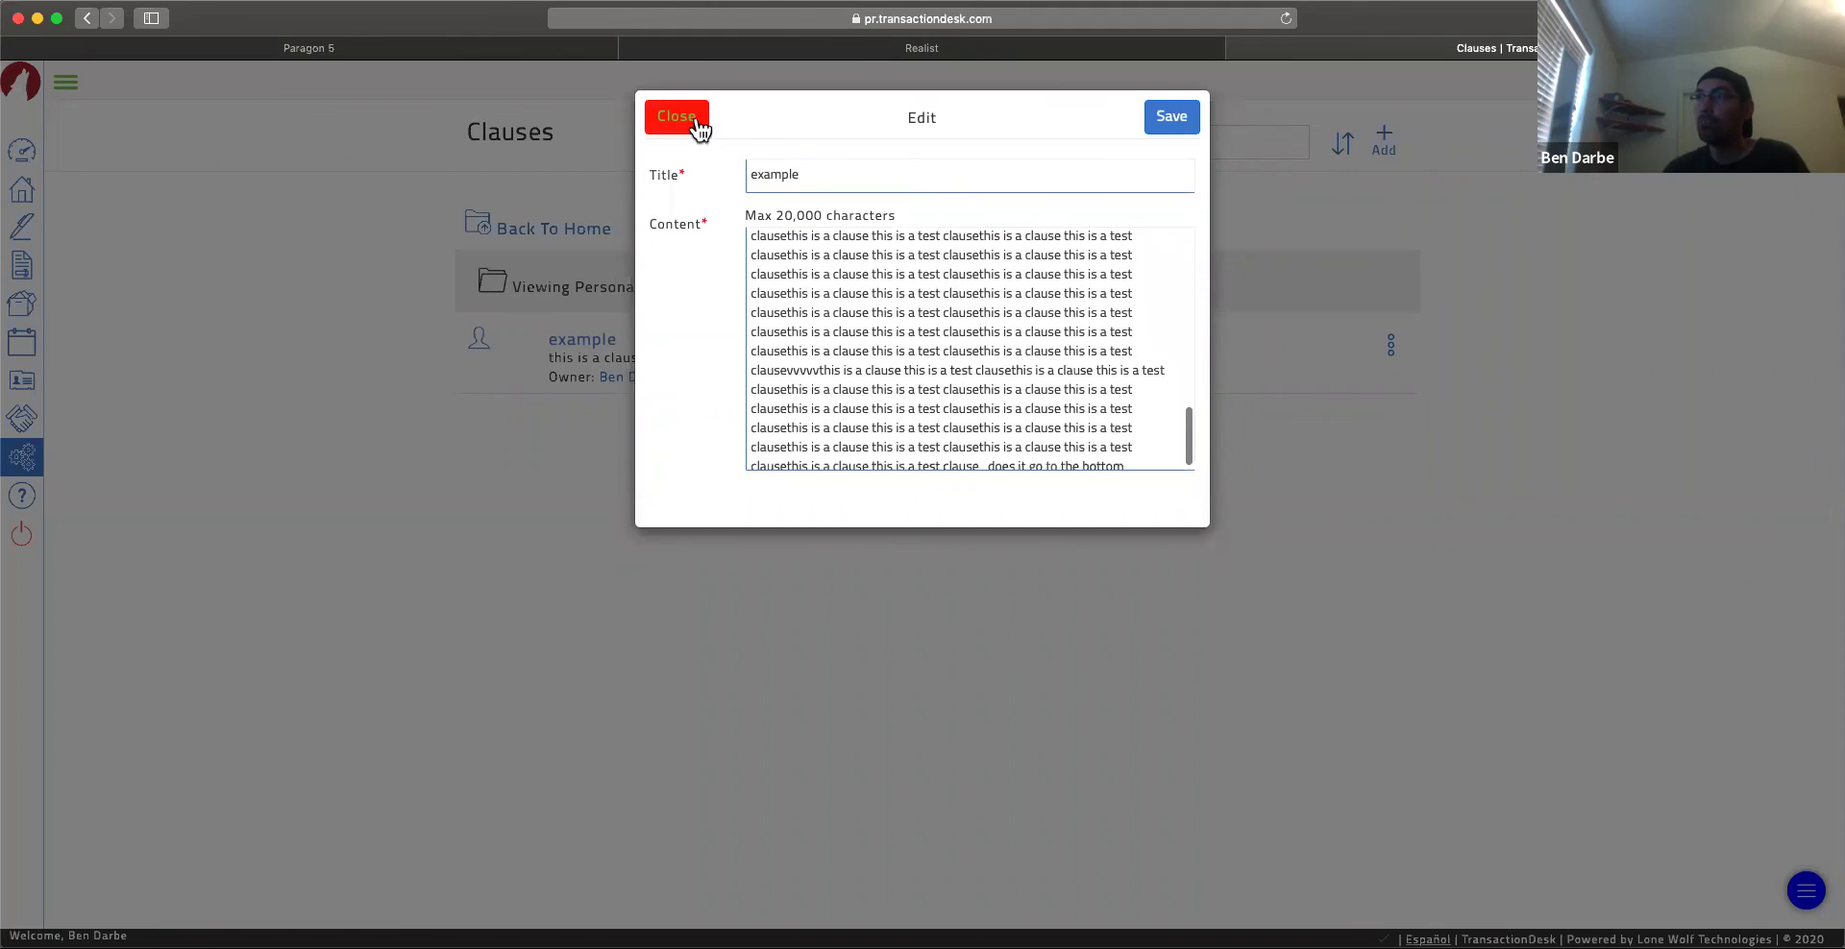
pyautogui.click(696, 125)
pyautogui.click(1400, 150)
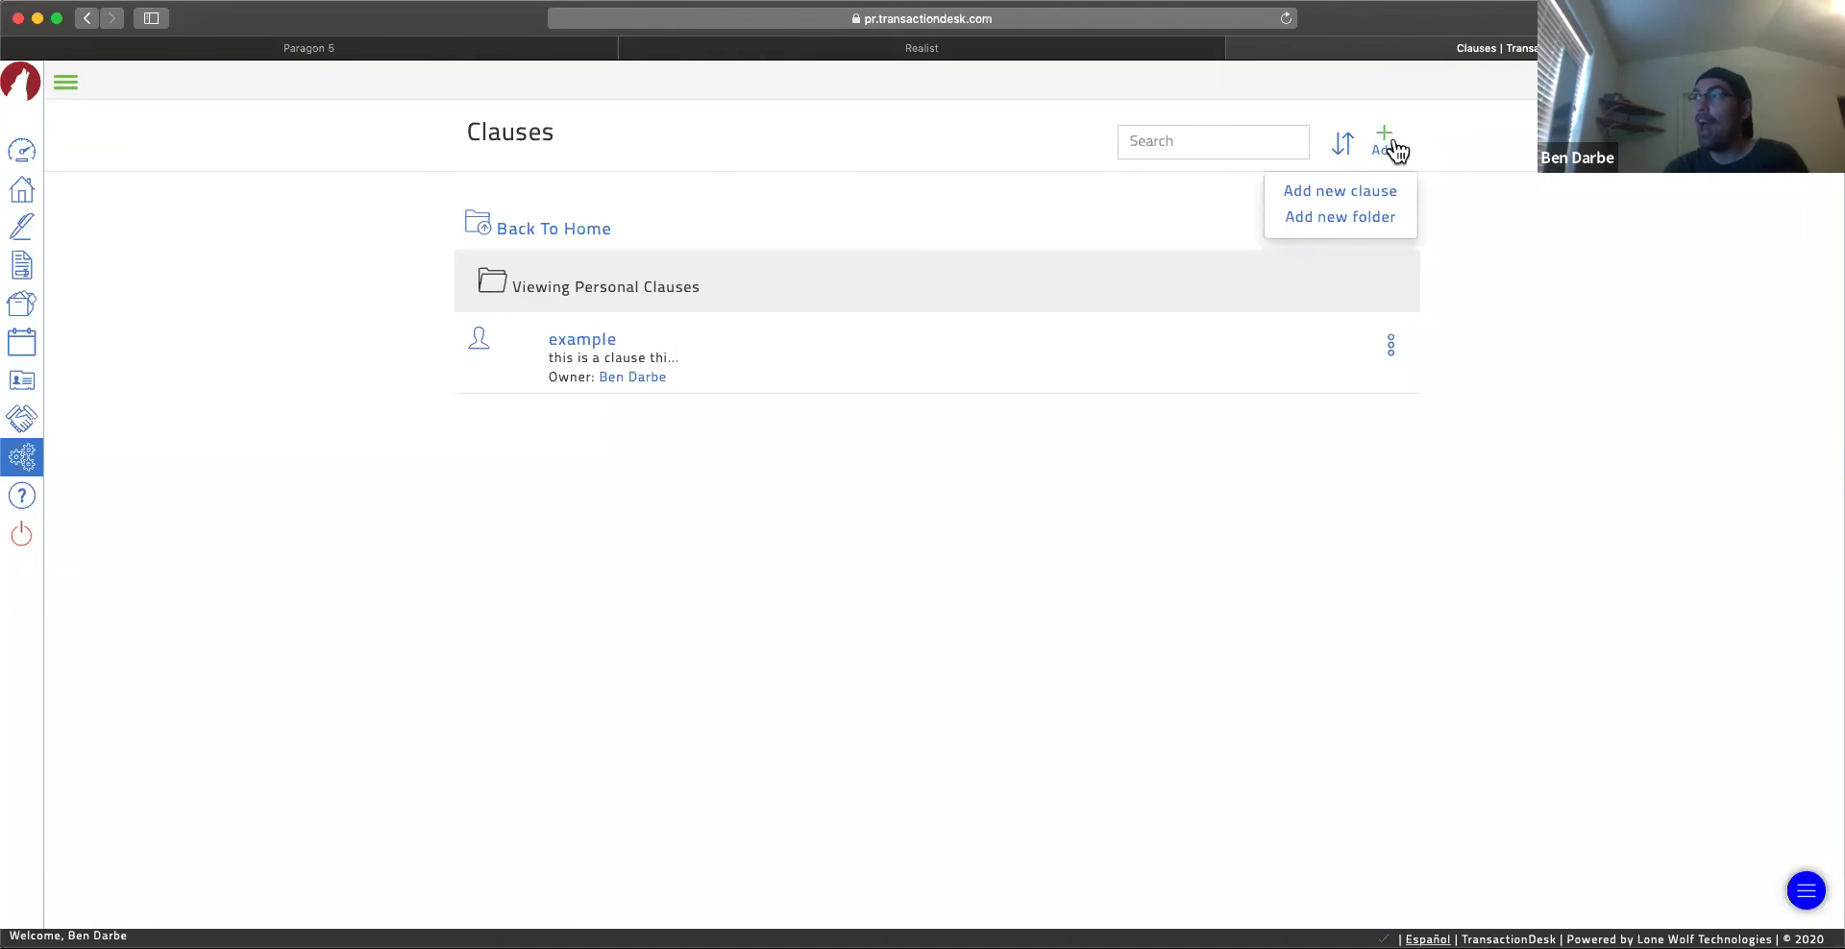
pyautogui.click(1349, 197)
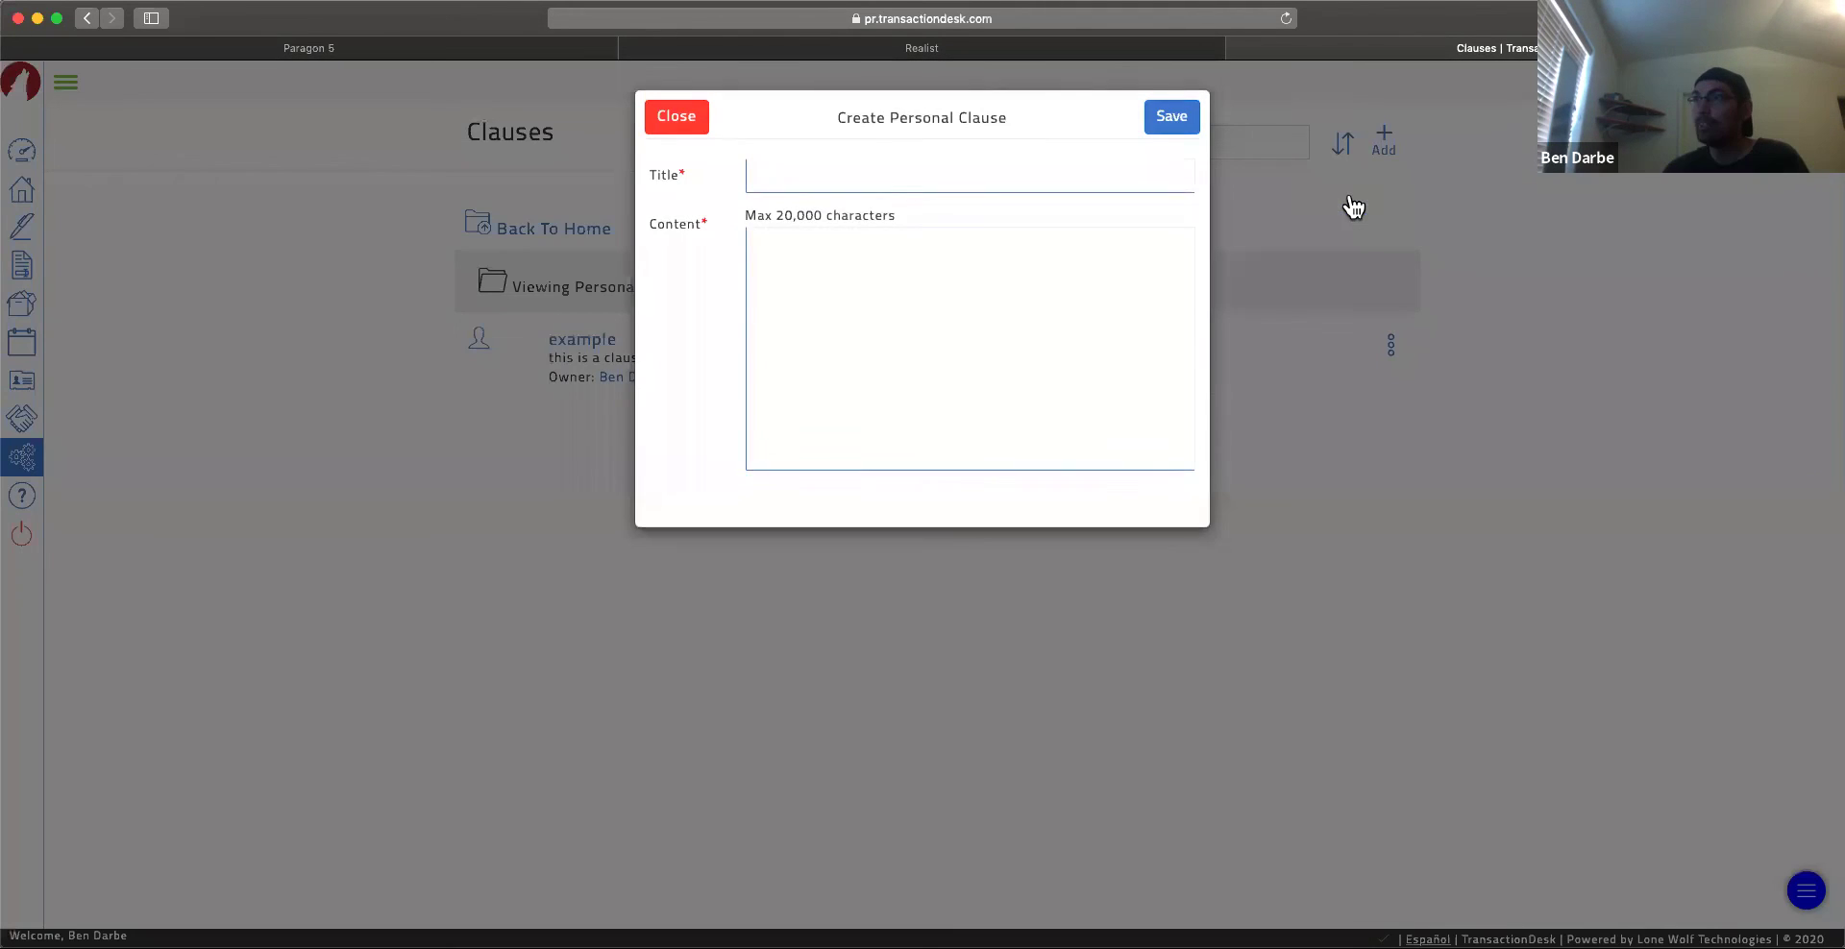
pyautogui.click(800, 289)
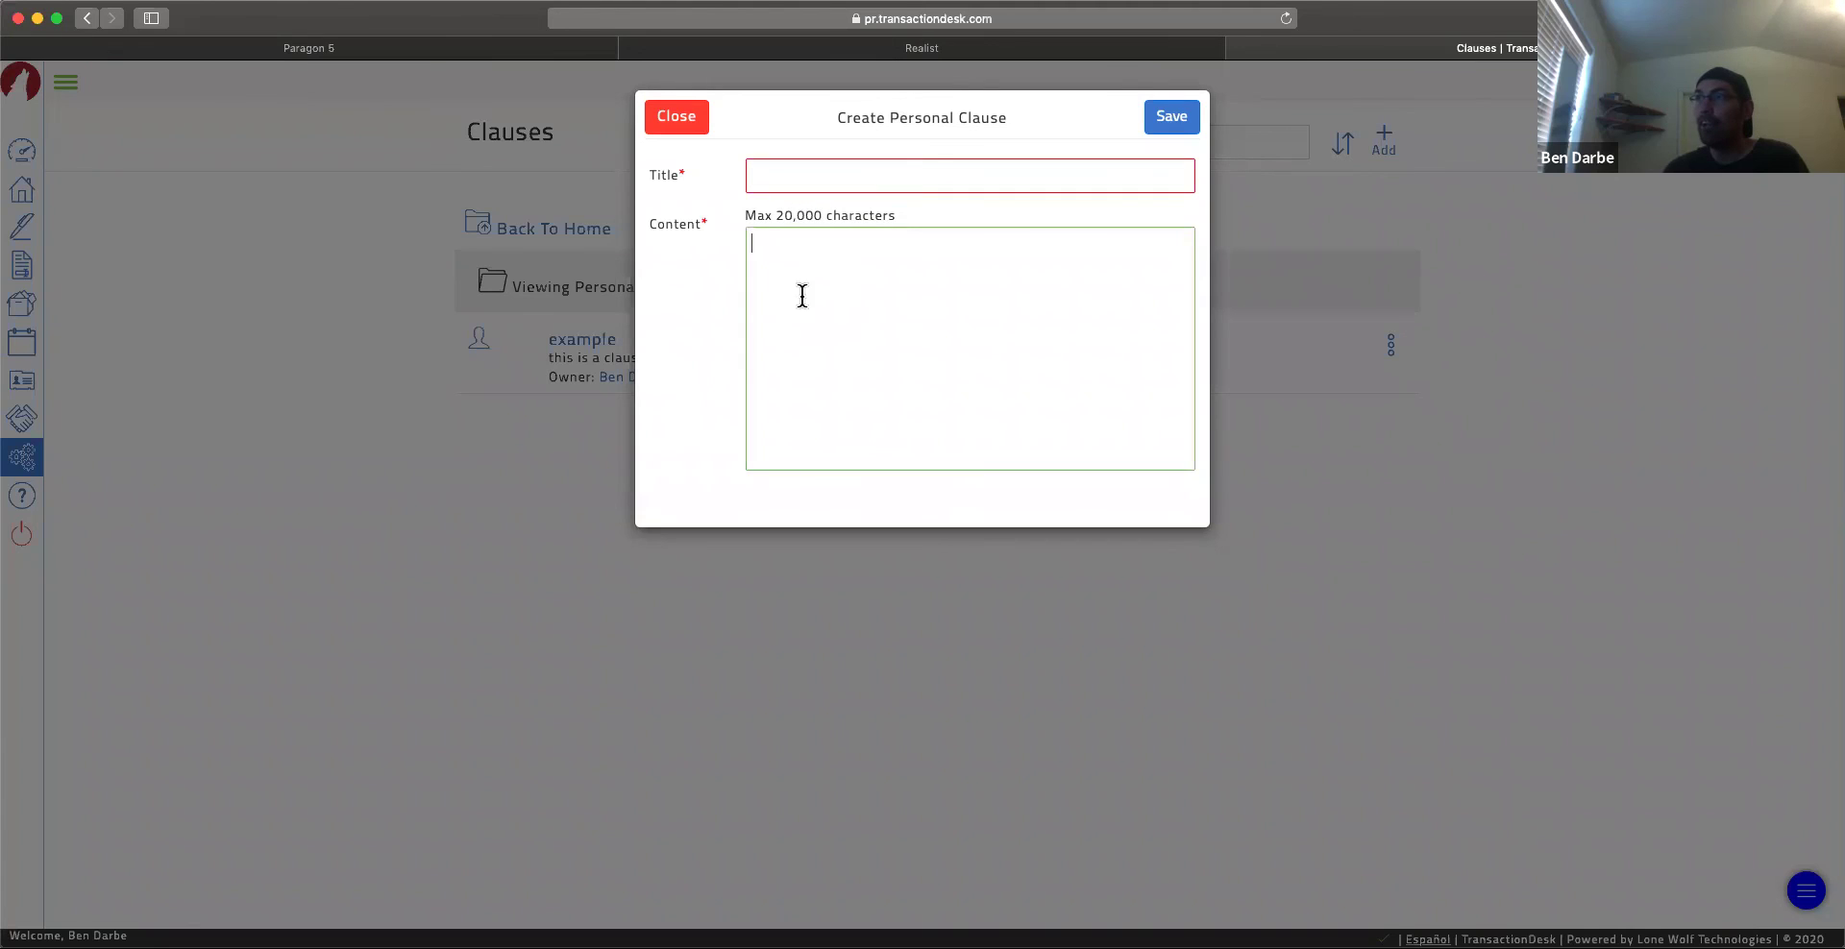
pyautogui.click(678, 117)
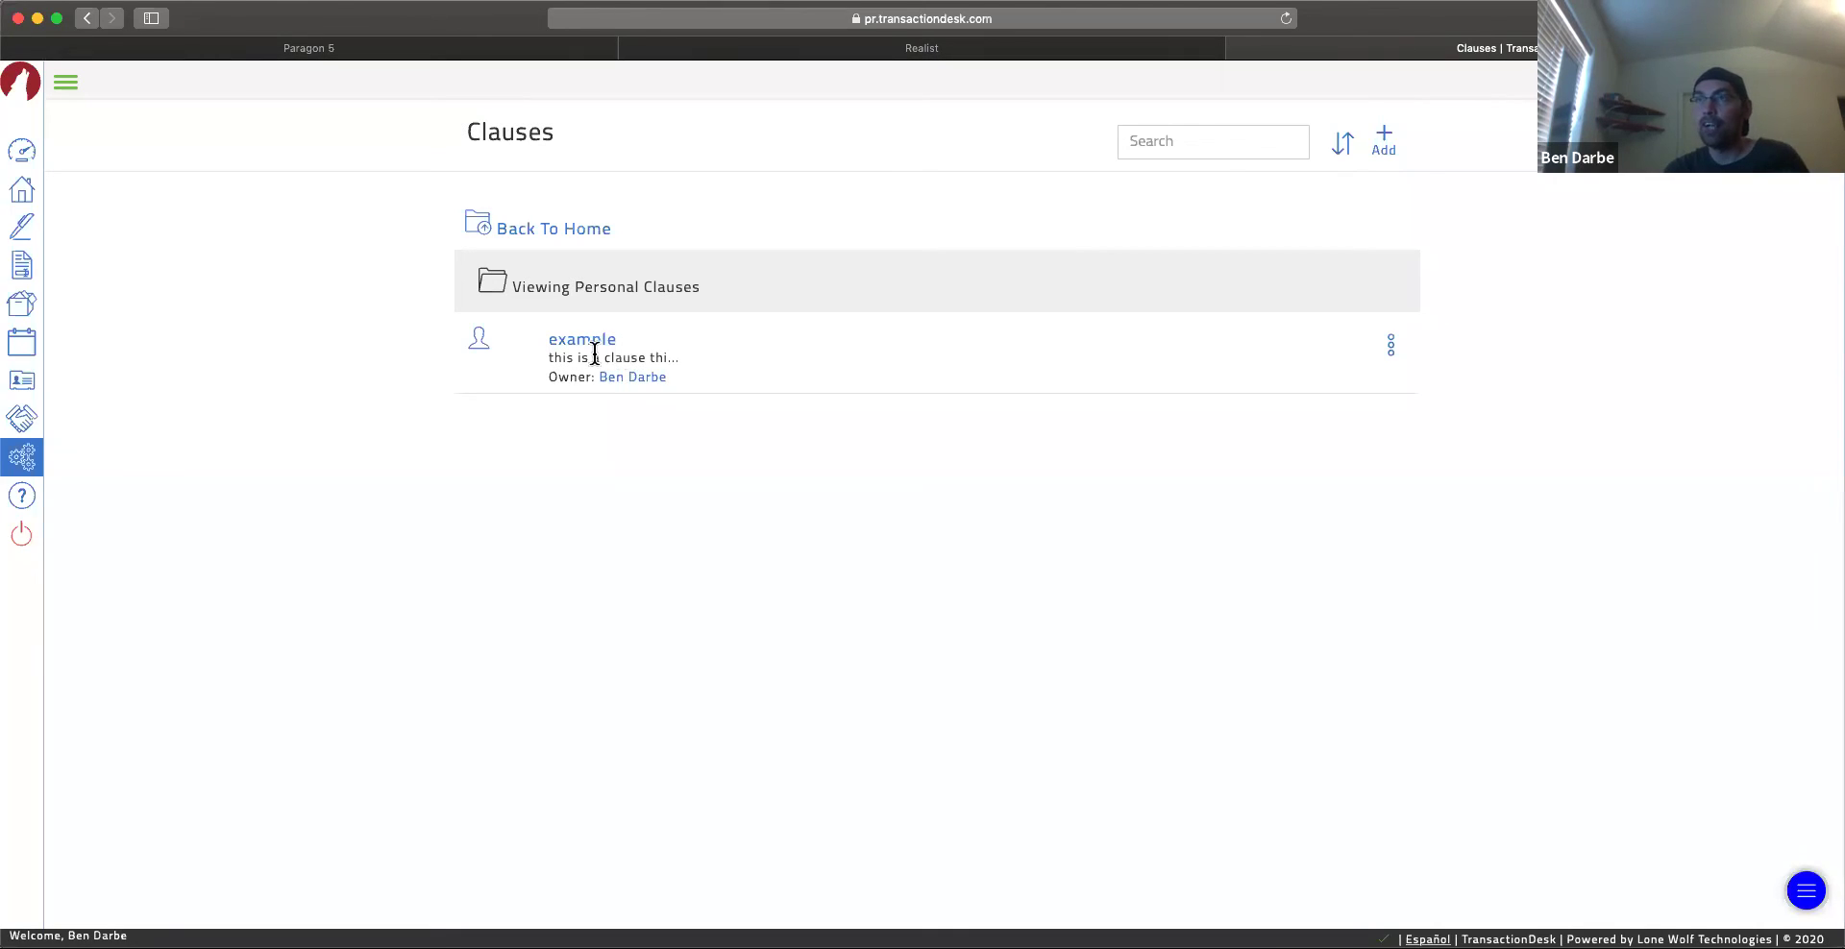
pyautogui.click(24, 461)
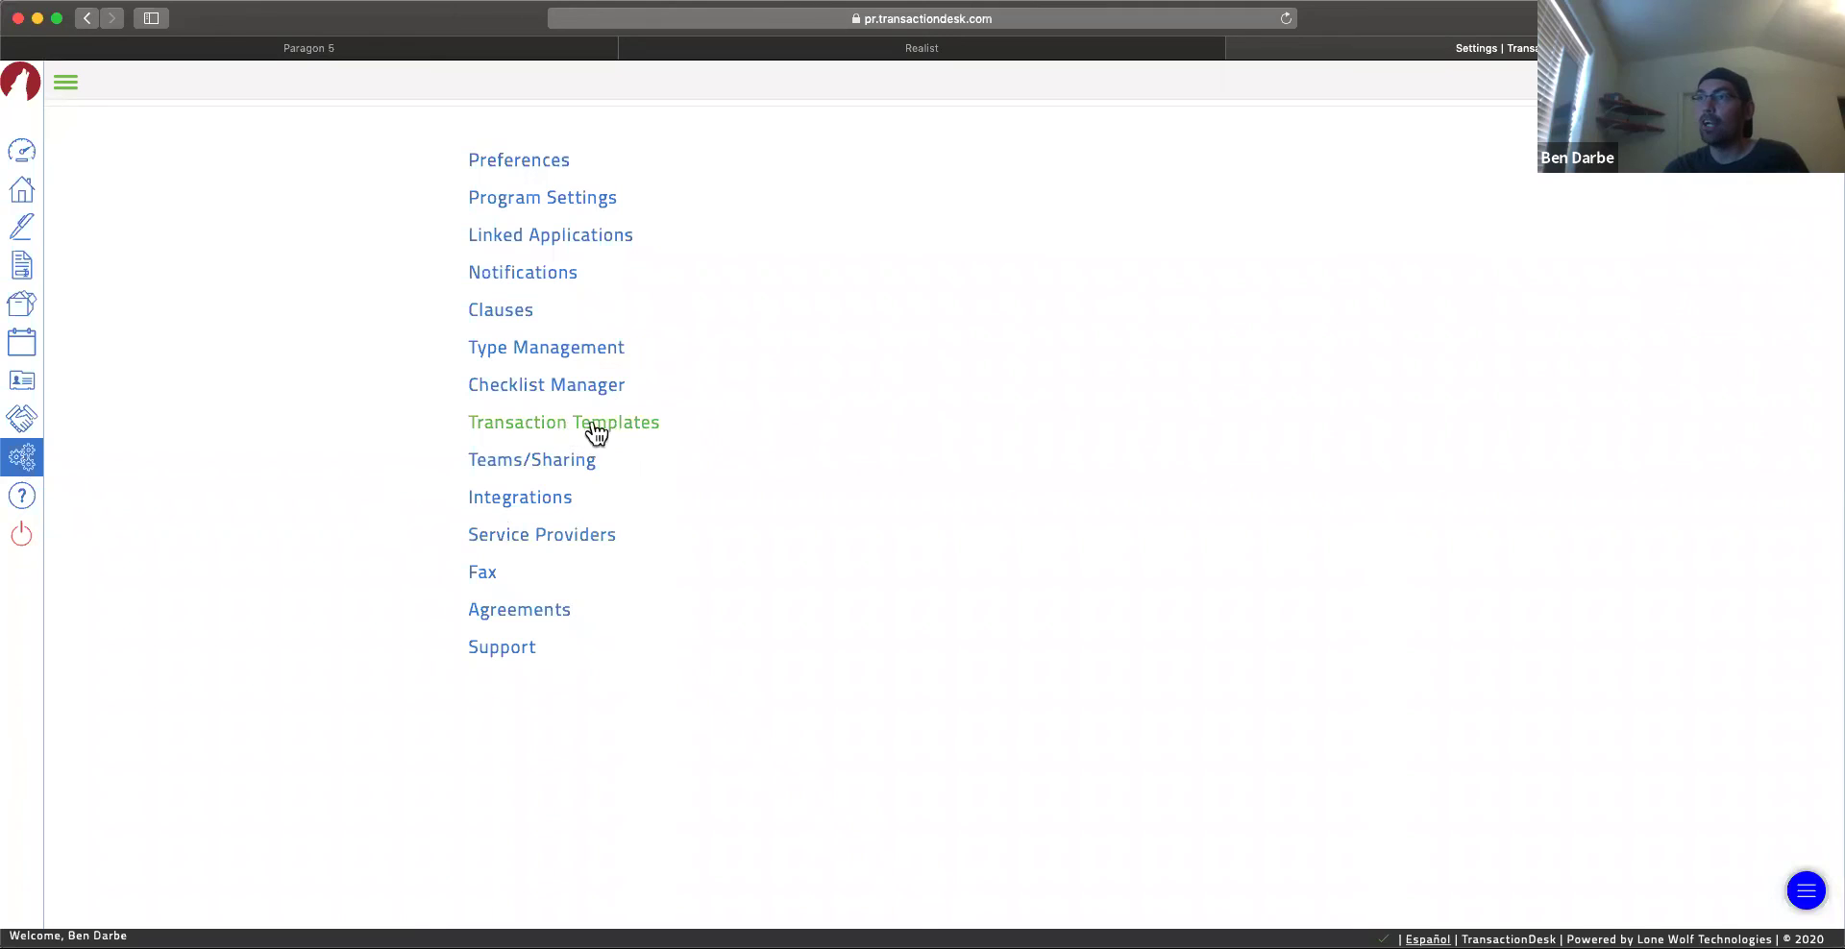
# Step: Add a transaction template named 'My Template' with type Residential Sale and save it
pyautogui.click(555, 426)
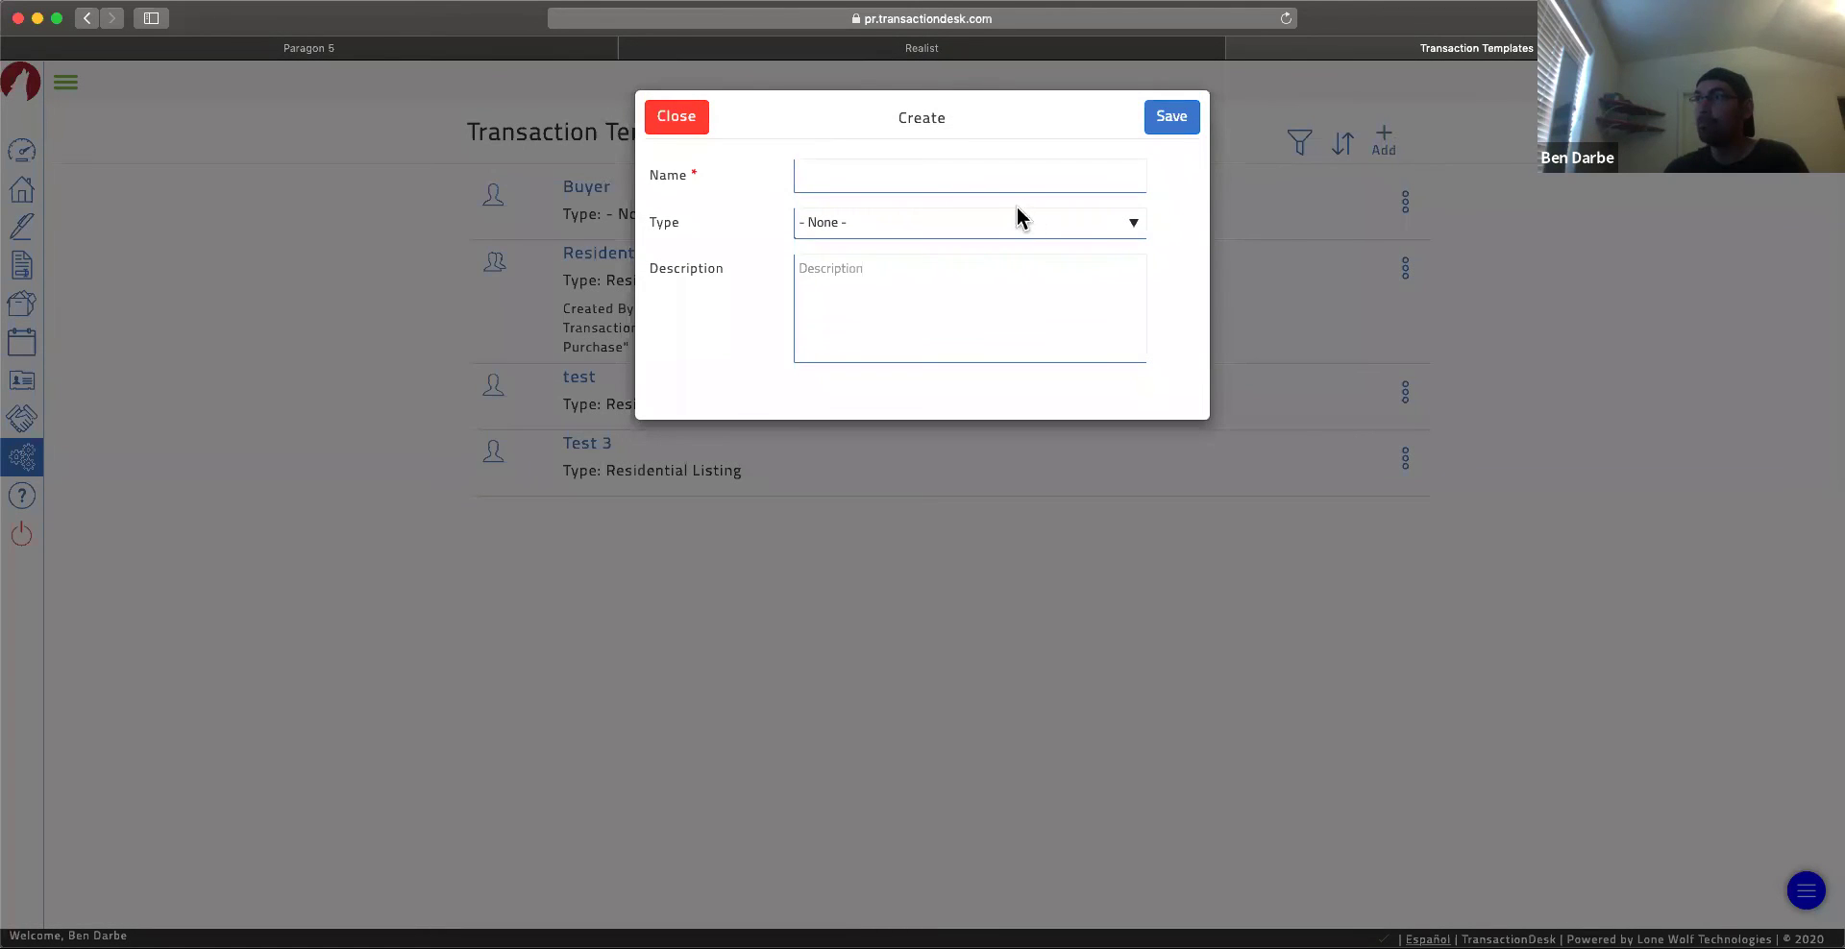
pyautogui.click(993, 178)
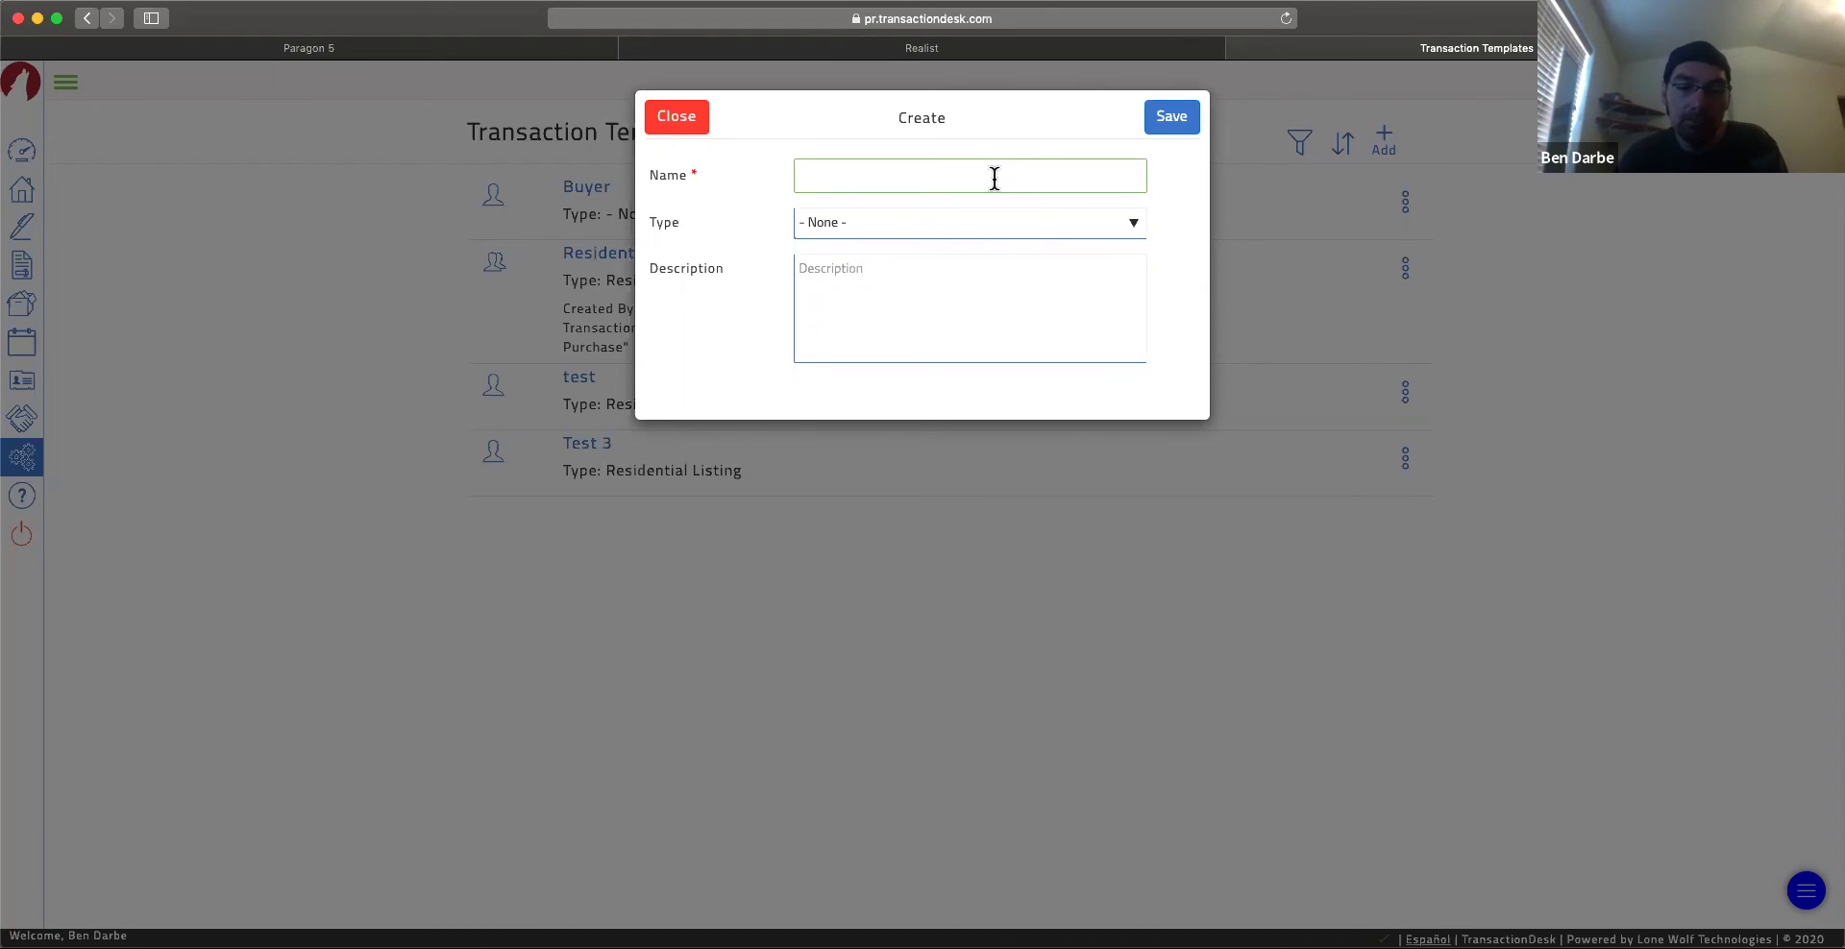
pyautogui.write('My Templat')
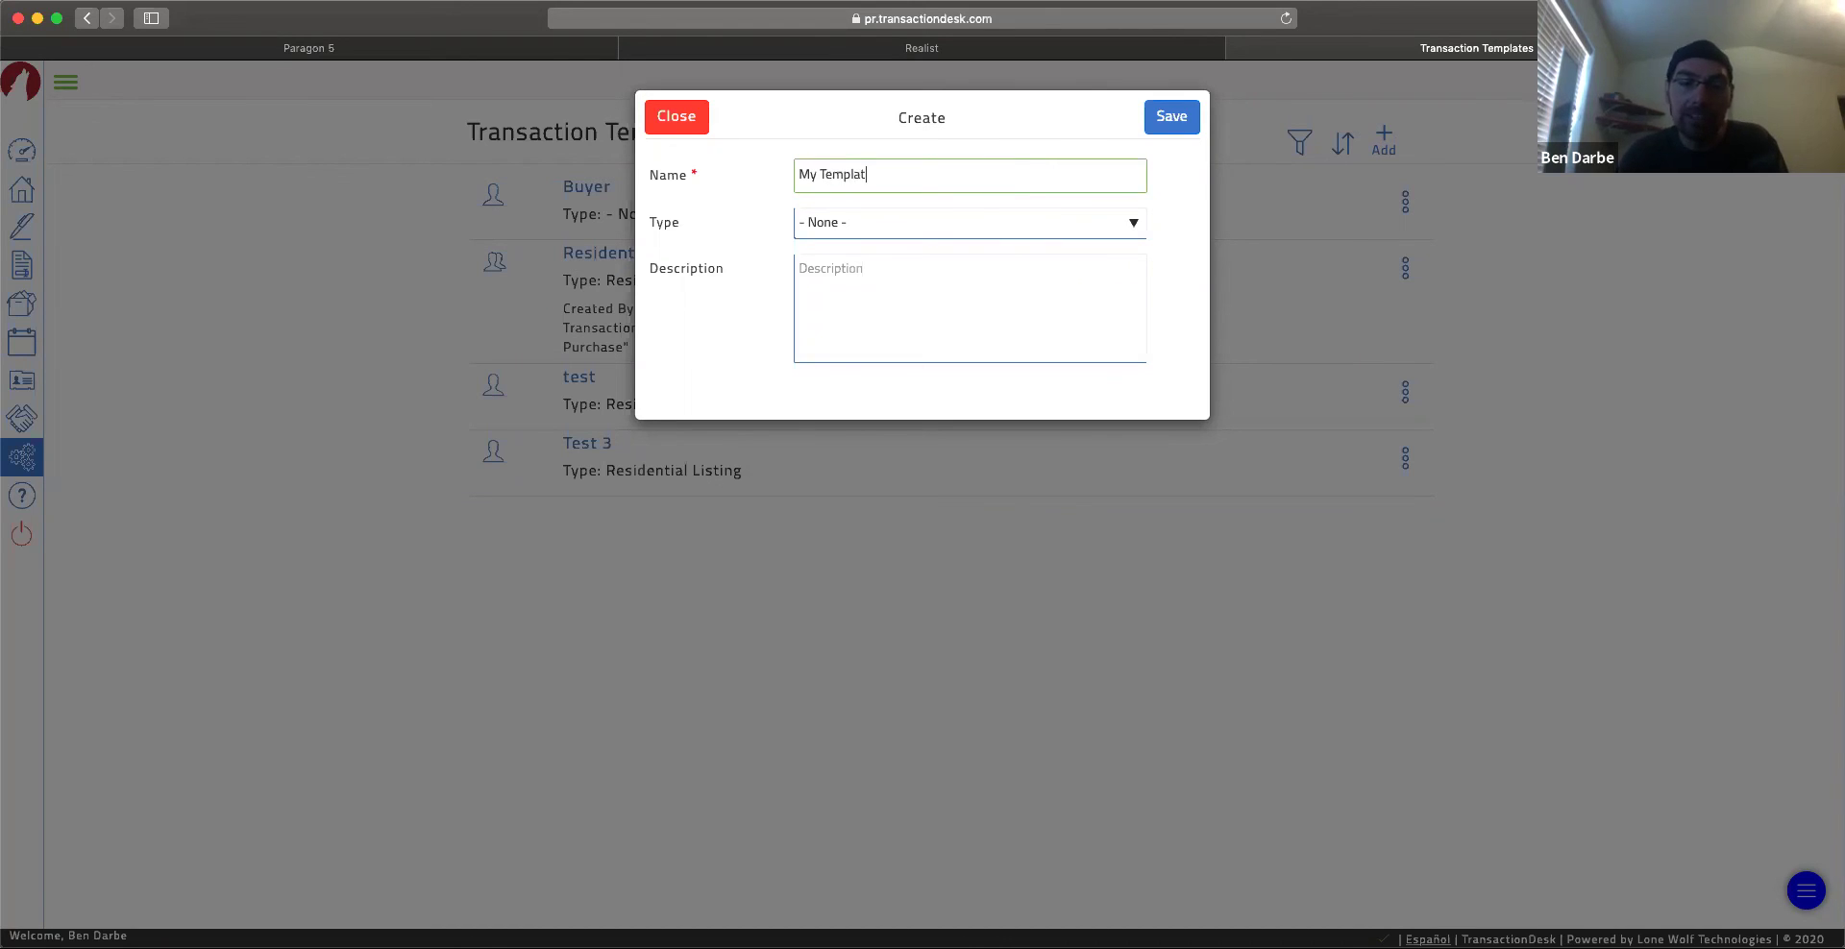
pyautogui.write('e')
pyautogui.click(1028, 227)
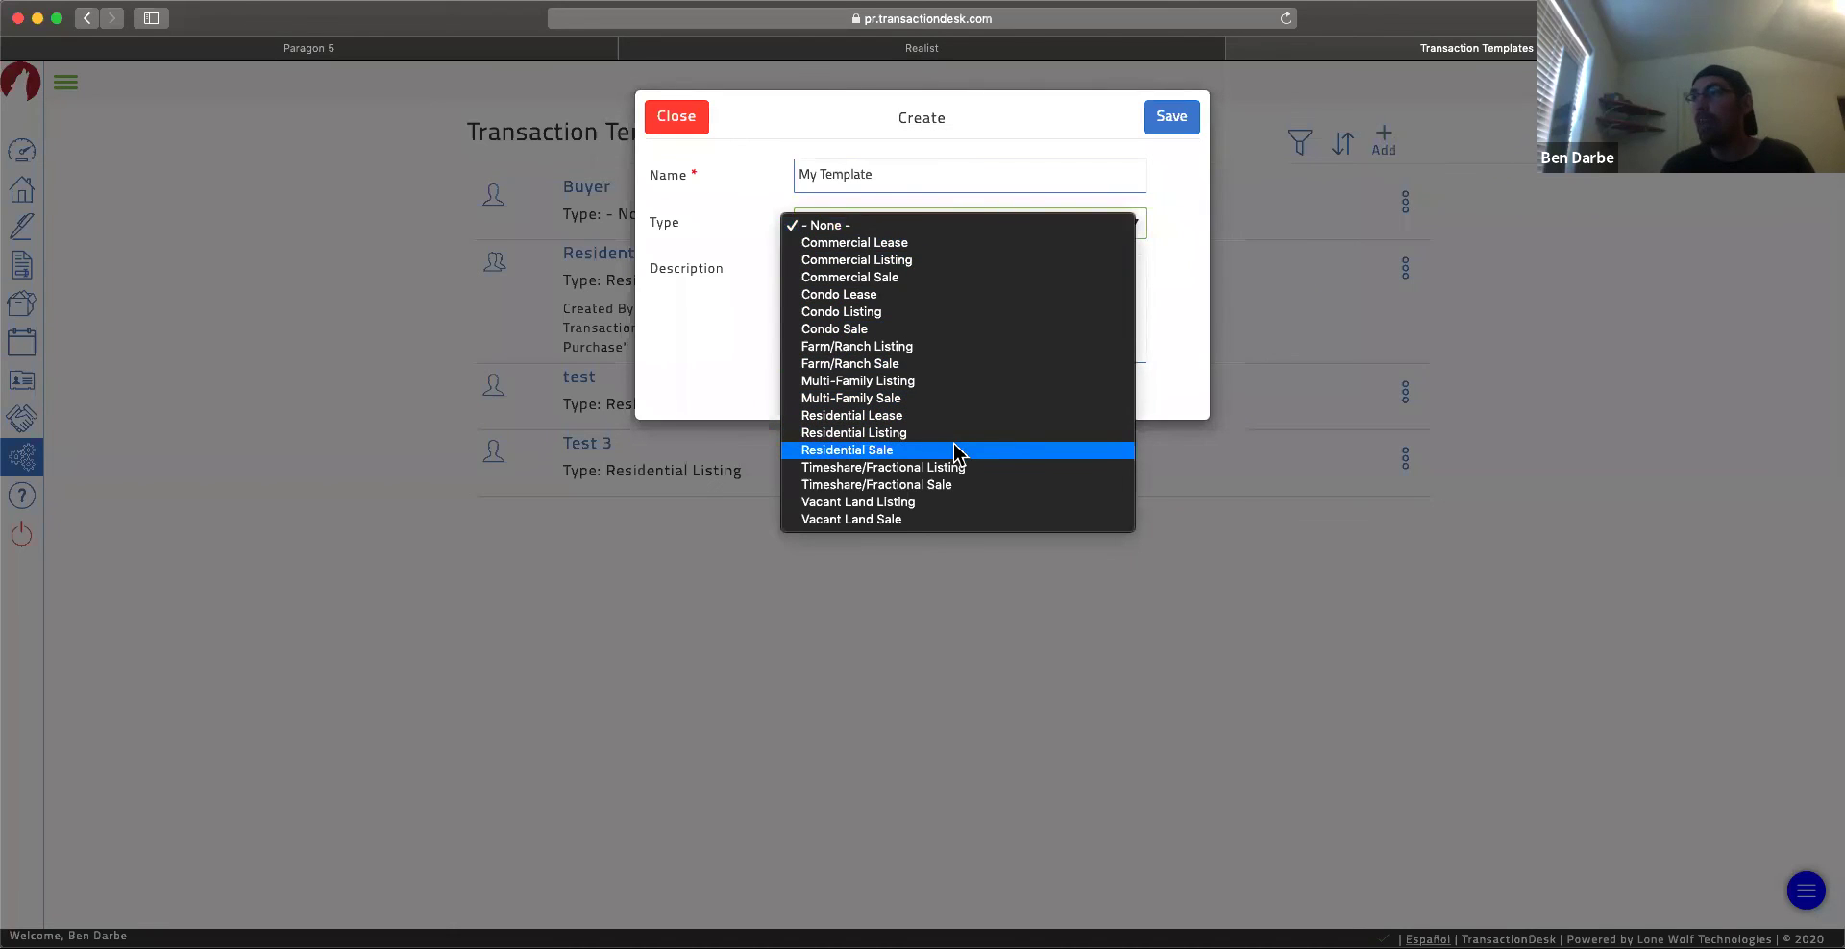
pyautogui.click(917, 451)
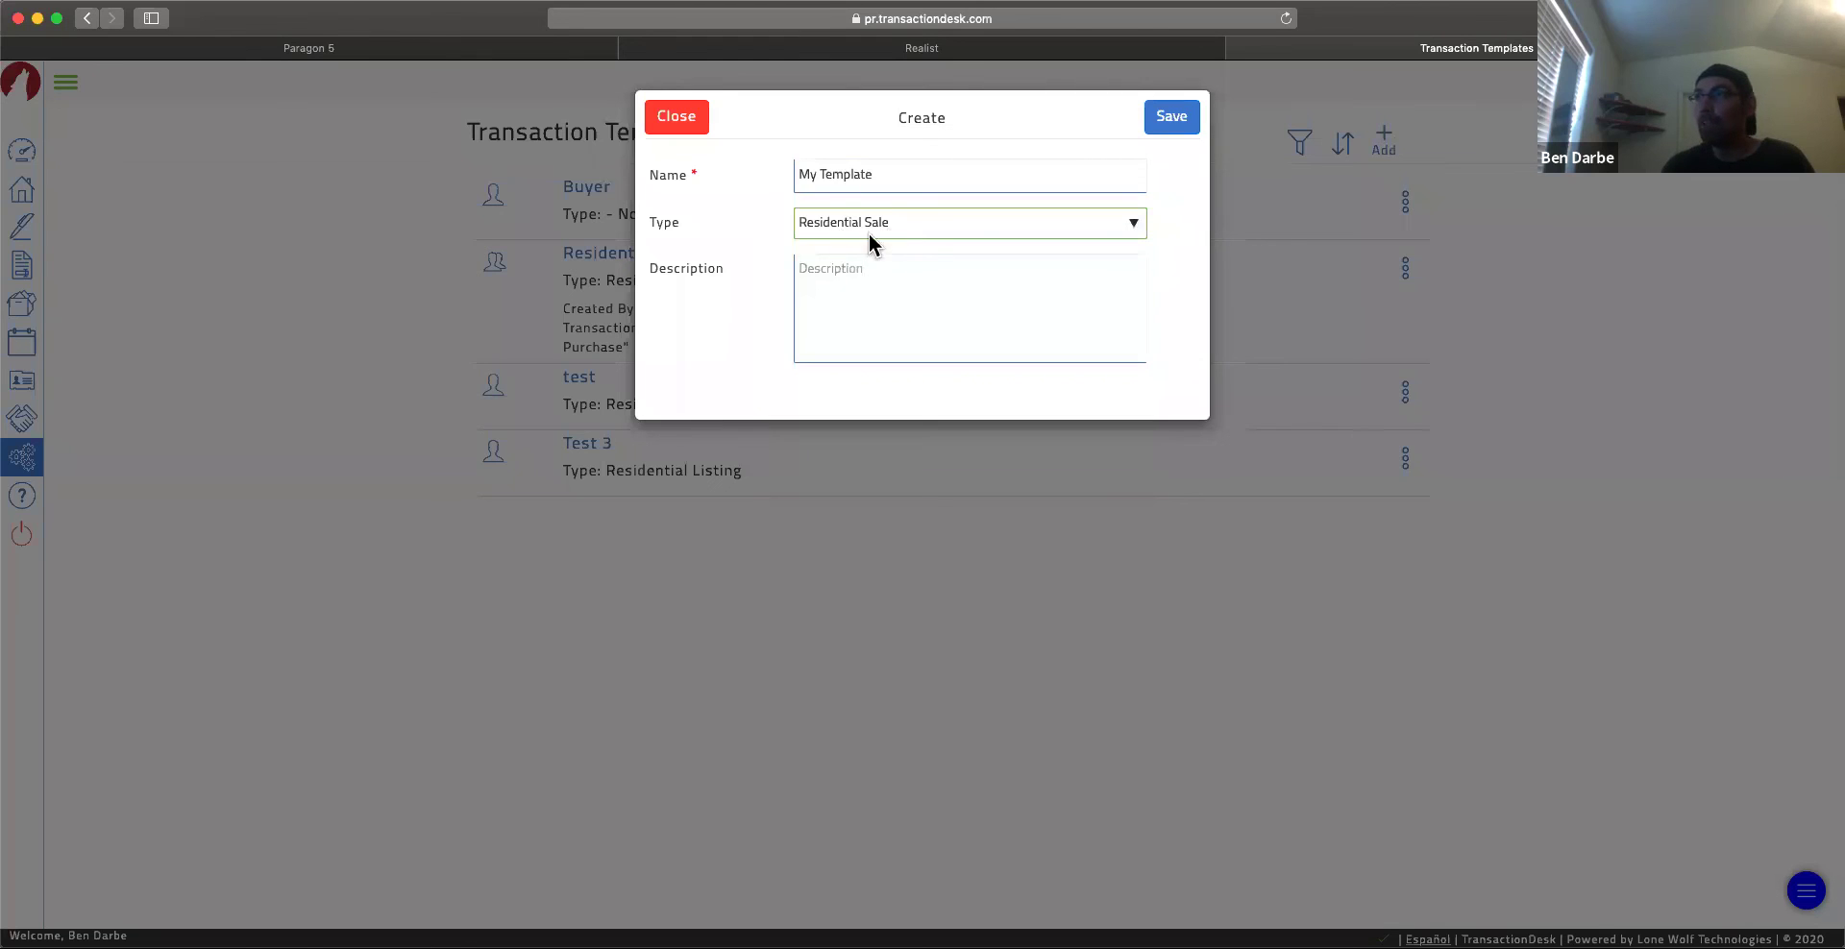
pyautogui.click(1172, 119)
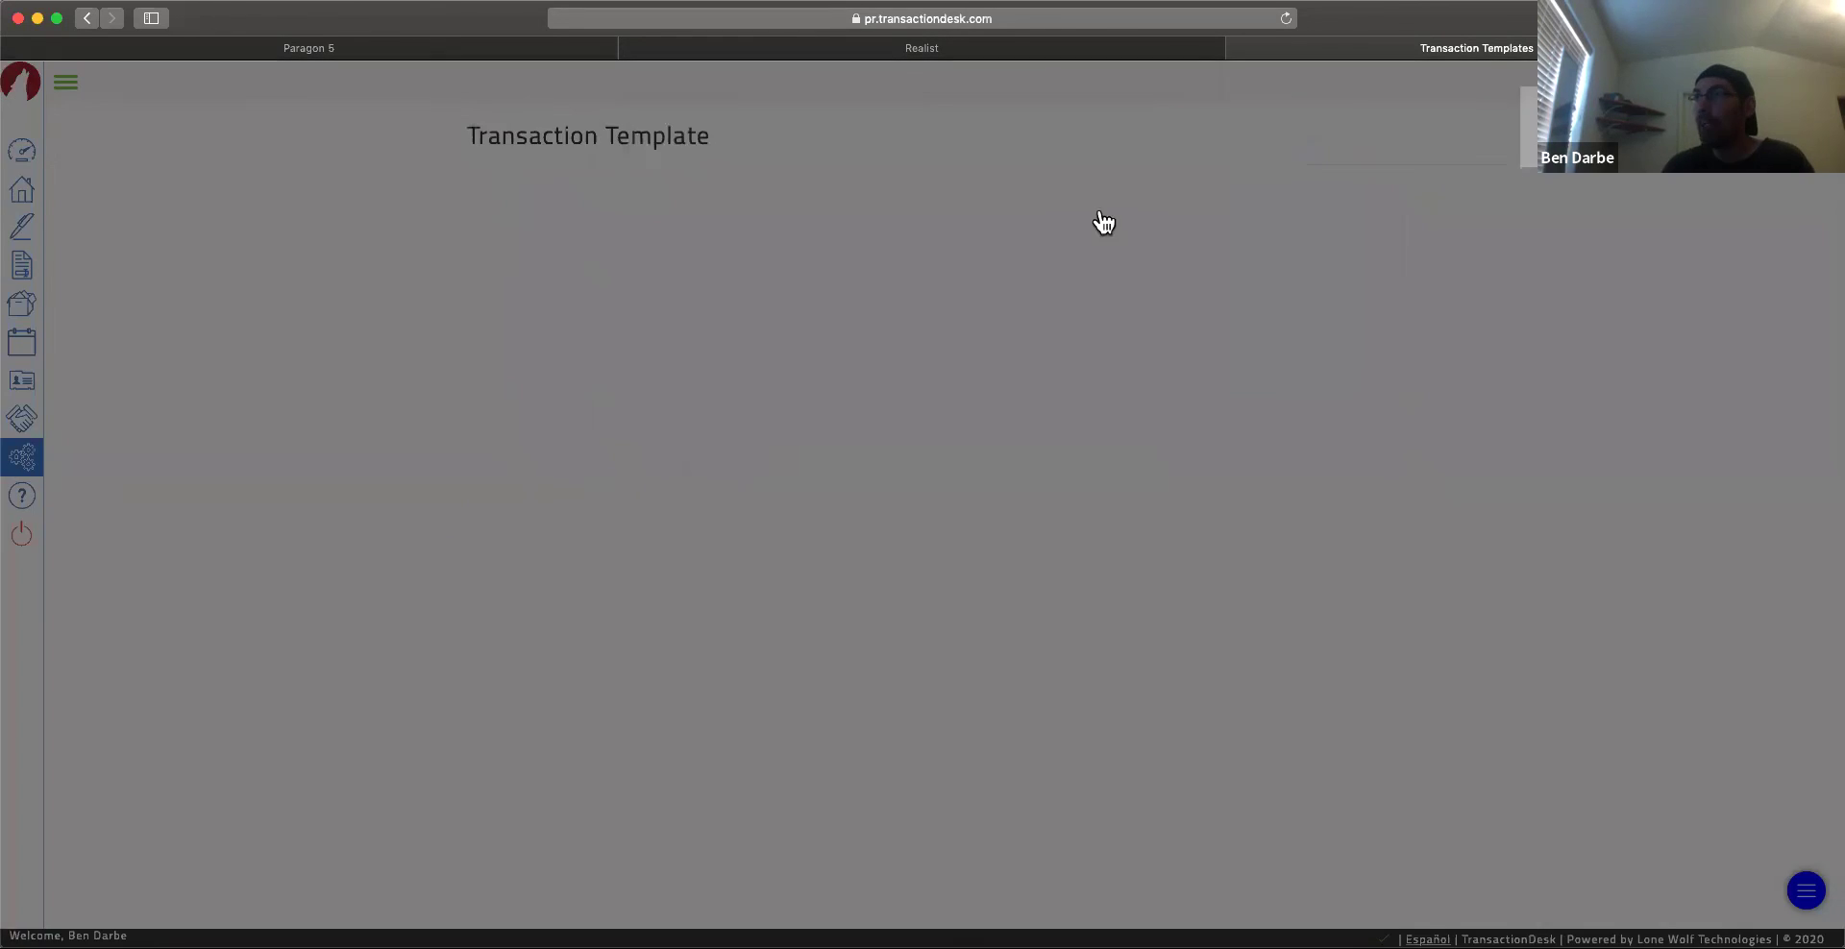
# Step: Check the saved My Template name, then return to the Settings list
pyautogui.scroll(-2, 901, 626)
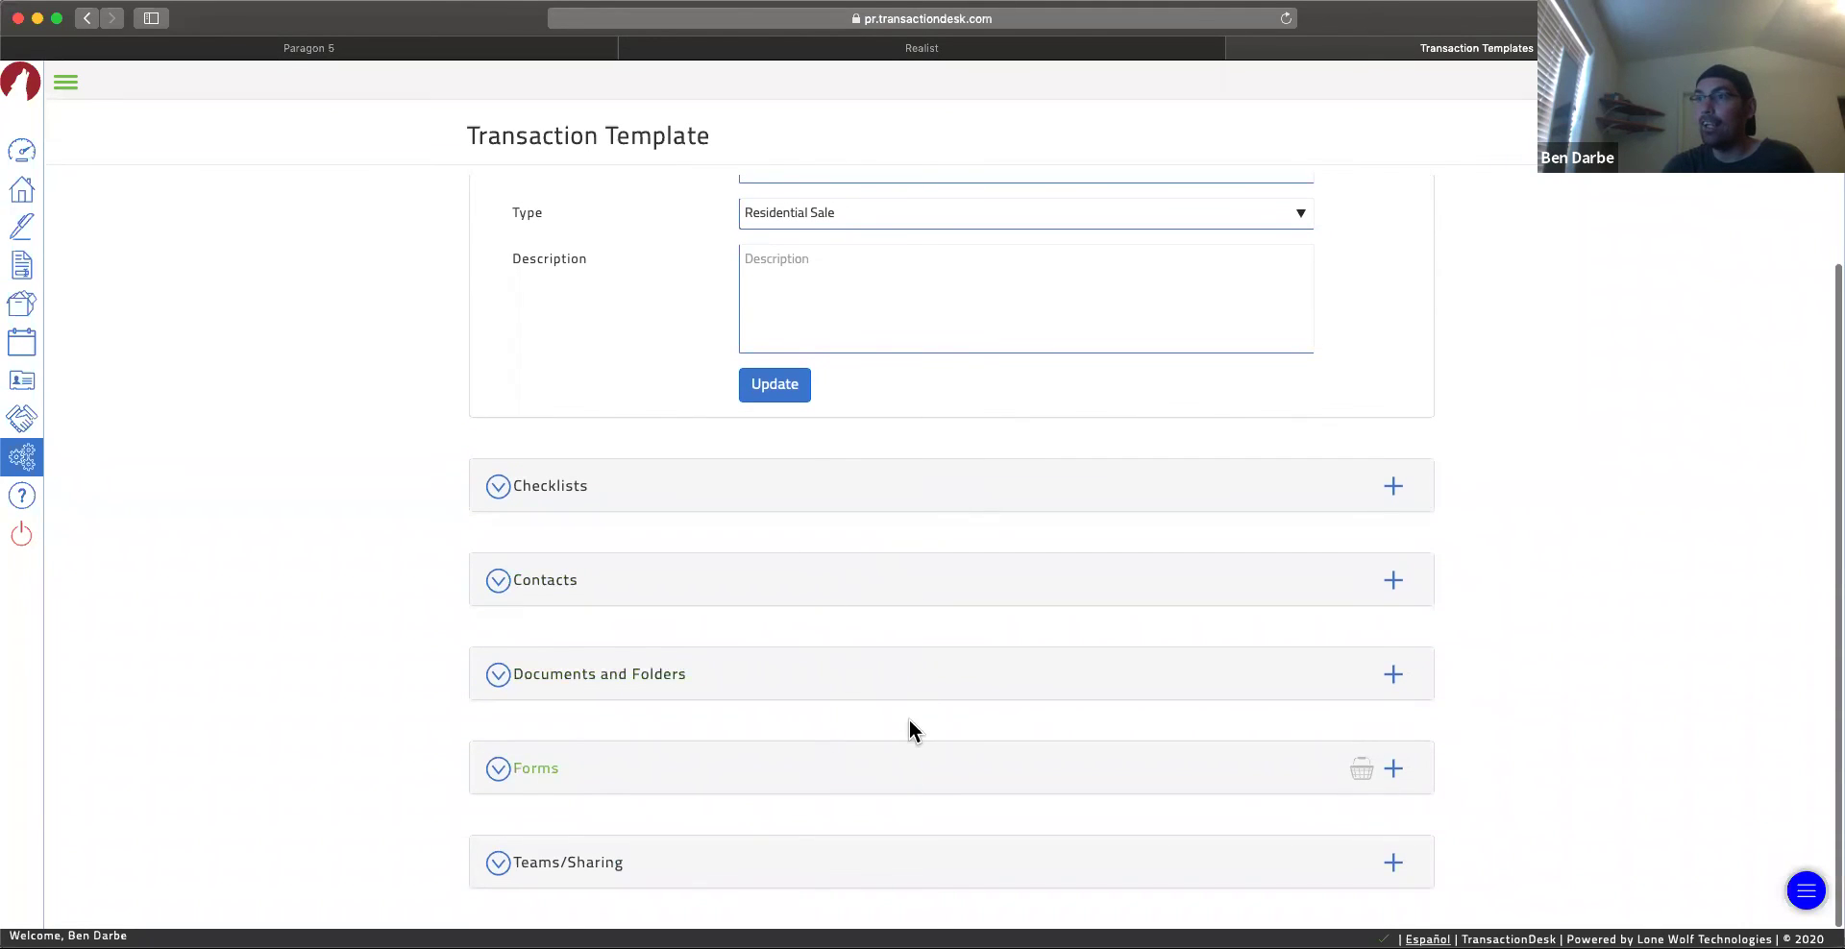
pyautogui.scroll(2, 839, 601)
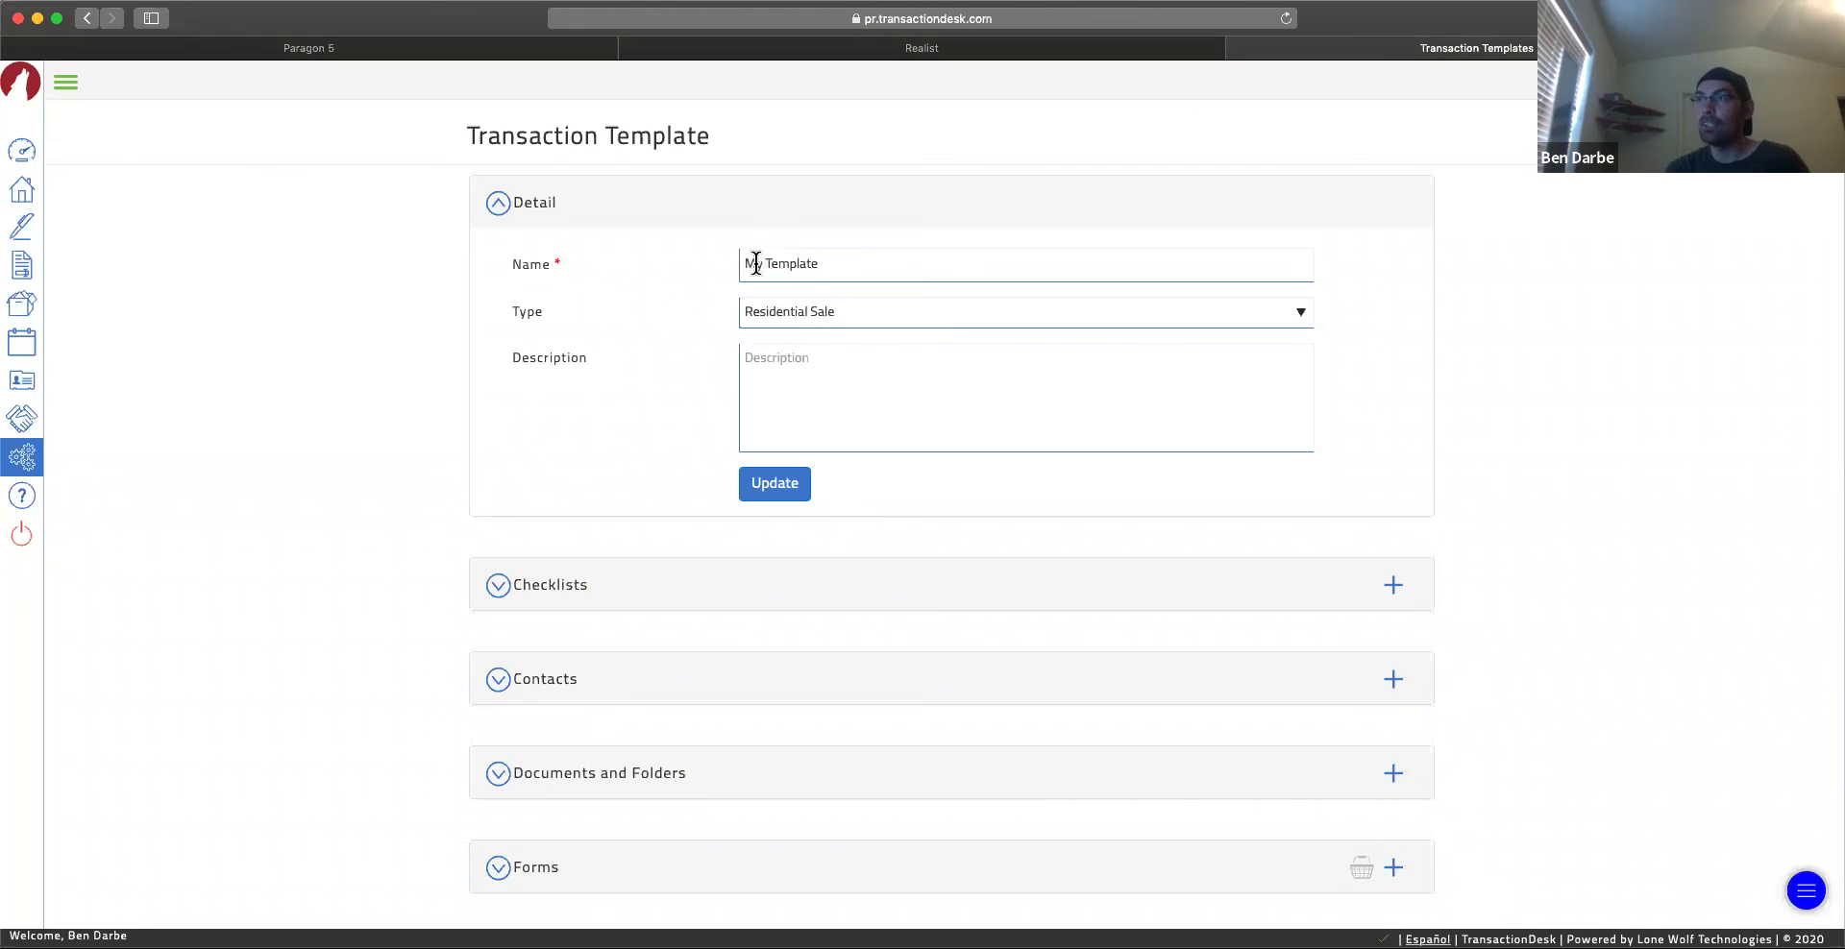
pyautogui.click(827, 265)
pyautogui.moveTo(828, 265); pyautogui.dragTo(722, 262)
pyautogui.click(794, 264)
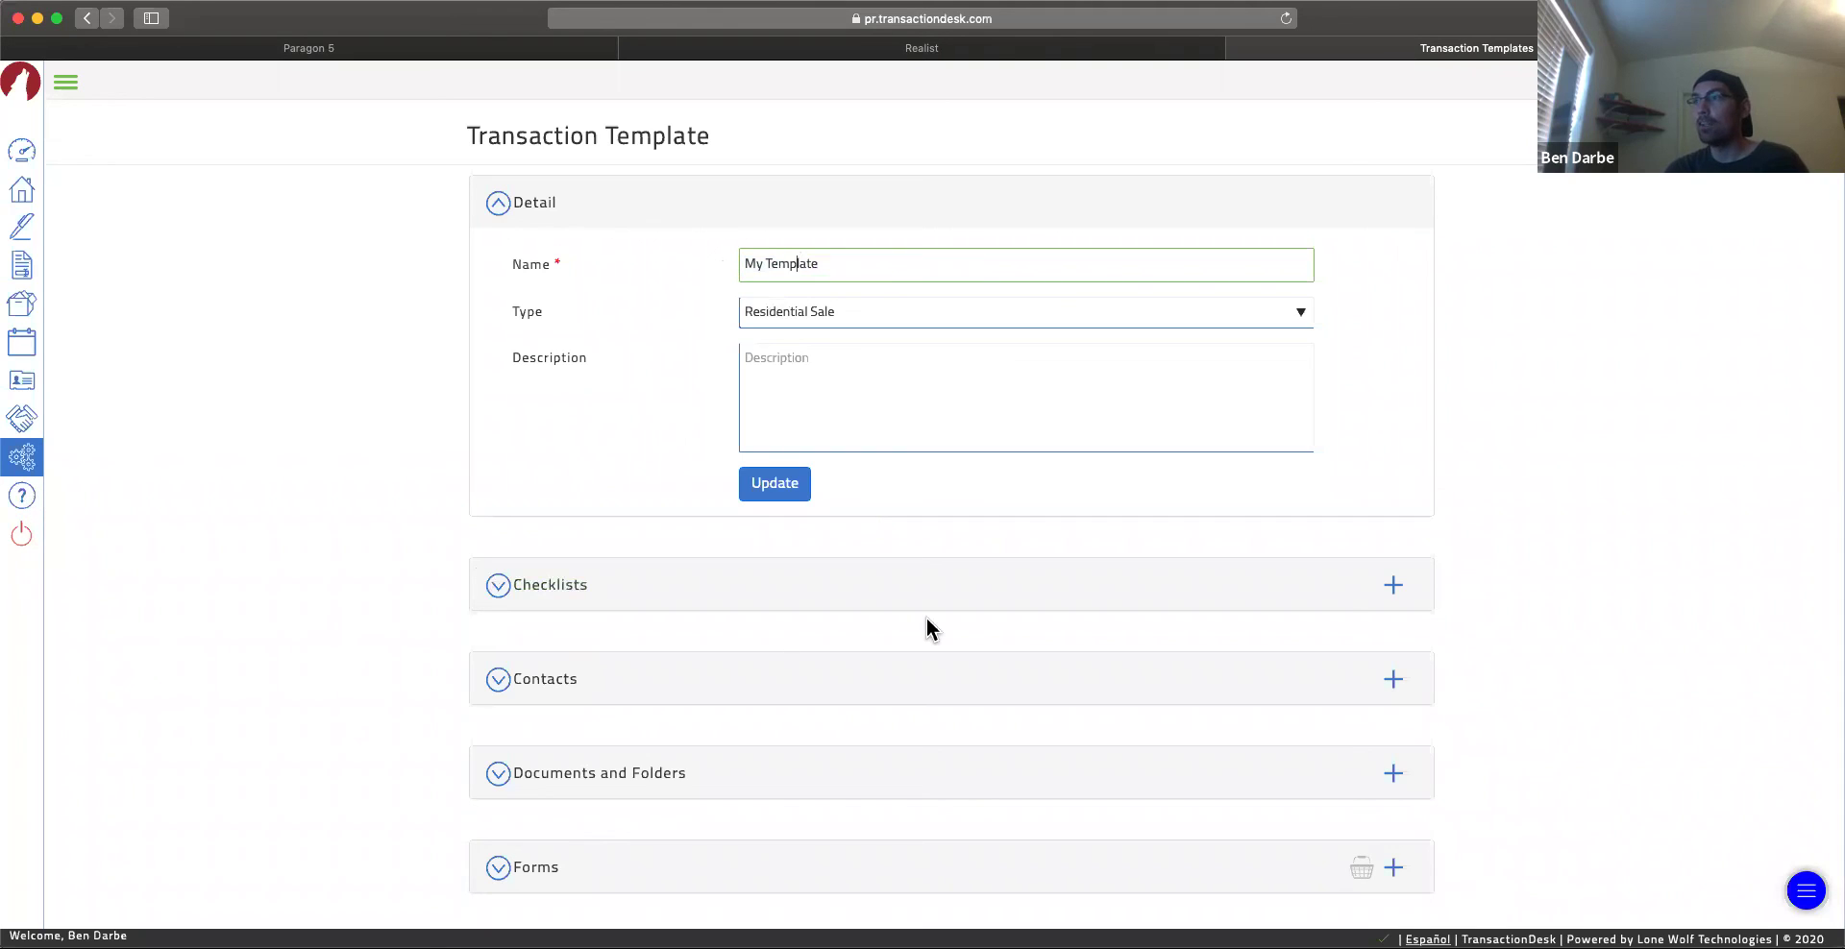
pyautogui.click(21, 461)
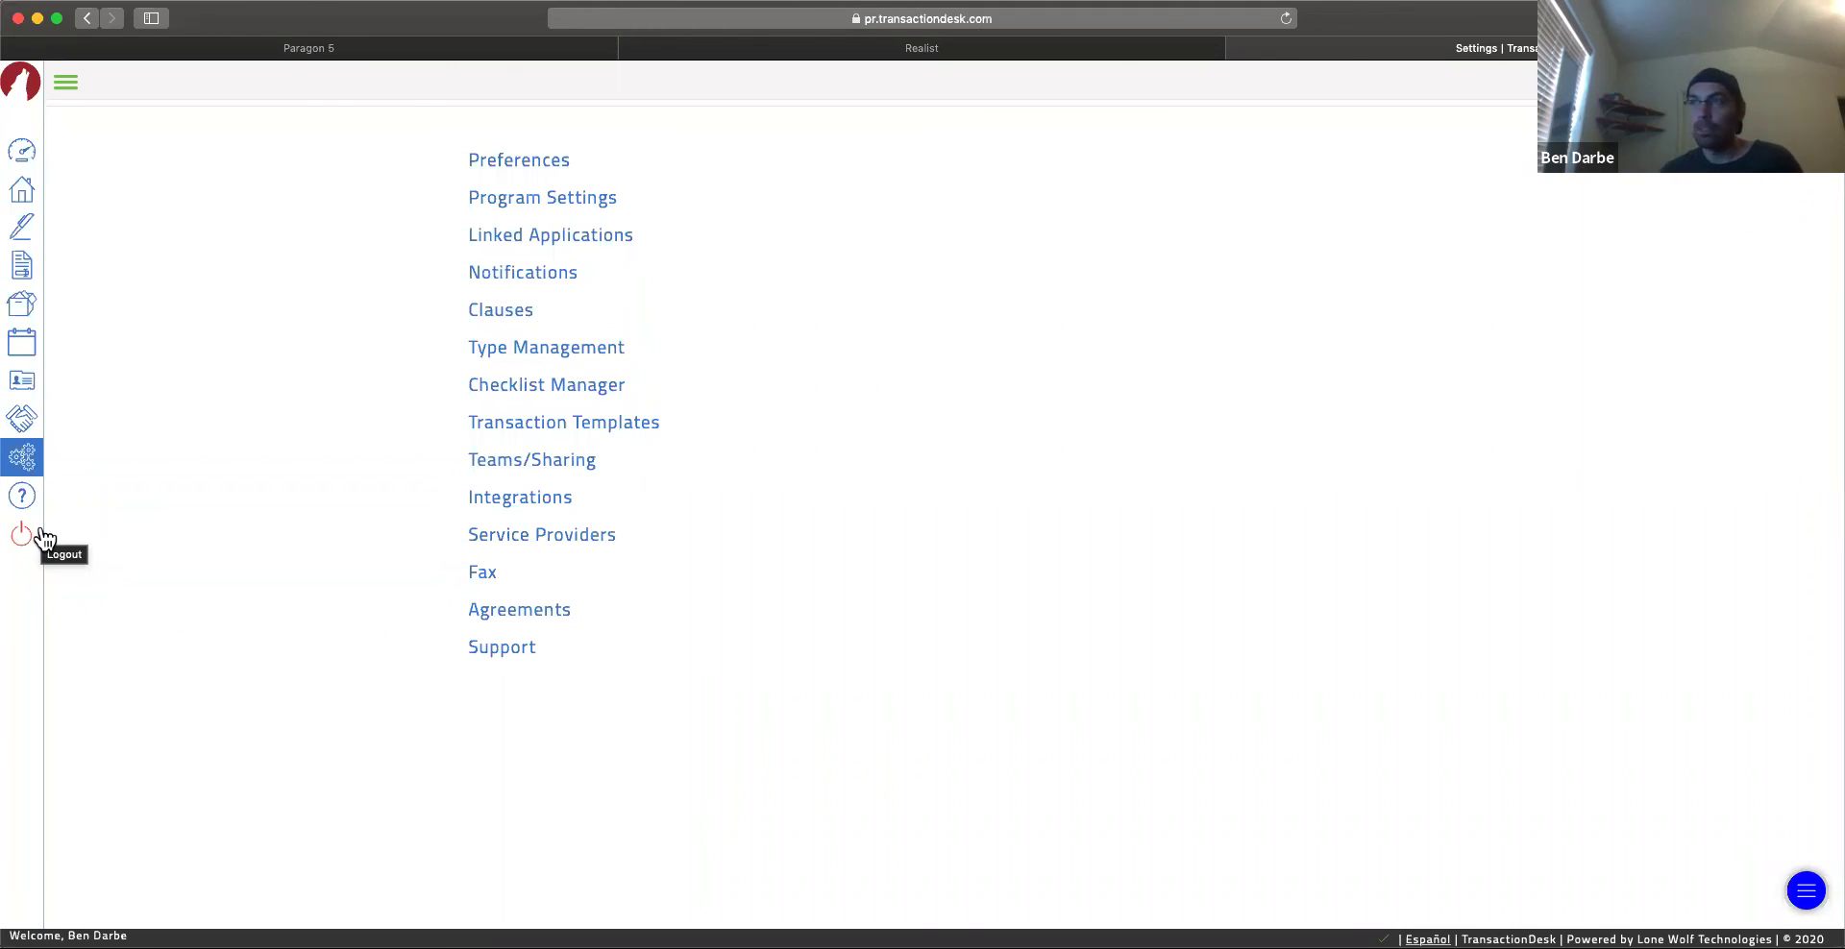
# Step: Open the Help page from the sidebar's ? icon
pyautogui.click(26, 501)
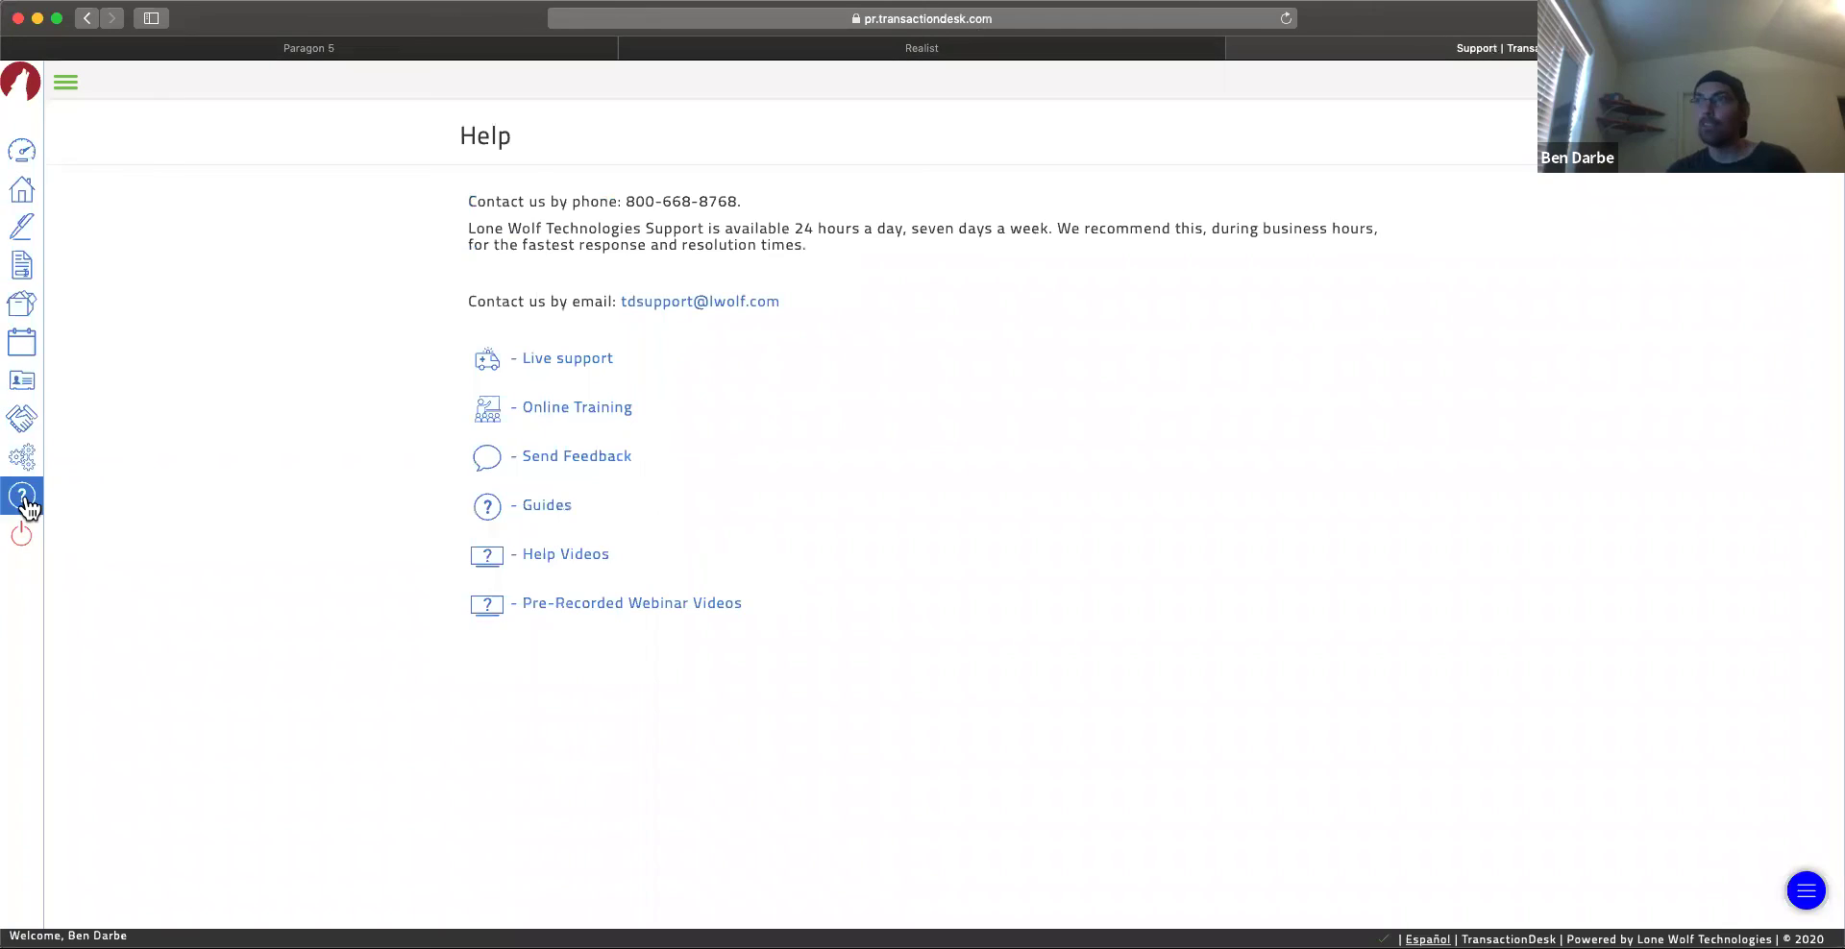